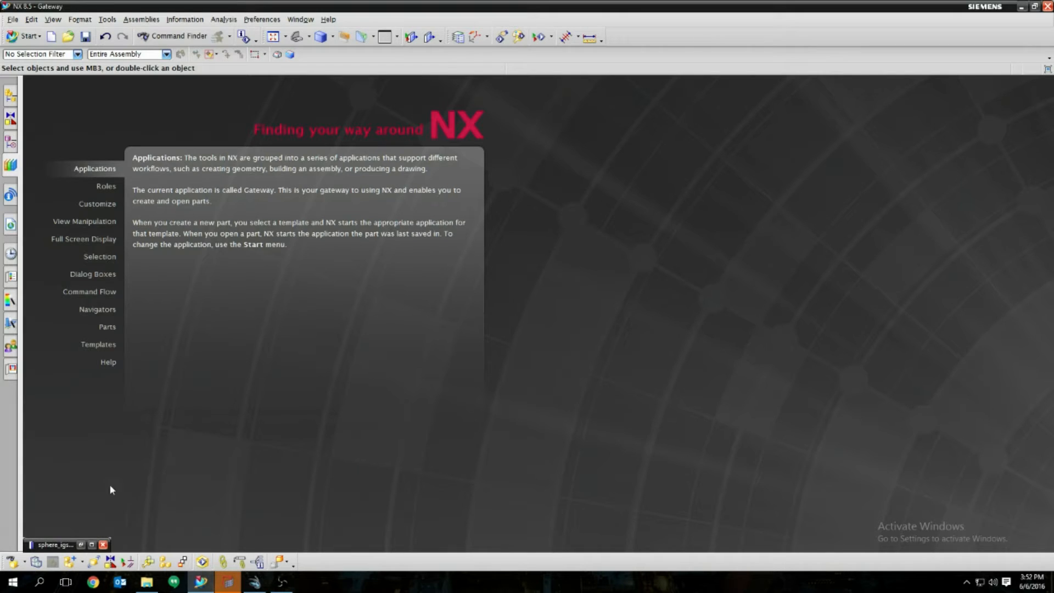
Step: Restore the minimized sphere_igs part window so the solid sphere fills the graphics area
{"action": "left_click", "coordinate": [81, 545]}
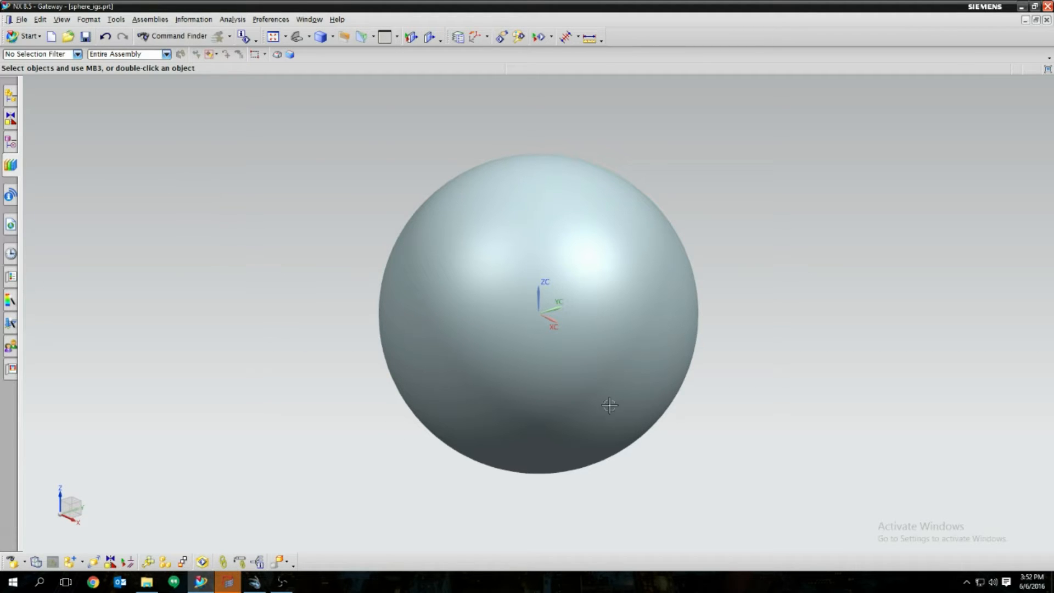
Step: Export the part to IGES as 'sphere' in the Example folder, overwriting the old file
{"action": "left_click", "coordinate": [22, 20]}
{"action": "mouse_move", "coordinate": [88, 214]}
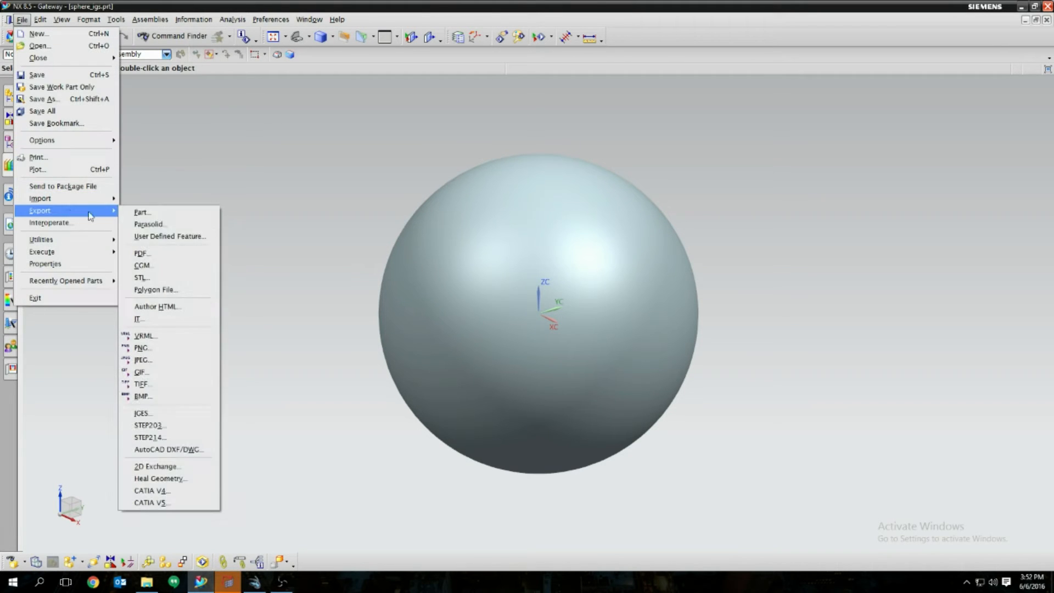
{"action": "left_click", "coordinate": [186, 413]}
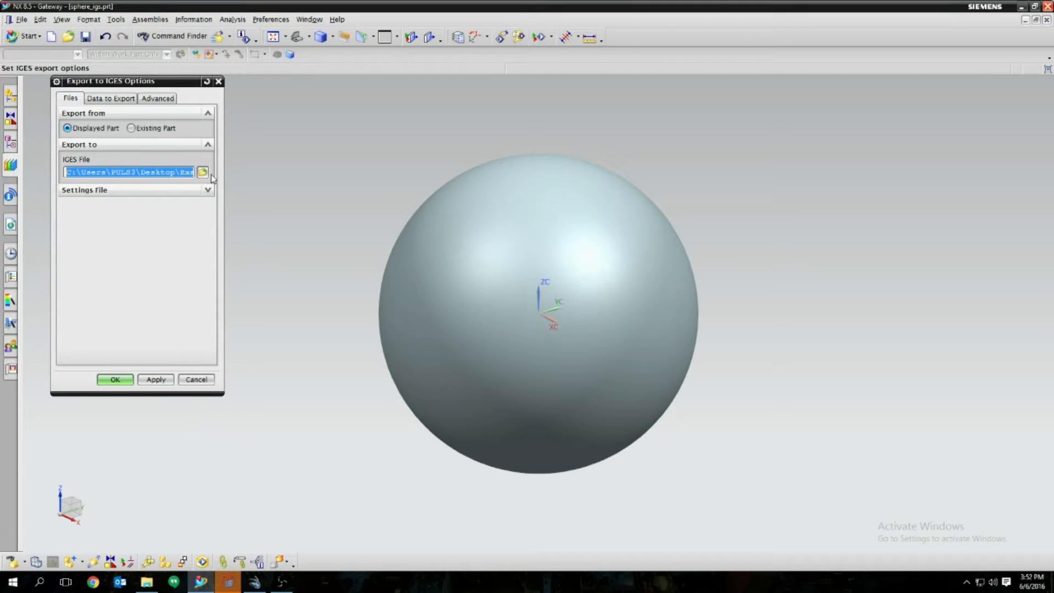
{"action": "left_click", "coordinate": [203, 173]}
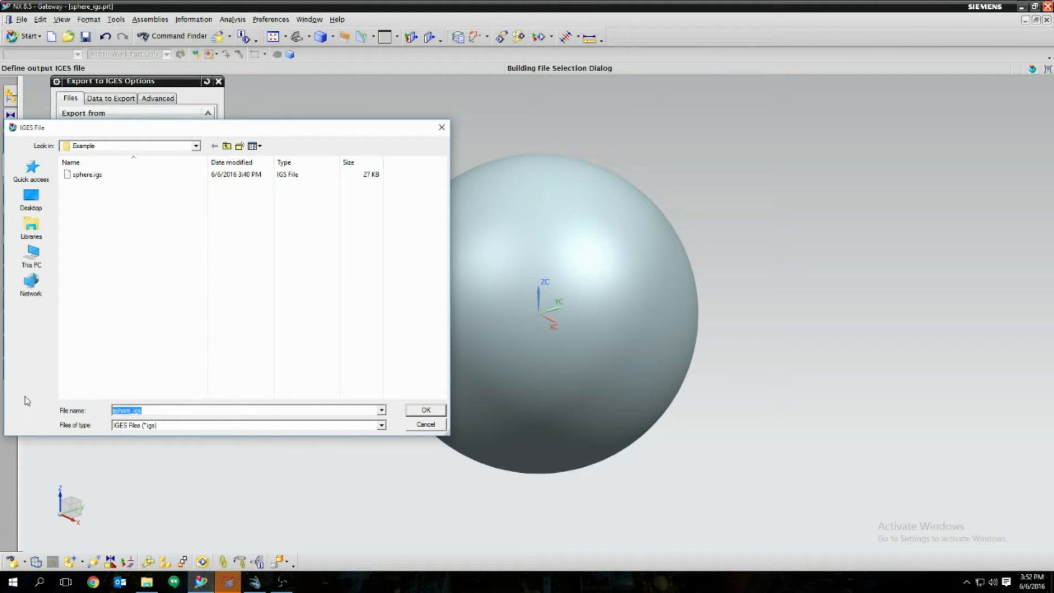
{"action": "type", "text": "sphere"}
{"action": "left_click", "coordinate": [421, 415]}
{"action": "left_click", "coordinate": [446, 306]}
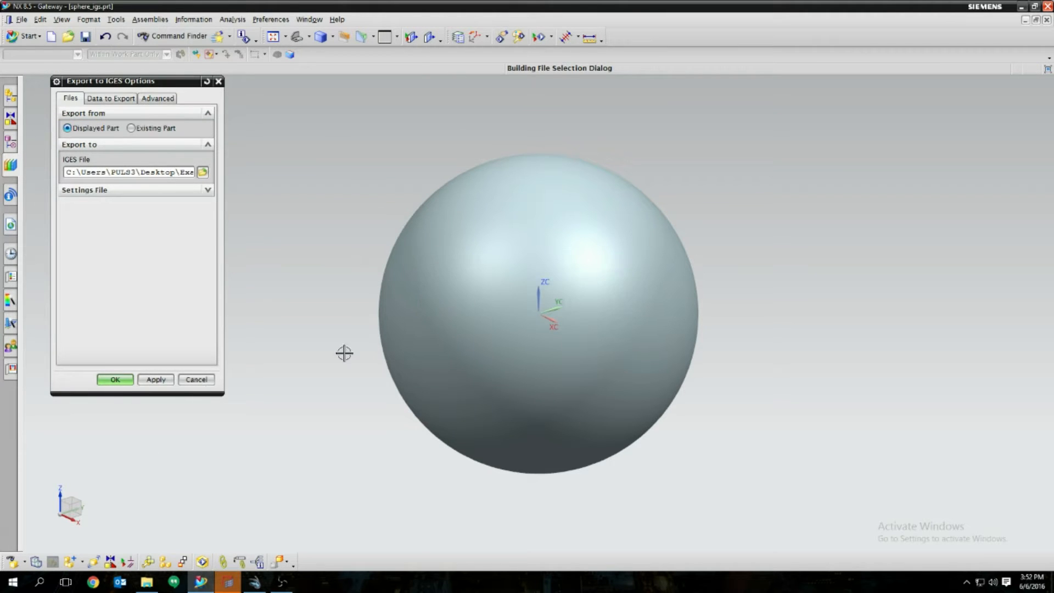
{"action": "left_click", "coordinate": [118, 381]}
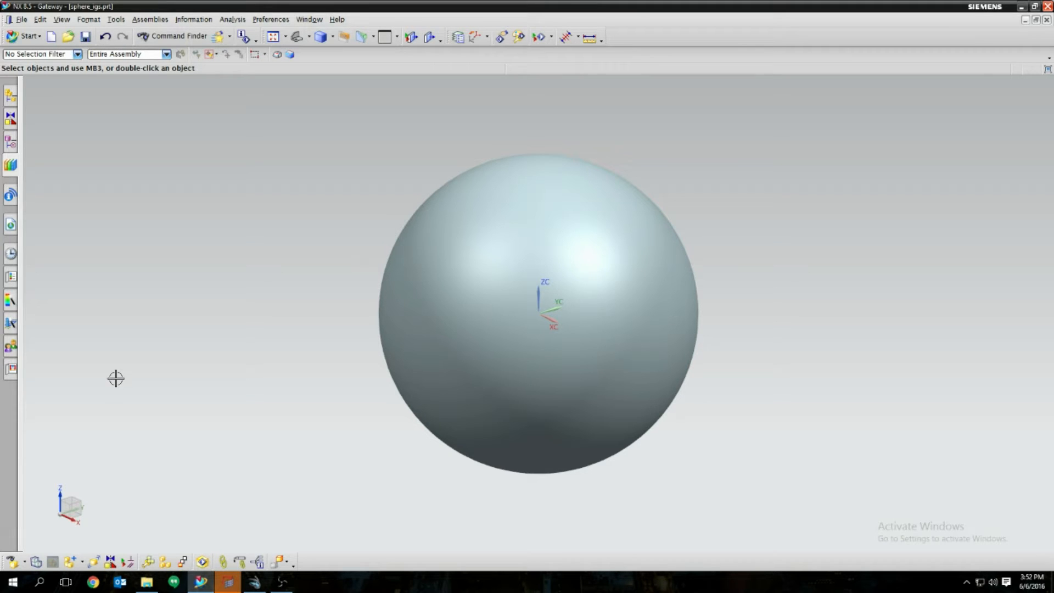
Step: Switch to HyperMesh and accept the Nastran user profile
{"action": "left_click", "coordinate": [229, 586]}
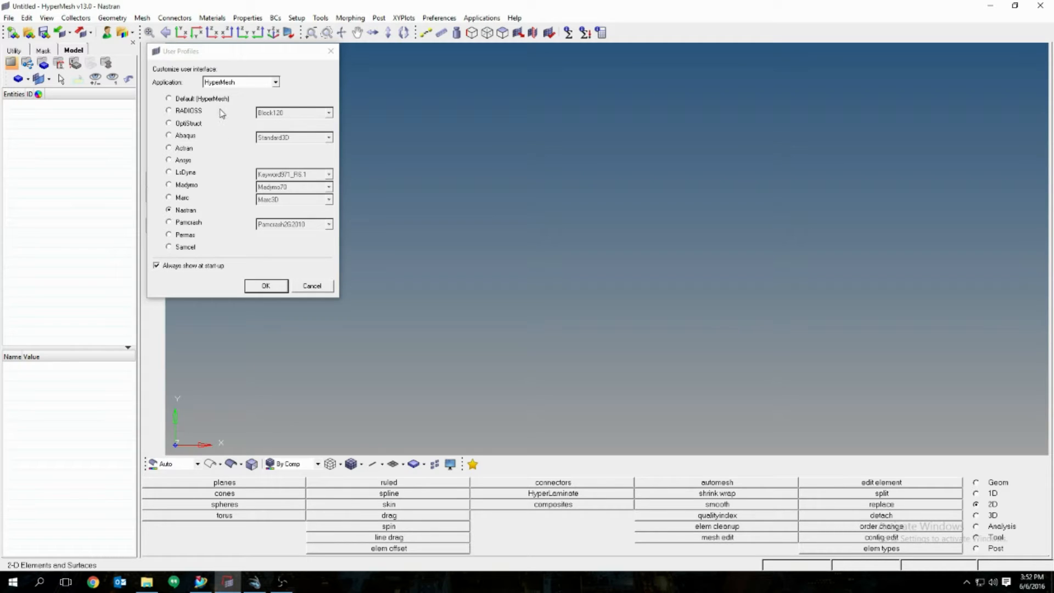
{"action": "left_click", "coordinate": [182, 215]}
{"action": "left_click", "coordinate": [264, 286]}
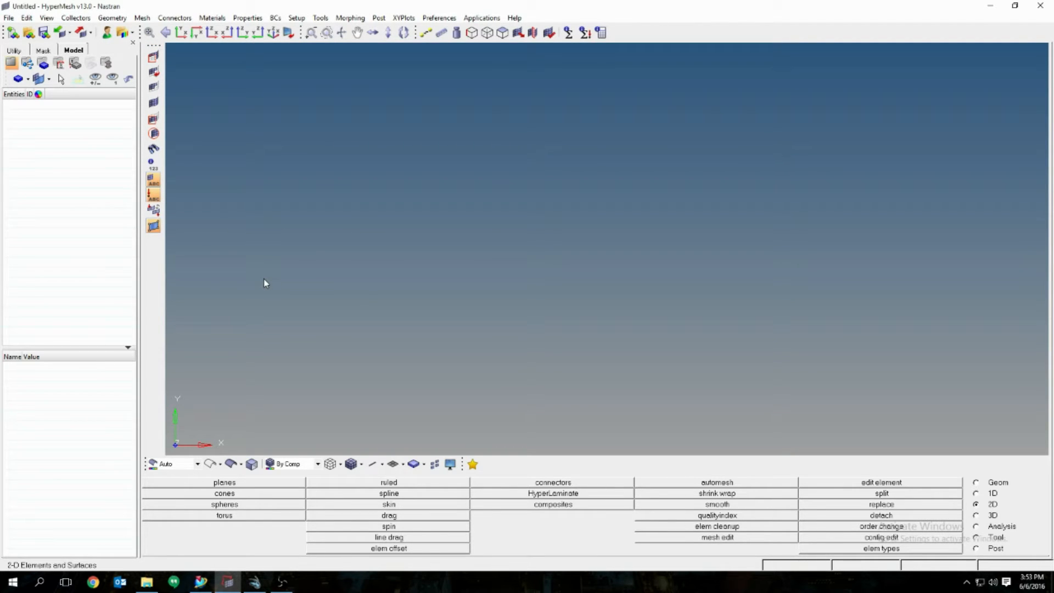
Step: Set the import to IGES geometry and choose sphere.igs from Desktop > Example
{"action": "left_click", "coordinate": [60, 34]}
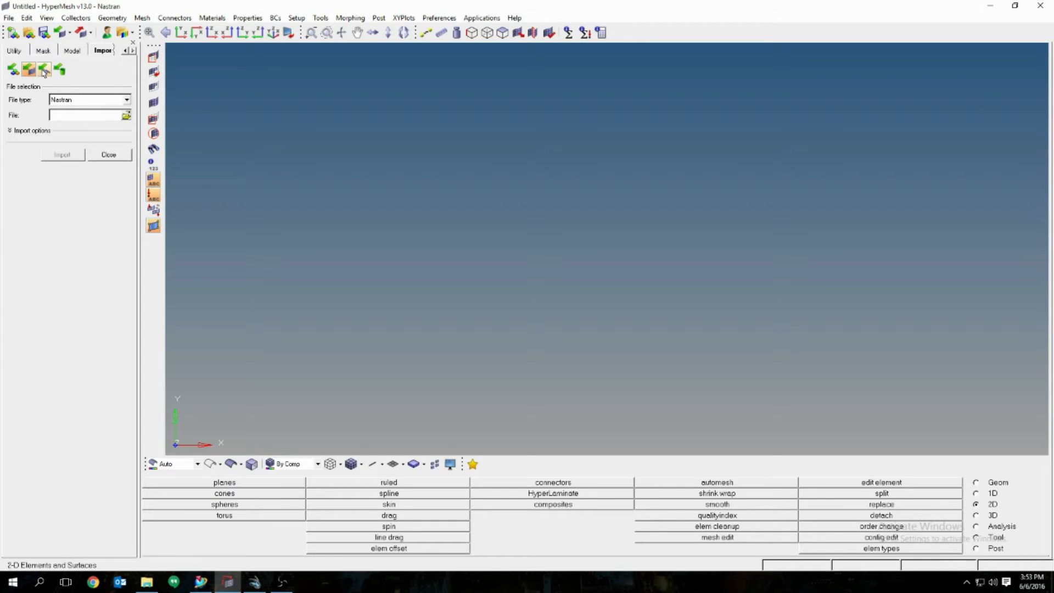
{"action": "left_click", "coordinate": [44, 70]}
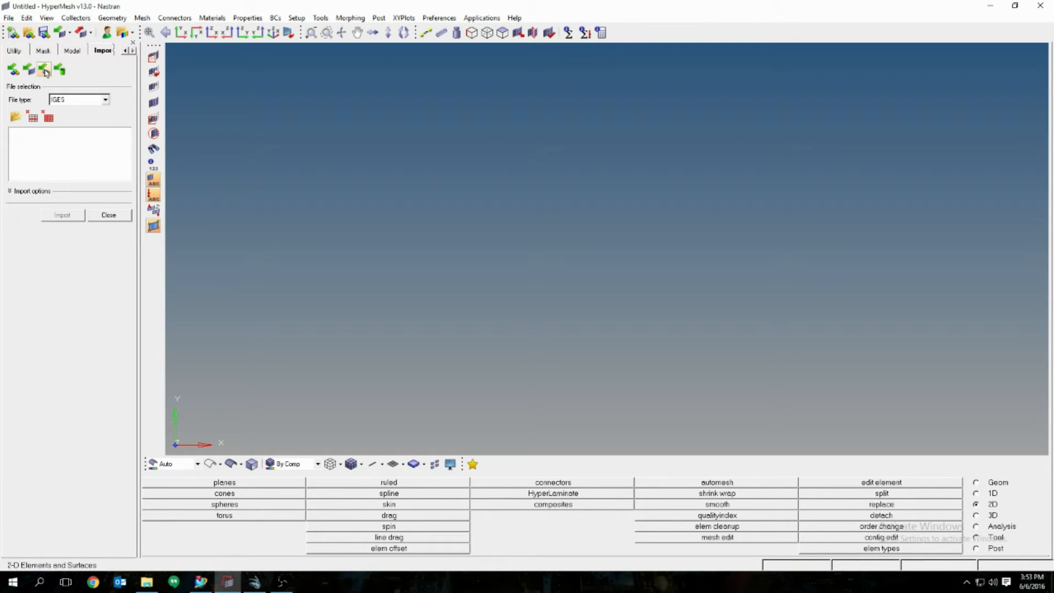
{"action": "left_click", "coordinate": [16, 117]}
{"action": "left_click", "coordinate": [36, 180]}
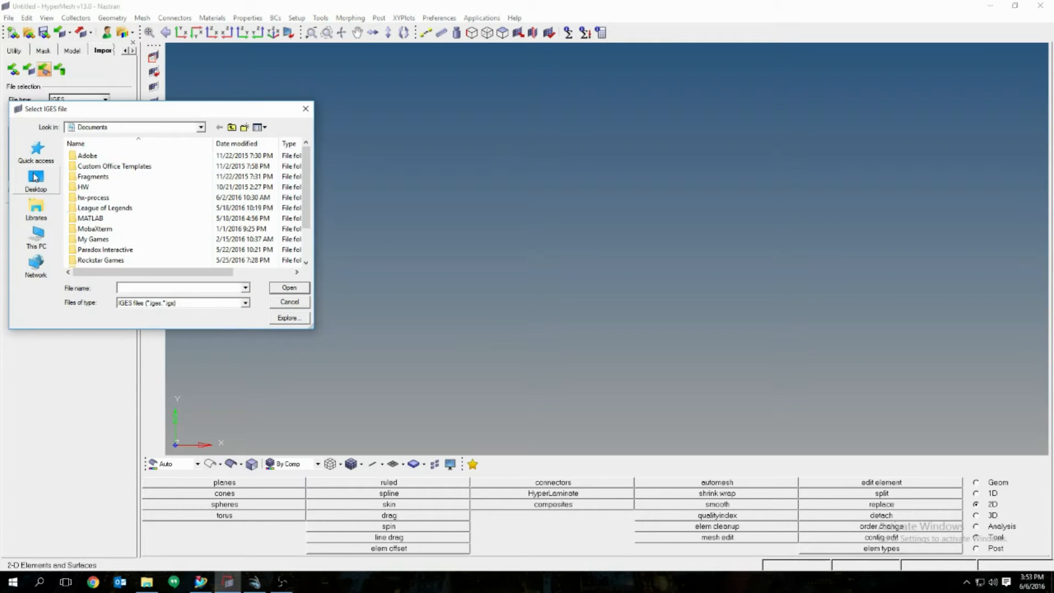
{"action": "scroll", "coordinate": [122, 242], "scroll_direction": "down", "scroll_amount": 2}
{"action": "scroll", "coordinate": [116, 242], "scroll_direction": "down", "scroll_amount": 3}
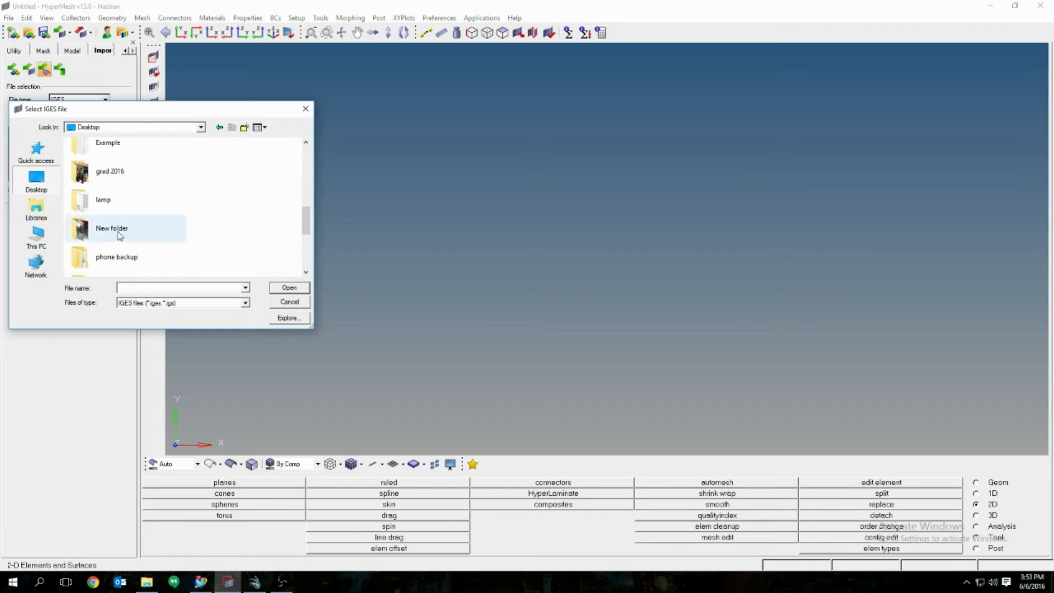
{"action": "scroll", "coordinate": [111, 241], "scroll_direction": "up", "scroll_amount": 2}
{"action": "double_click", "coordinate": [102, 216]}
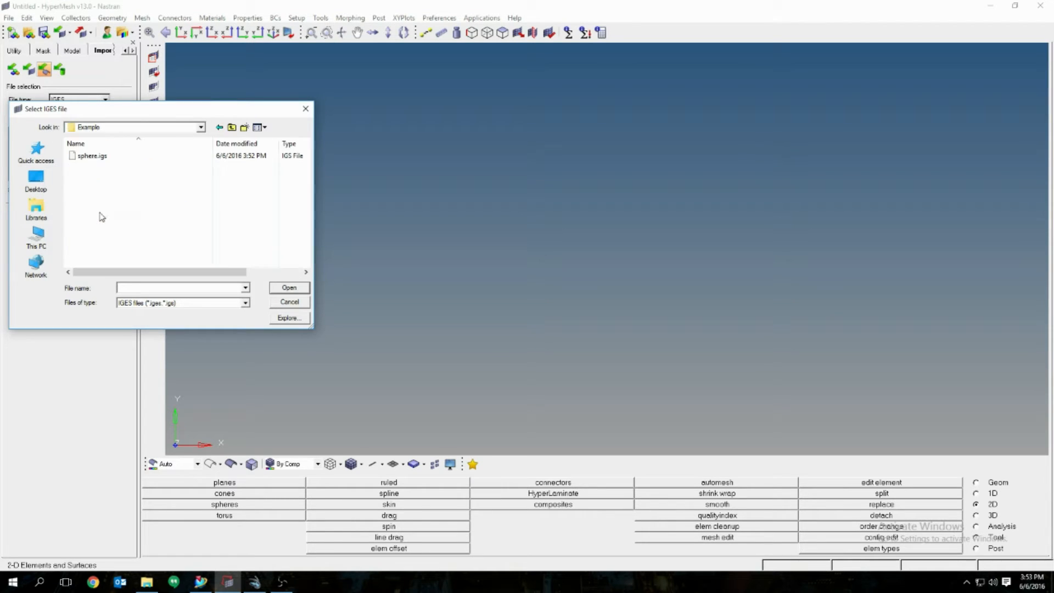
{"action": "left_click", "coordinate": [100, 159]}
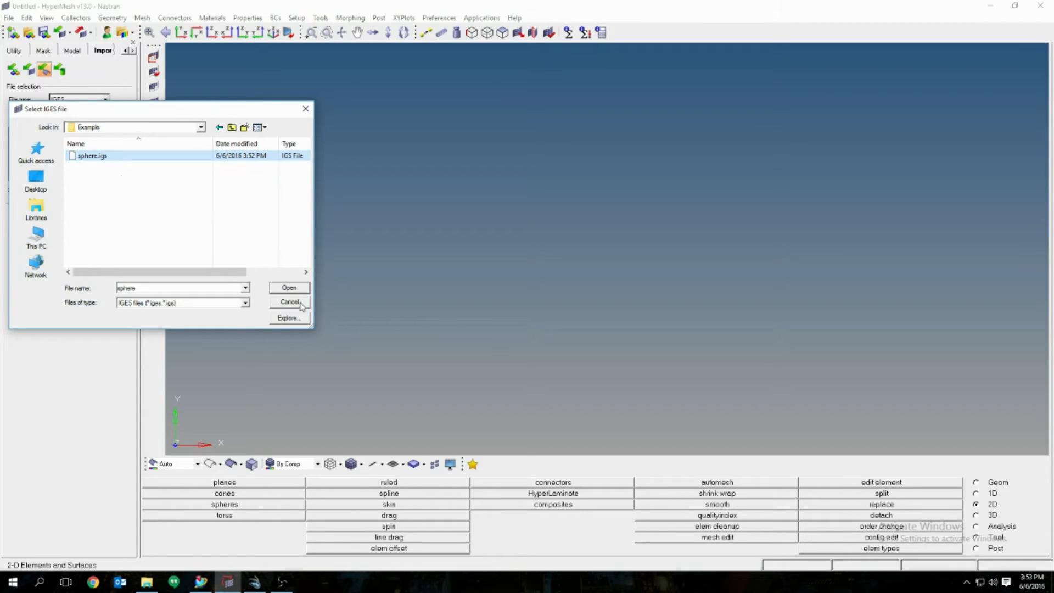
{"action": "left_click", "coordinate": [277, 289]}
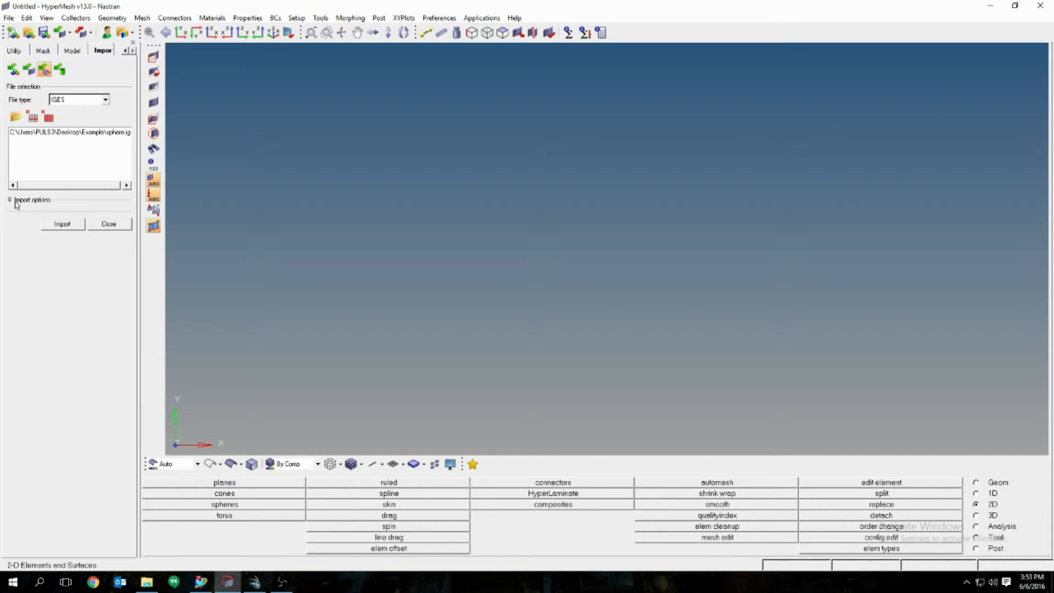
Step: Import sphere.igs with scale factor 0.0254 and show it as shaded surfaces
{"action": "left_click", "coordinate": [9, 200]}
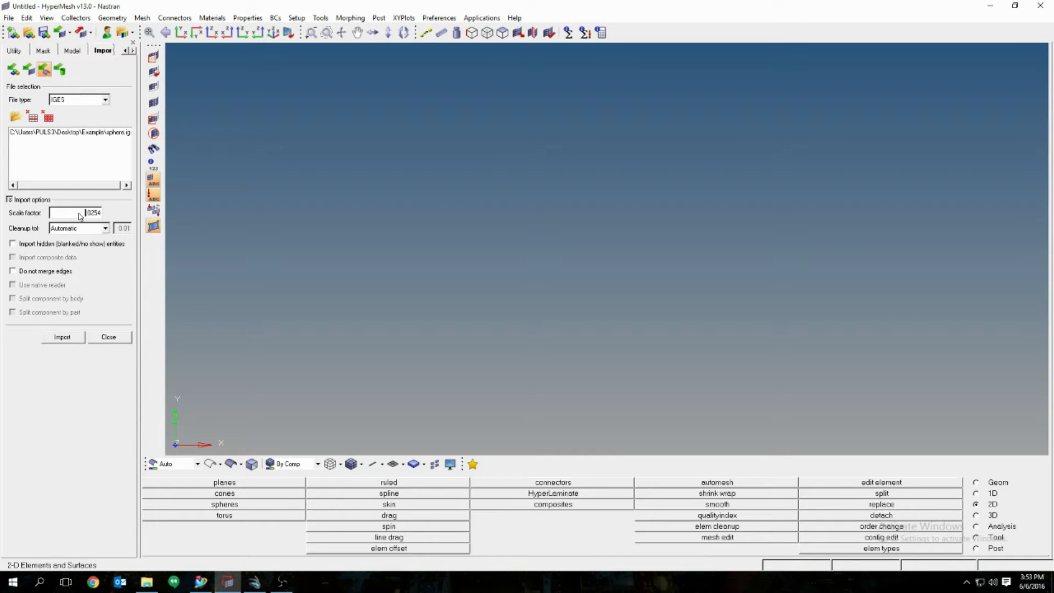
{"action": "left_click", "coordinate": [62, 337]}
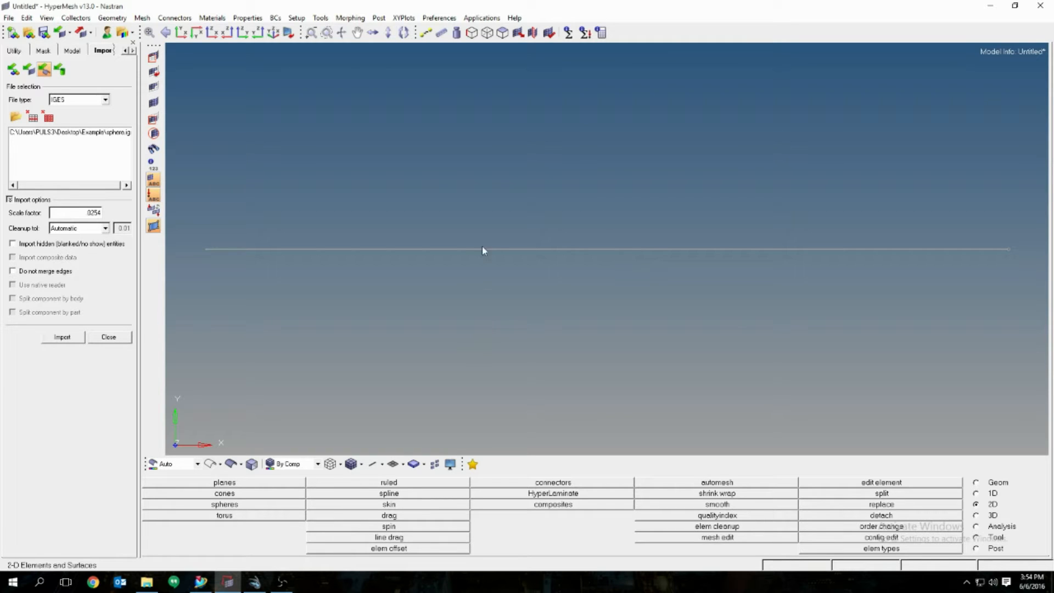
{"action": "left_click", "coordinate": [232, 465]}
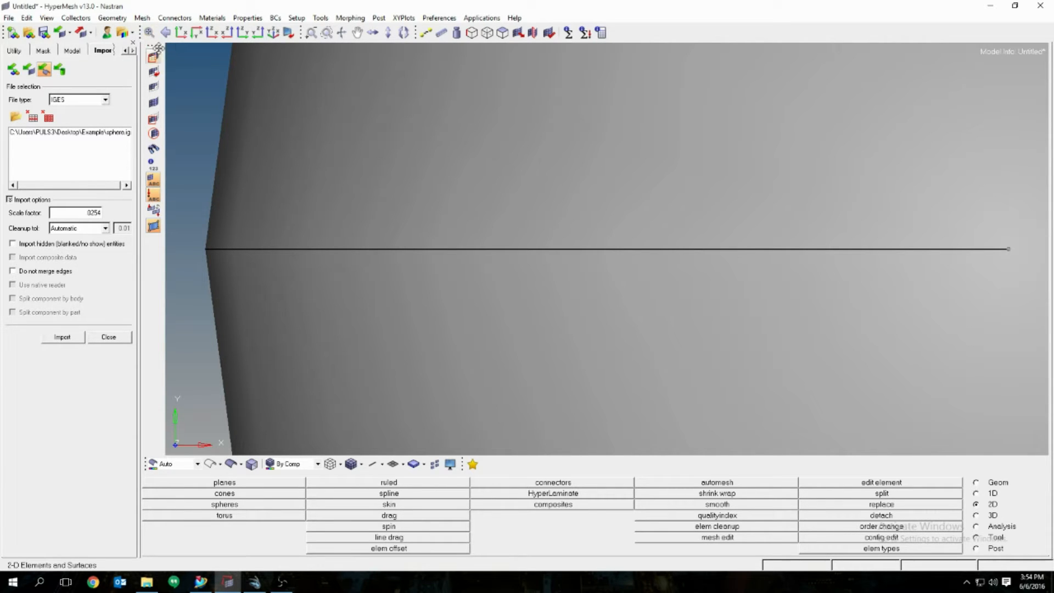
Step: Fit the sphere to the view and bring up the automesh panel on the 2D page
{"action": "left_click", "coordinate": [149, 33]}
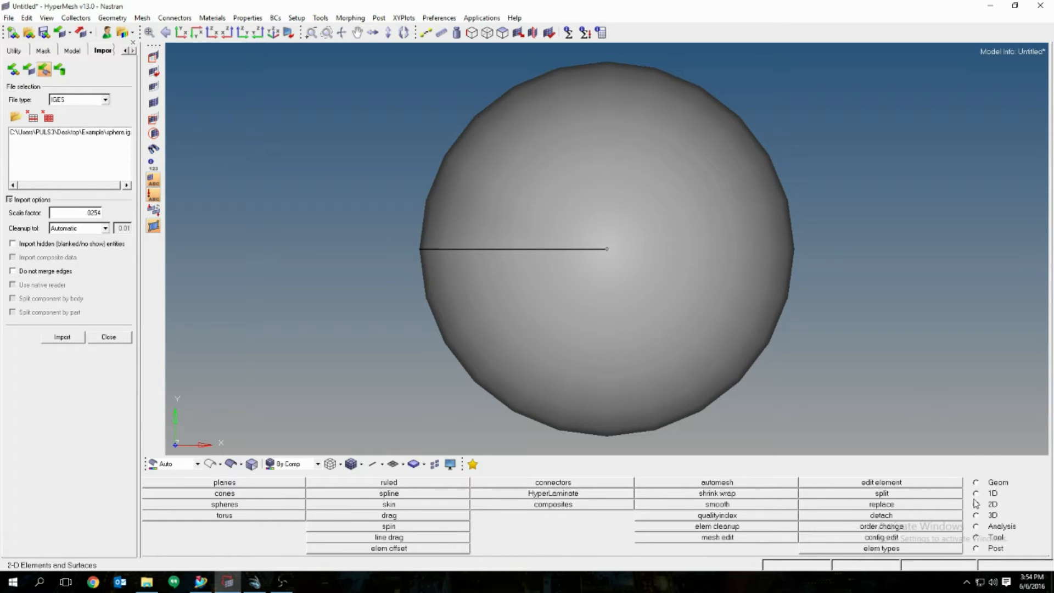
{"action": "left_click", "coordinate": [735, 485]}
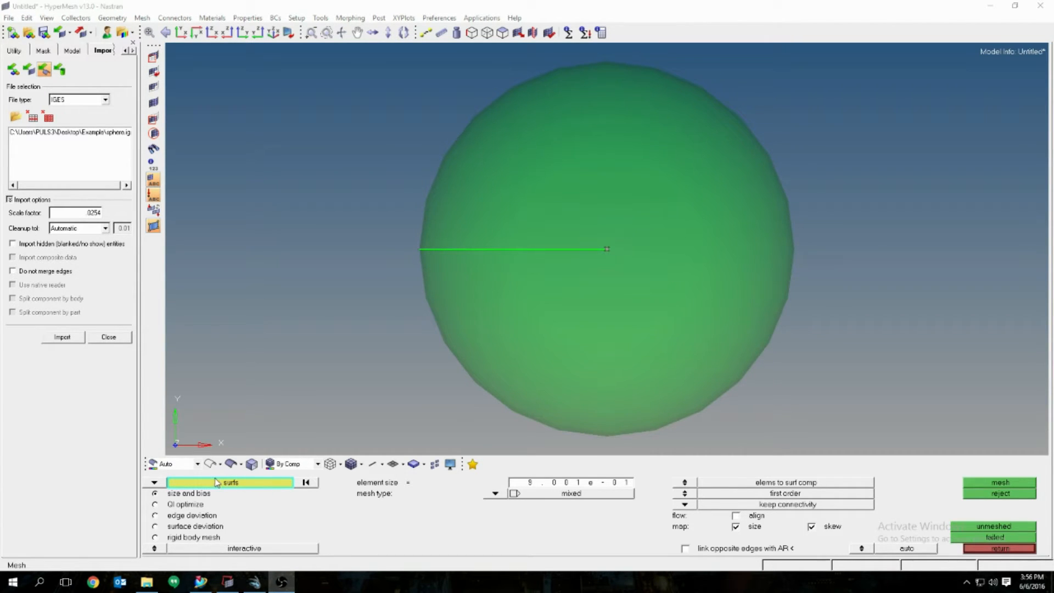
Step: Select all displayed sphere surfaces and set the mesh type to trias
{"action": "left_click", "coordinate": [156, 482]}
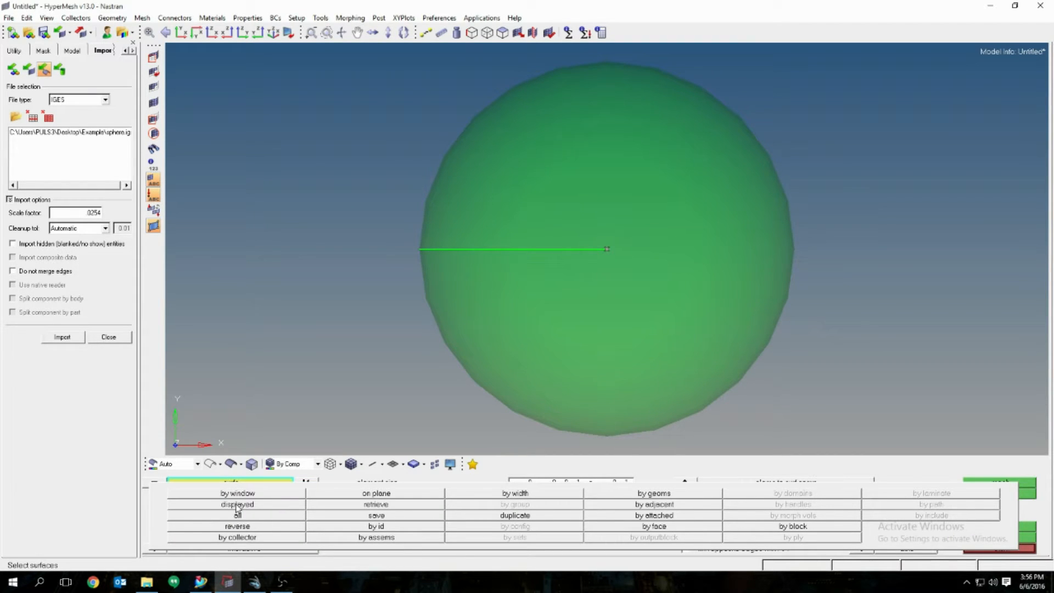
{"action": "left_click", "coordinate": [237, 504]}
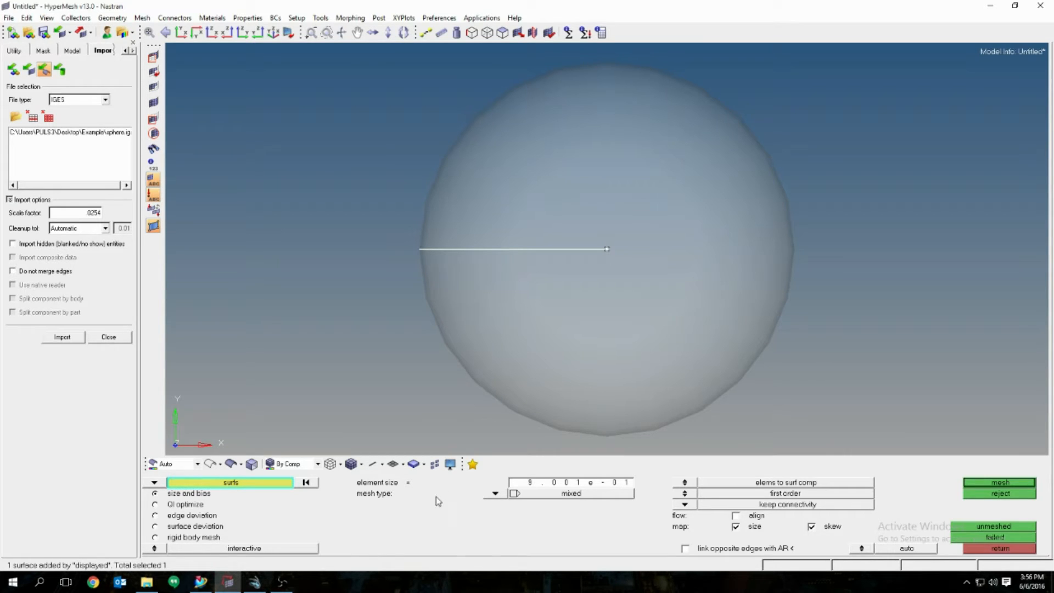
{"action": "left_click", "coordinate": [496, 493]}
{"action": "left_click", "coordinate": [472, 499]}
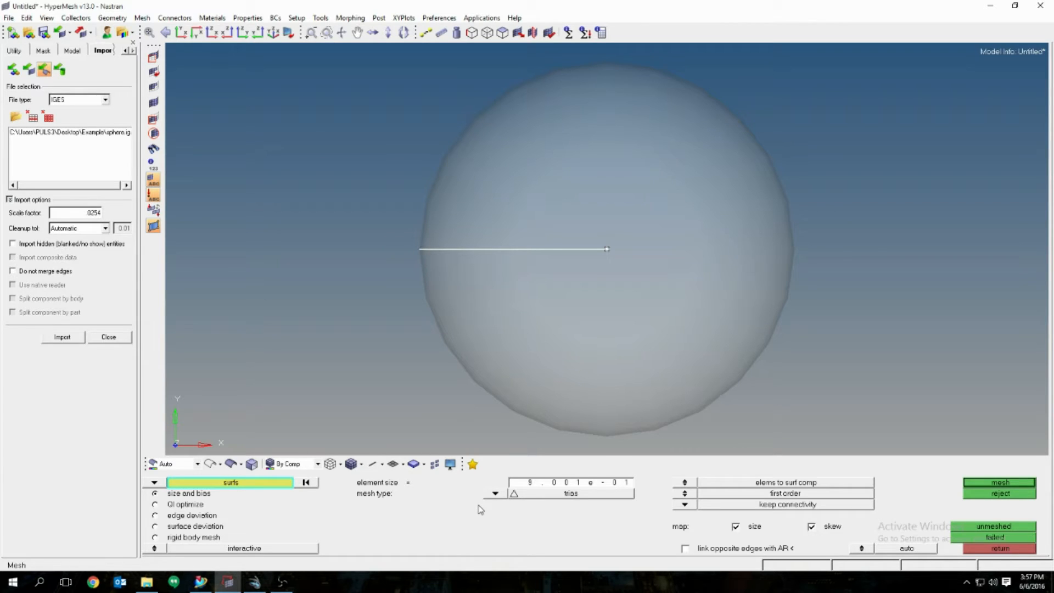
Step: Keep element size 0.9001 and generate the triangle mesh, giving 24842 elements
{"action": "left_click", "coordinate": [531, 483]}
{"action": "type", "text": "00"}
{"action": "key", "text": "Return"}
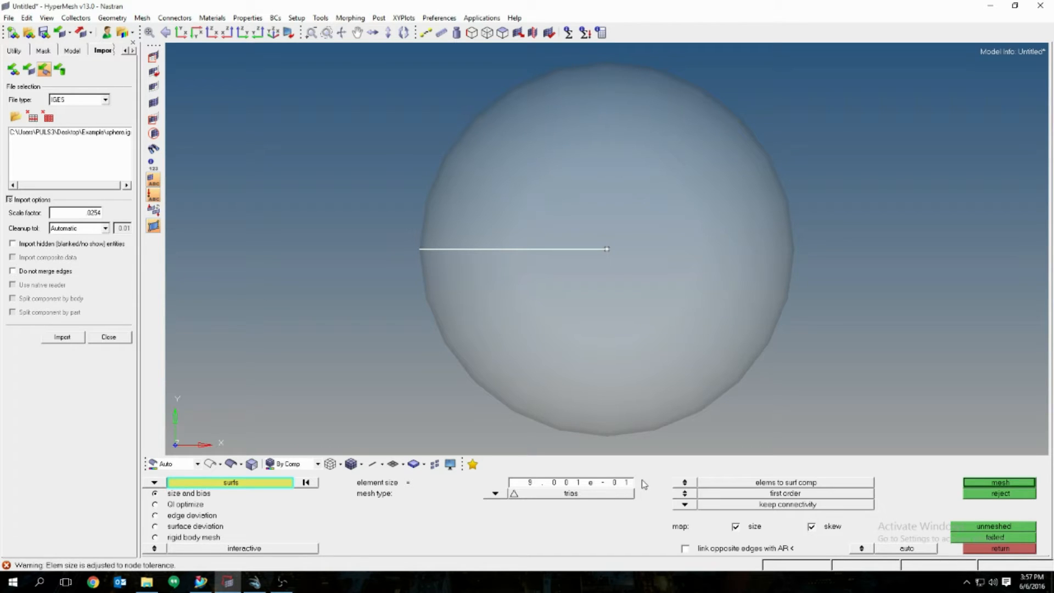
{"action": "left_click", "coordinate": [592, 484]}
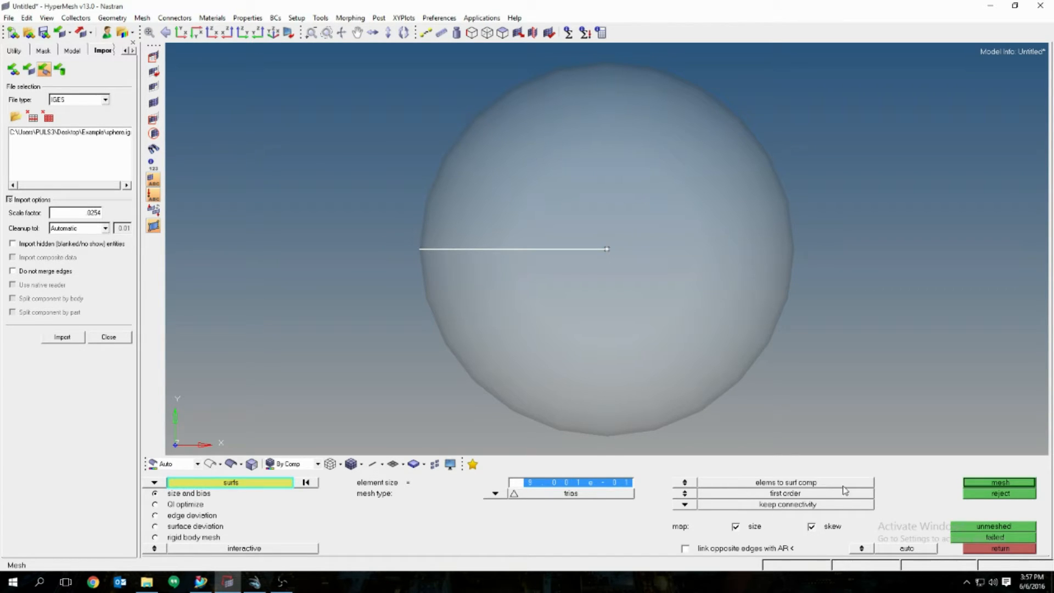
{"action": "left_click", "coordinate": [997, 483]}
{"action": "left_click", "coordinate": [995, 482]}
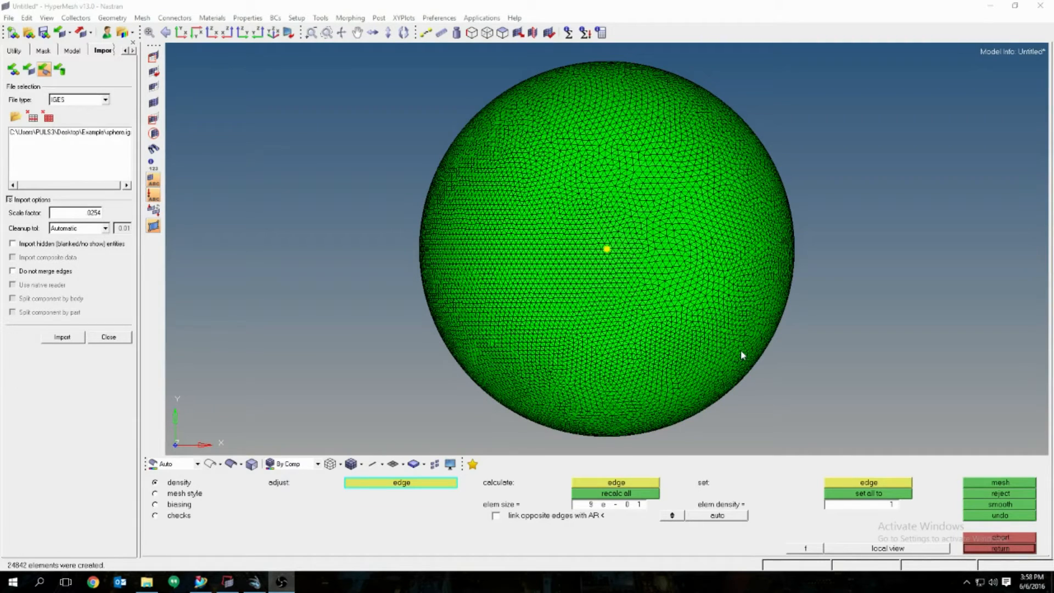
Step: Toggle the lvl1 component's element display in the Model tree to inspect the mesh, then accept it
{"action": "left_click", "coordinate": [995, 549]}
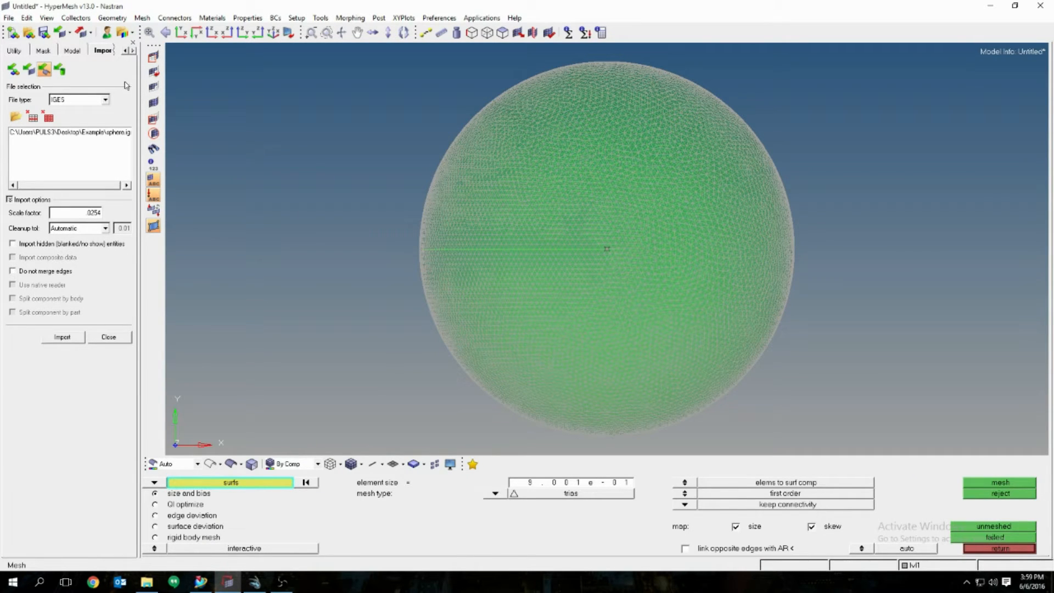
{"action": "left_click", "coordinate": [72, 51]}
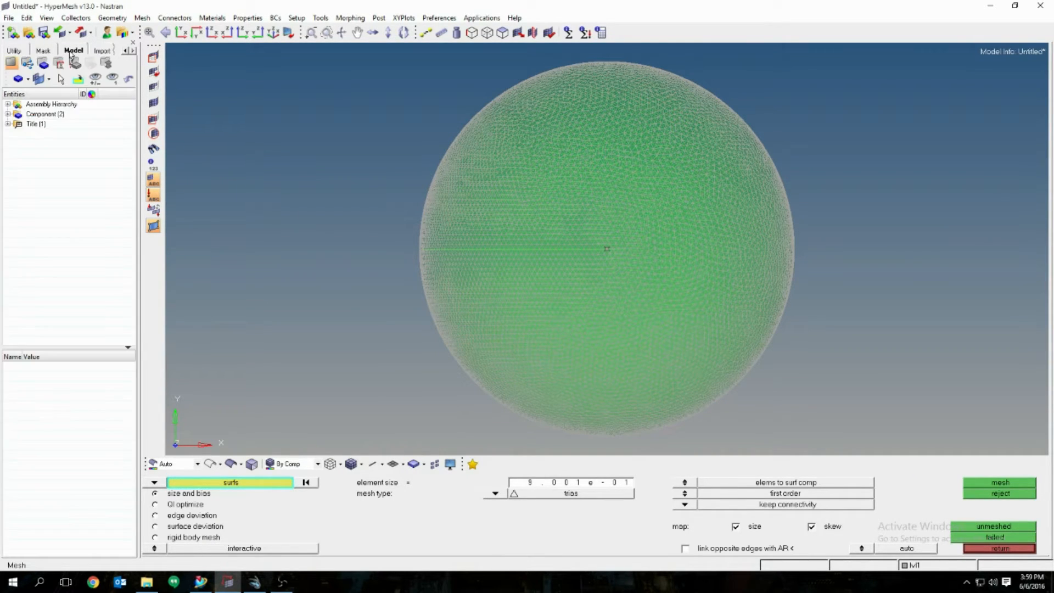
{"action": "left_click", "coordinate": [7, 115]}
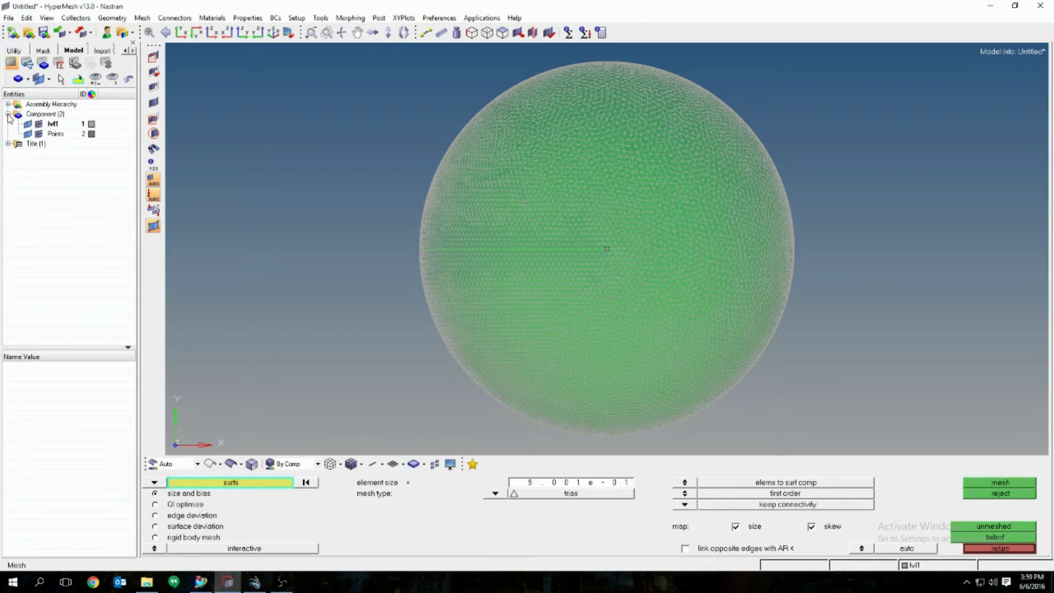
{"action": "left_click", "coordinate": [44, 124]}
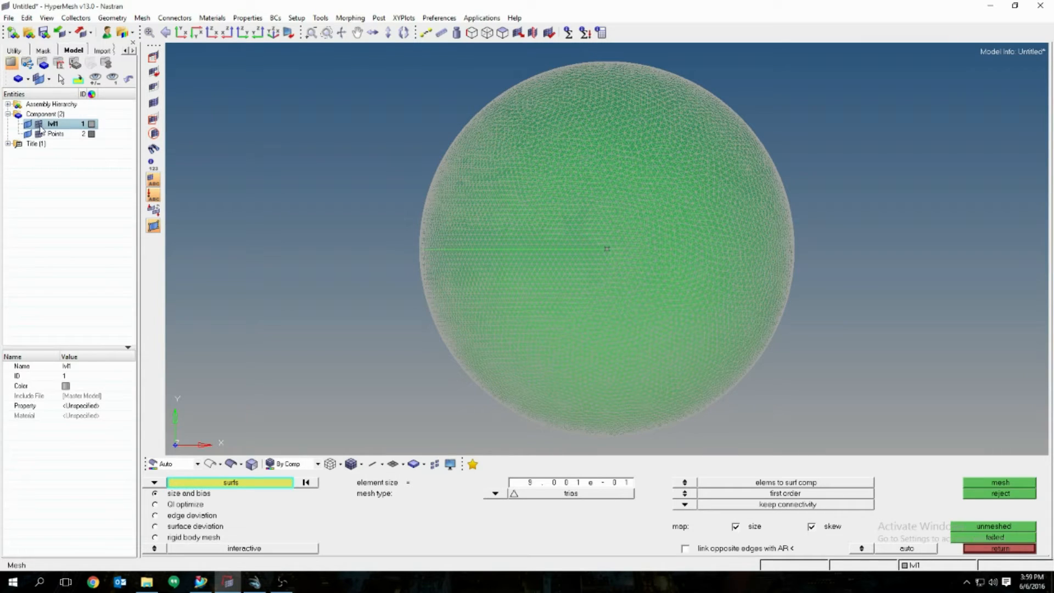
{"action": "left_click", "coordinate": [39, 125]}
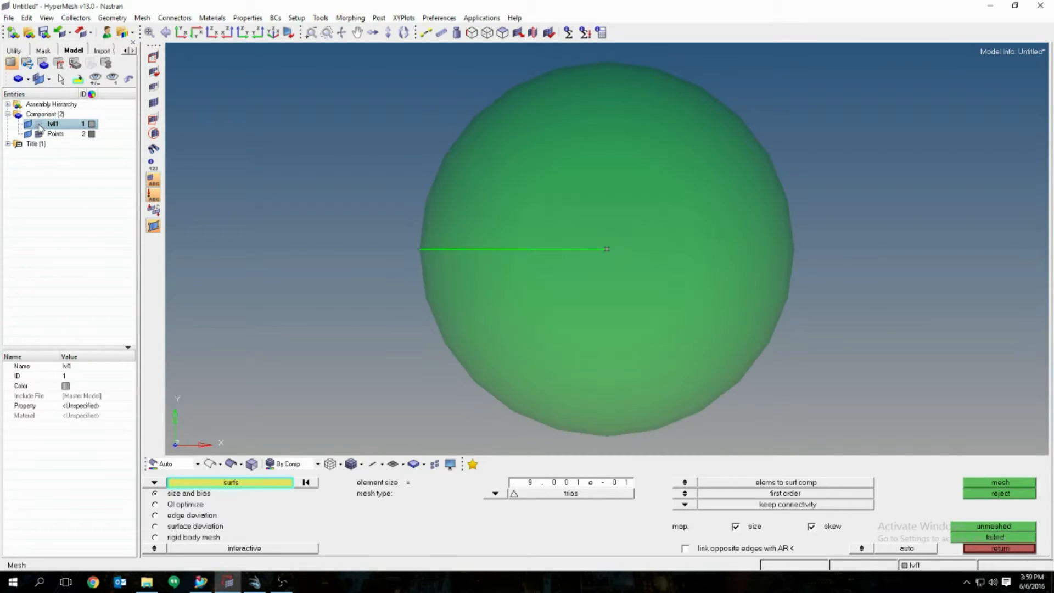
{"action": "left_click", "coordinate": [39, 126]}
{"action": "left_click", "coordinate": [39, 125]}
{"action": "left_click", "coordinate": [39, 125]}
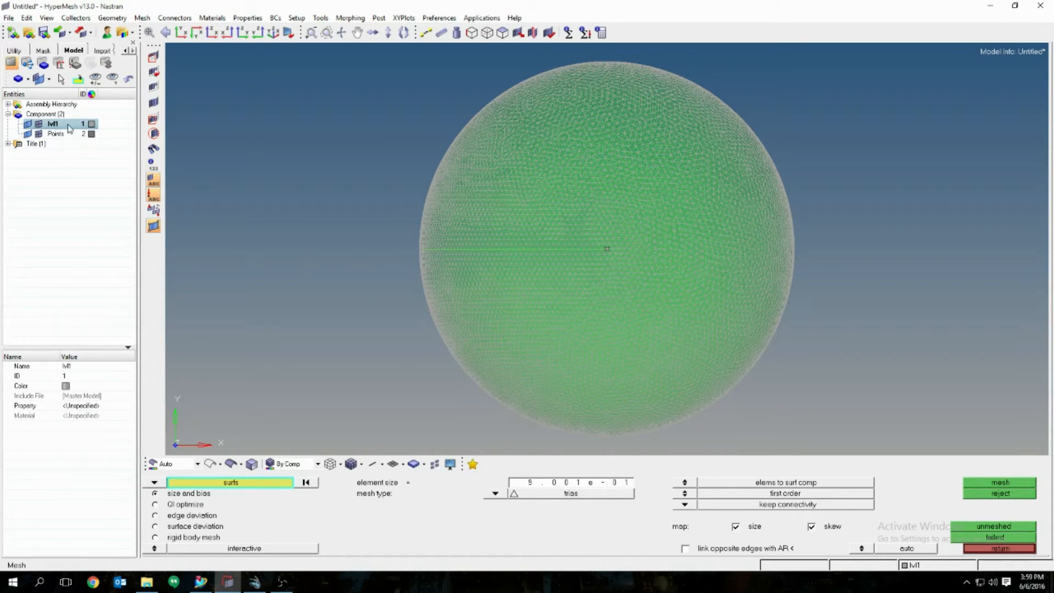
{"action": "left_click", "coordinate": [1000, 549]}
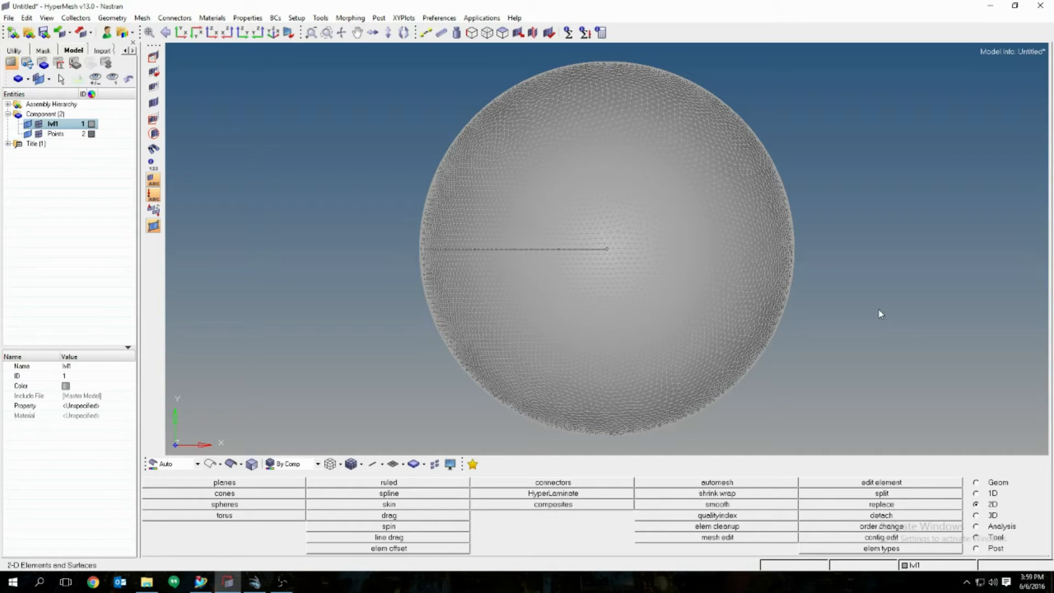
Step: Run a duplicates check under Tool > check elems, confirming 0 duplicate elements
{"action": "left_click", "coordinate": [976, 537]}
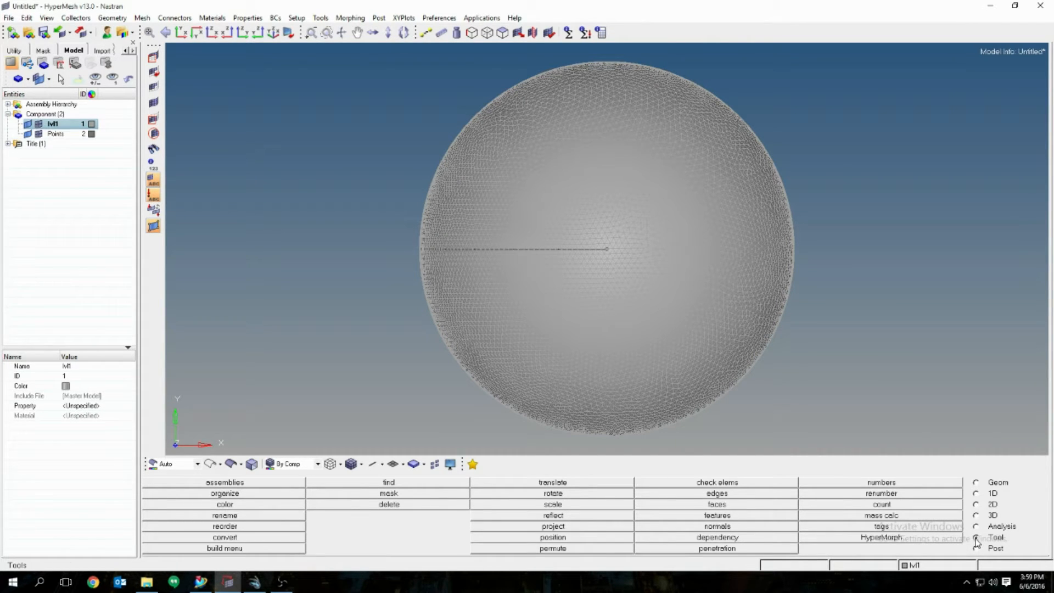
{"action": "left_click", "coordinate": [717, 482]}
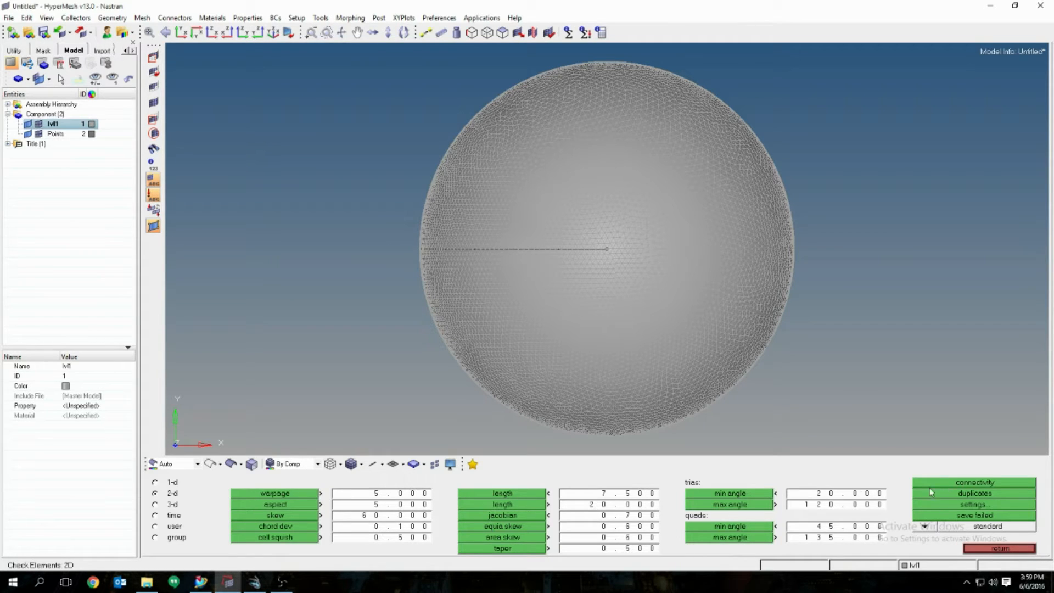
{"action": "left_click", "coordinate": [983, 495]}
{"action": "left_click", "coordinate": [993, 549]}
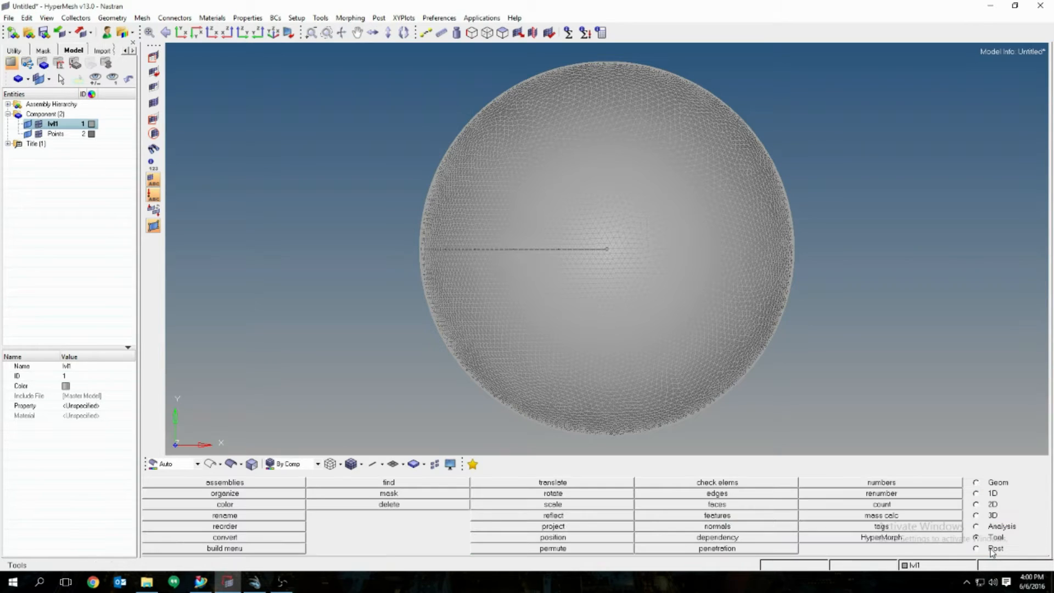
{"action": "left_click", "coordinate": [717, 494]}
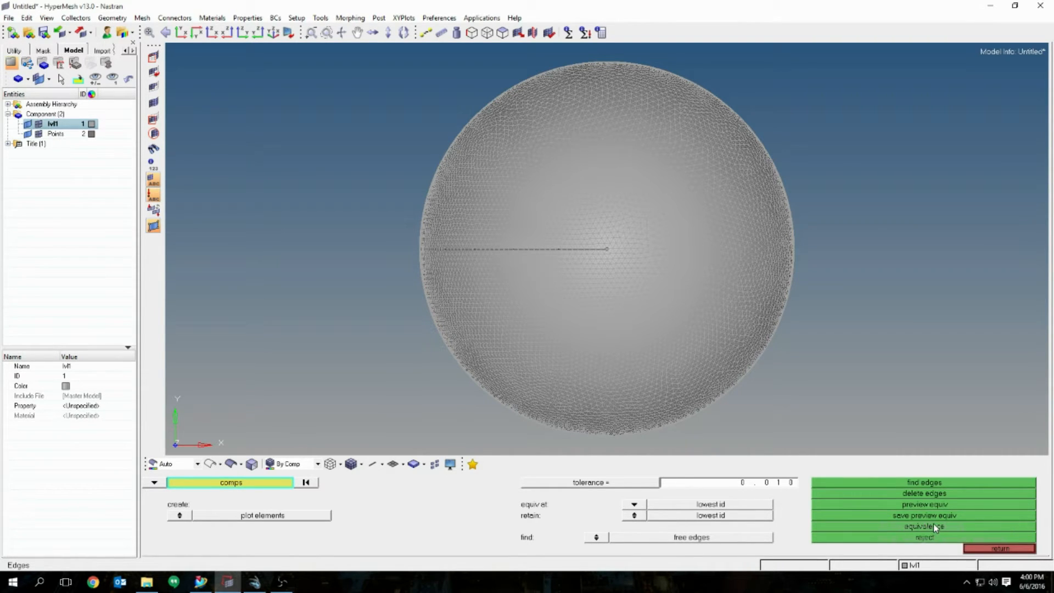
{"action": "left_click", "coordinate": [922, 483]}
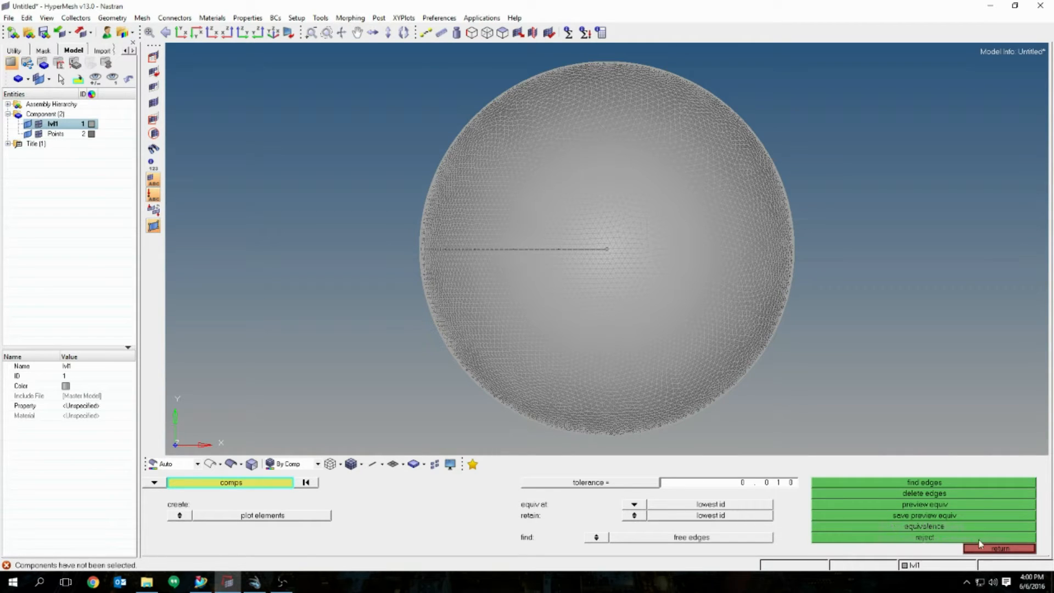
{"action": "left_click", "coordinate": [995, 549]}
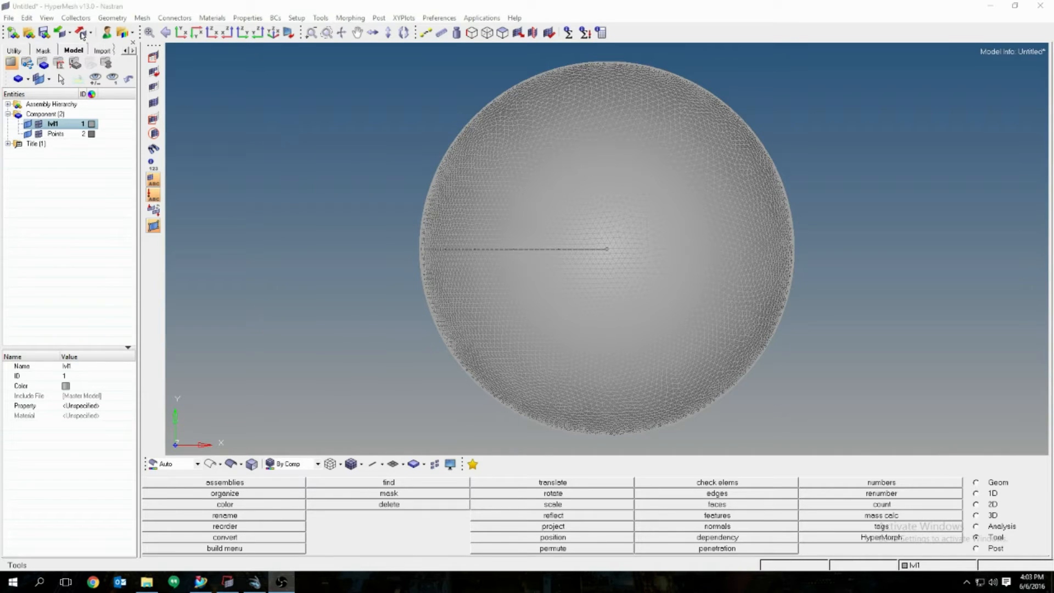
Step: Show the Export panel, preset to CFD, Nastran (Fluent) and spheremesh.nas in Example
{"action": "left_click", "coordinate": [81, 33]}
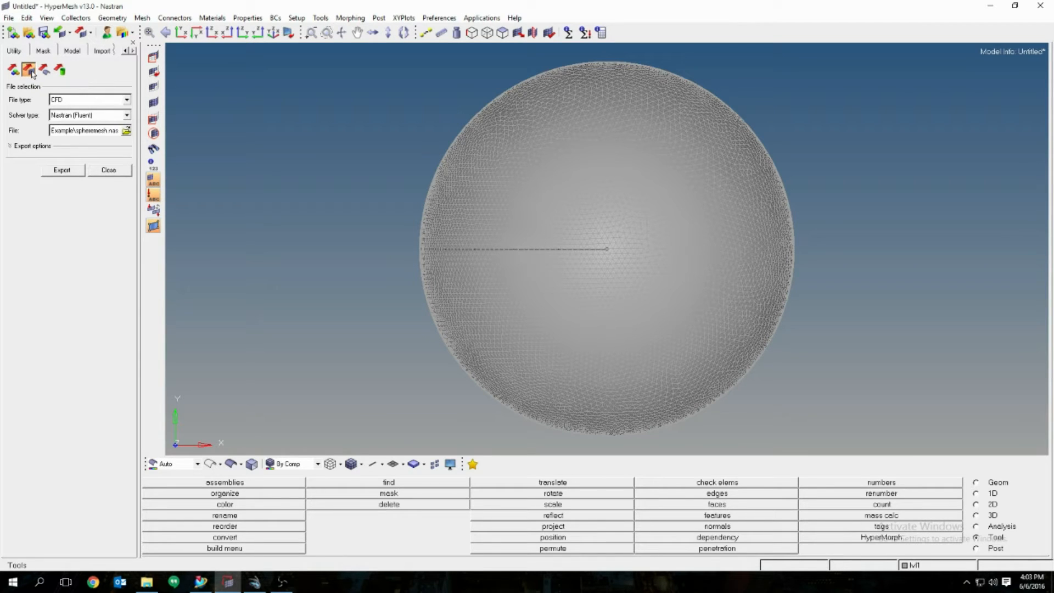
Step: Set the export file type to CFD with the Nastran (Fluent) solver type
{"action": "left_click", "coordinate": [126, 98]}
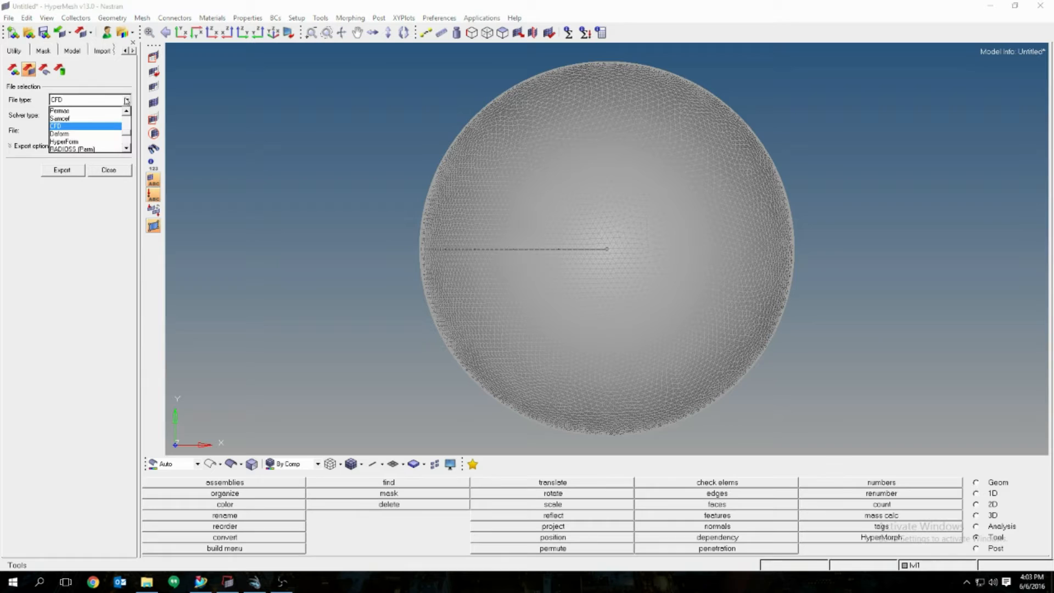
{"action": "left_click", "coordinate": [77, 126]}
{"action": "left_click", "coordinate": [127, 116]}
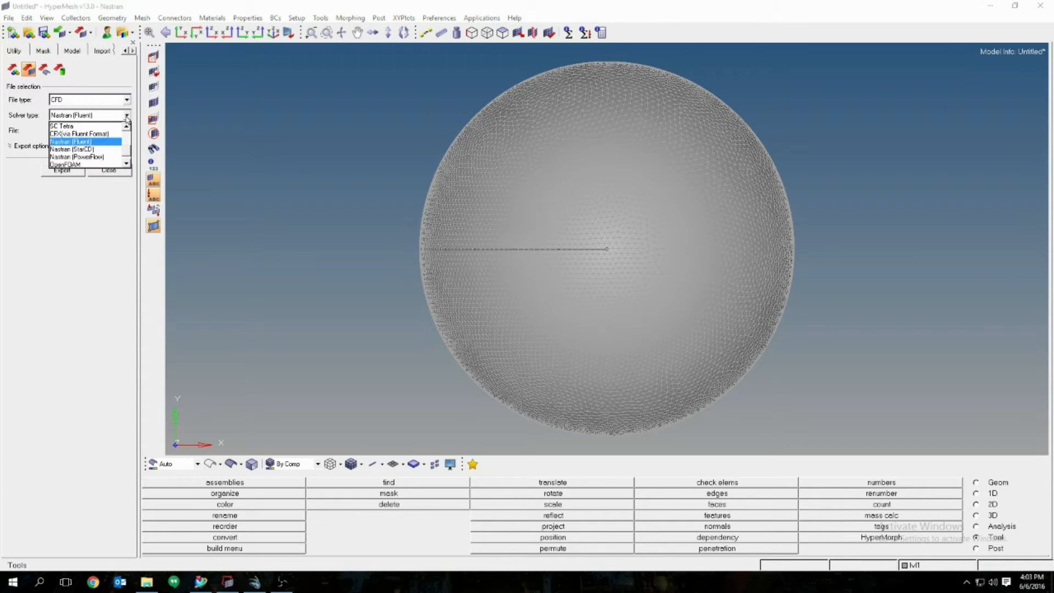
{"action": "left_click", "coordinate": [82, 141]}
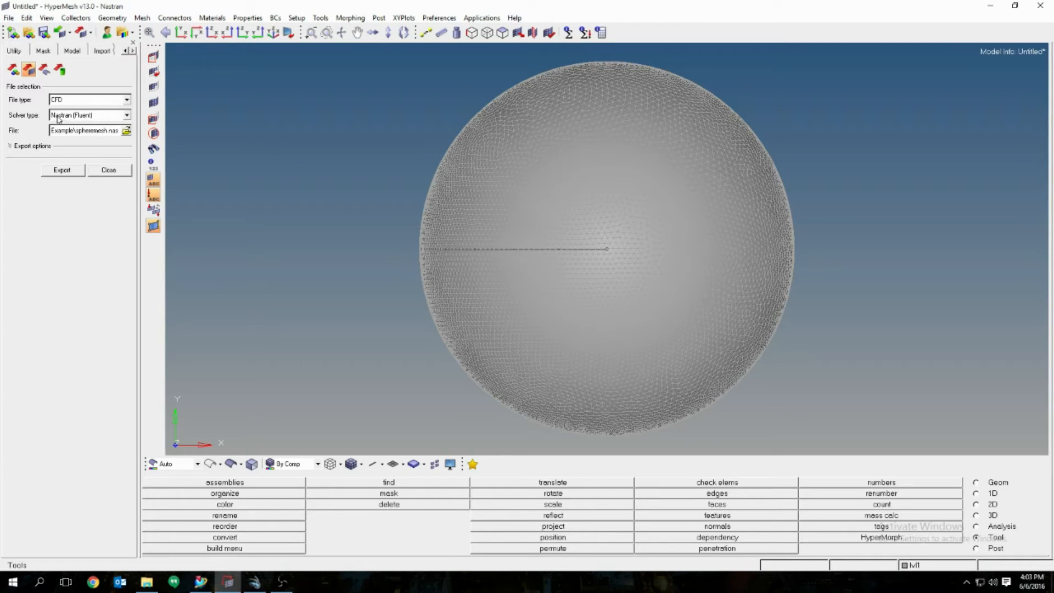
Step: Target spheremesh.nas as the export file and overwrite the existing file
{"action": "left_click", "coordinate": [126, 134]}
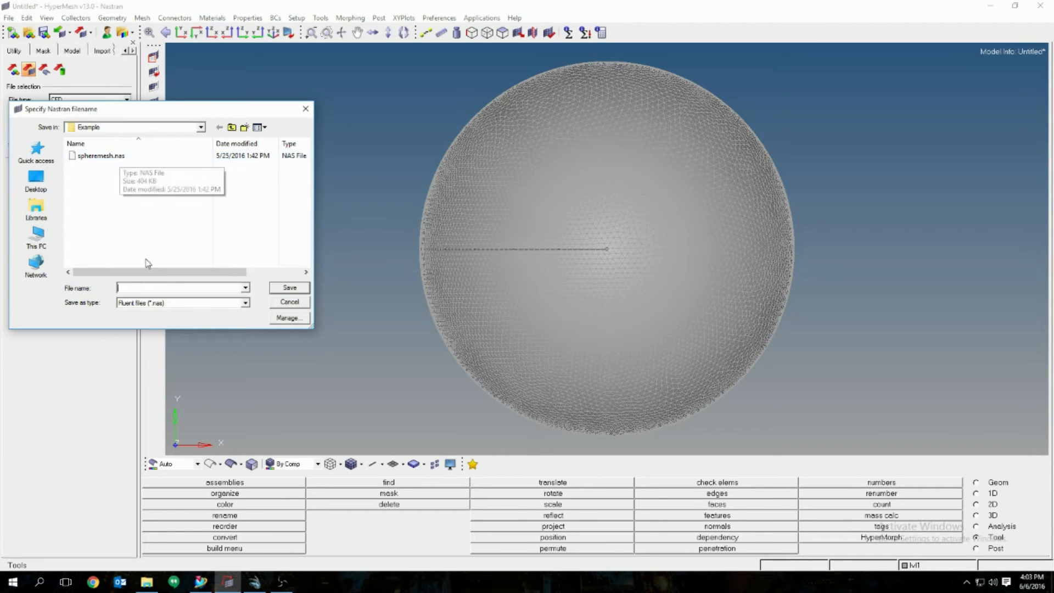
{"action": "type", "text": "sp"}
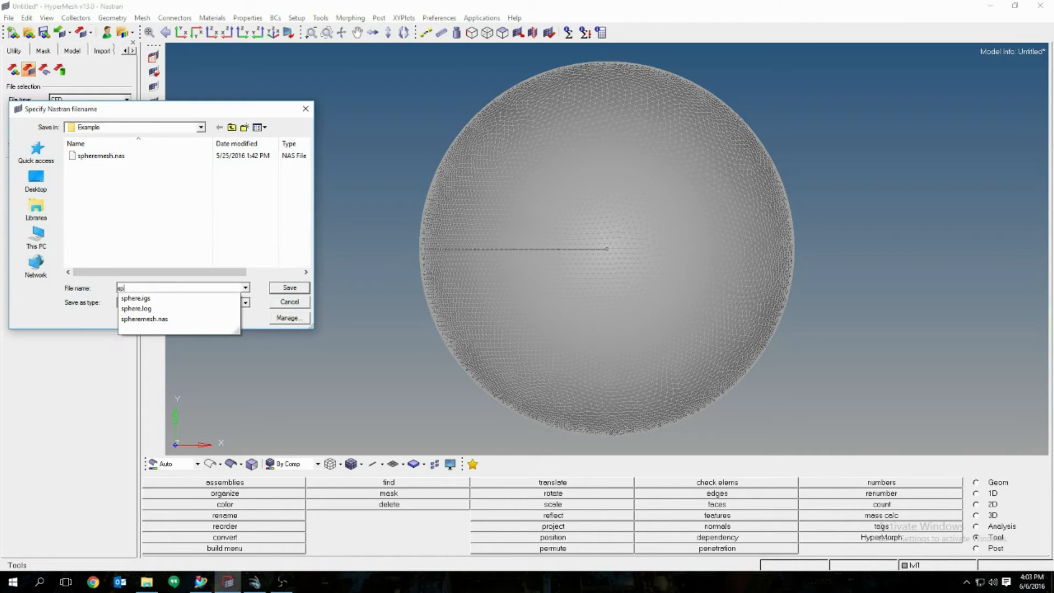
{"action": "type", "text": "heremesh"}
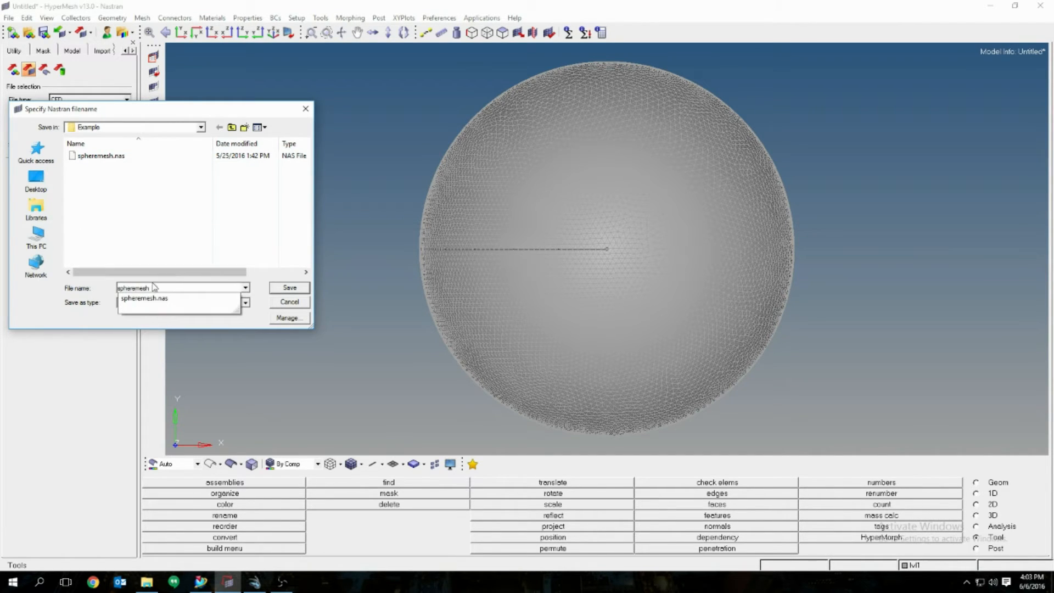
{"action": "left_click", "coordinate": [152, 301]}
{"action": "left_click", "coordinate": [289, 288]}
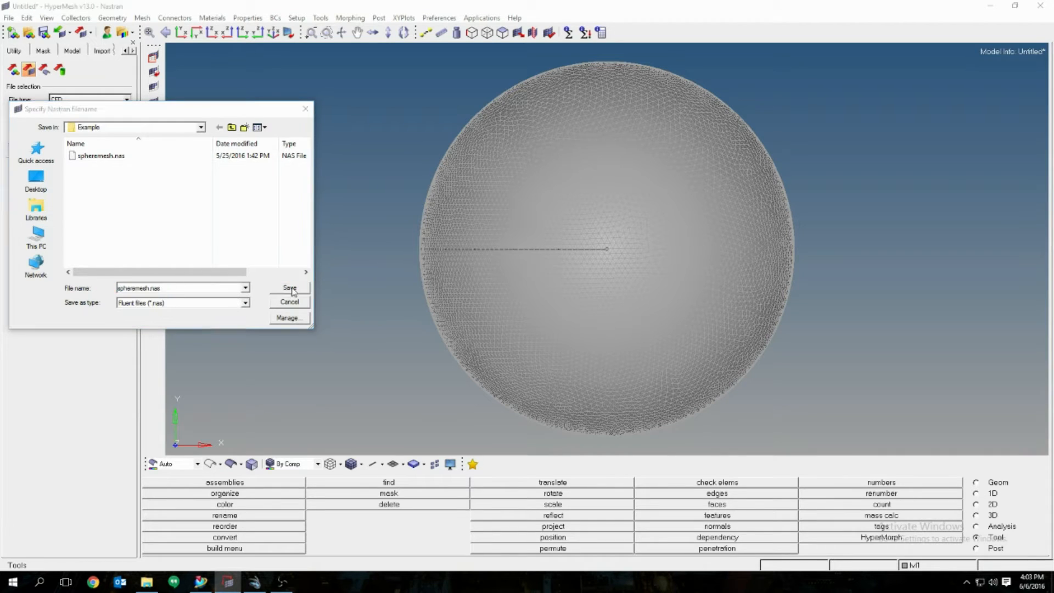
{"action": "left_click", "coordinate": [559, 294]}
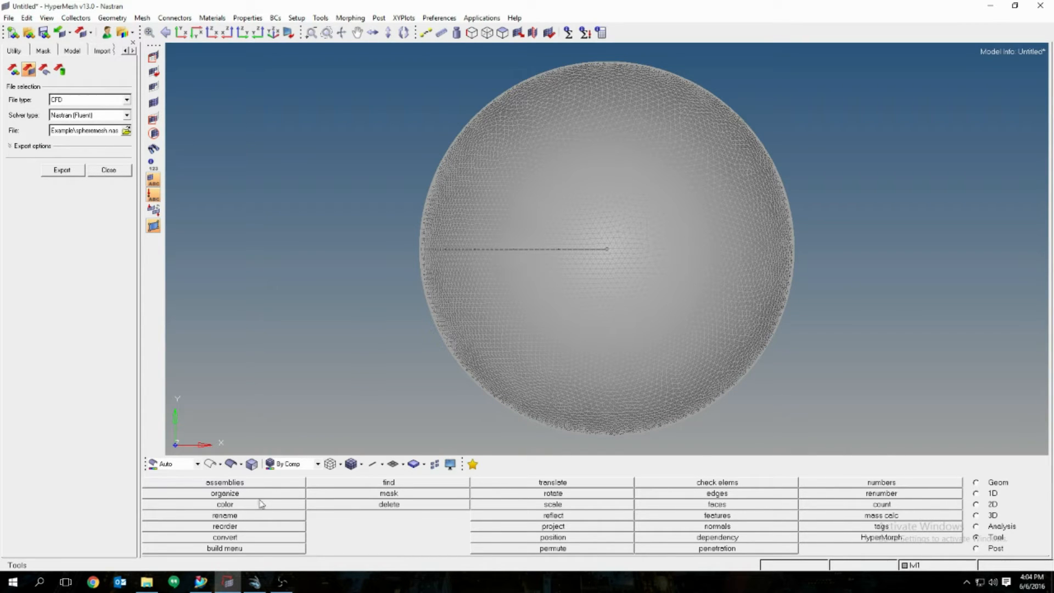
{"action": "mouse_move", "coordinate": [257, 585]}
Step: Bring Virtual Wind Tunnel forward and open the AcuSolve page of Preferences
{"action": "left_click", "coordinate": [279, 583]}
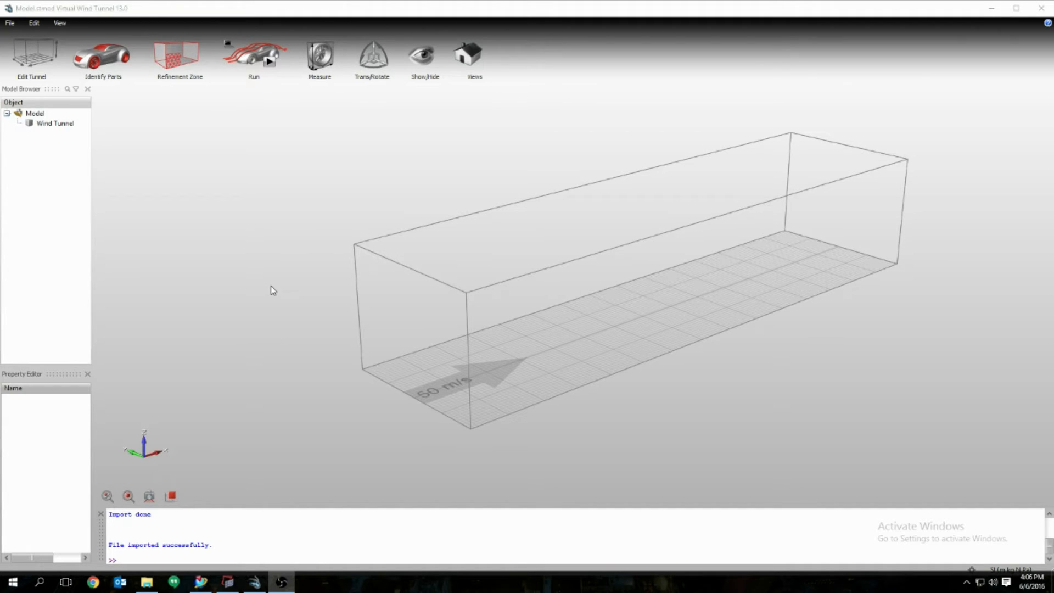
{"action": "left_click", "coordinate": [10, 24]}
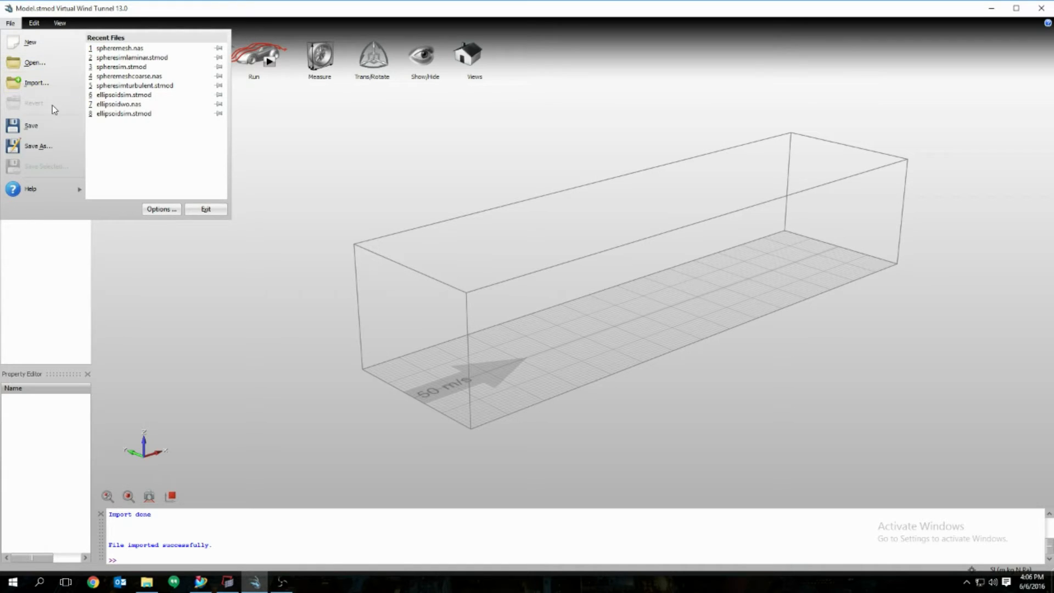
{"action": "left_click", "coordinate": [159, 209]}
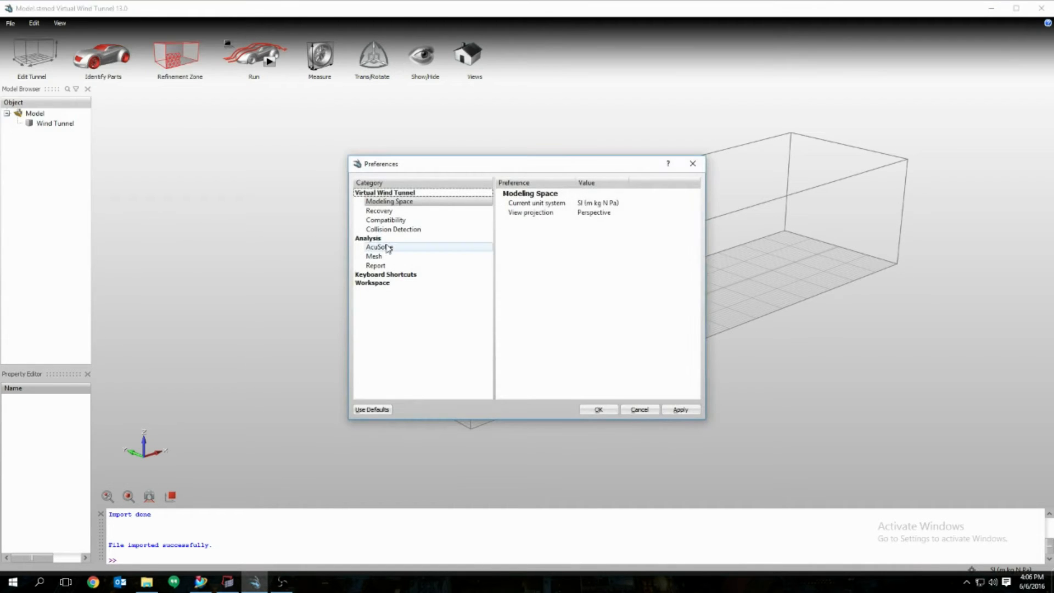
{"action": "left_click", "coordinate": [381, 248]}
Step: Review the AcuSolve Installation Dir and Run path, then close Preferences unchanged
{"action": "left_click", "coordinate": [573, 203]}
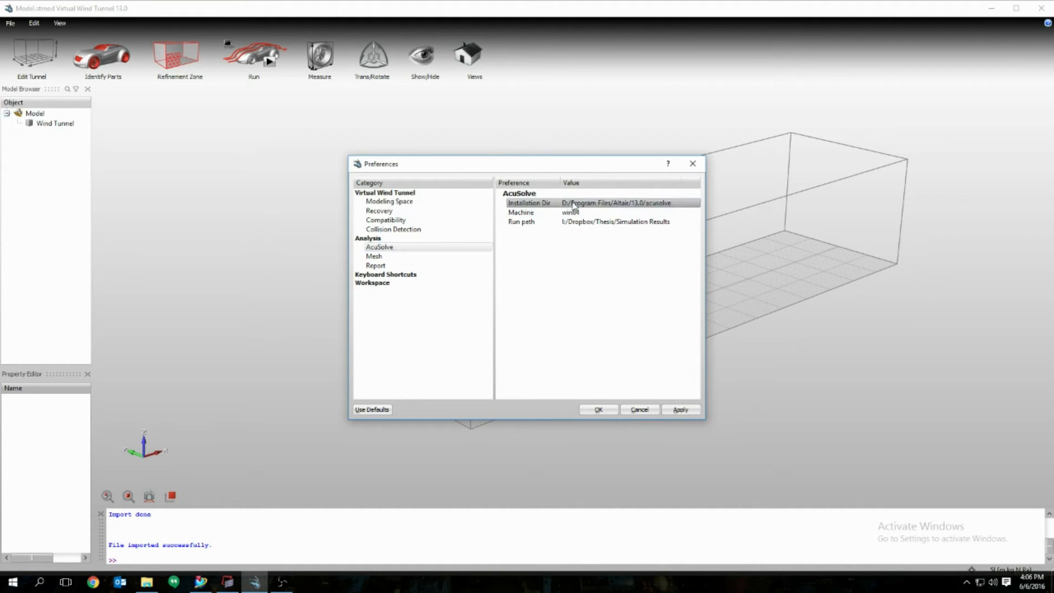
{"action": "left_click", "coordinate": [573, 203]}
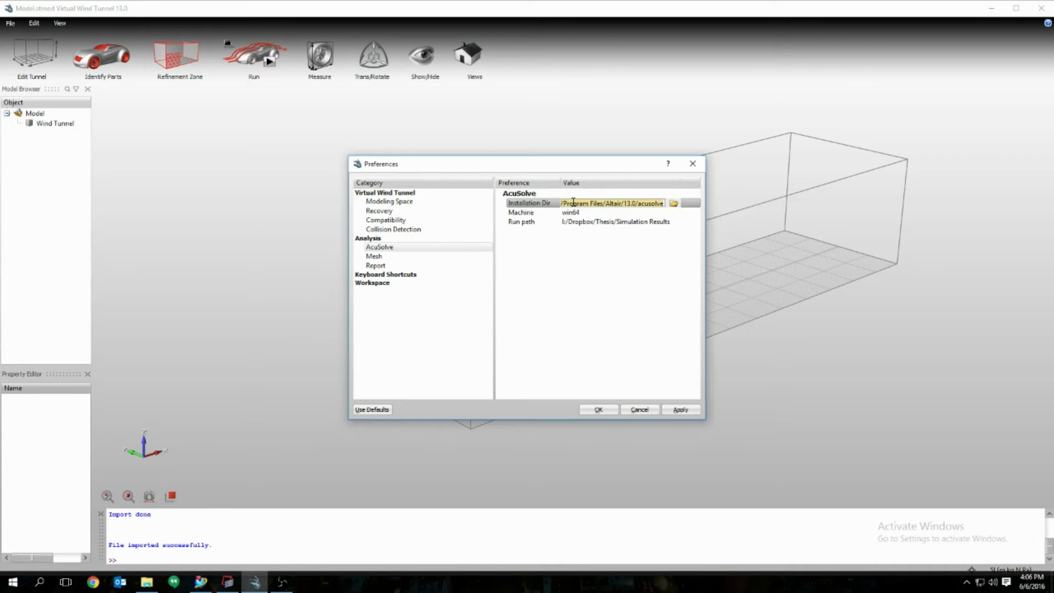
{"action": "left_click", "coordinate": [674, 203]}
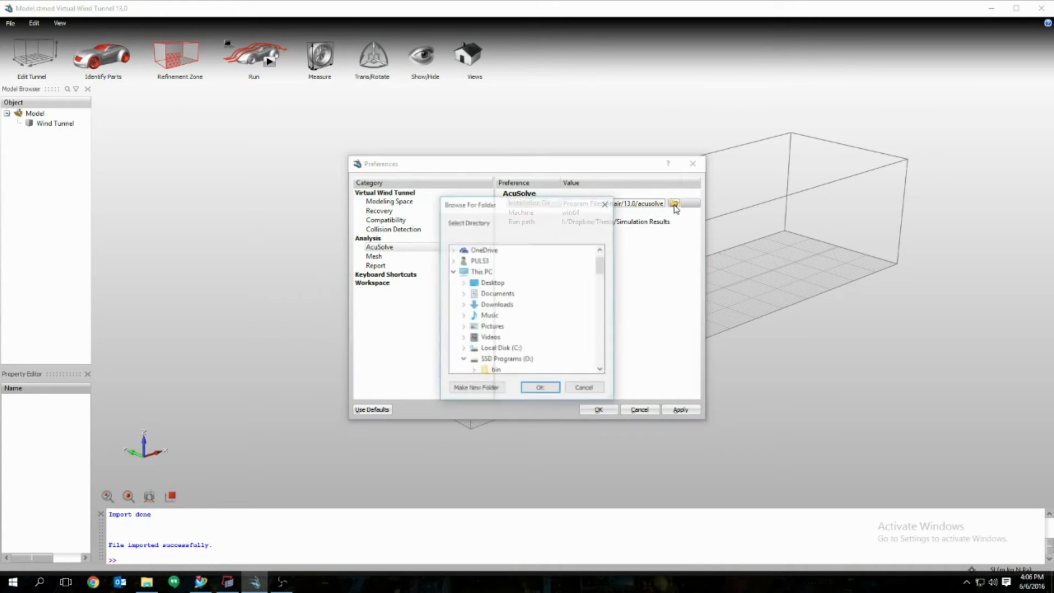
{"action": "left_click", "coordinate": [585, 389]}
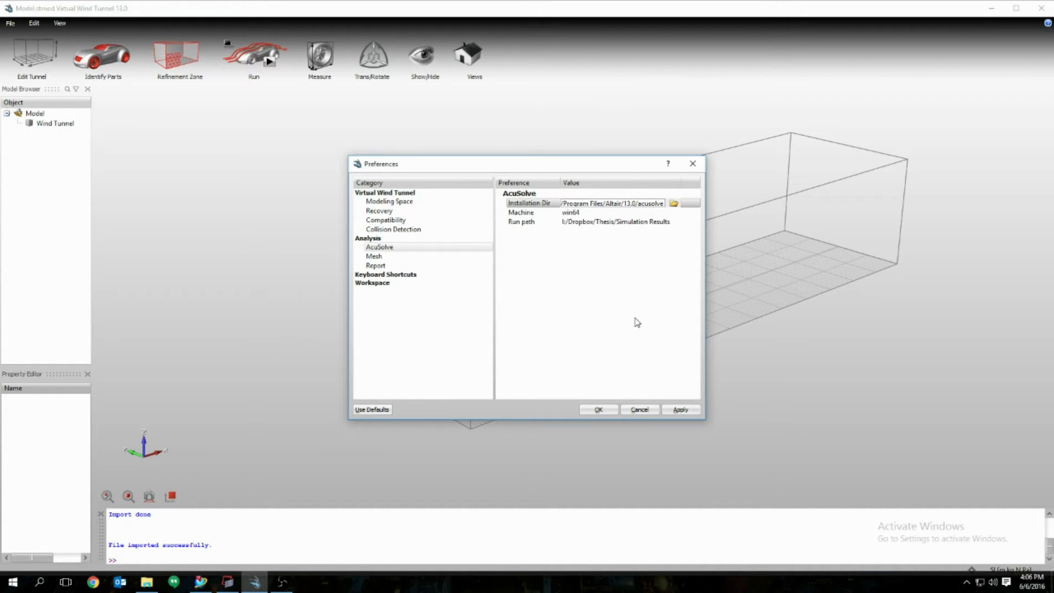
{"action": "left_click", "coordinate": [528, 222]}
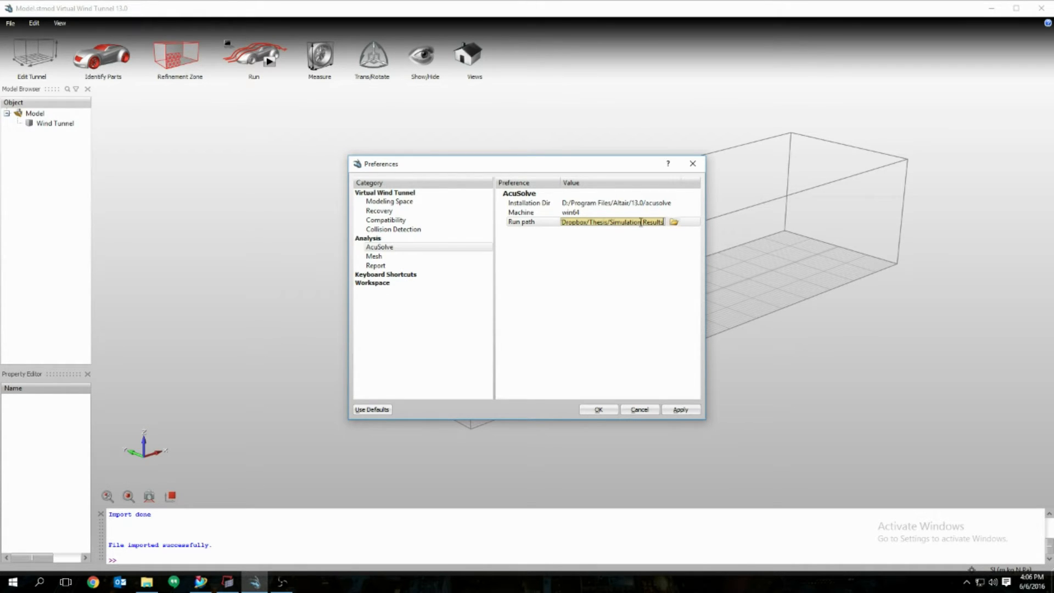
{"action": "left_click", "coordinate": [674, 209]}
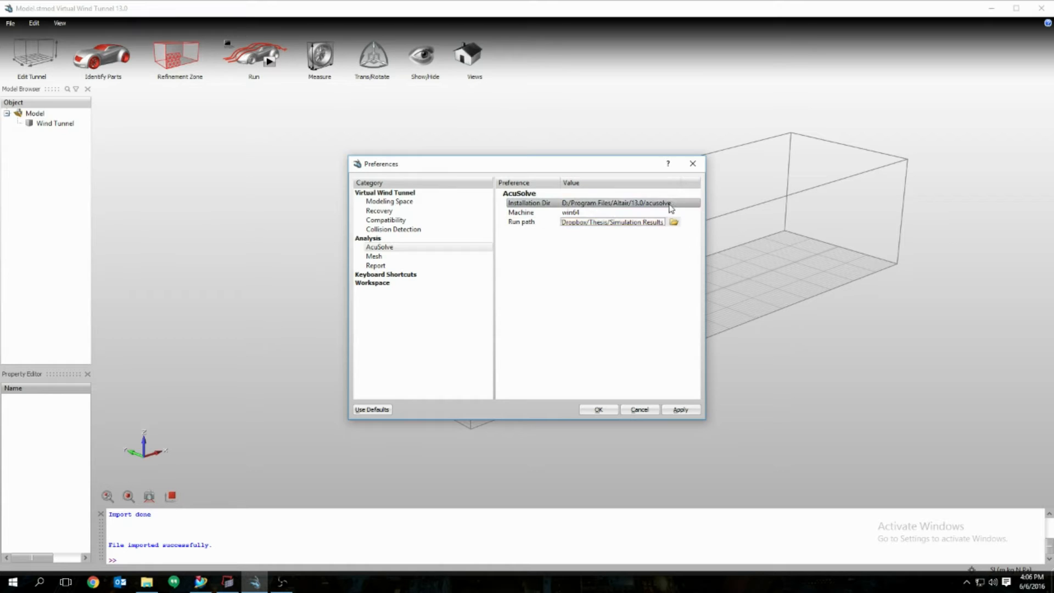
{"action": "left_click", "coordinate": [674, 210]}
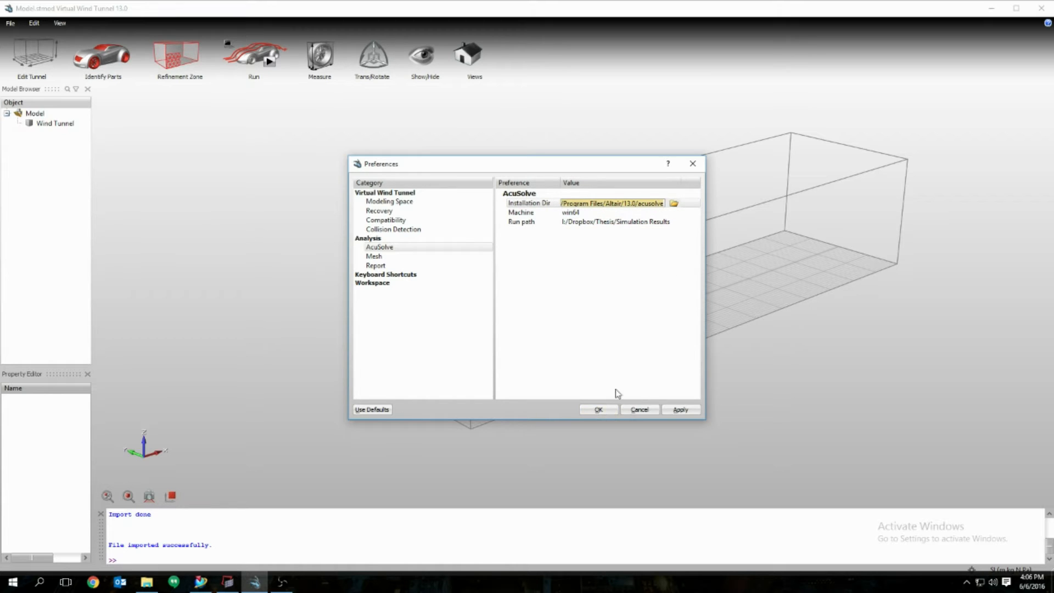
{"action": "left_click", "coordinate": [693, 164]}
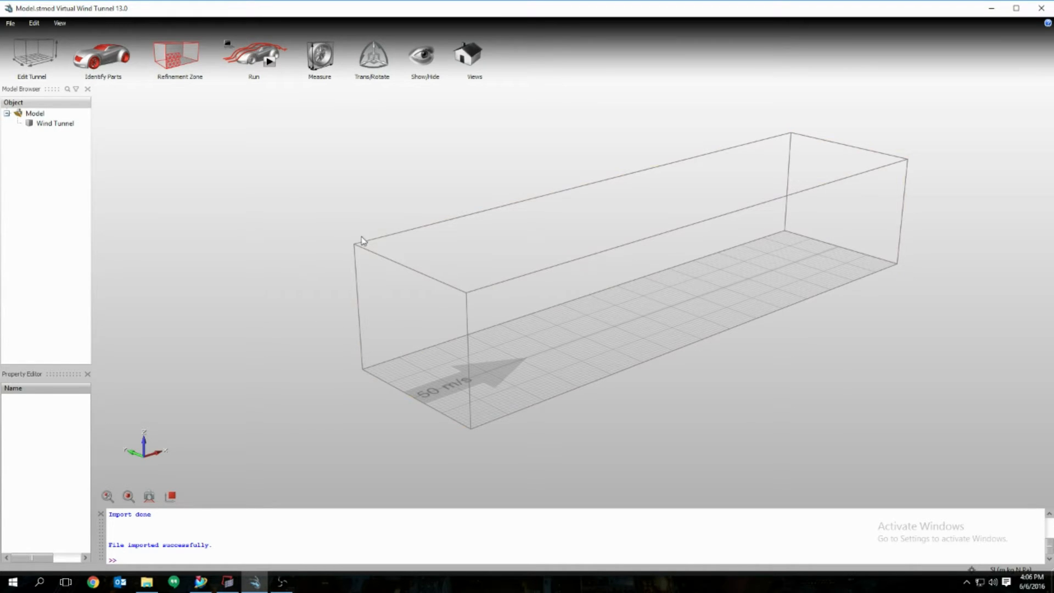
Step: Import spheremesh.nas, adding the sphere as Assembly 2 inside the 50 m/s tunnel
{"action": "left_click", "coordinate": [9, 24]}
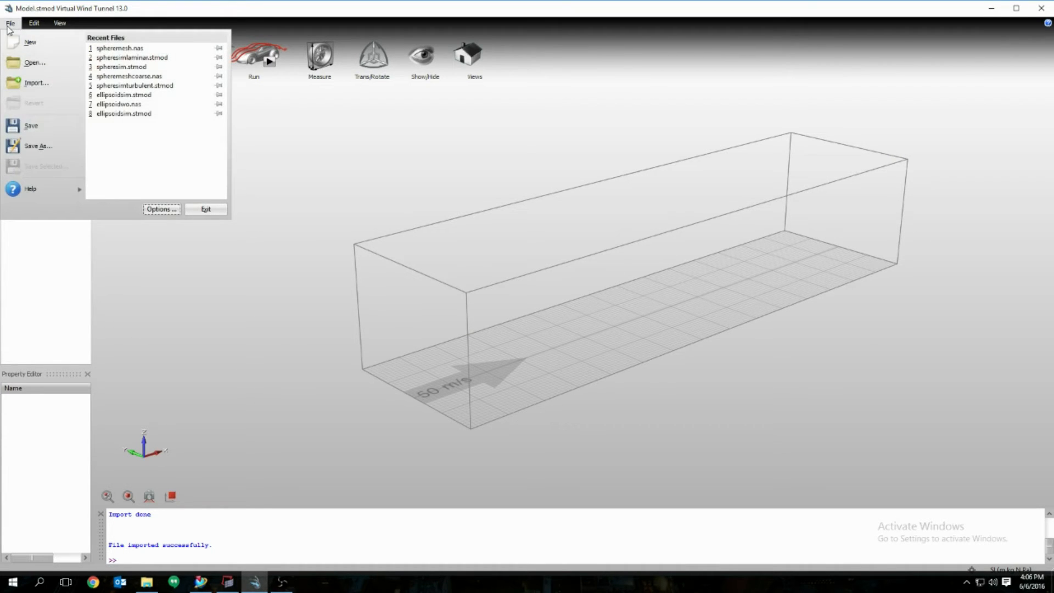
{"action": "left_click", "coordinate": [55, 88]}
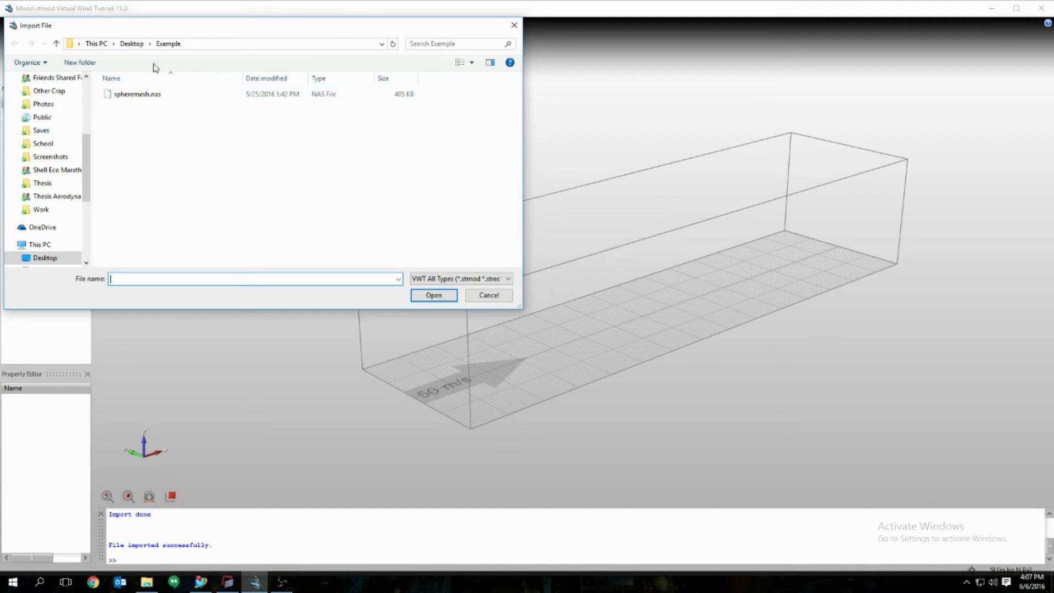
{"action": "left_click", "coordinate": [140, 96]}
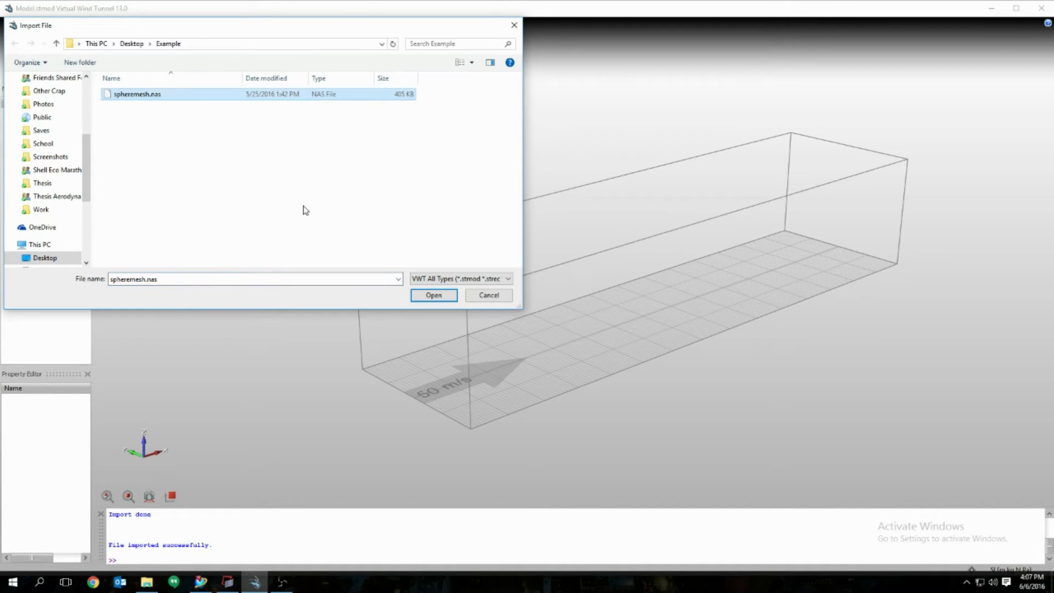
{"action": "left_click", "coordinate": [431, 295]}
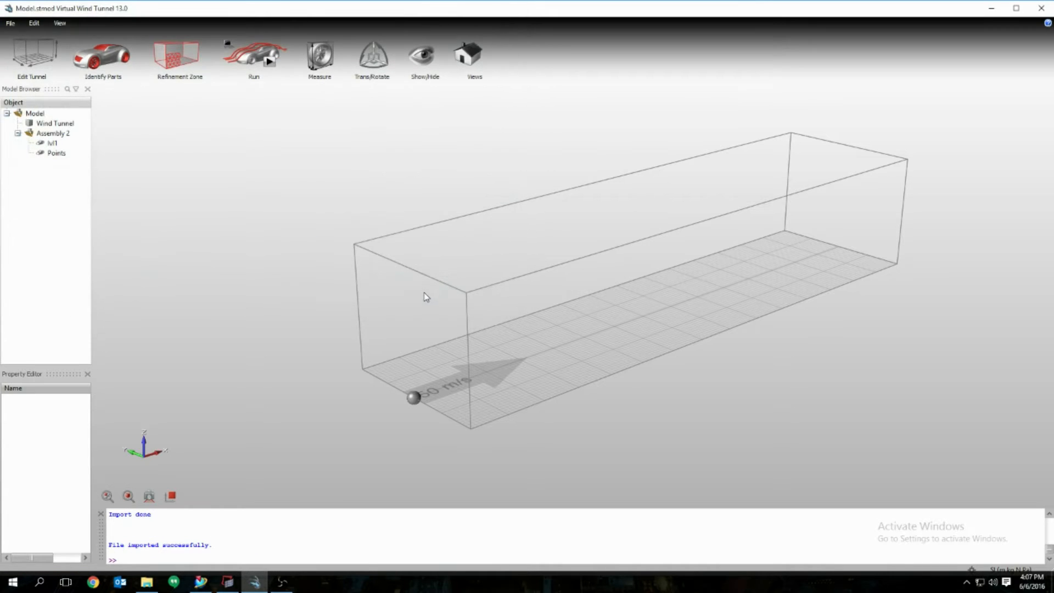
{"action": "left_click", "coordinate": [470, 385]}
{"action": "middle_click_drag", "start_coordinate": [470, 384], "coordinate": [437, 381]}
{"action": "scroll", "coordinate": [433, 382], "scroll_direction": "down", "scroll_amount": 2}
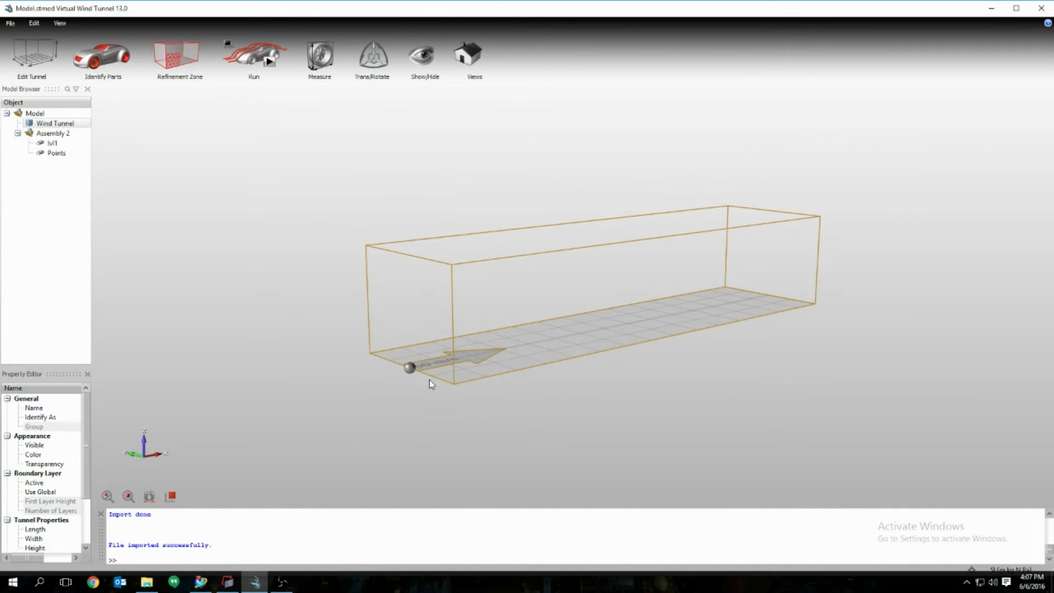
{"action": "scroll", "coordinate": [418, 373], "scroll_direction": "up", "scroll_amount": 5}
{"action": "scroll", "coordinate": [438, 360], "scroll_direction": "up", "scroll_amount": 2}
{"action": "middle_click_drag", "start_coordinate": [512, 323], "coordinate": [517, 344]}
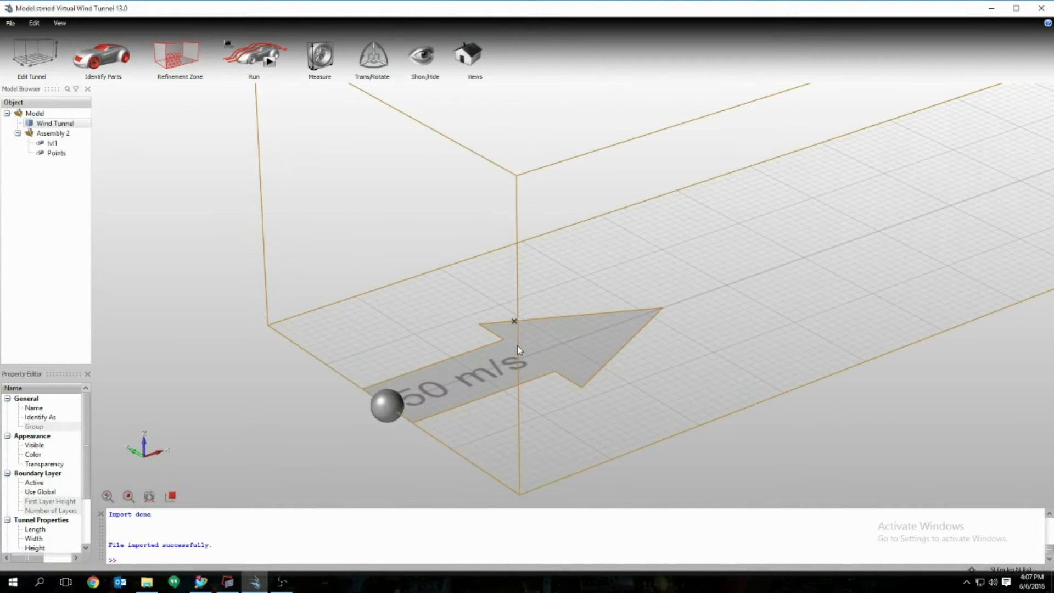
{"action": "scroll", "coordinate": [518, 345], "scroll_direction": "down", "scroll_amount": 2}
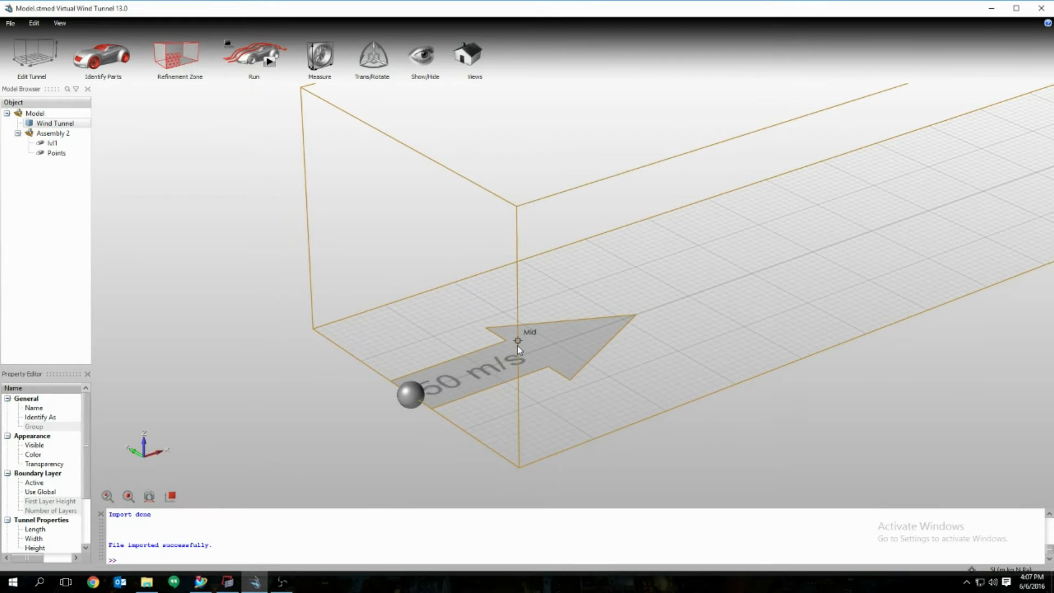
Step: Select the sphere and activate the Trans/Rotate manipulator on it
{"action": "left_click", "coordinate": [375, 62]}
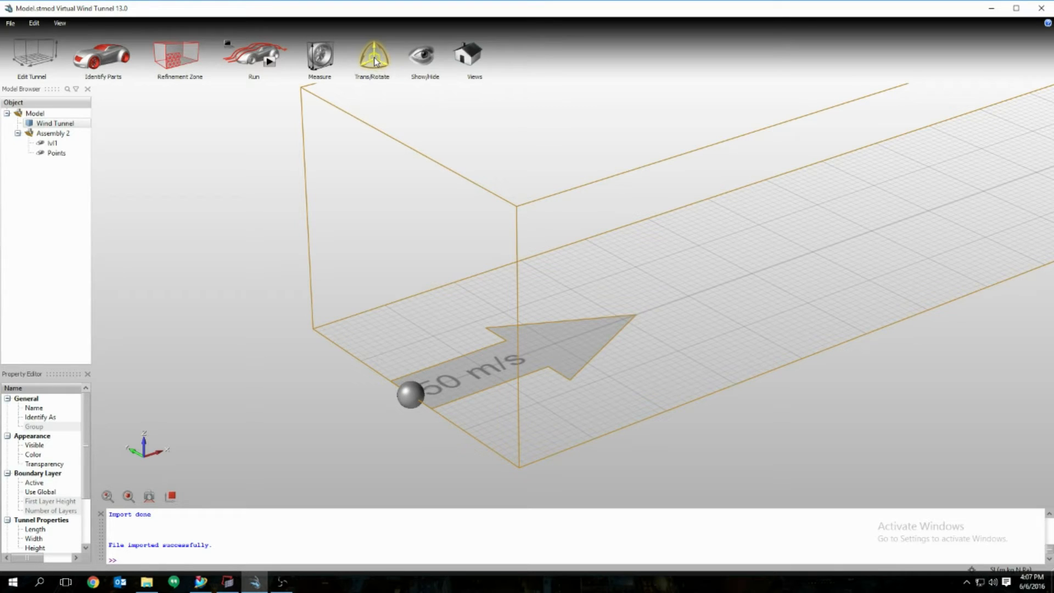
{"action": "left_click", "coordinate": [412, 393]}
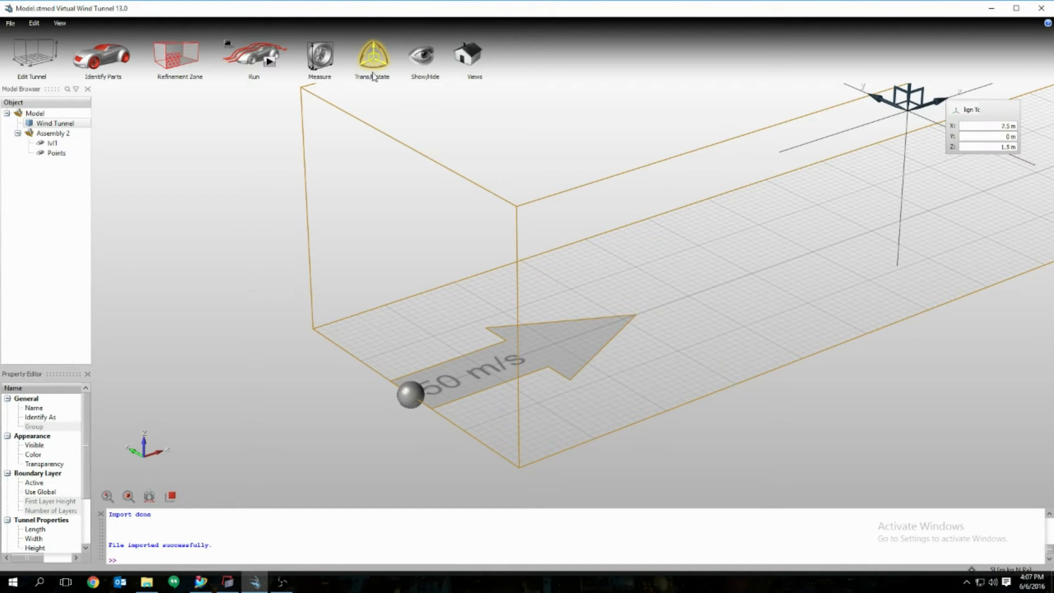
{"action": "left_click", "coordinate": [373, 77]}
{"action": "left_click", "coordinate": [412, 393]}
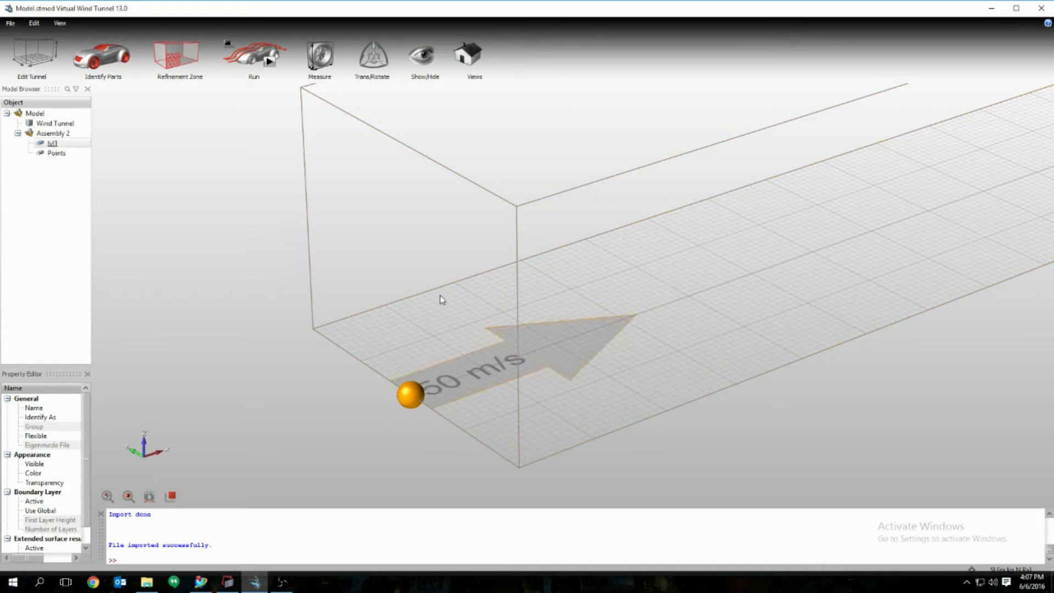
{"action": "left_click", "coordinate": [376, 64]}
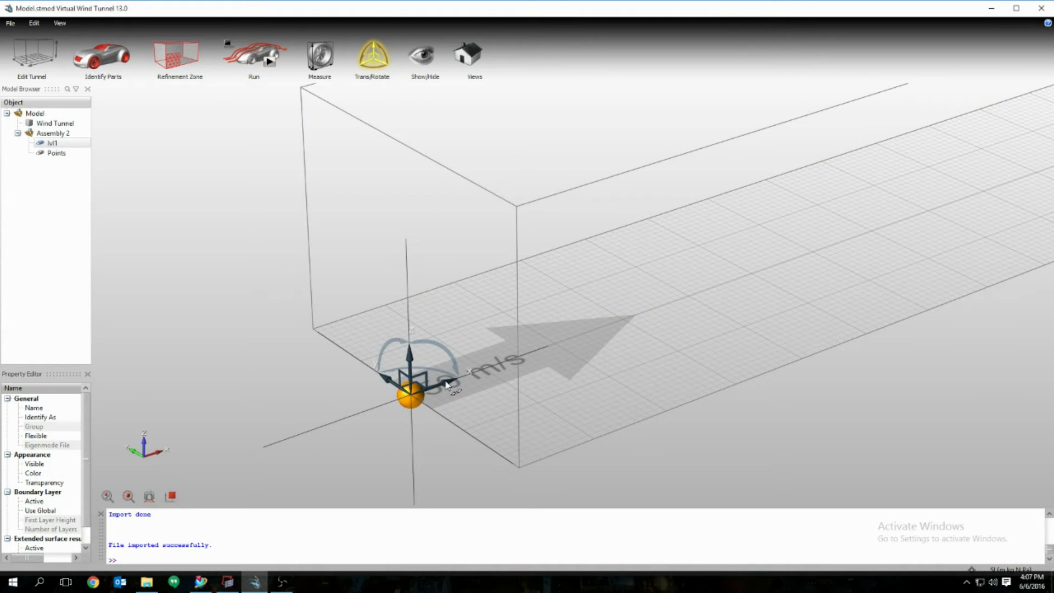
Step: Move the sphere along X to a position of 4 m
{"action": "left_click_drag", "start_coordinate": [447, 384], "coordinate": [628, 328]}
{"action": "left_click", "coordinate": [663, 317]}
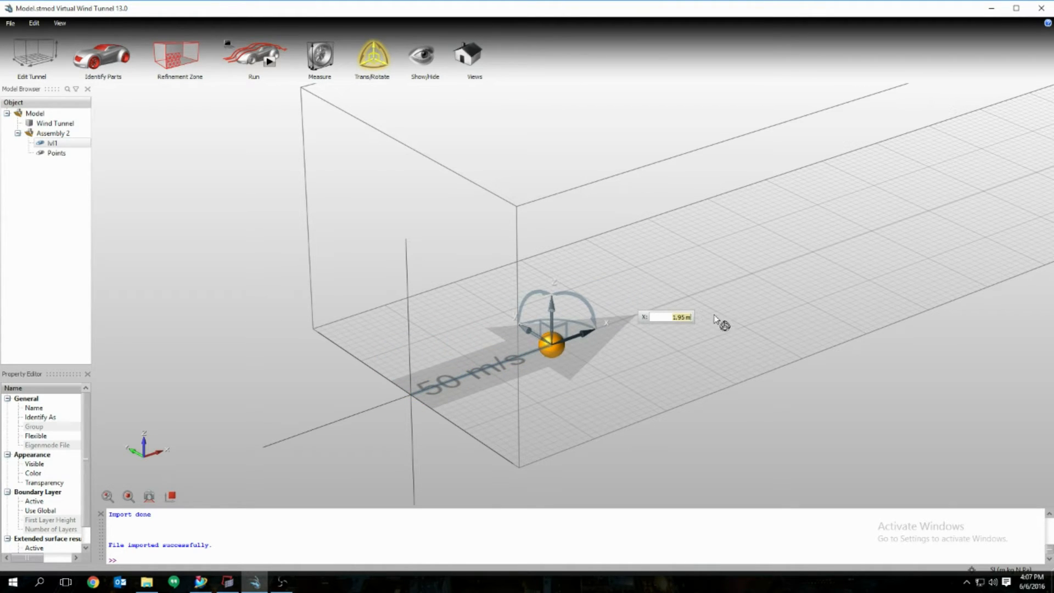
{"action": "type", "text": "4"}
{"action": "key", "text": "Return"}
{"action": "middle_click_drag", "start_coordinate": [779, 439], "coordinate": [793, 384]}
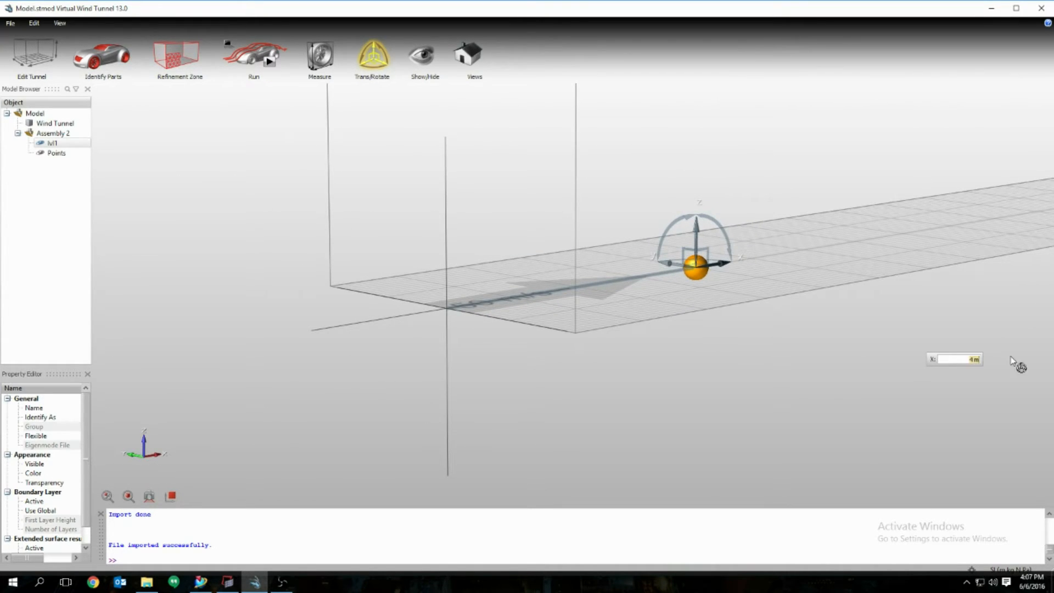
{"action": "type", "text": "2"}
{"action": "key", "text": "Return"}
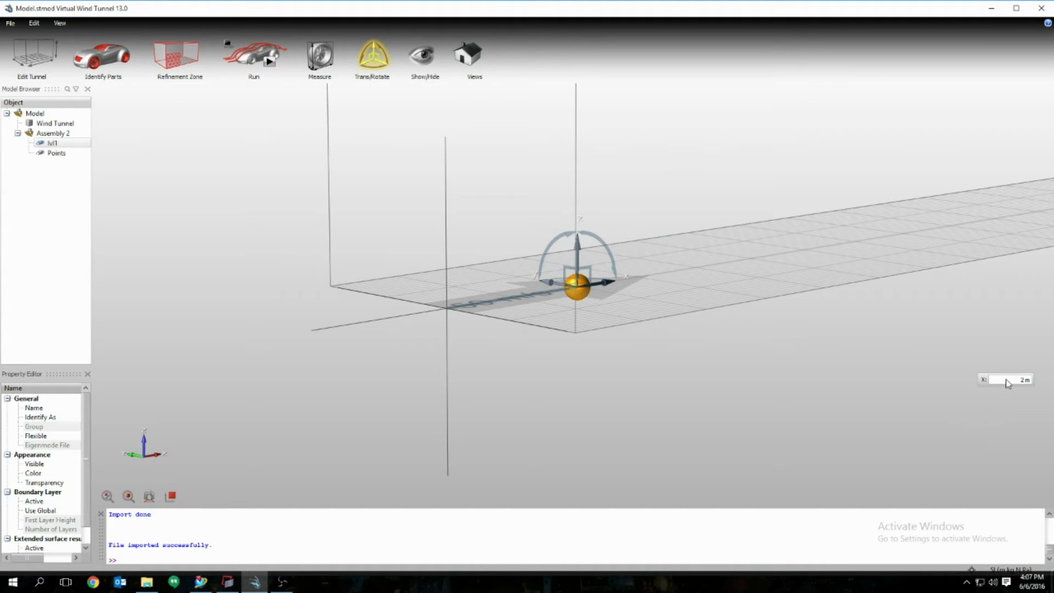
{"action": "type", "text": "4"}
{"action": "key", "text": "Return"}
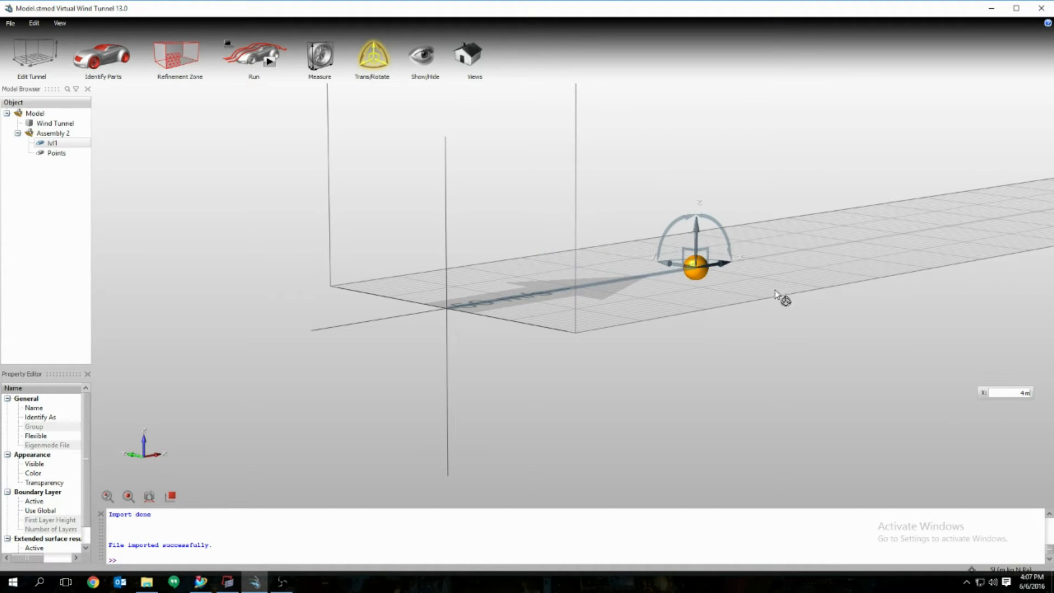
Step: Raise the sphere vertically to Z = 2 m
{"action": "left_click", "coordinate": [696, 228]}
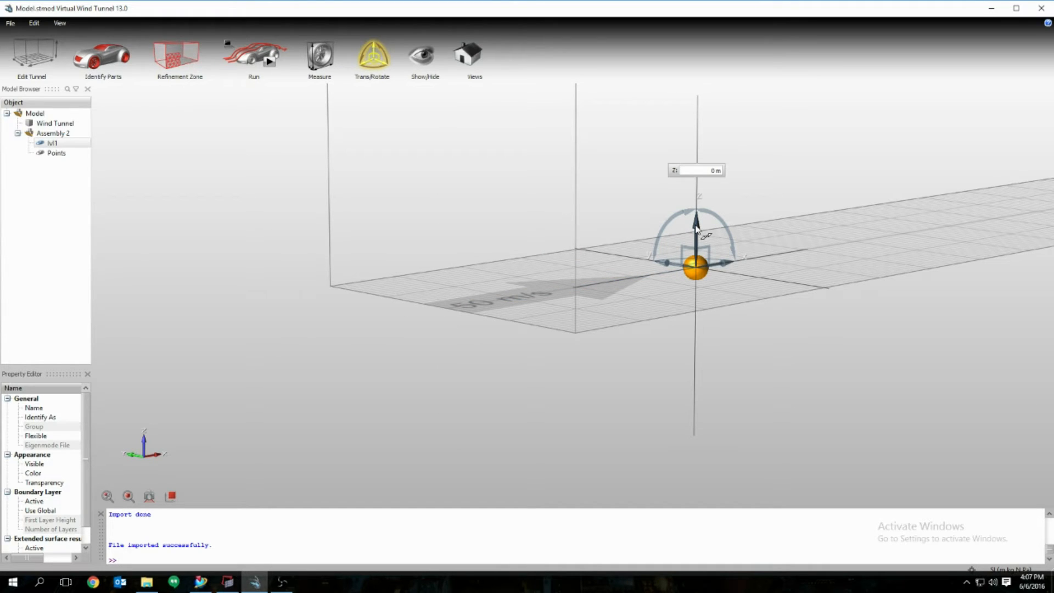
{"action": "left_click", "coordinate": [713, 170]}
{"action": "type", "text": "2"}
{"action": "key", "text": "Return"}
{"action": "scroll", "coordinate": [627, 163], "scroll_direction": "down", "scroll_amount": 2}
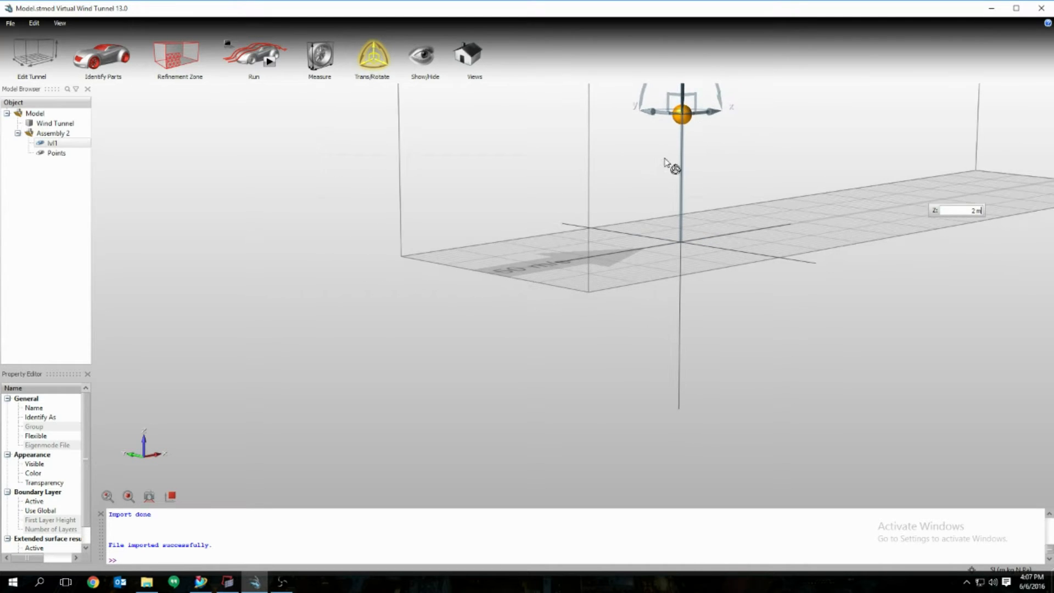
{"action": "mouse_move", "coordinate": [688, 163]}
{"action": "right_mouse_down"}
{"action": "mouse_move", "coordinate": [650, 267]}
{"action": "mouse_move", "coordinate": [537, 279]}
{"action": "right_mouse_up"}
{"action": "mouse_move", "coordinate": [637, 278]}
{"action": "middle_mouse_down"}
{"action": "mouse_move", "coordinate": [532, 267]}
{"action": "mouse_move", "coordinate": [604, 265]}
{"action": "middle_mouse_up"}
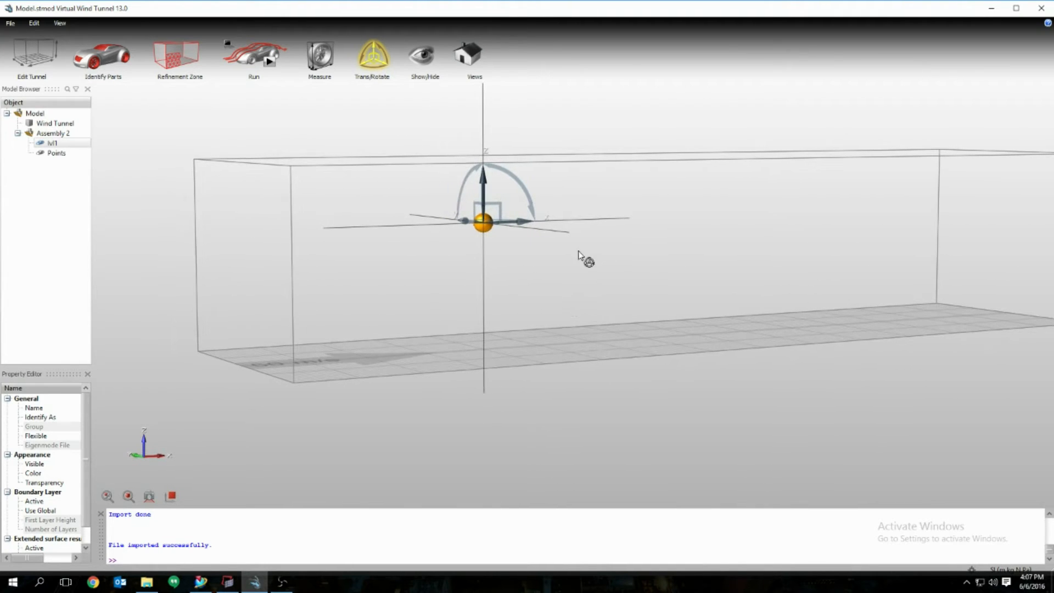
{"action": "scroll", "coordinate": [405, 202], "scroll_direction": "down", "scroll_amount": 2}
{"action": "right_click_drag", "start_coordinate": [516, 236], "coordinate": [654, 268]}
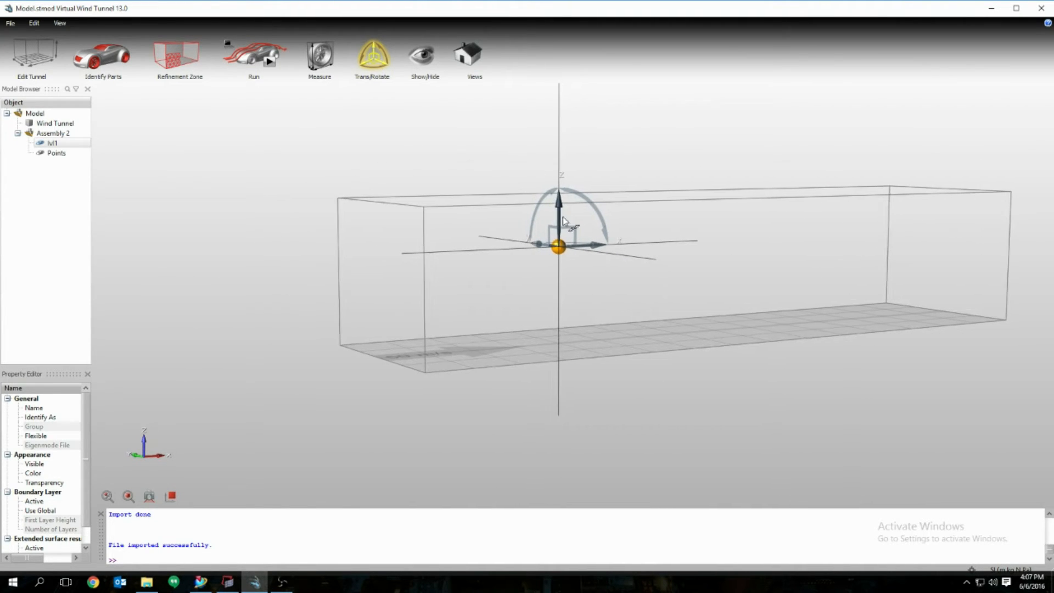
{"action": "left_click", "coordinate": [28, 55]}
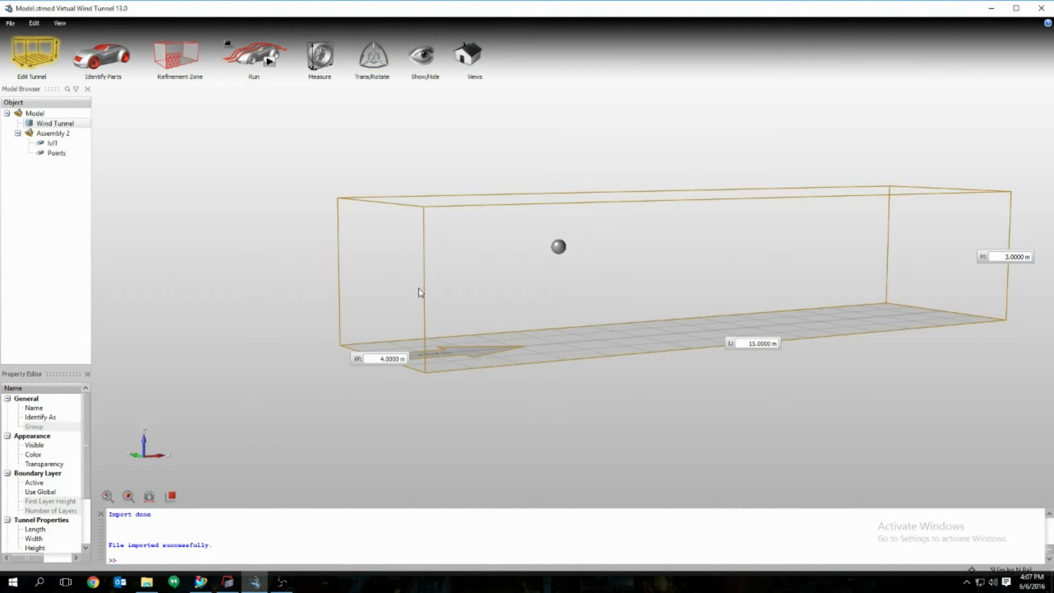
Step: Change the tunnel height H from 3 m to 4 m, making it 15 × 4 × 4 m
{"action": "left_click", "coordinate": [1017, 258]}
{"action": "type", "text": "4"}
{"action": "key", "text": "Return"}
{"action": "middle_click_drag", "start_coordinate": [580, 276], "coordinate": [602, 289]}
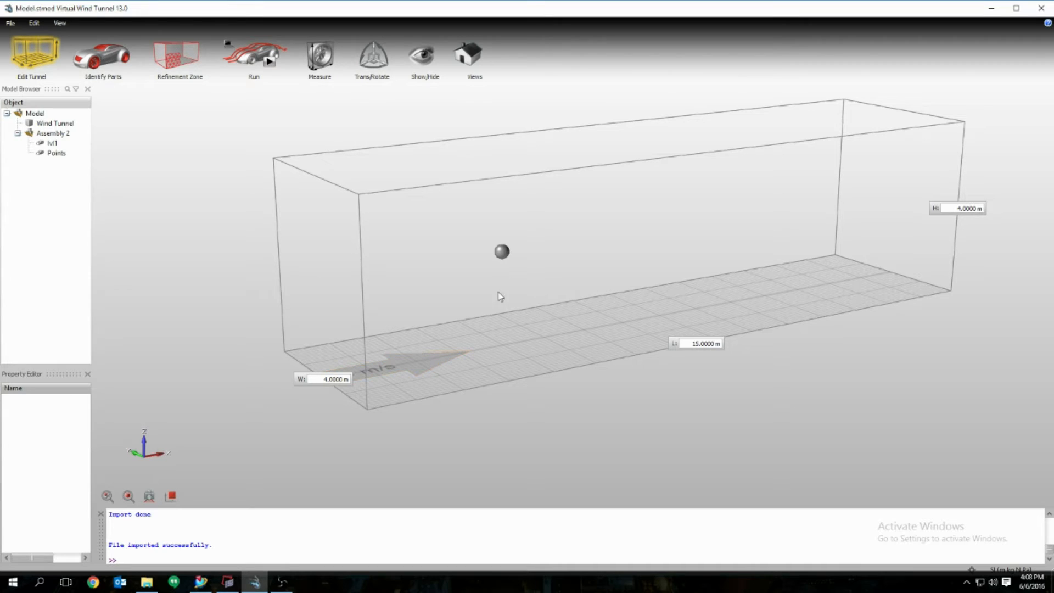
Step: Select Refinement Zones 1–3 in the Model Browser and delete them
{"action": "left_click", "coordinate": [176, 62]}
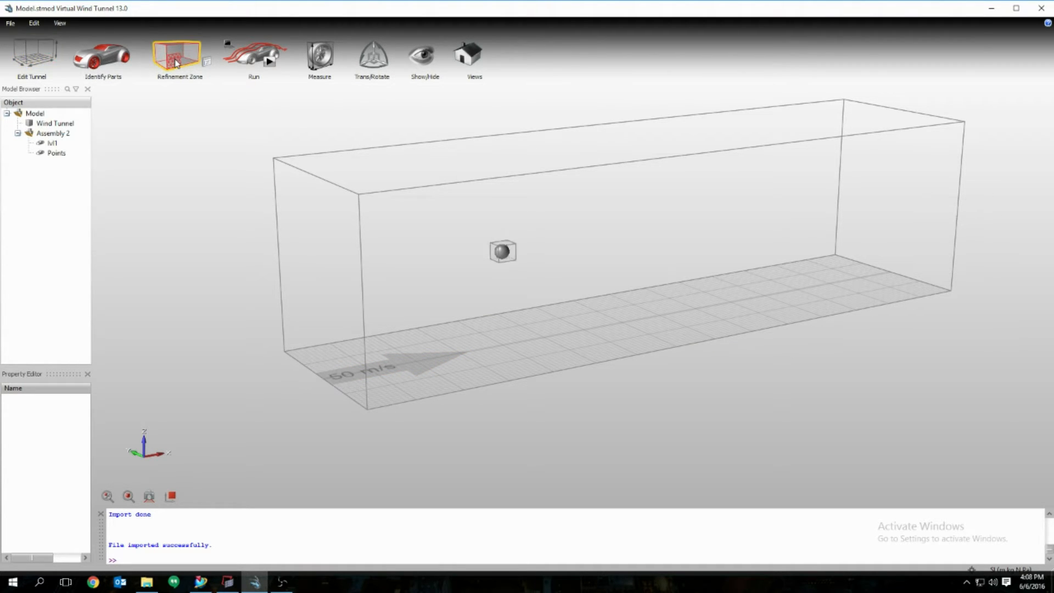
{"action": "scroll", "coordinate": [536, 260], "scroll_direction": "down", "scroll_amount": 1}
{"action": "scroll", "coordinate": [534, 259], "scroll_direction": "up", "scroll_amount": 5}
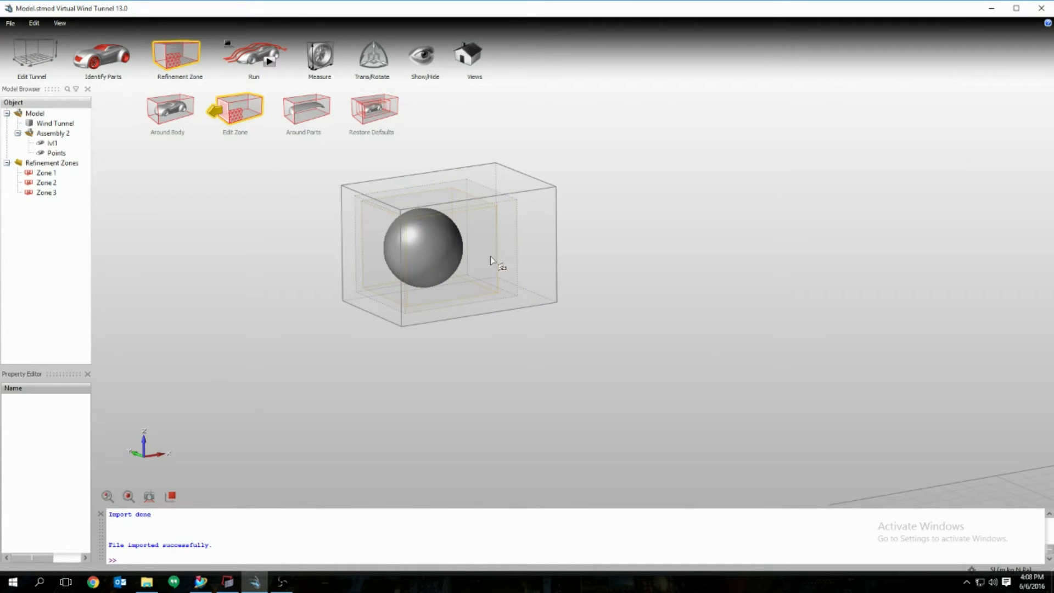
{"action": "left_click", "coordinate": [46, 164]}
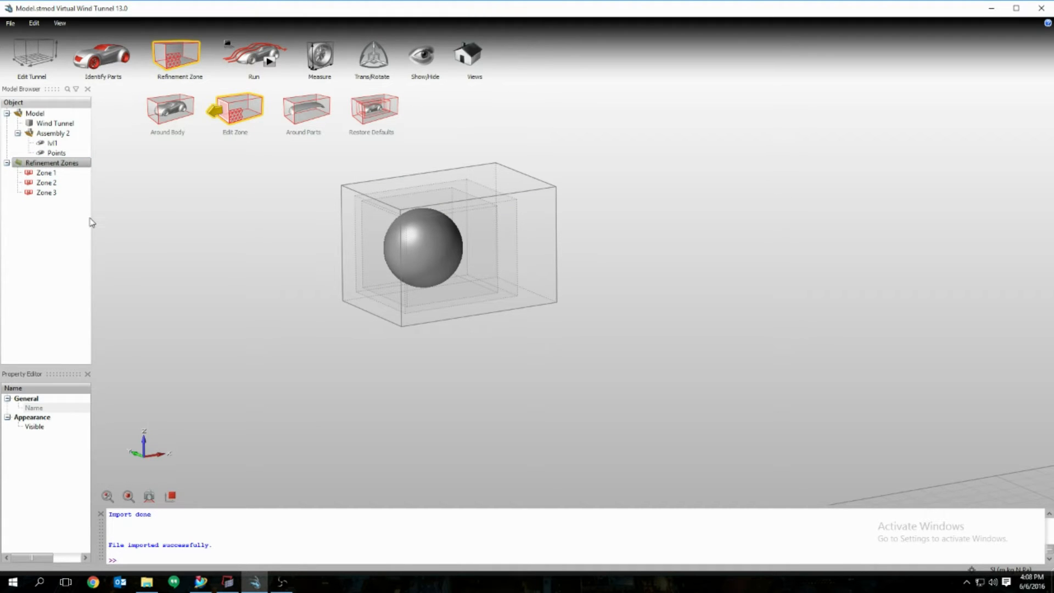
{"action": "right_click", "coordinate": [46, 164]}
{"action": "left_click", "coordinate": [28, 229]}
{"action": "left_click_drag", "start_coordinate": [29, 229], "coordinate": [36, 173]}
{"action": "key", "text": "Delete"}
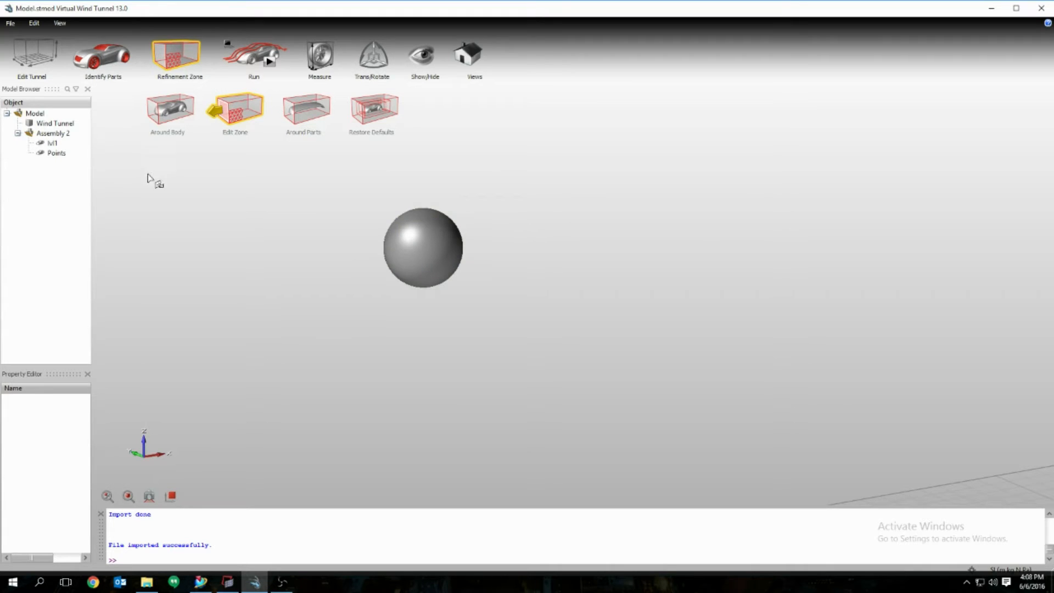
Step: Turn off the Refinement Zone tool and select the sphere
{"action": "scroll", "coordinate": [336, 261], "scroll_direction": "down", "scroll_amount": 2}
{"action": "scroll", "coordinate": [338, 261], "scroll_direction": "down", "scroll_amount": 5}
{"action": "right_click_drag", "start_coordinate": [272, 269], "coordinate": [407, 306]}
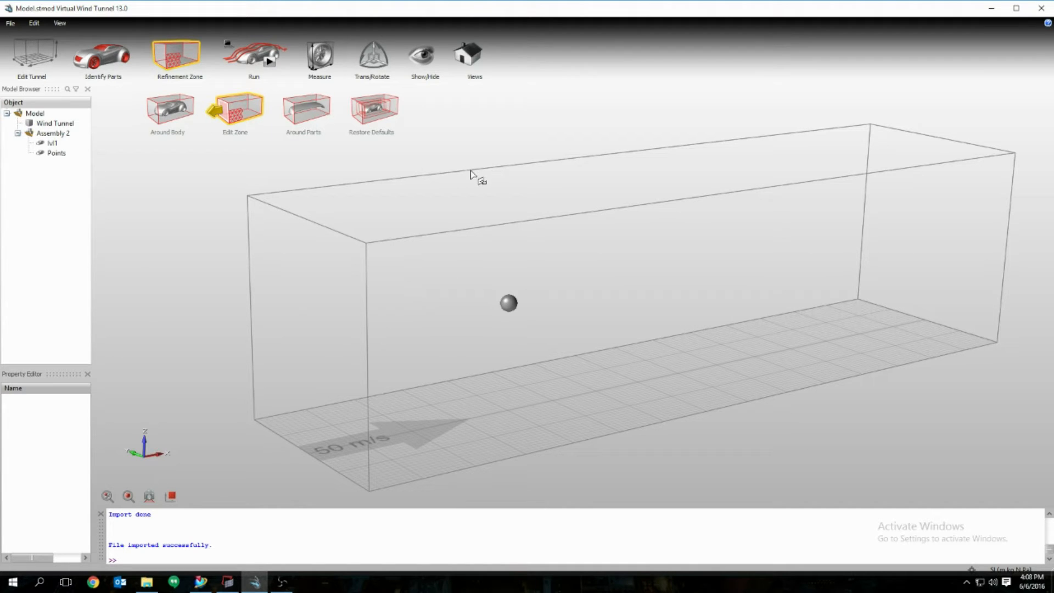
{"action": "scroll", "coordinate": [357, 174], "scroll_direction": "down", "scroll_amount": 1}
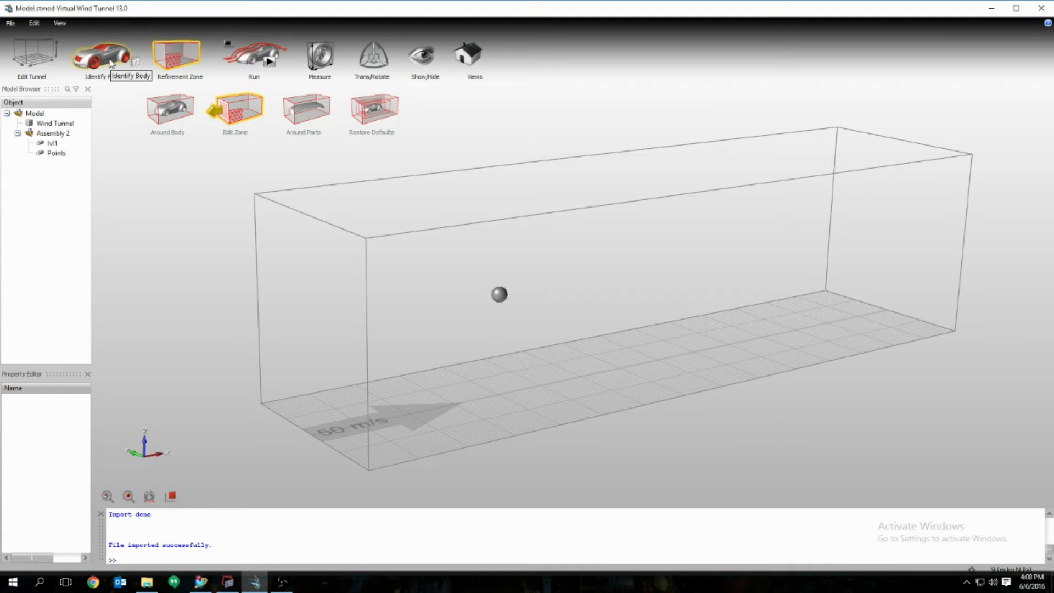
{"action": "left_click", "coordinate": [82, 61]}
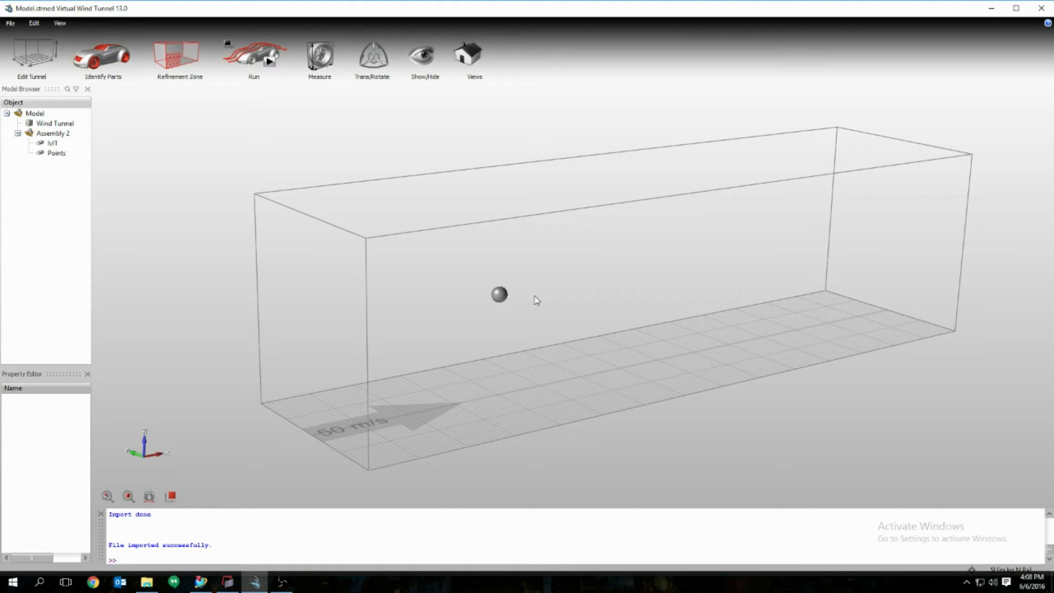
{"action": "left_click", "coordinate": [499, 296]}
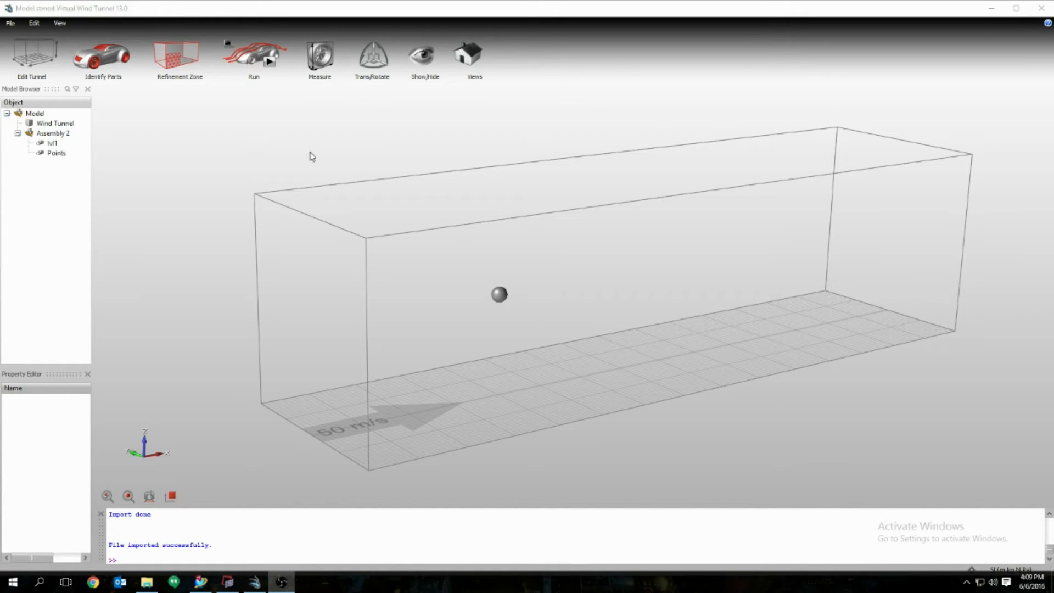
Step: Set the run's inflow speed to 6.706 m/s
{"action": "left_click", "coordinate": [271, 64]}
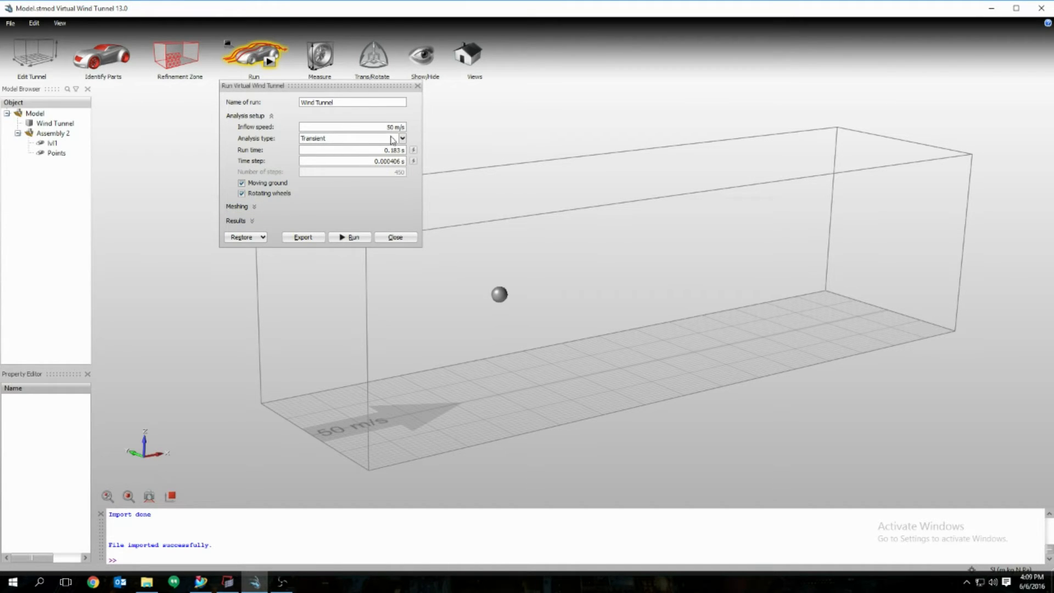
{"action": "left_click", "coordinate": [355, 126]}
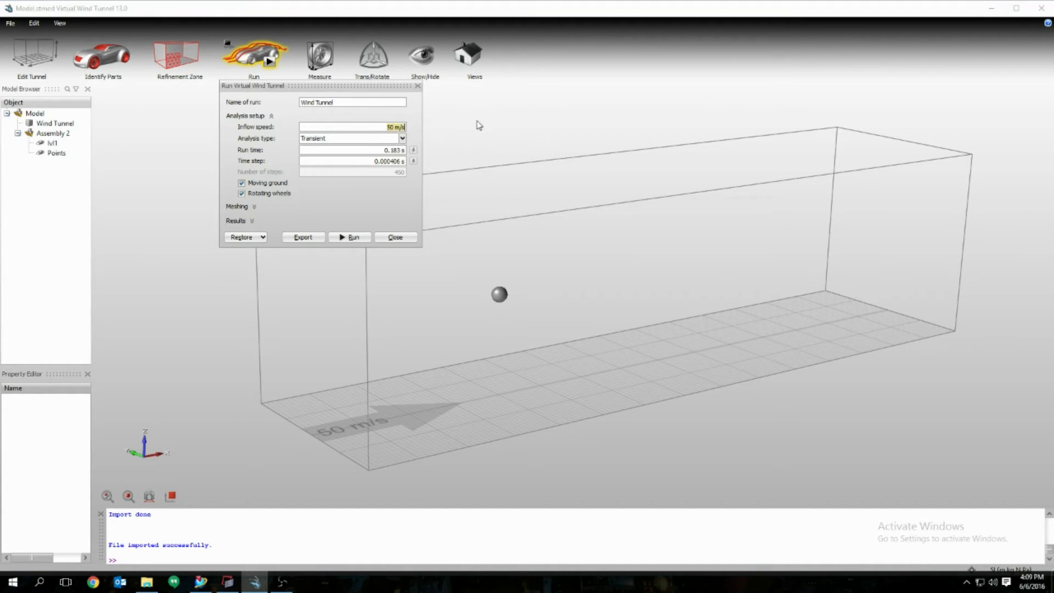
{"action": "type", "text": "6.706"}
{"action": "left_click", "coordinate": [336, 433]}
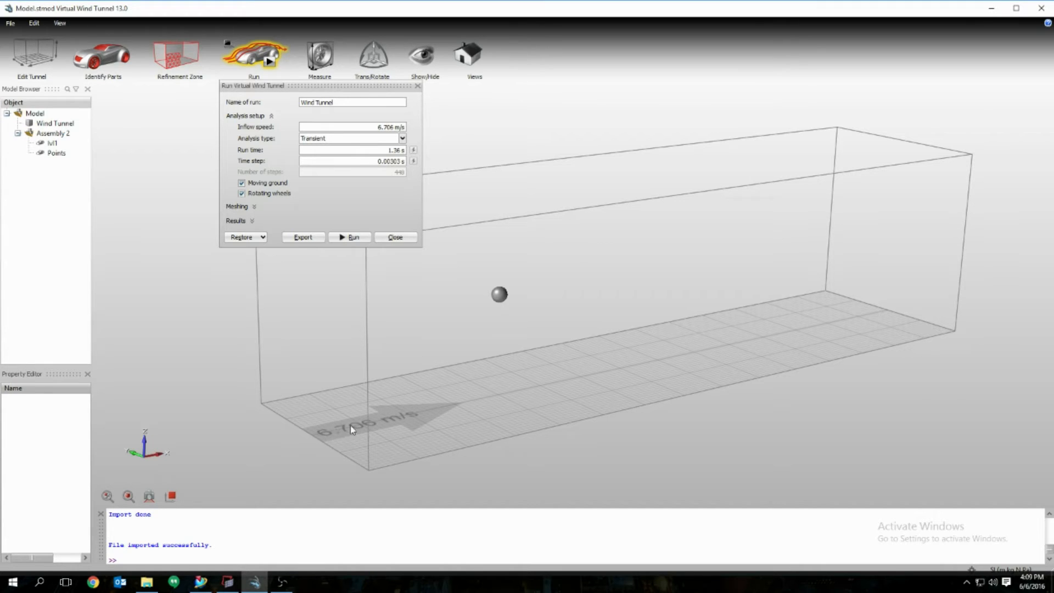
Step: Switch the analysis to Steady with 100 steps and expand the Meshing settings
{"action": "left_click", "coordinate": [400, 138]}
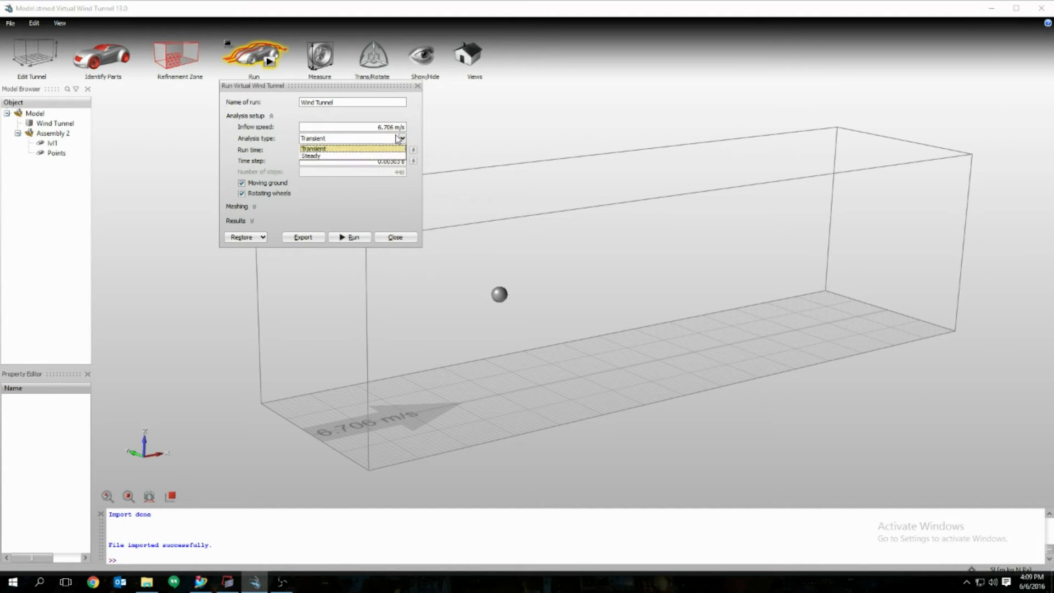
{"action": "left_click", "coordinate": [342, 156]}
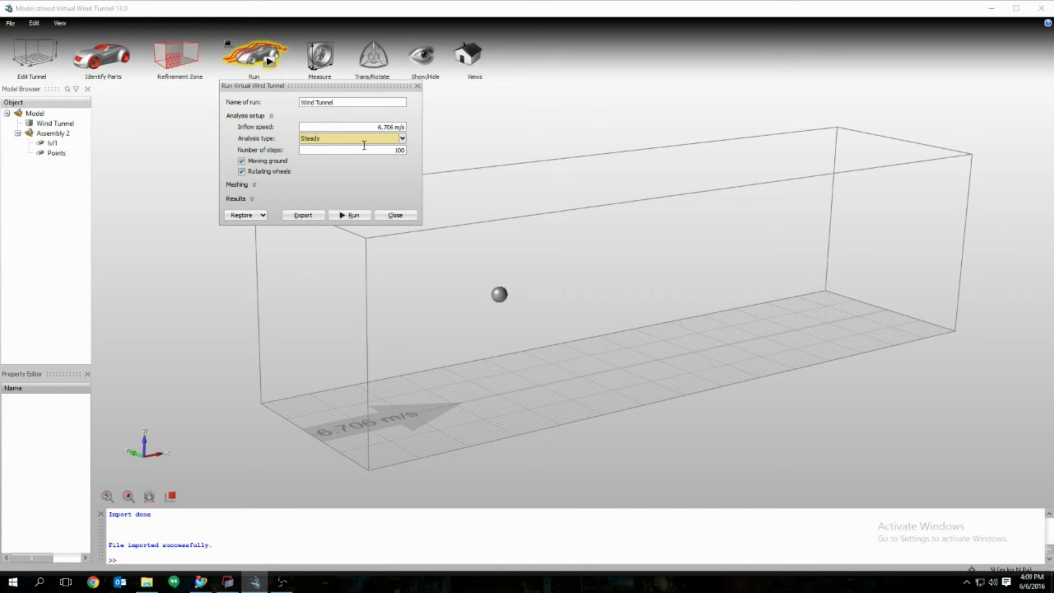
{"action": "key", "text": "Tab"}
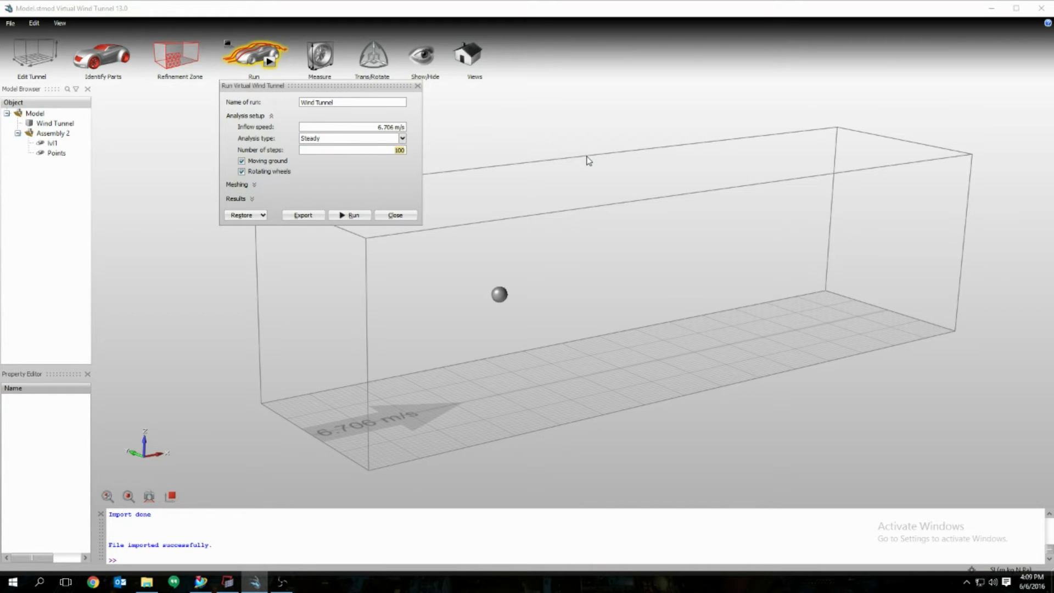
{"action": "left_click", "coordinate": [245, 186]}
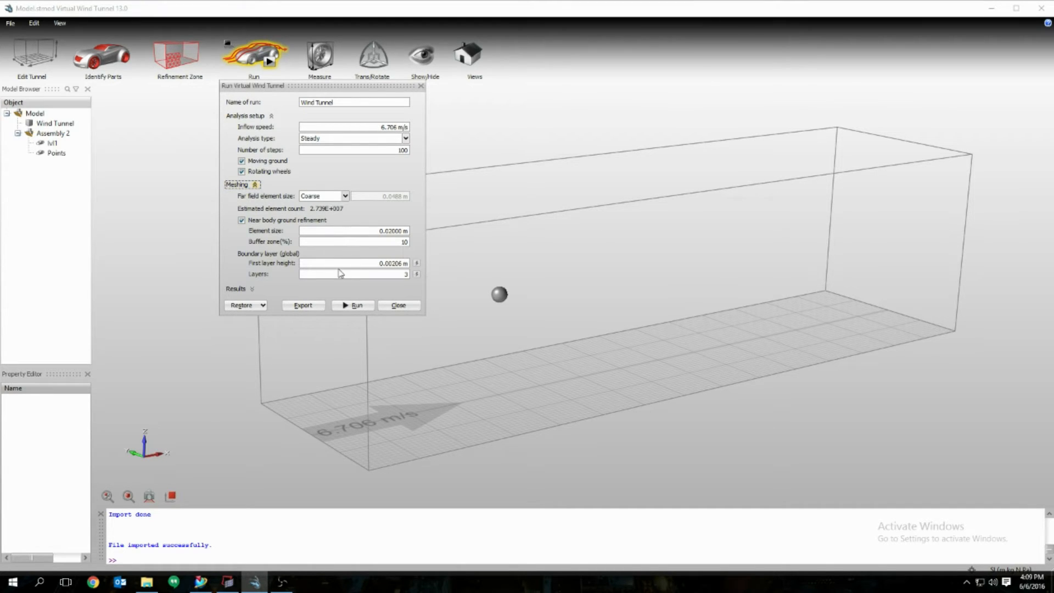
Step: Toggle moving ground and rotating wheels, and try Fine and Medium far-field sizes
{"action": "left_click", "coordinate": [269, 163]}
{"action": "left_click", "coordinate": [265, 174]}
{"action": "left_click", "coordinate": [344, 197]}
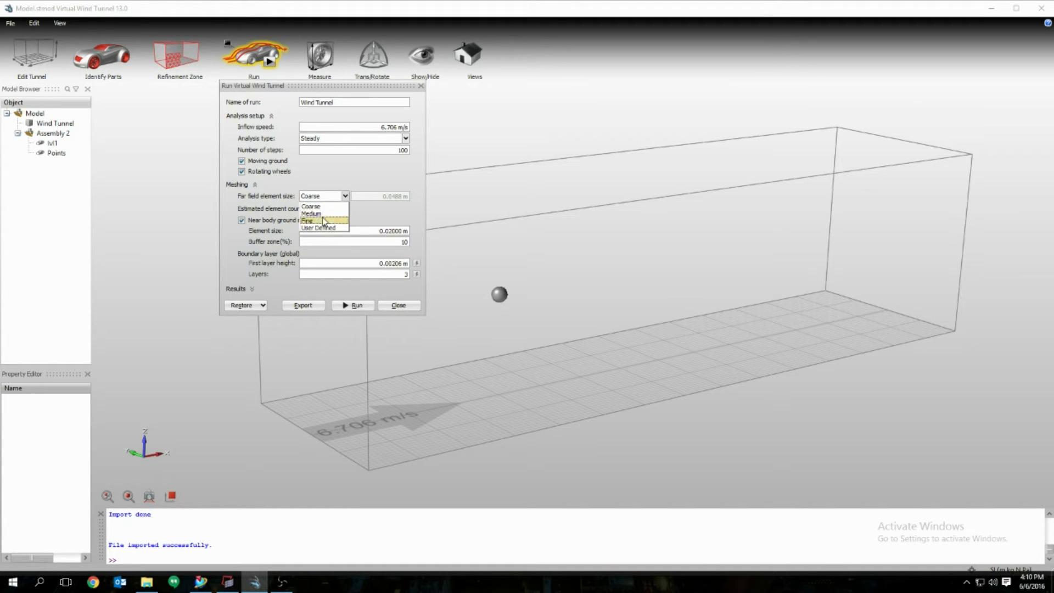
{"action": "left_click", "coordinate": [332, 216]}
{"action": "left_click", "coordinate": [345, 196]}
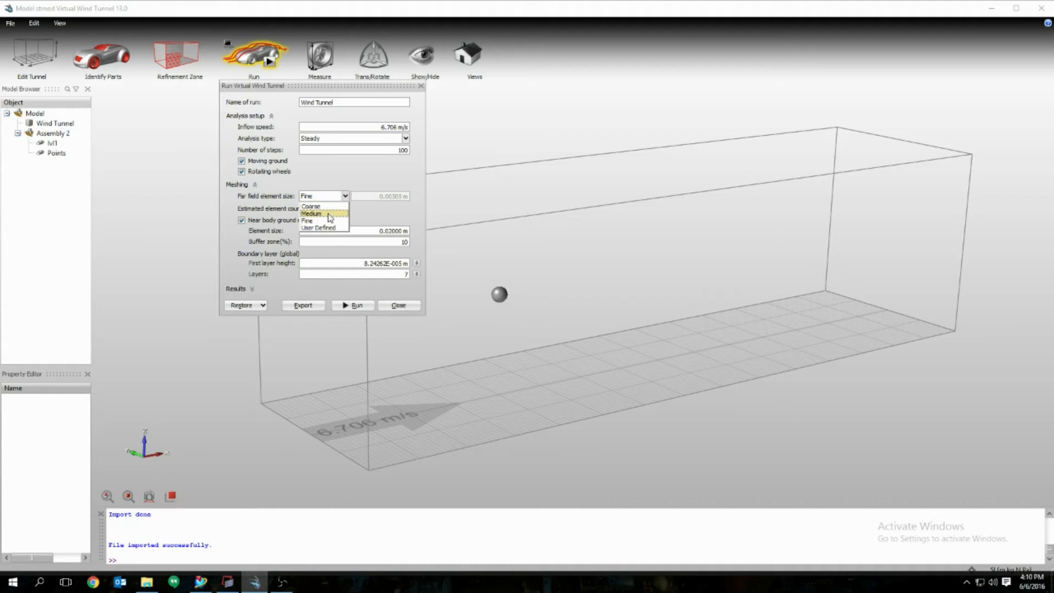
{"action": "left_click", "coordinate": [328, 213]}
Step: Set the far-field element size to User Defined 0.1 m
{"action": "left_click", "coordinate": [341, 196]}
{"action": "left_click", "coordinate": [323, 207]}
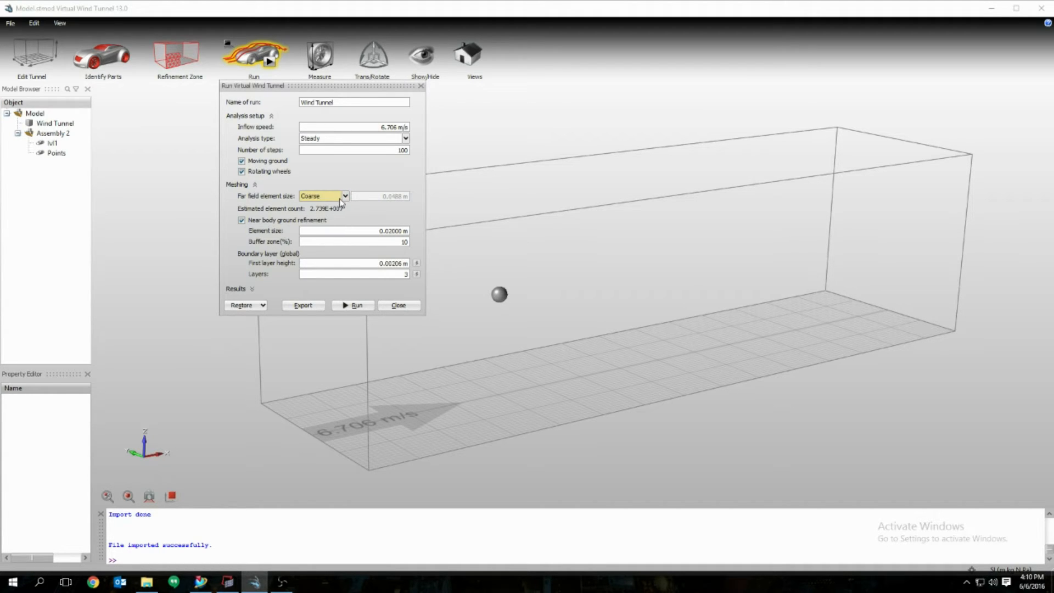
{"action": "left_click", "coordinate": [345, 197]}
{"action": "left_click", "coordinate": [325, 231]}
{"action": "left_click", "coordinate": [372, 195]}
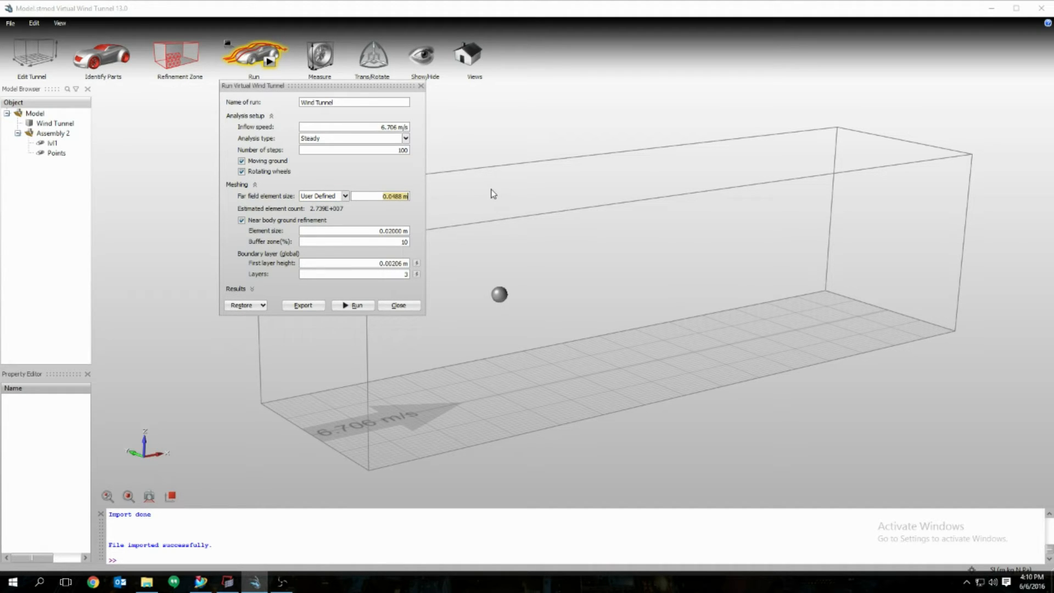
{"action": "type", "text": ".10"}
{"action": "key", "text": "Return"}
Step: Review element size, buffer zone and first layer height; auto-recalculate boundary layers to 3
{"action": "double_click", "coordinate": [355, 233]}
{"action": "left_click", "coordinate": [394, 242]}
{"action": "left_click", "coordinate": [385, 231]}
{"action": "left_click", "coordinate": [382, 262]}
{"action": "left_click", "coordinate": [386, 275]}
{"action": "left_click", "coordinate": [371, 263]}
{"action": "left_click", "coordinate": [388, 274]}
{"action": "left_click", "coordinate": [416, 274]}
Step: Set first layer height 0.2, auto-calculate it to 0.00206 m, and export the case
{"action": "left_click_drag", "start_coordinate": [378, 262], "coordinate": [411, 265]}
{"action": "type", "text": "0.2"}
{"action": "key", "text": "Return"}
{"action": "left_click", "coordinate": [416, 263]}
{"action": "left_click", "coordinate": [303, 306]}
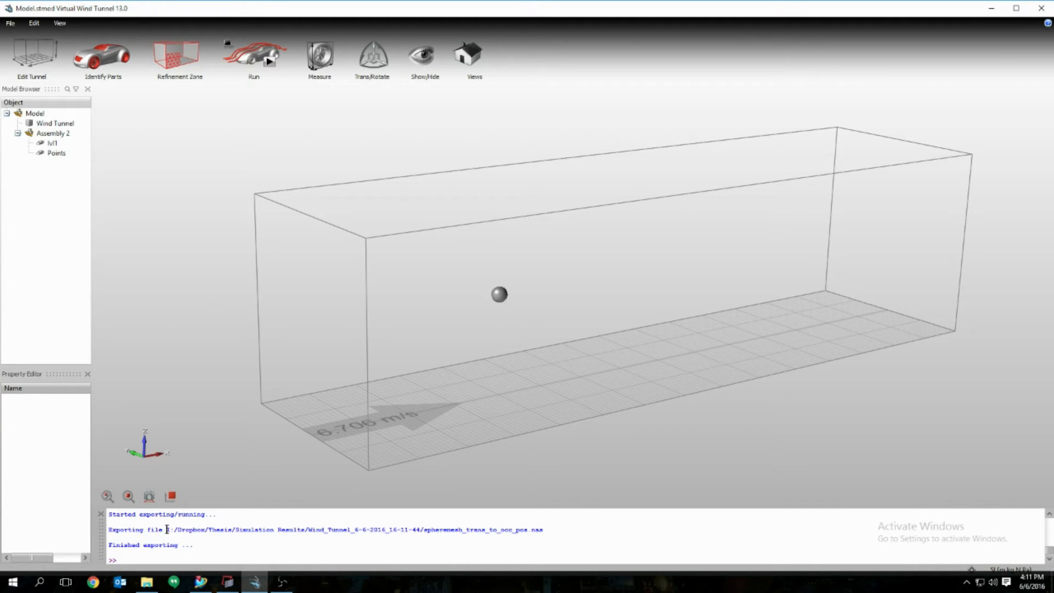
{"action": "left_click_drag", "start_coordinate": [166, 529], "coordinate": [505, 540]}
Step: Open the Wind_Tunnel_6-6-2016_16-11-44 folder from the Simulation Results Explorer window
{"action": "left_click", "coordinate": [505, 540]}
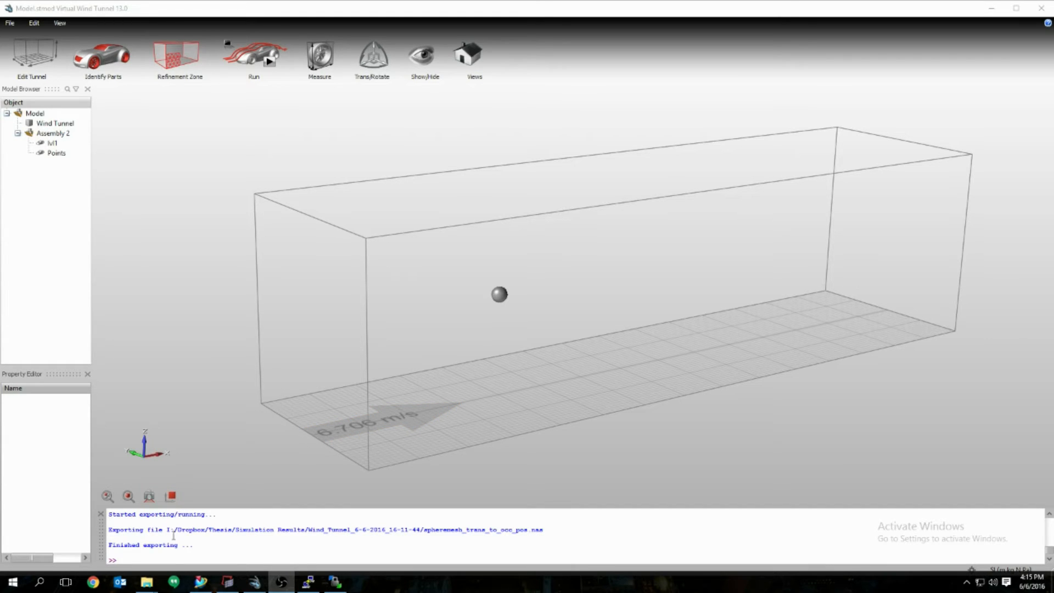
{"action": "mouse_move", "coordinate": [146, 586]}
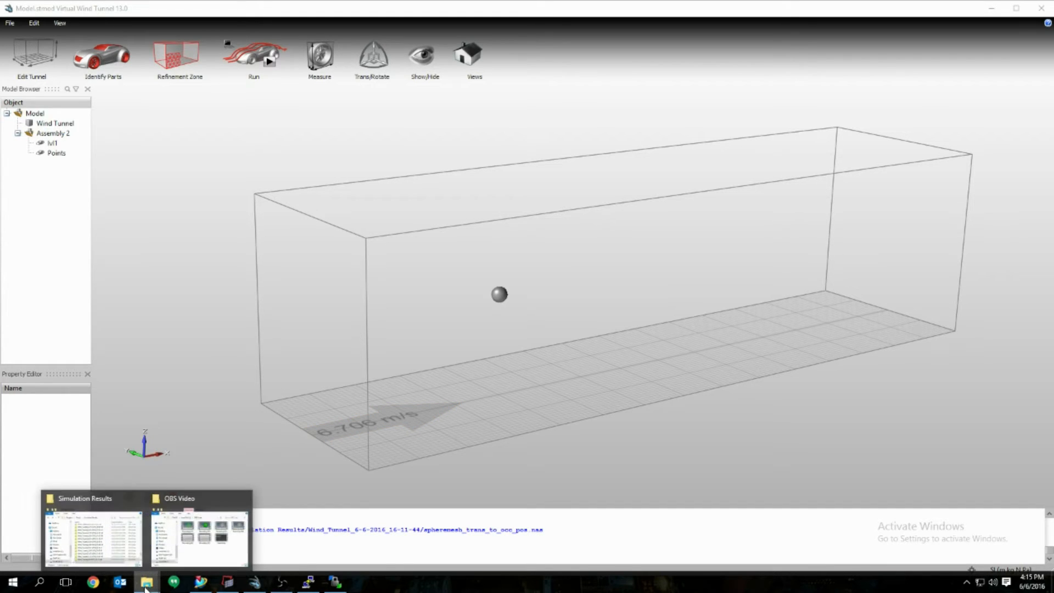
{"action": "left_click", "coordinate": [118, 548]}
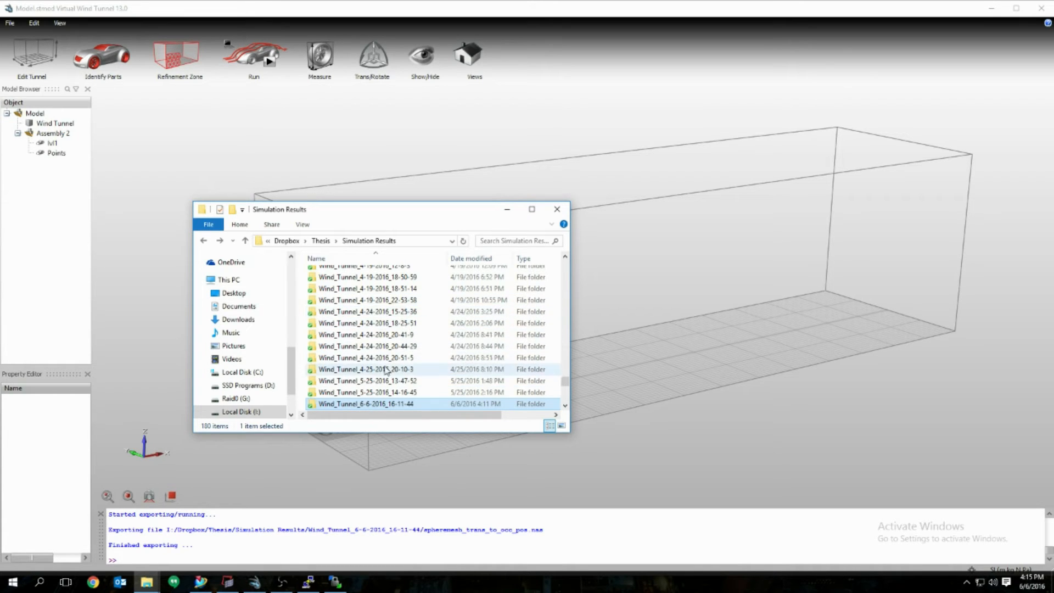
{"action": "double_click", "coordinate": [374, 407]}
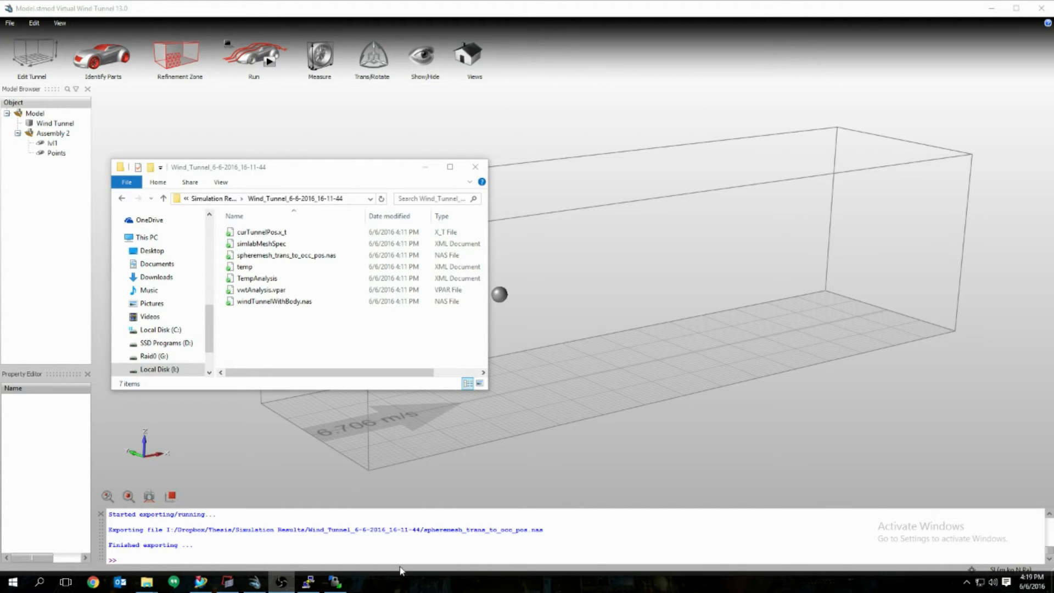
Step: Connect WinSCP to the saved lonestar5 cluster site
{"action": "left_click", "coordinate": [336, 582]}
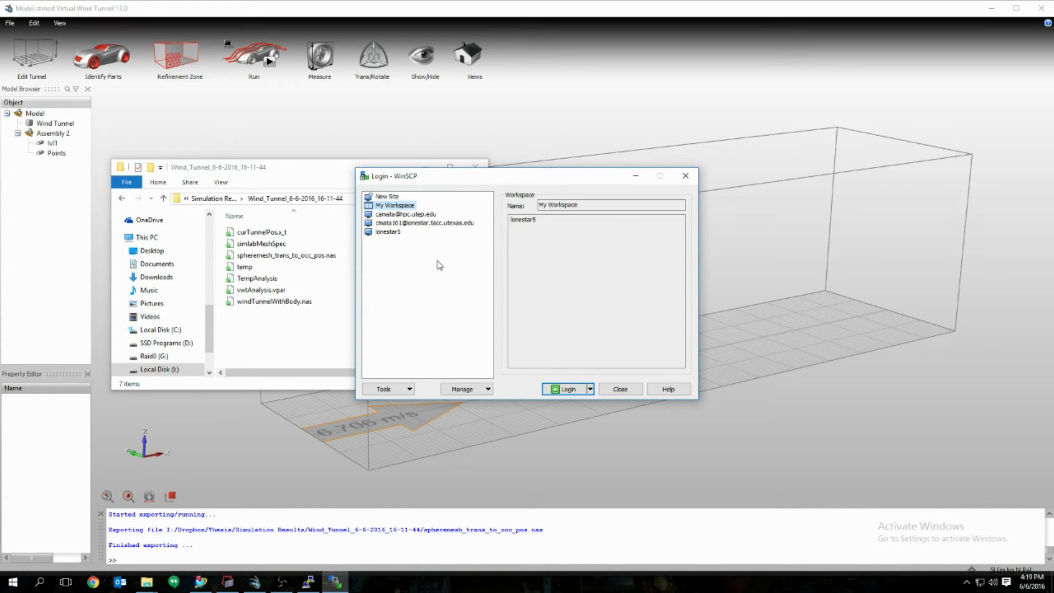
{"action": "left_click", "coordinate": [388, 232]}
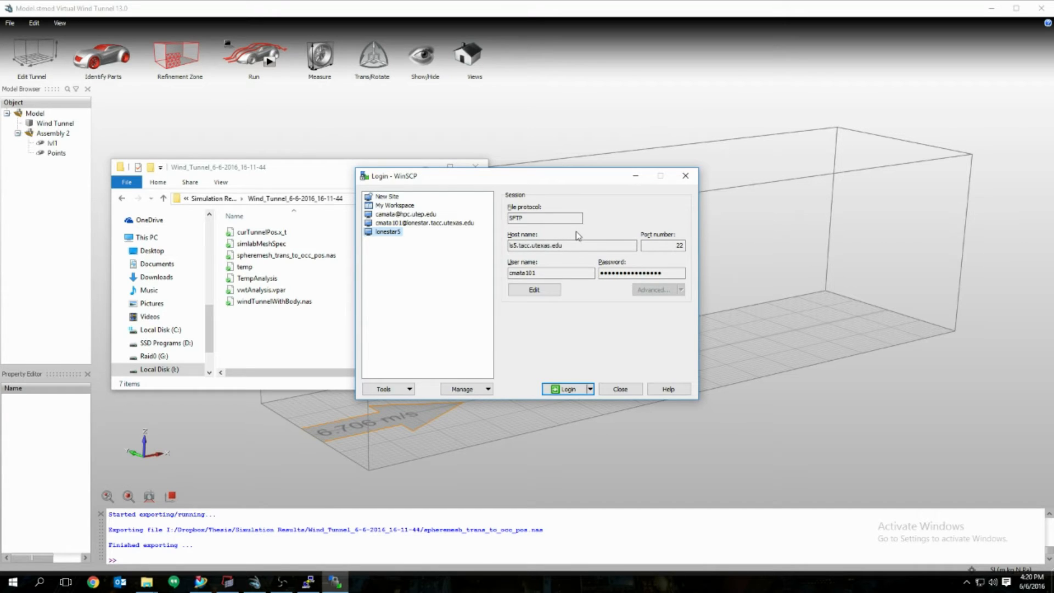
{"action": "left_click", "coordinate": [566, 388]}
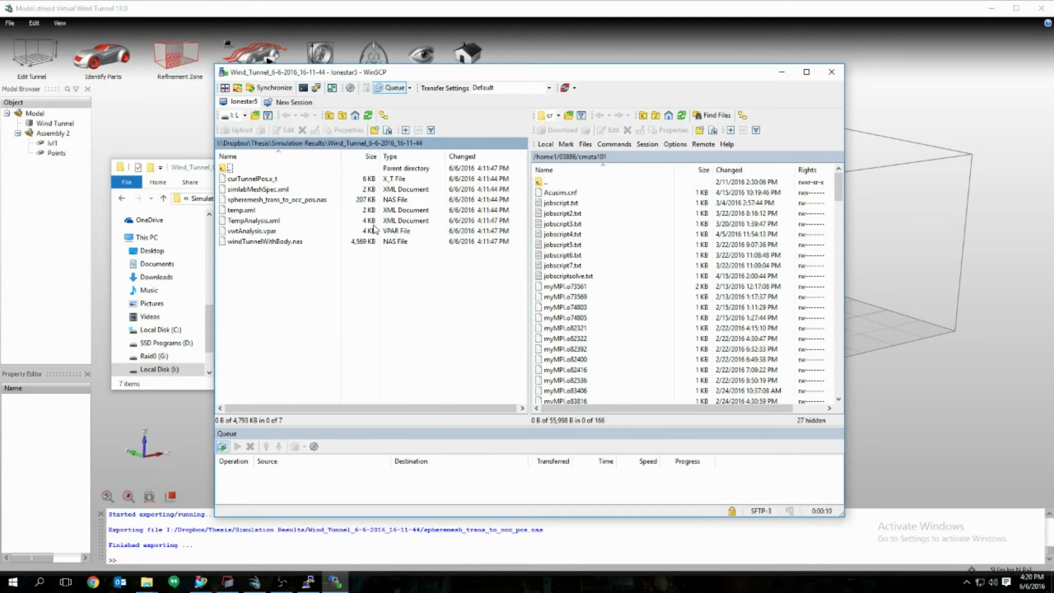
Step: Reopen the local Wind_Tunnel_6-6-2016_16-11-44 folder and select its seven exported case files
{"action": "left_click_drag", "start_coordinate": [579, 78], "coordinate": [685, 56]}
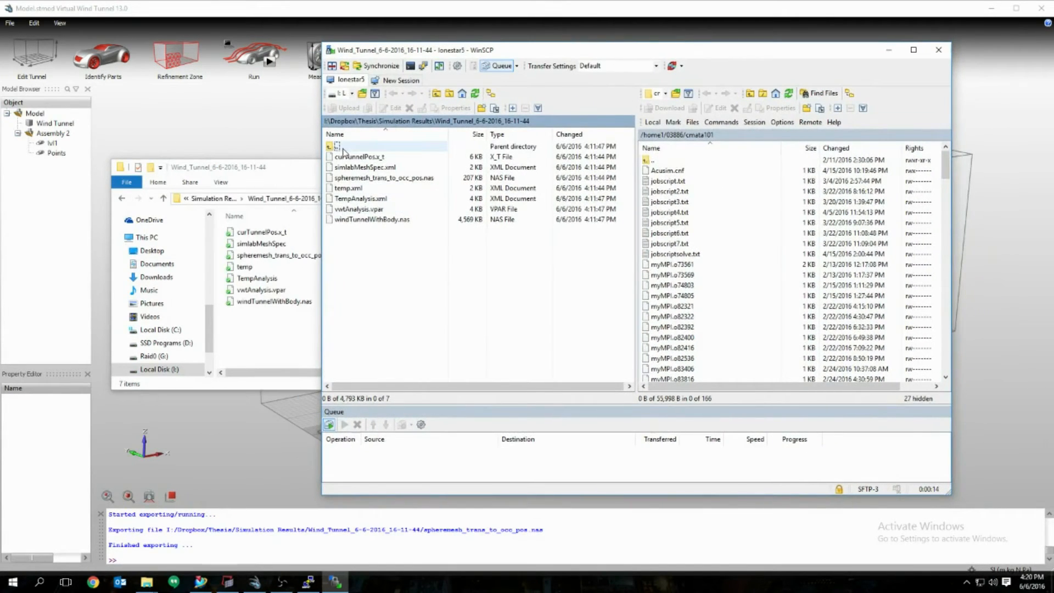
{"action": "double_click", "coordinate": [341, 147]}
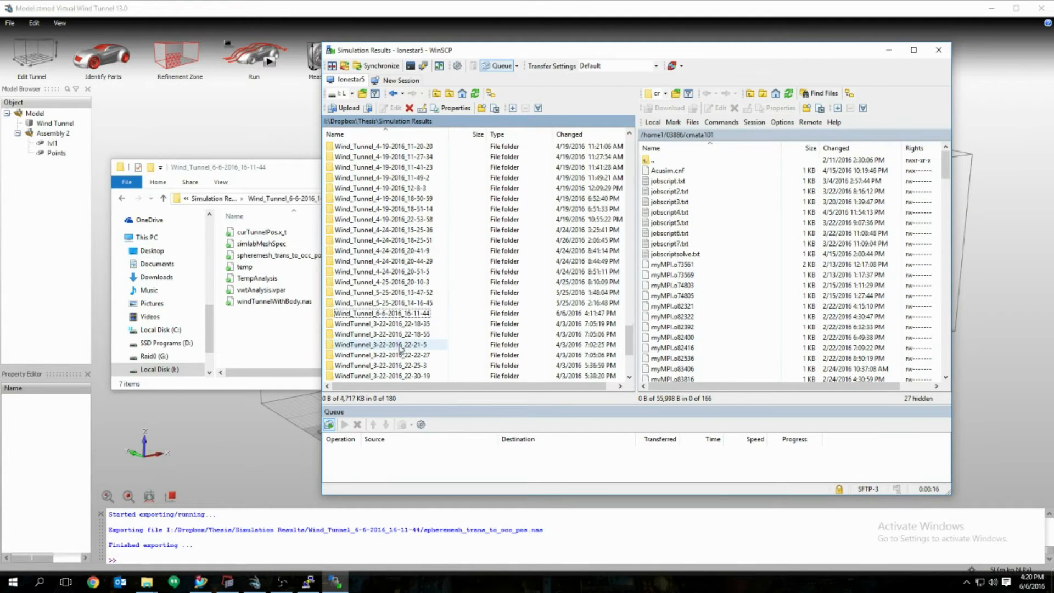
{"action": "double_click", "coordinate": [390, 314]}
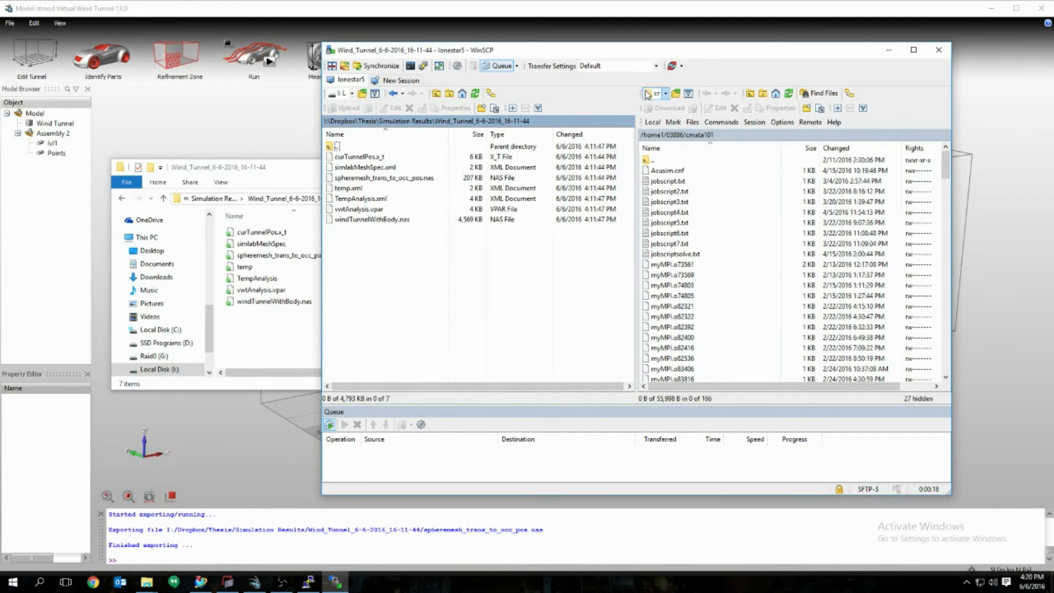
{"action": "left_click_drag", "start_coordinate": [712, 57], "coordinate": [641, 82]}
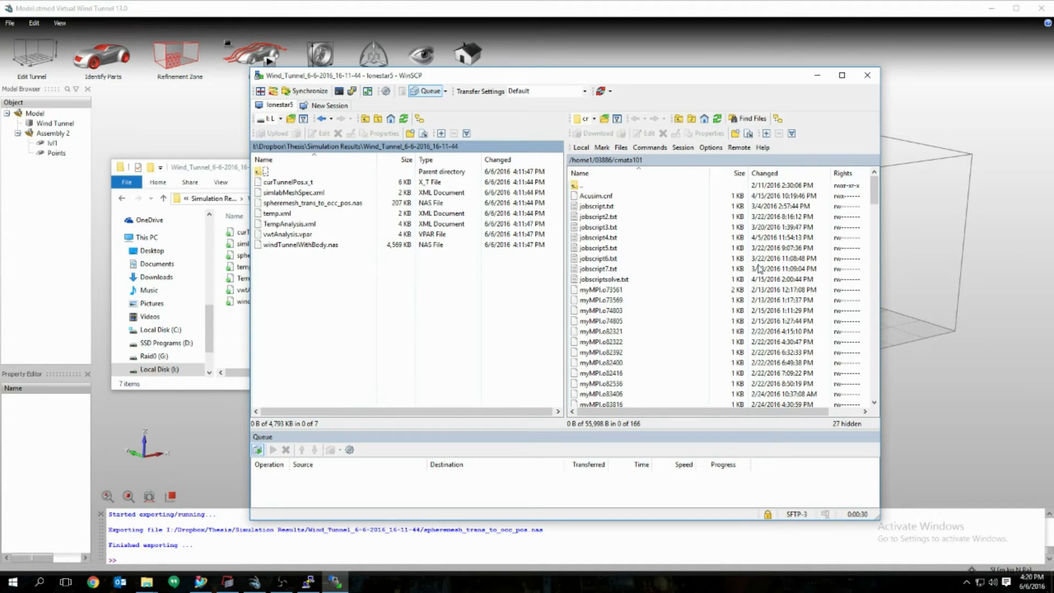
{"action": "left_click_drag", "start_coordinate": [306, 297], "coordinate": [283, 179]}
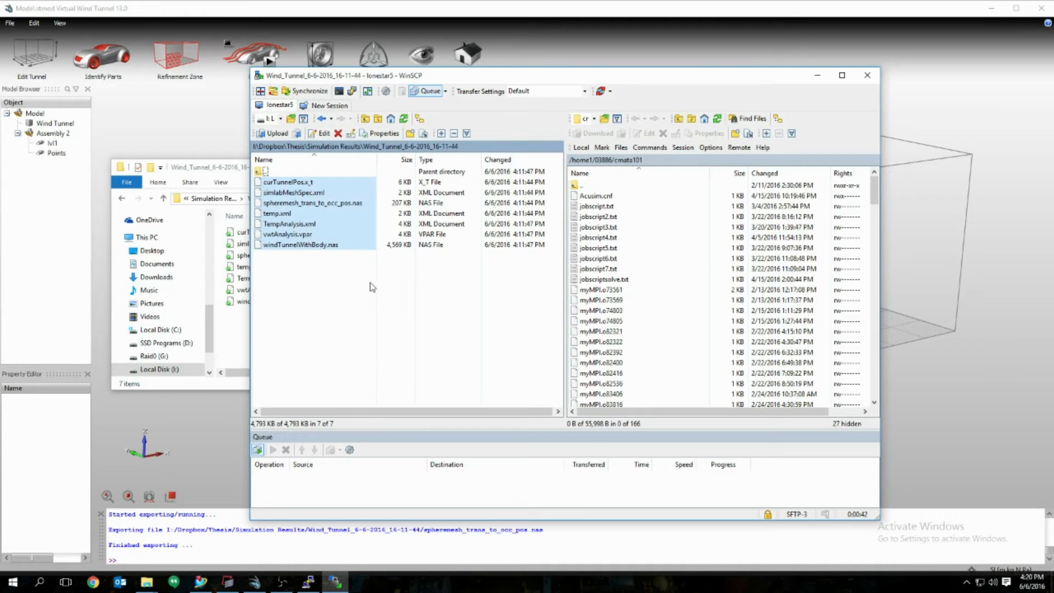
{"action": "left_click", "coordinate": [620, 209]}
{"action": "double_click", "coordinate": [632, 208]}
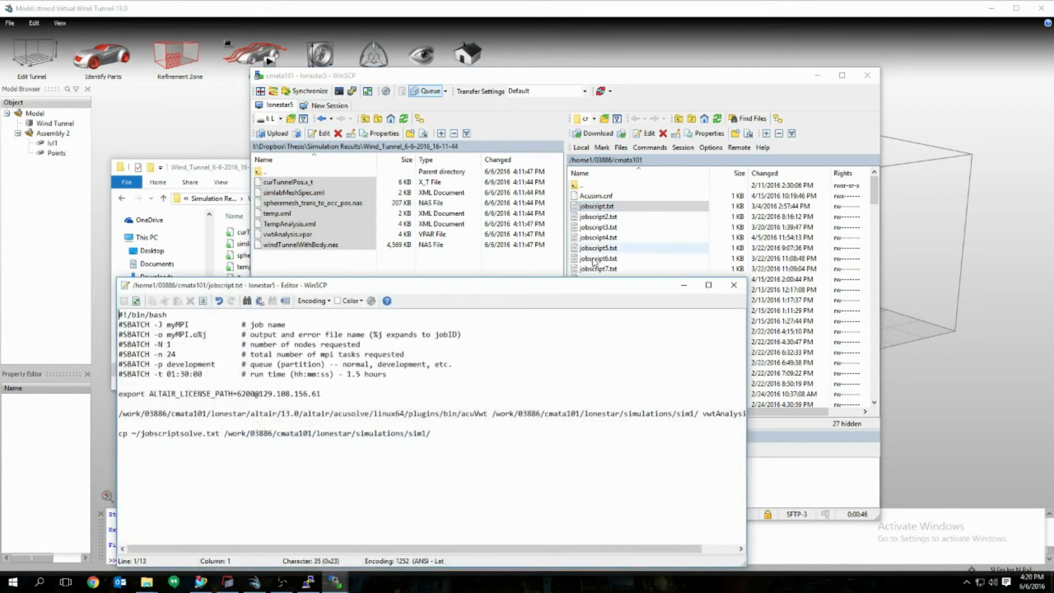
{"action": "left_click_drag", "start_coordinate": [561, 242], "coordinate": [806, 264]}
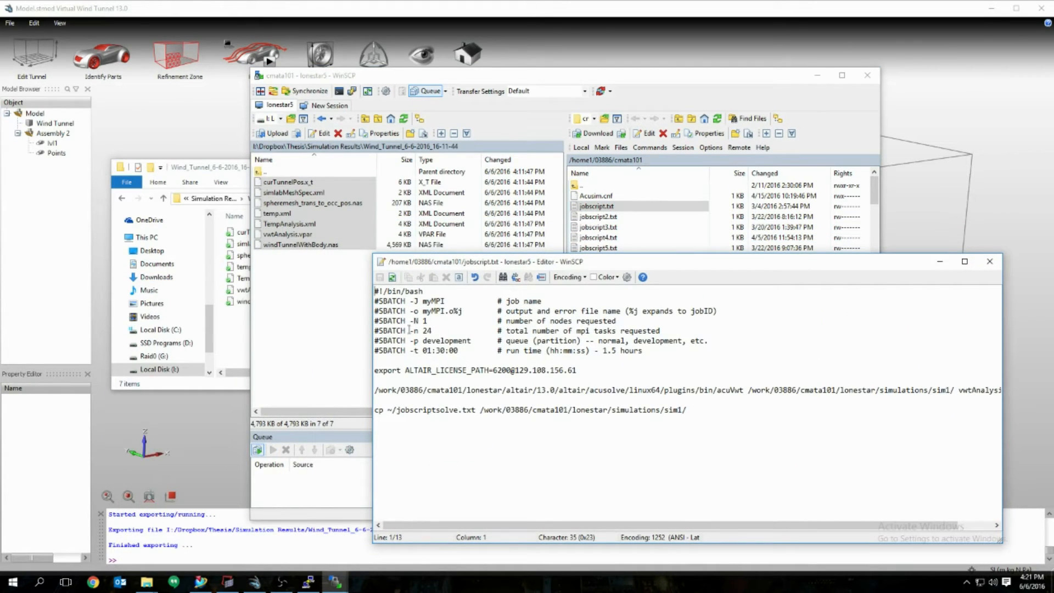
{"action": "double_click", "coordinate": [427, 322]}
{"action": "left_click", "coordinate": [422, 330]}
{"action": "left_click_drag", "start_coordinate": [376, 391], "coordinate": [731, 394]}
{"action": "left_click", "coordinate": [709, 411]}
{"action": "left_click", "coordinate": [990, 262]}
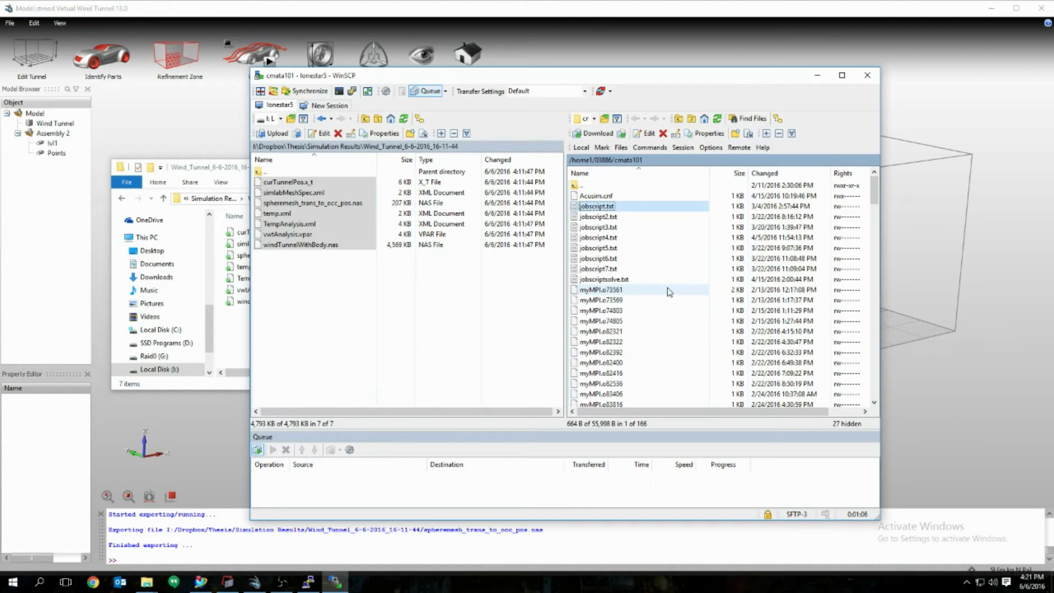
{"action": "left_click", "coordinate": [449, 311]}
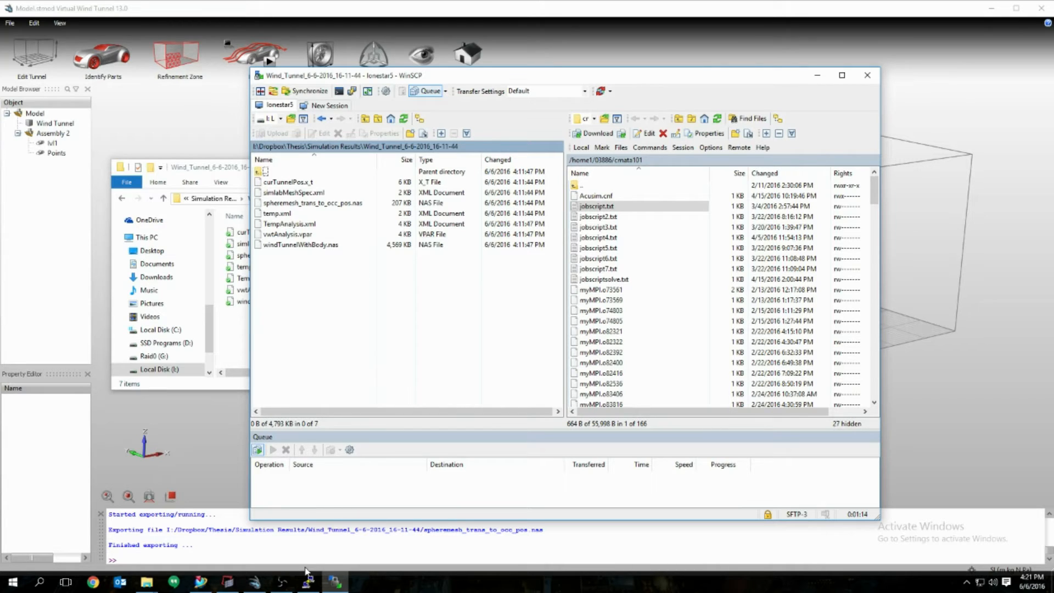
Step: Log in to ls5.tacc.utexas.edu from the saved TACC PuTTY session, then minimize the terminal
{"action": "left_click", "coordinate": [309, 586]}
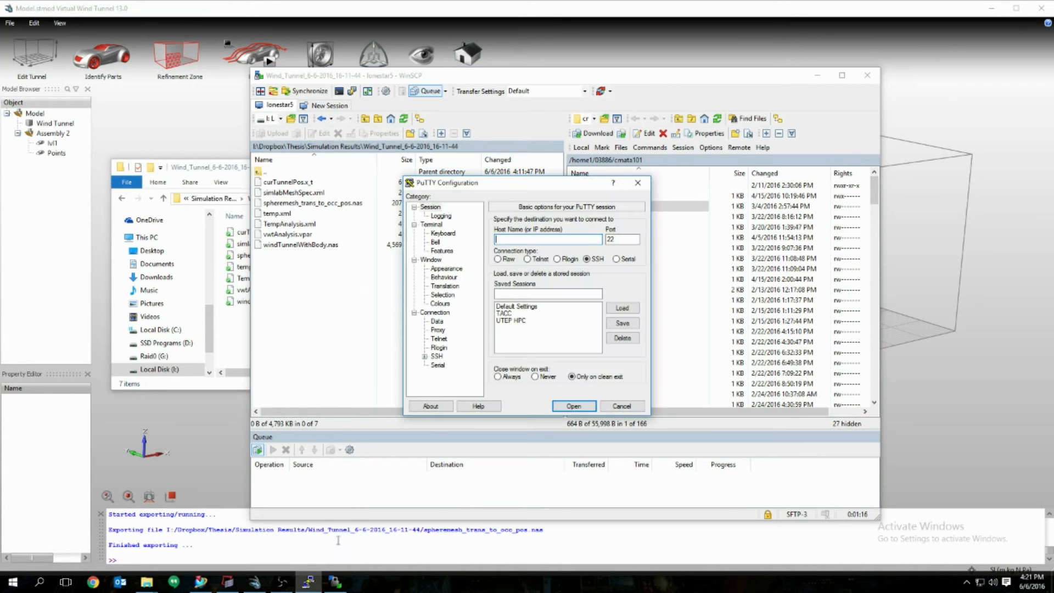
{"action": "left_click", "coordinate": [505, 313]}
{"action": "double_click", "coordinate": [506, 314]}
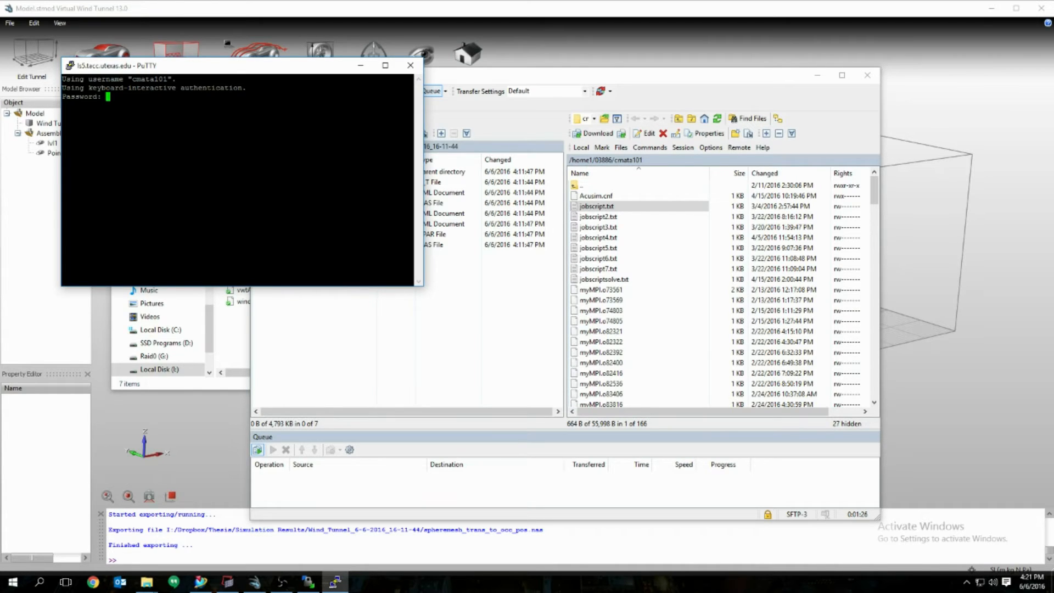
{"action": "key", "text": "Return"}
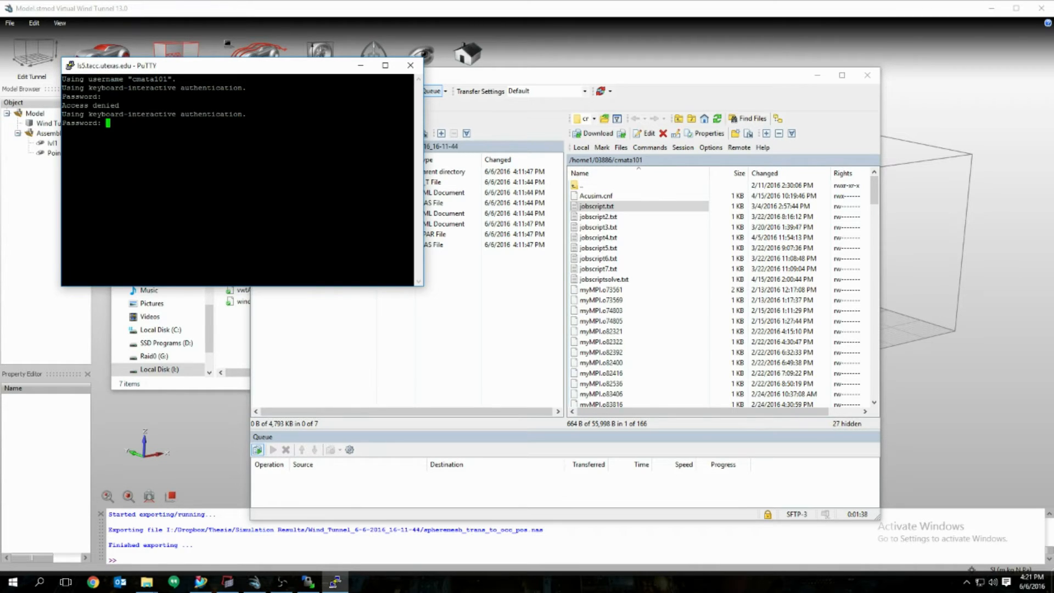
{"action": "key", "text": "Return"}
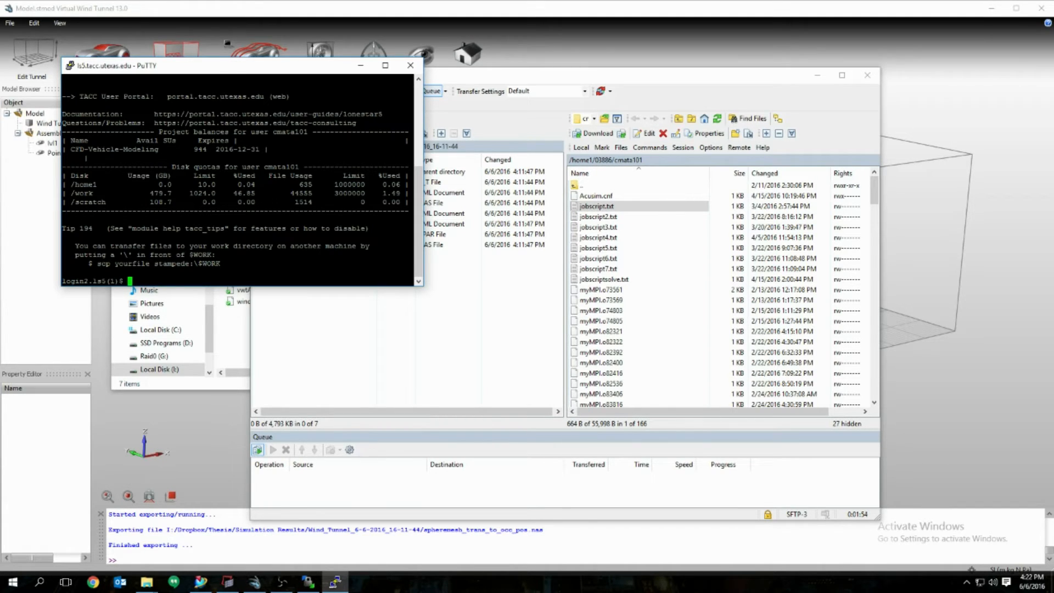
{"action": "left_click_drag", "start_coordinate": [296, 73], "coordinate": [327, 258]}
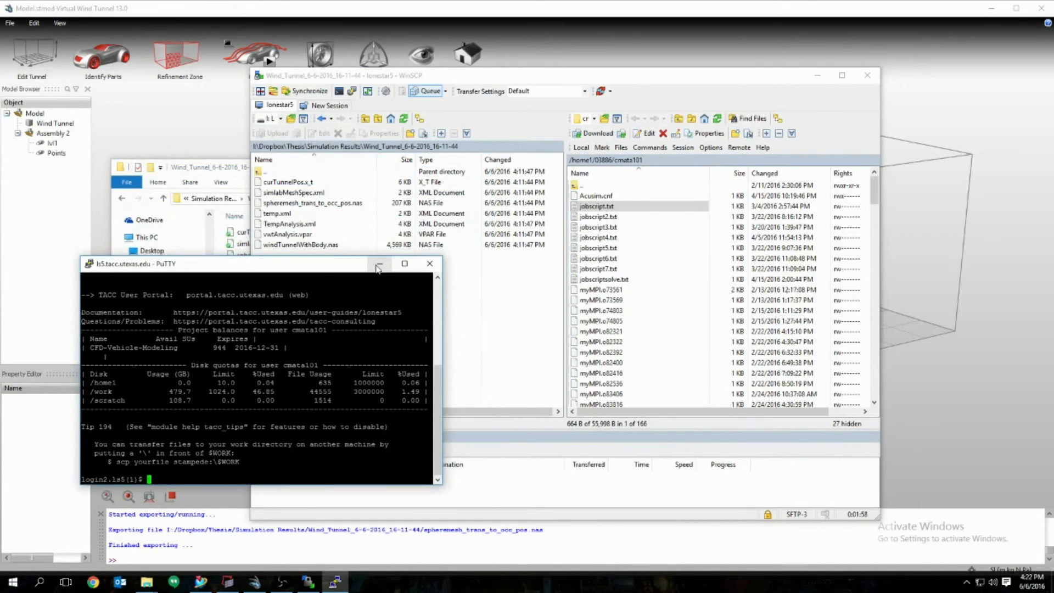
{"action": "left_click", "coordinate": [387, 251]}
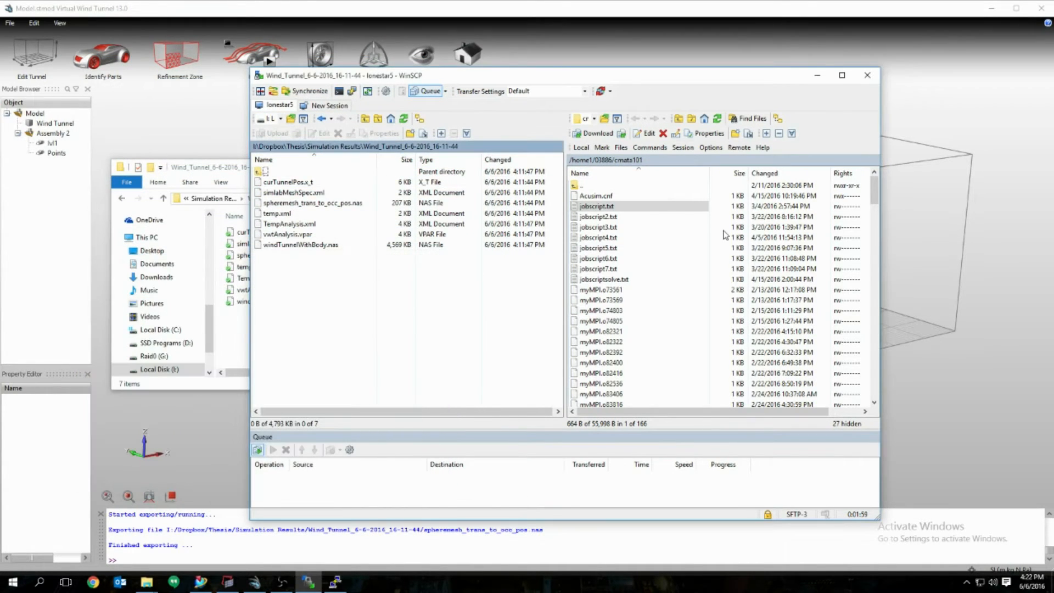
{"action": "double_click", "coordinate": [635, 208]}
{"action": "left_click_drag", "start_coordinate": [717, 264], "coordinate": [731, 250]}
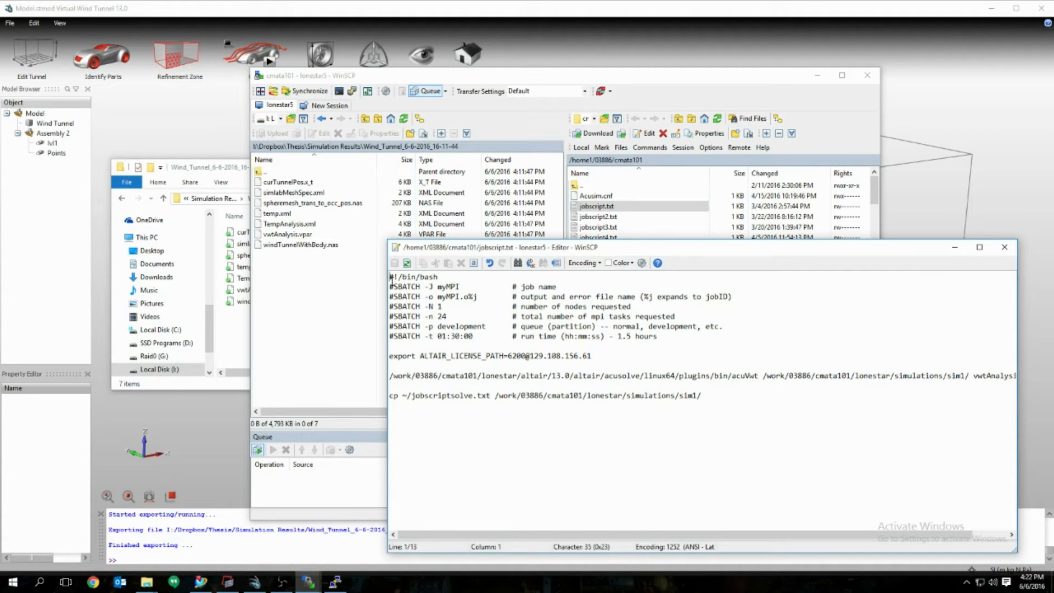
{"action": "left_click_drag", "start_coordinate": [390, 276], "coordinate": [657, 336]}
{"action": "left_click", "coordinate": [657, 337]}
{"action": "left_click_drag", "start_coordinate": [390, 276], "coordinate": [663, 336]}
{"action": "left_click", "coordinate": [552, 336]}
{"action": "left_click_drag", "start_coordinate": [426, 287], "coordinate": [483, 304]}
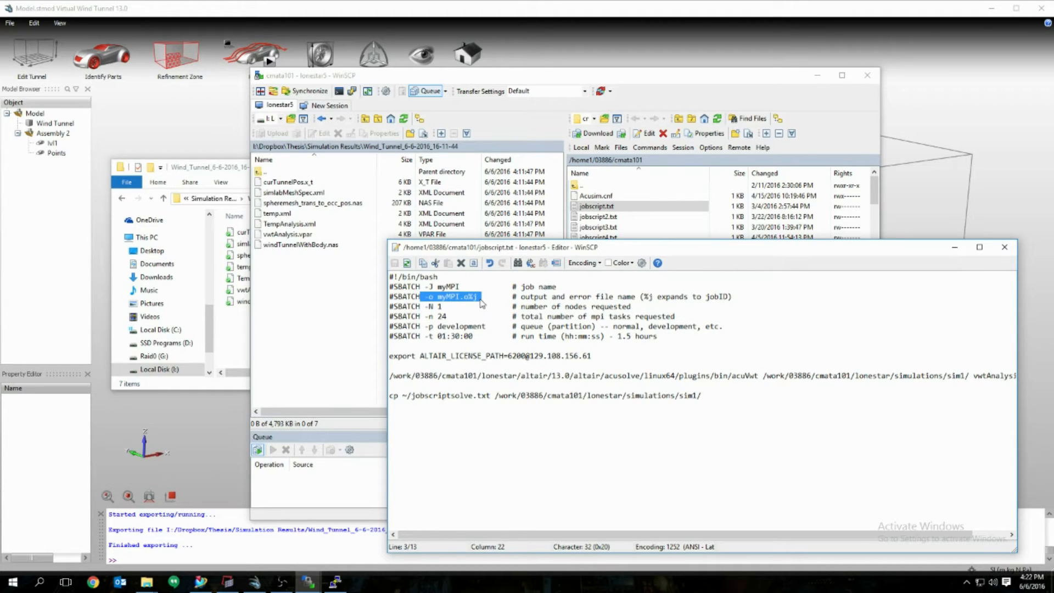
{"action": "left_click_drag", "start_coordinate": [420, 306], "coordinate": [454, 307]}
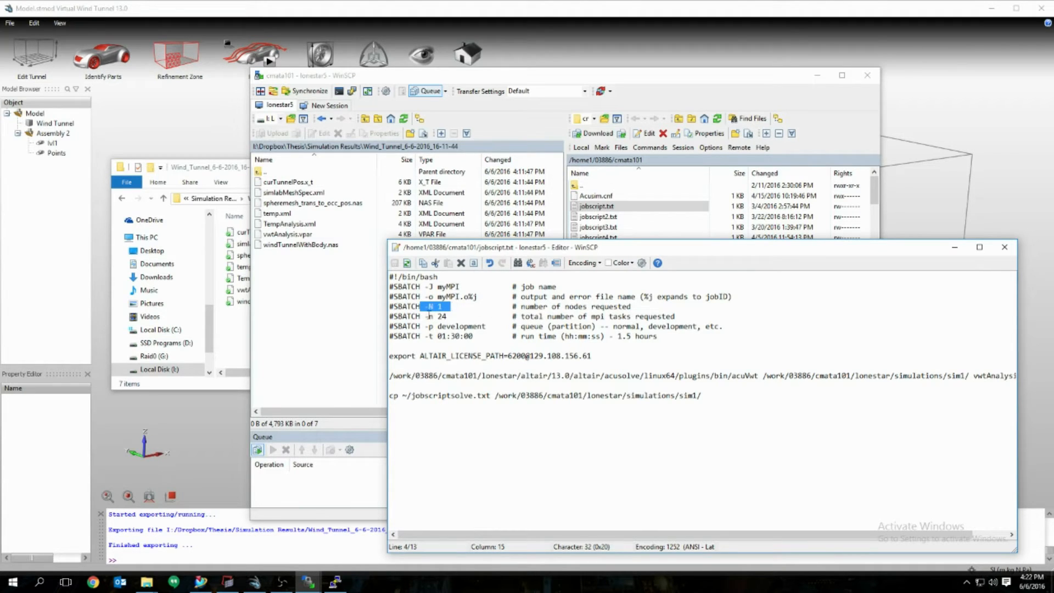
{"action": "left_click_drag", "start_coordinate": [424, 316], "coordinate": [452, 315]}
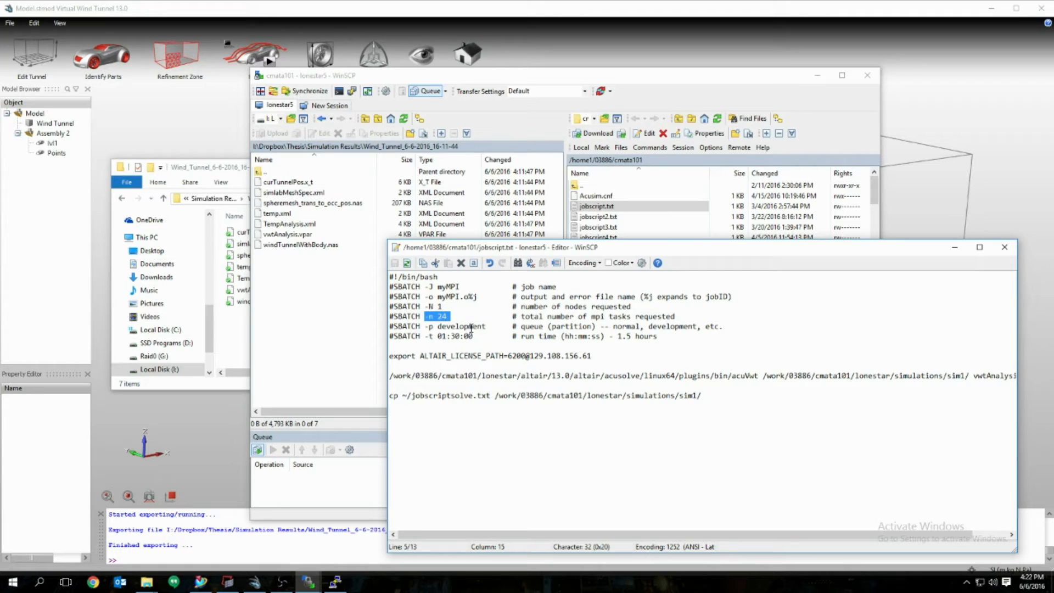
{"action": "left_click_drag", "start_coordinate": [425, 326], "coordinate": [485, 327]}
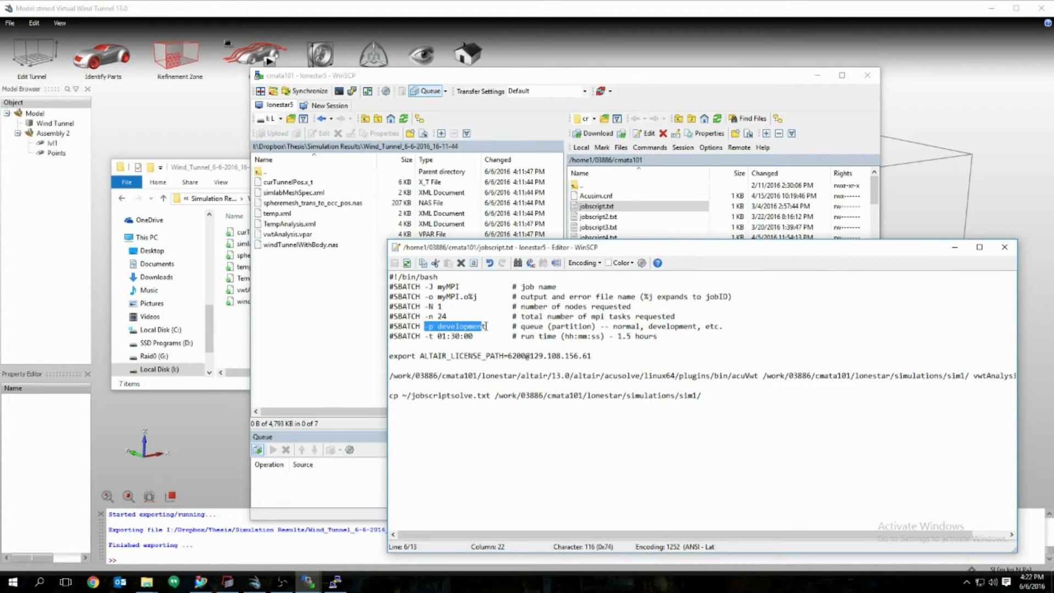
{"action": "left_click", "coordinate": [485, 326]}
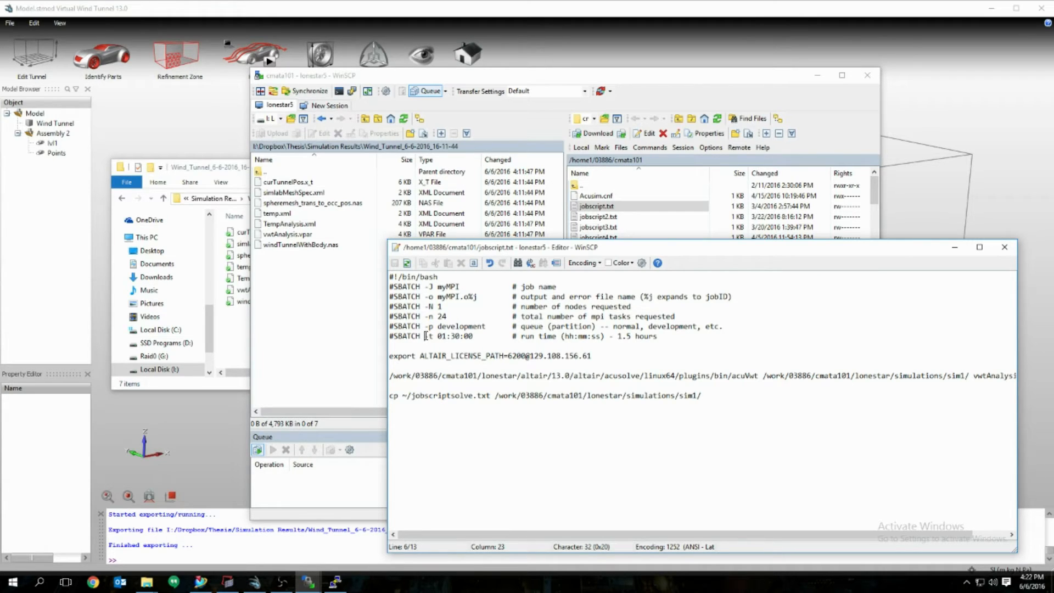
{"action": "left_click_drag", "start_coordinate": [425, 336], "coordinate": [484, 337]}
{"action": "left_click_drag", "start_coordinate": [472, 337], "coordinate": [389, 276]}
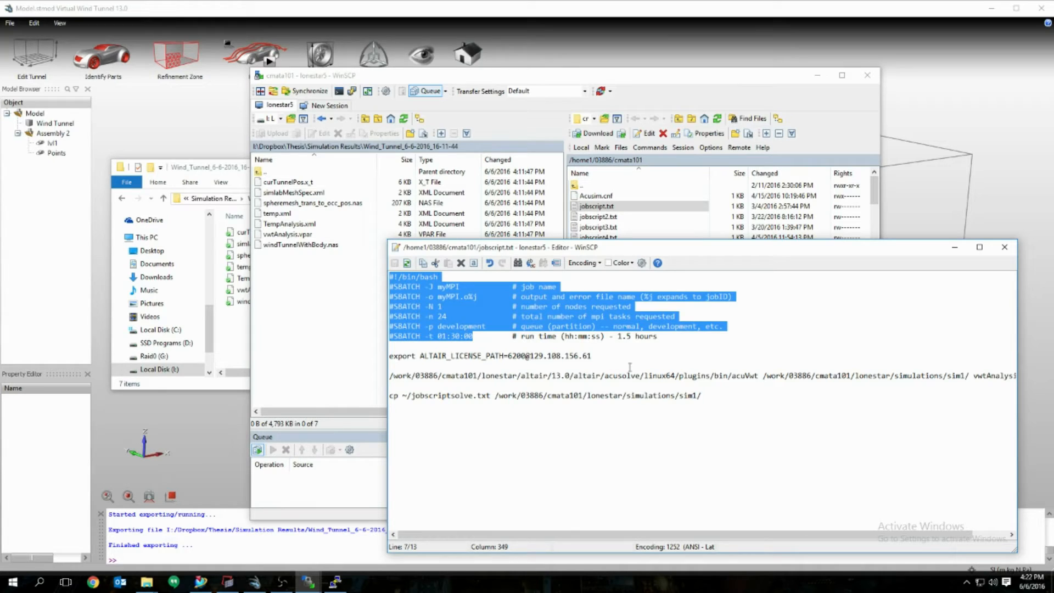
{"action": "left_click", "coordinate": [667, 345]}
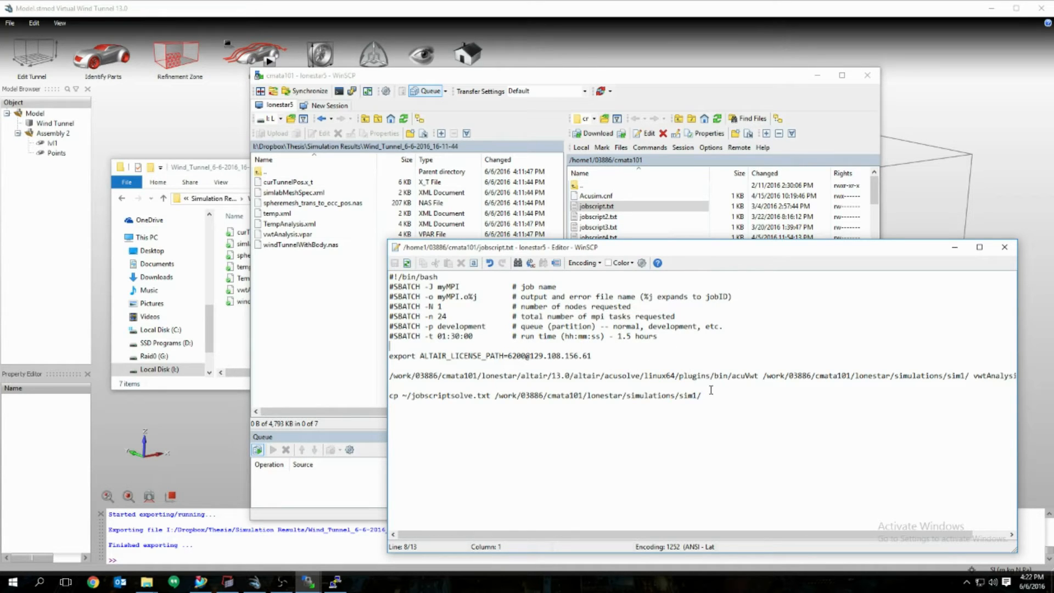
{"action": "left_click_drag", "start_coordinate": [391, 355], "coordinate": [594, 357]}
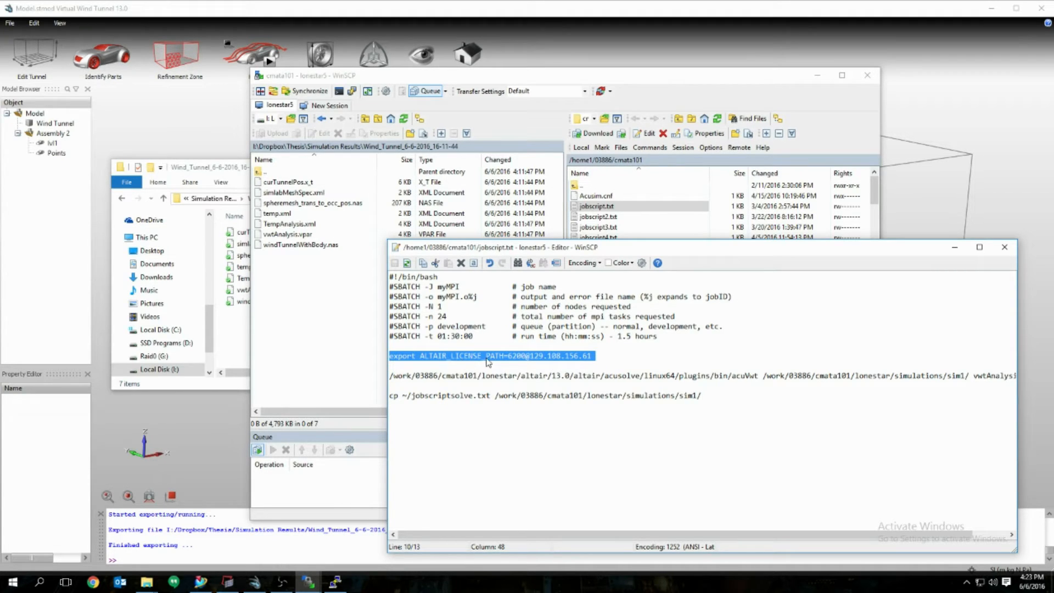
{"action": "left_click", "coordinate": [598, 358]}
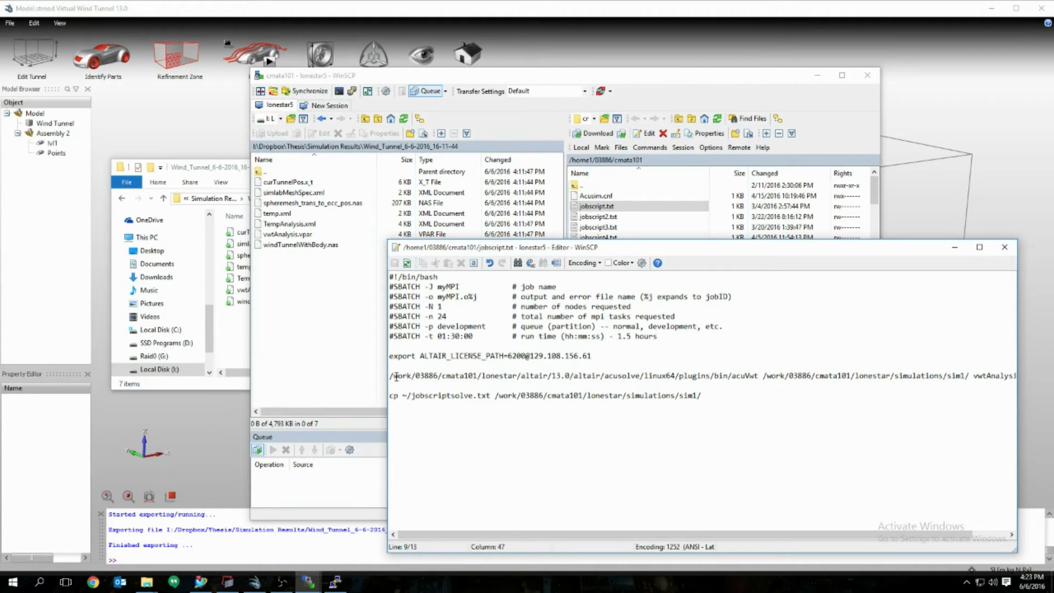
{"action": "left_click_drag", "start_coordinate": [391, 377], "coordinate": [757, 376]}
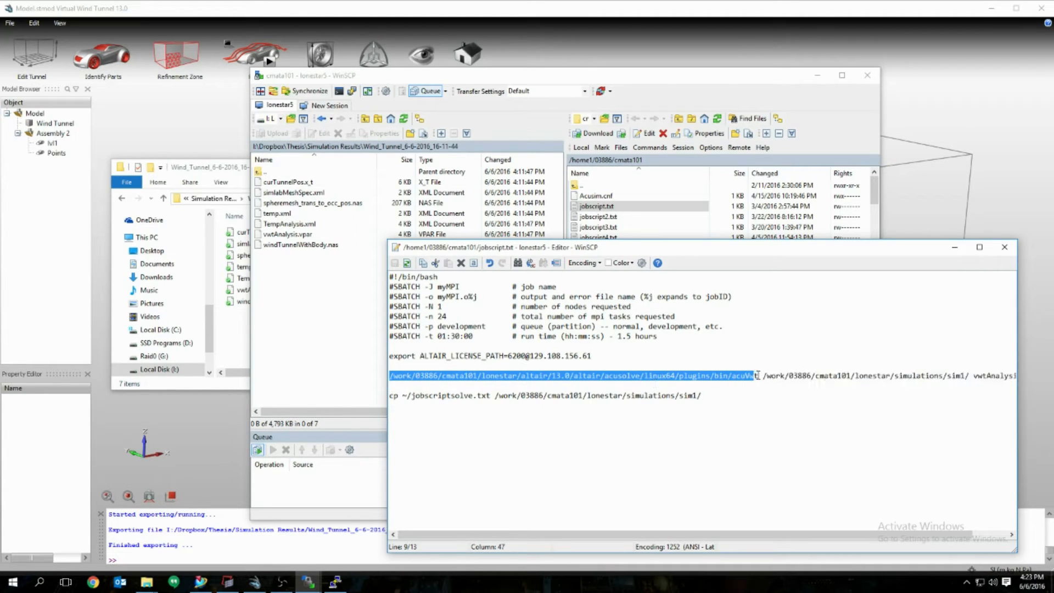
{"action": "left_click", "coordinate": [580, 383]}
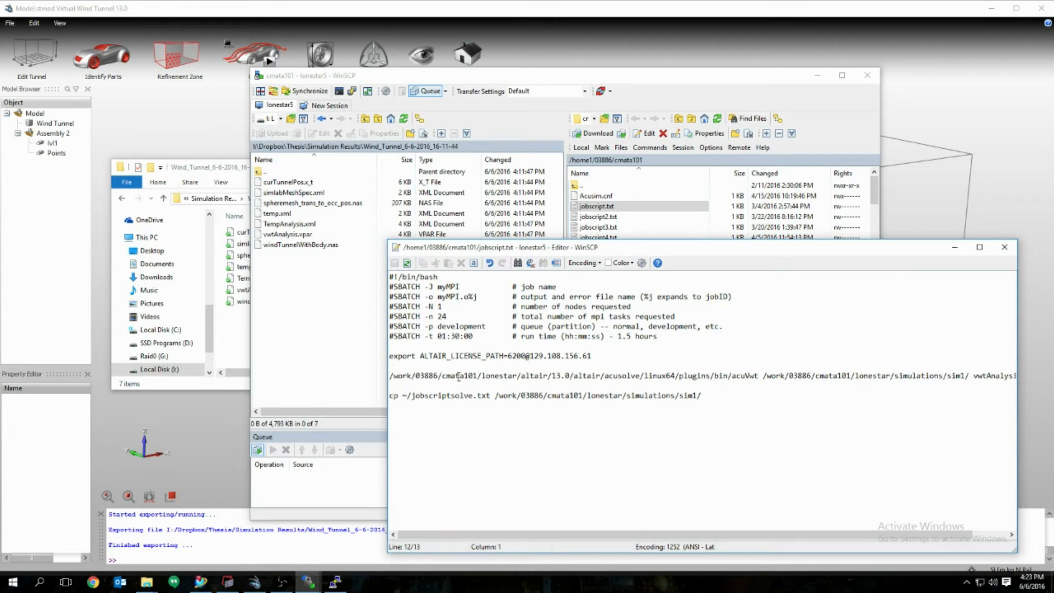
{"action": "left_click_drag", "start_coordinate": [734, 377], "coordinate": [758, 376]}
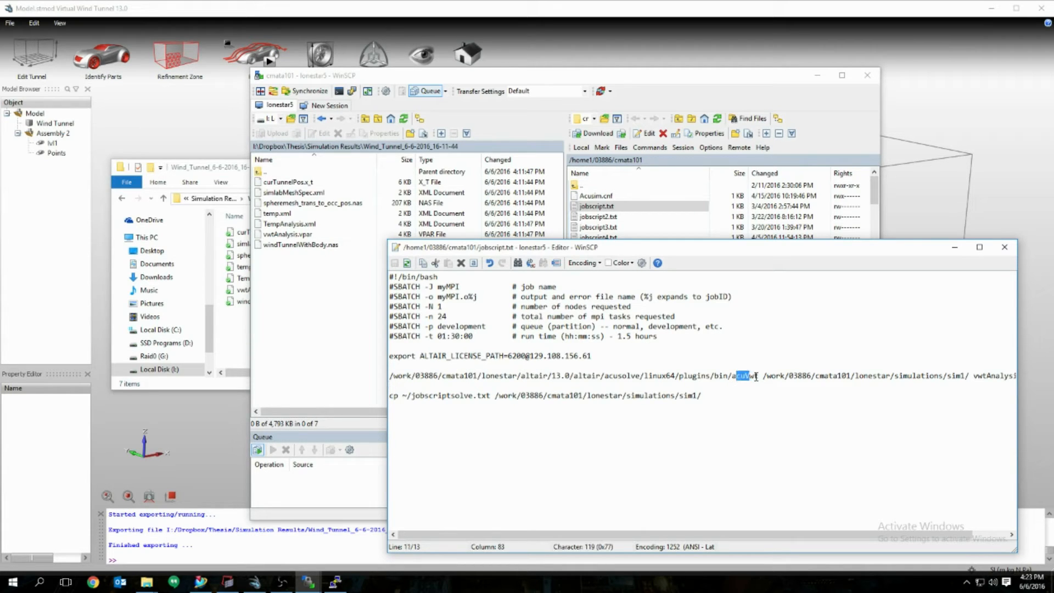
{"action": "left_click", "coordinate": [757, 376]}
{"action": "left_click_drag", "start_coordinate": [692, 536], "coordinate": [746, 538]}
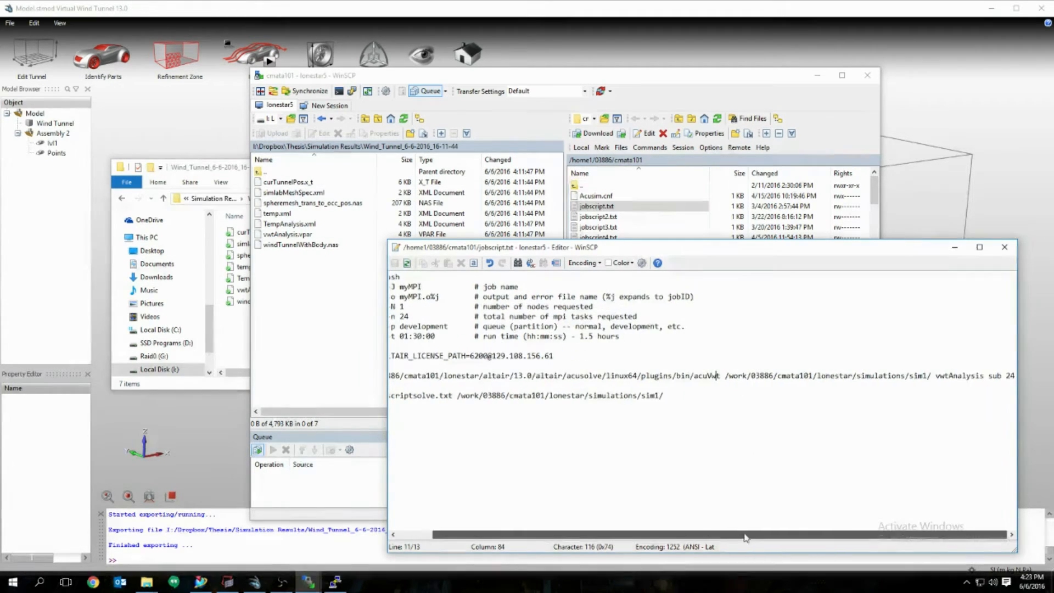
{"action": "left_click_drag", "start_coordinate": [724, 378], "coordinate": [932, 378]}
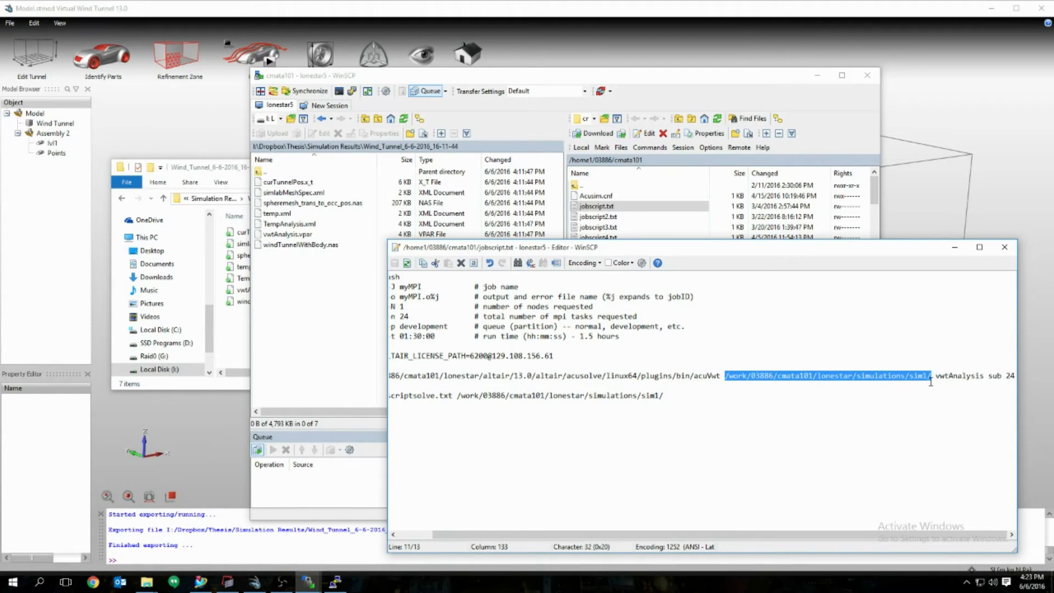
{"action": "left_click", "coordinate": [931, 382]}
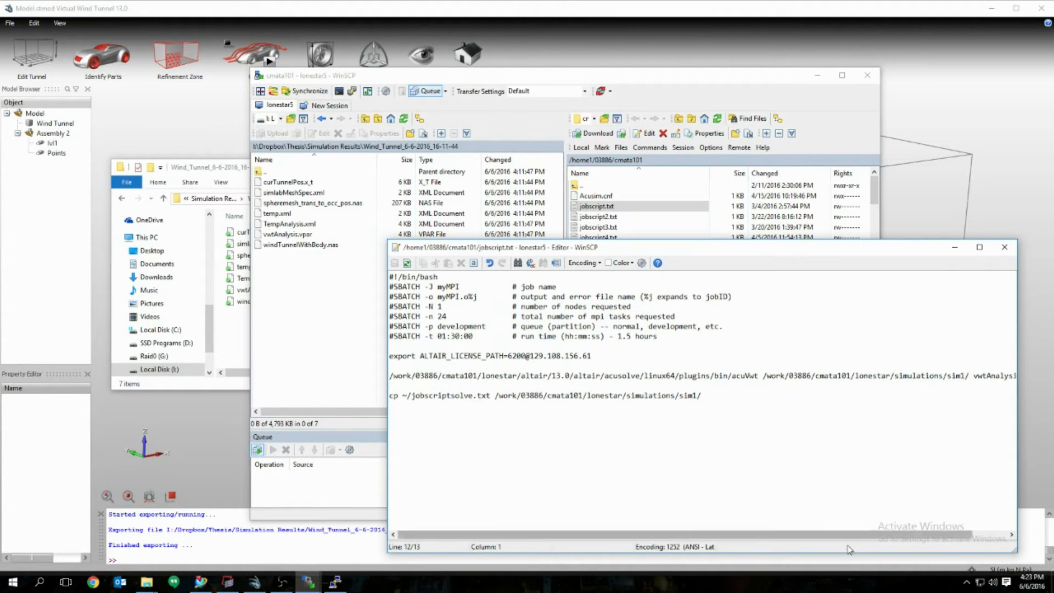
{"action": "left_click_drag", "start_coordinate": [862, 534], "coordinate": [898, 532]}
{"action": "left_click_drag", "start_coordinate": [906, 376], "coordinate": [927, 375]}
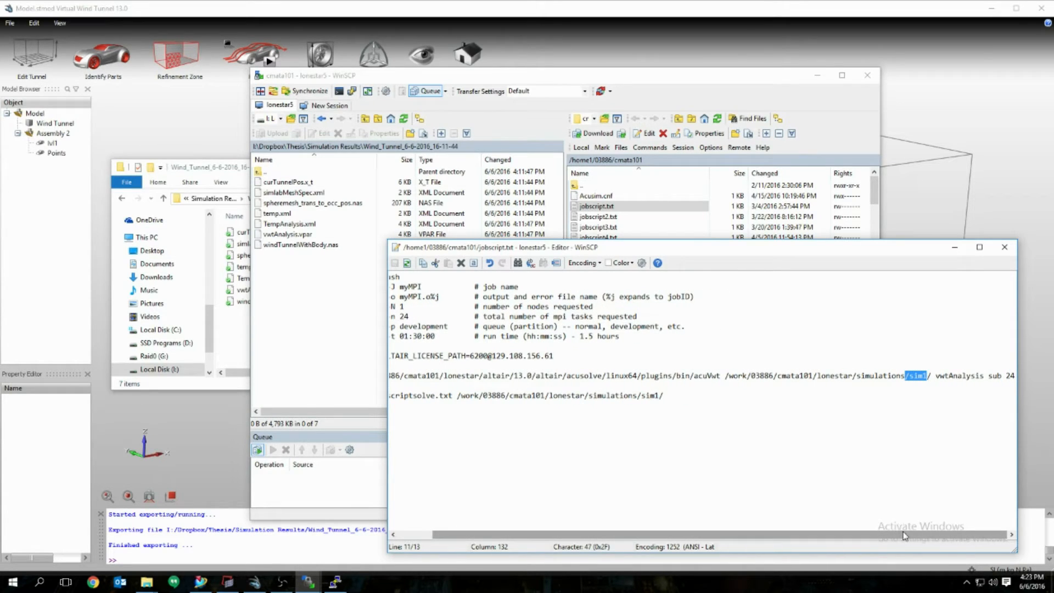
{"action": "left_click_drag", "start_coordinate": [936, 376], "coordinate": [1016, 376]}
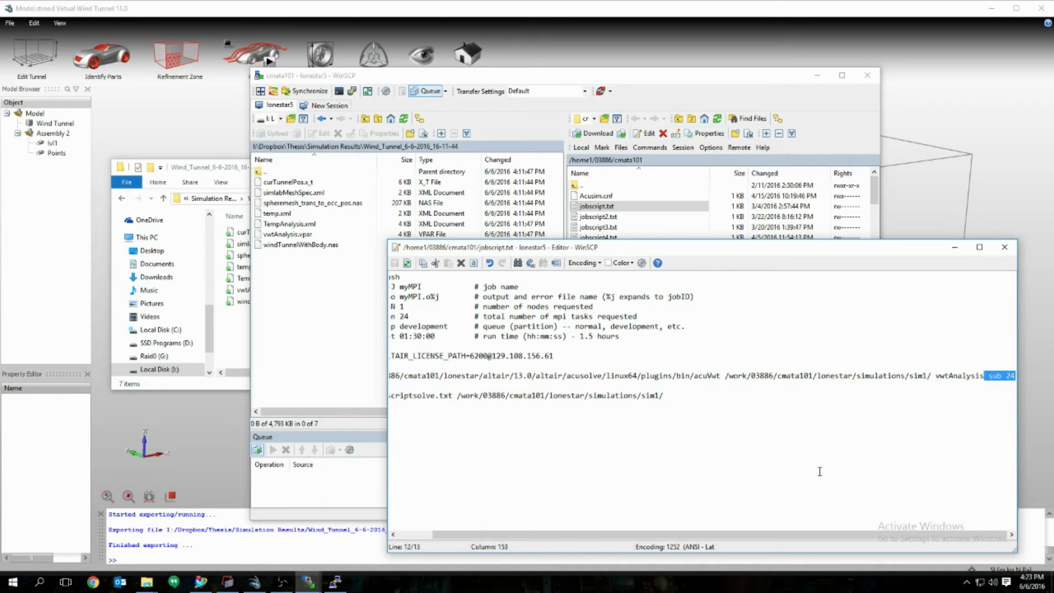
{"action": "left_click_drag", "start_coordinate": [707, 533], "coordinate": [670, 533]}
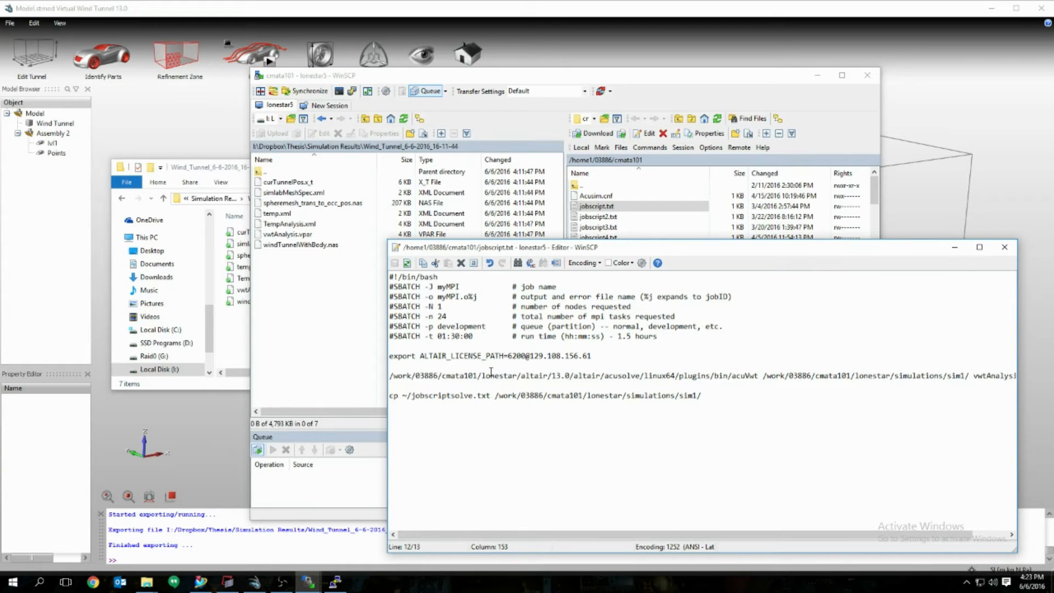
{"action": "left_click_drag", "start_coordinate": [393, 357], "coordinate": [592, 356]}
{"action": "left_click", "coordinate": [592, 355]}
{"action": "left_click_drag", "start_coordinate": [390, 377], "coordinate": [1016, 379]}
{"action": "left_click", "coordinate": [761, 379]}
{"action": "left_click_drag", "start_coordinate": [407, 395], "coordinate": [493, 396]}
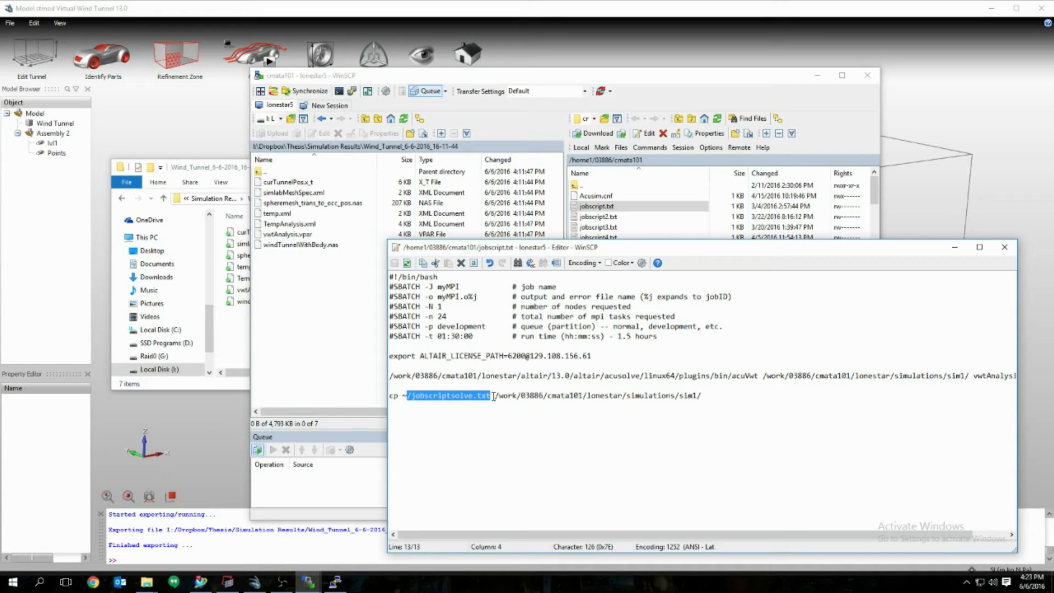
{"action": "left_click", "coordinate": [493, 396]}
{"action": "left_click_drag", "start_coordinate": [494, 395], "coordinate": [707, 402]}
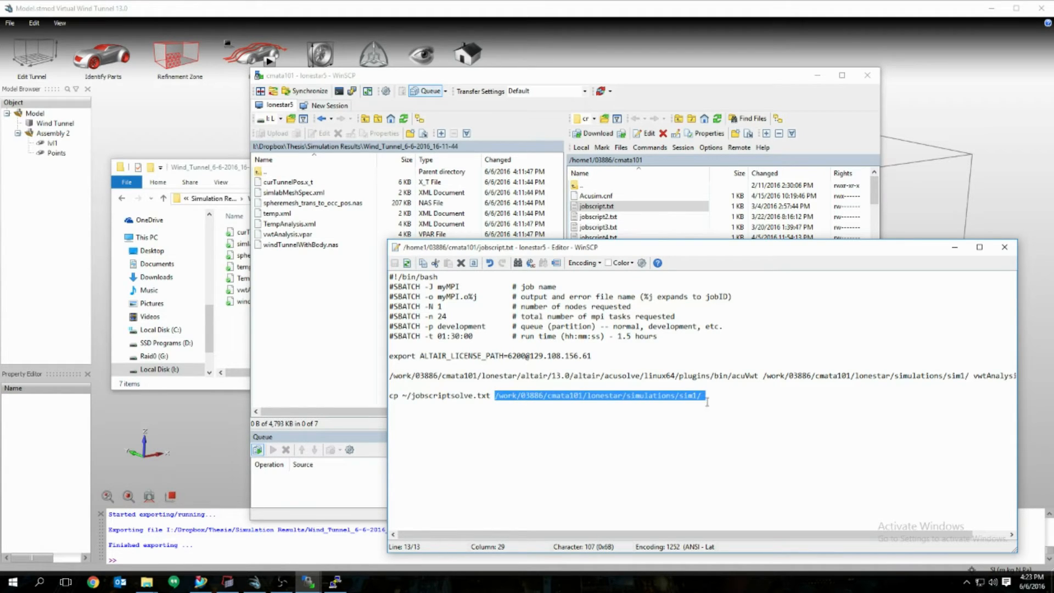
{"action": "left_click", "coordinate": [699, 396]}
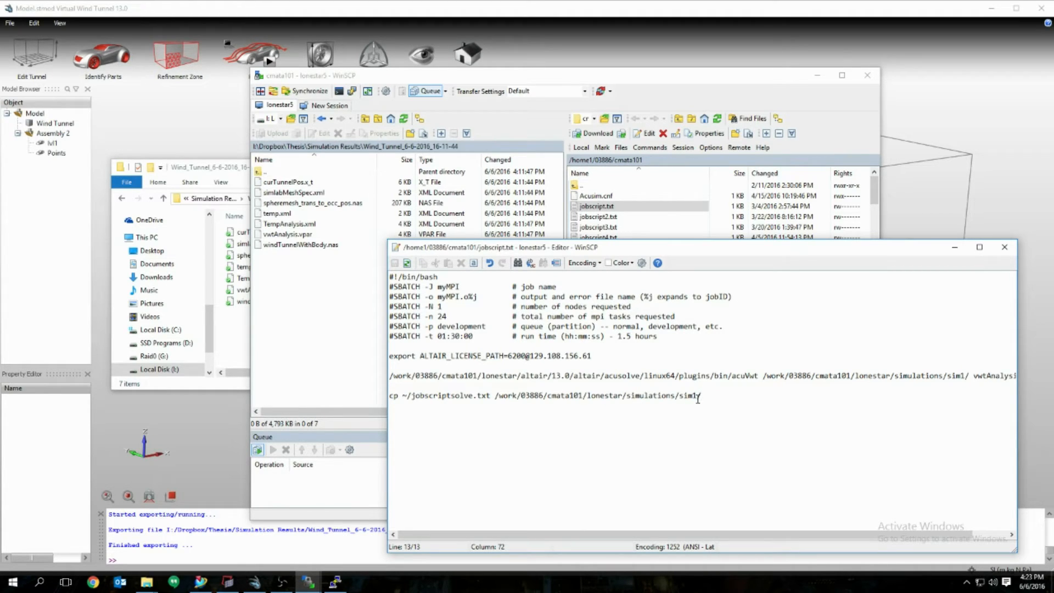
Step: Close the job script editor and jump the remote pane to the lonestar work folder bookmark
{"action": "left_click", "coordinate": [1003, 250]}
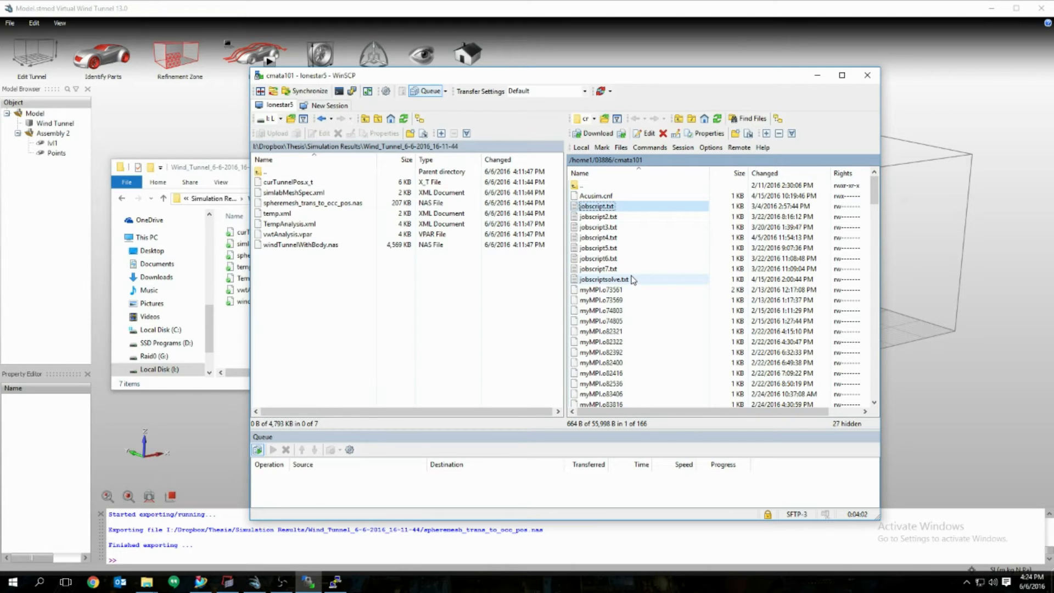
{"action": "scroll", "coordinate": [632, 281], "scroll_direction": "down", "scroll_amount": 3}
{"action": "scroll", "coordinate": [632, 285], "scroll_direction": "up", "scroll_amount": 3}
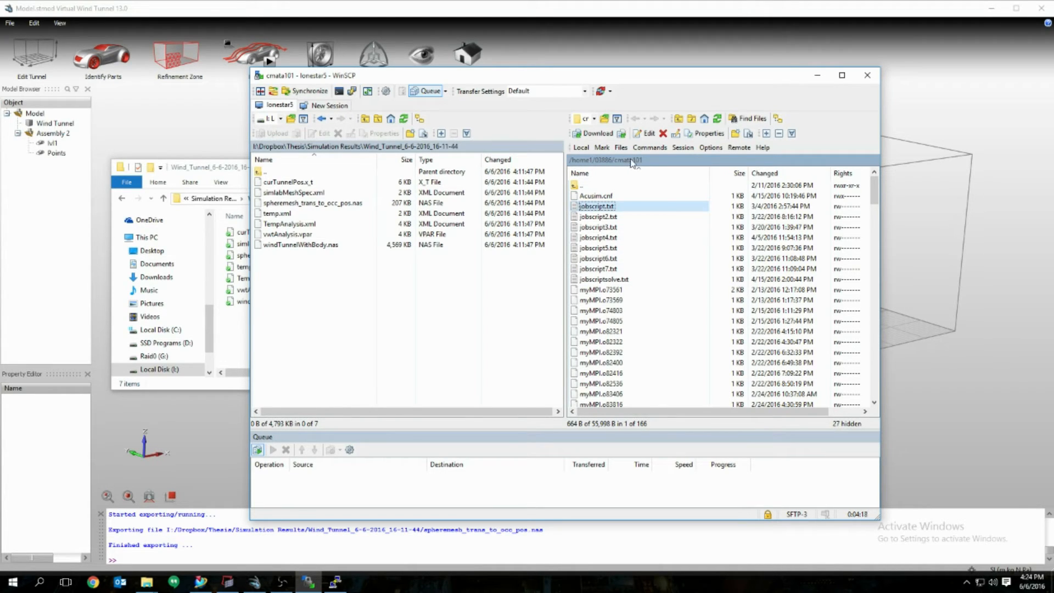
{"action": "left_click", "coordinate": [604, 119]}
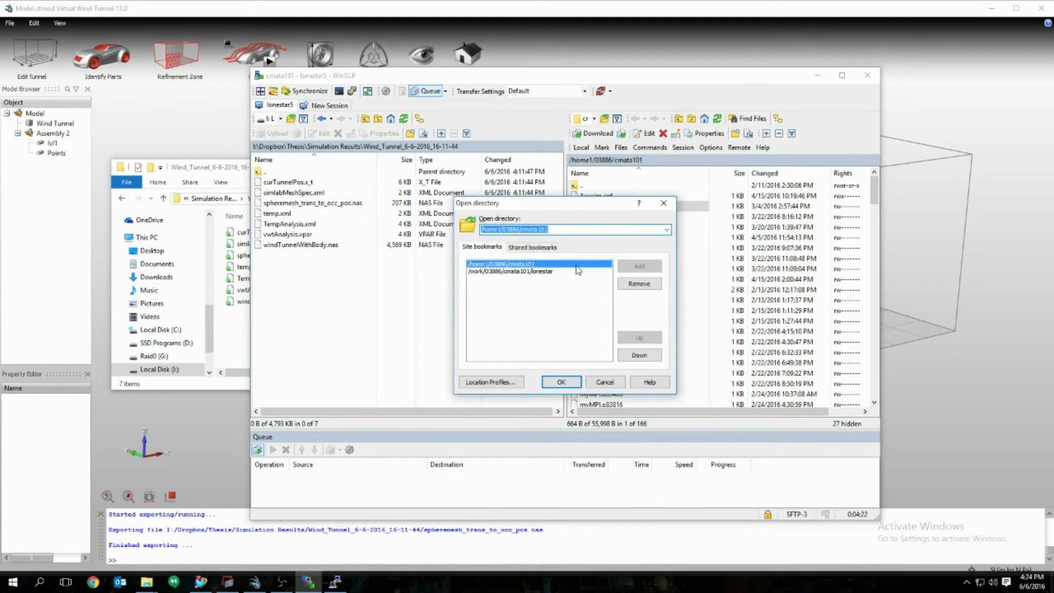
{"action": "left_click", "coordinate": [511, 272]}
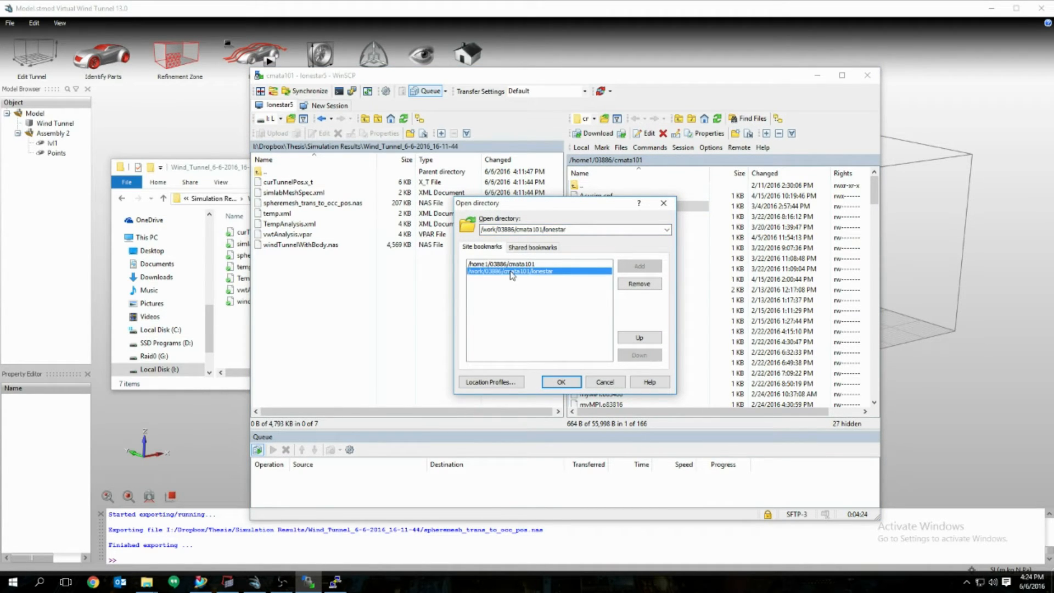
{"action": "left_click", "coordinate": [561, 383]}
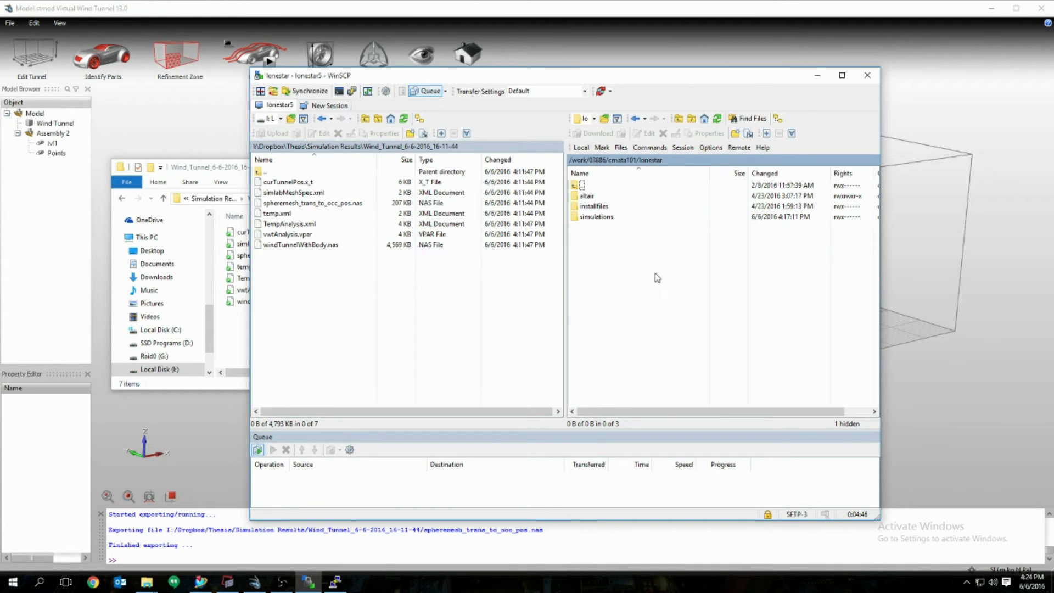
Step: Open the remote simulations folder and delete the old sim1 folder
{"action": "left_click", "coordinate": [613, 220]}
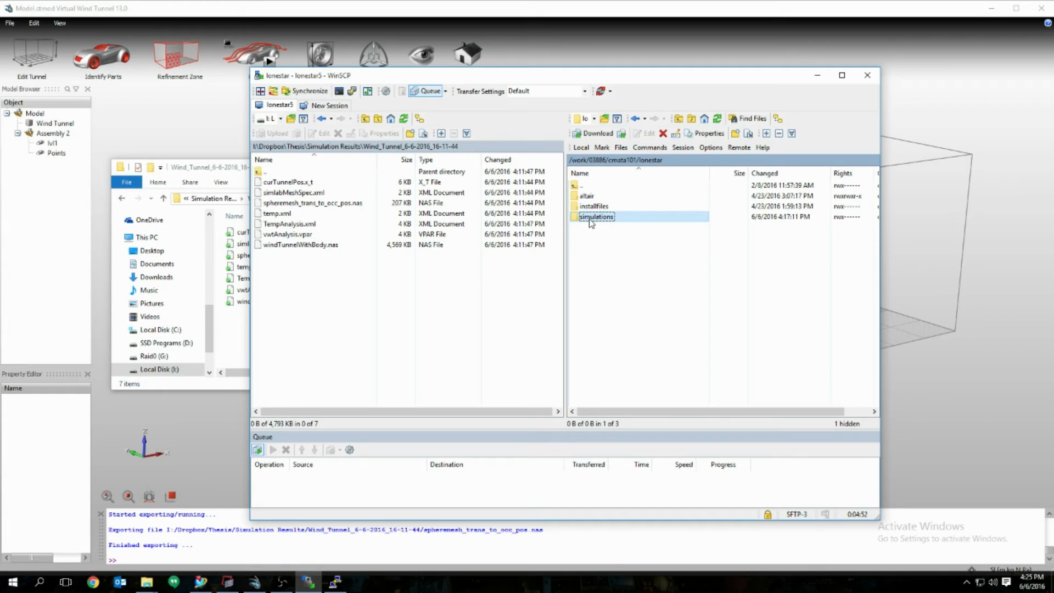
{"action": "double_click", "coordinate": [602, 219]}
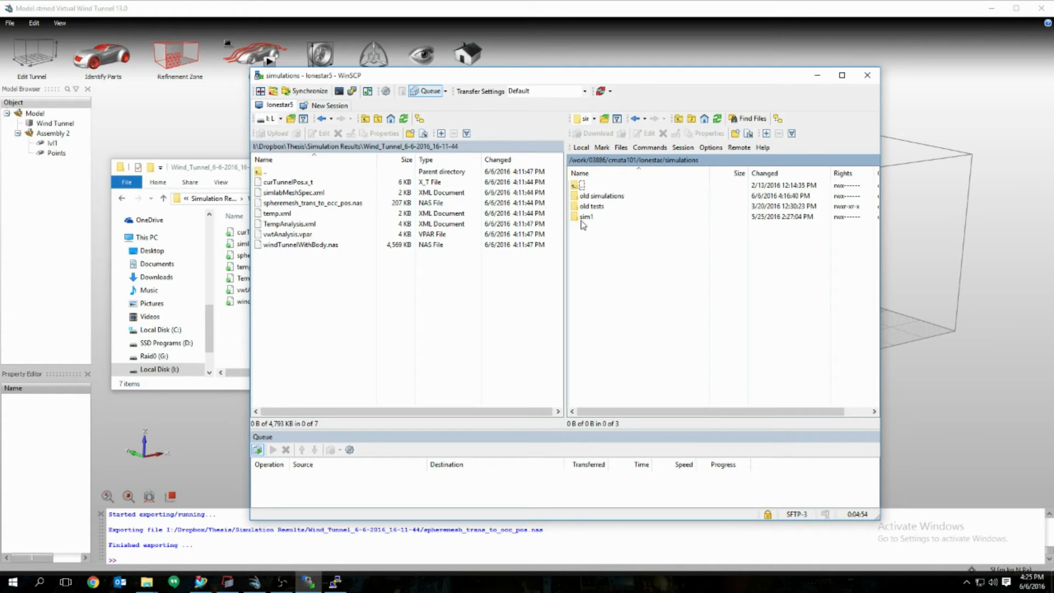
{"action": "left_click", "coordinate": [603, 220]}
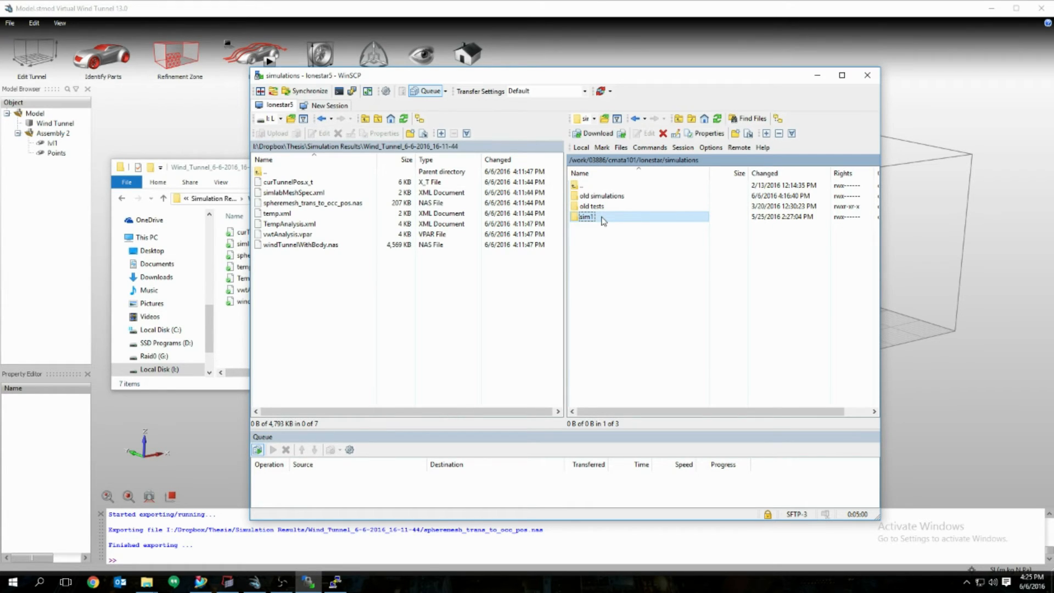
{"action": "right_click", "coordinate": [603, 221]}
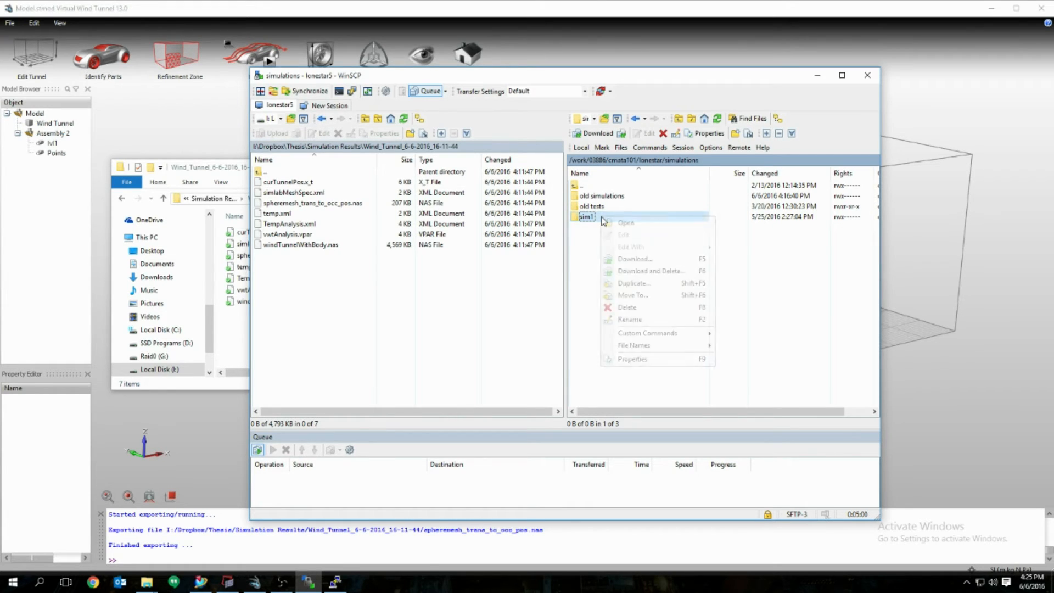
{"action": "left_click", "coordinate": [627, 307]}
{"action": "left_click", "coordinate": [571, 317]}
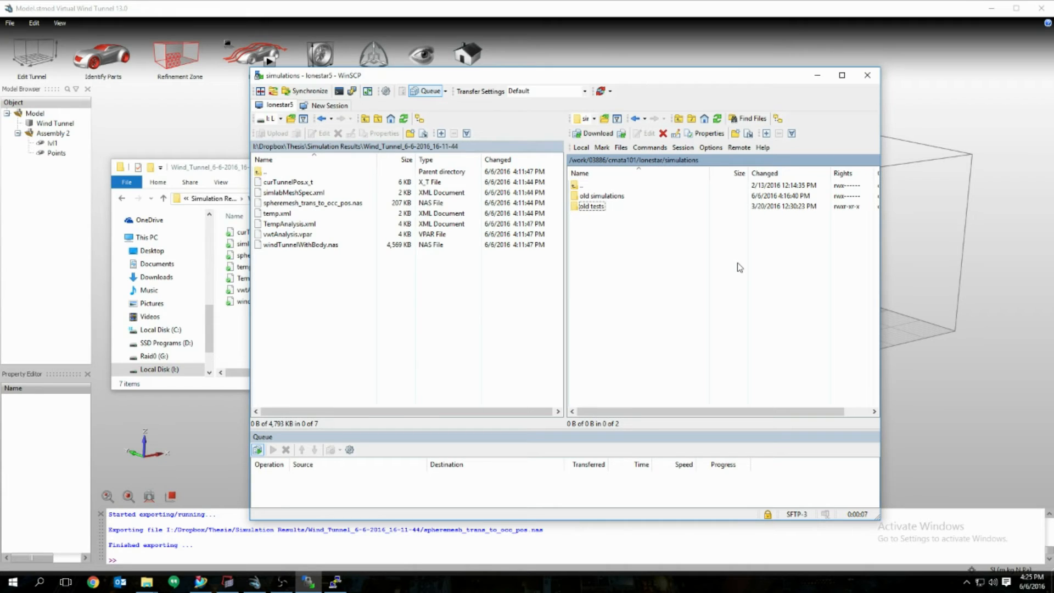
Step: Create and open a new sim1 folder, then select the seven local case files
{"action": "left_click", "coordinate": [735, 134]}
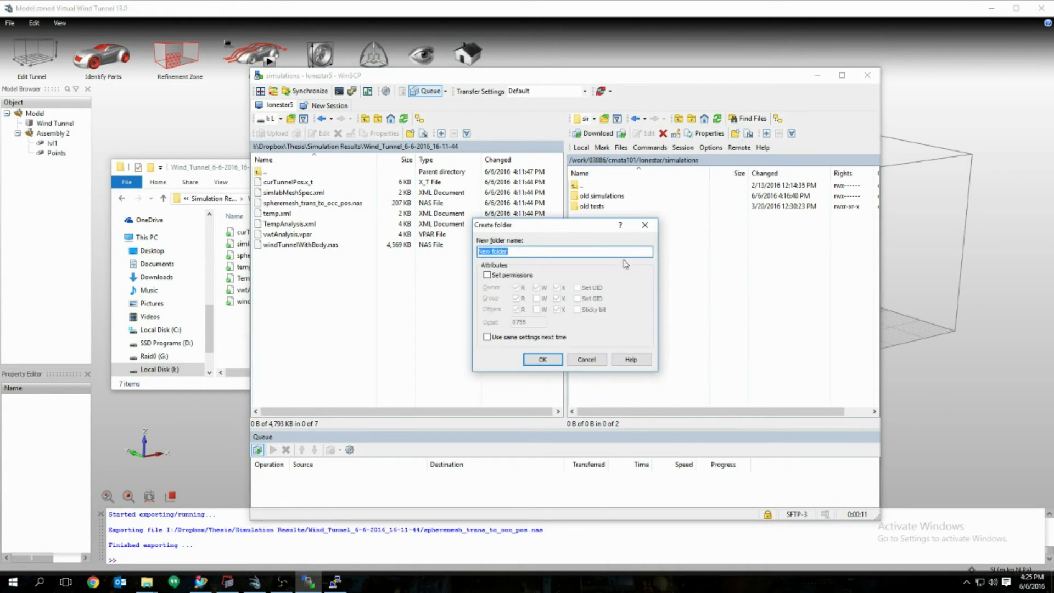
{"action": "type", "text": "sim1"}
{"action": "key", "text": "Return"}
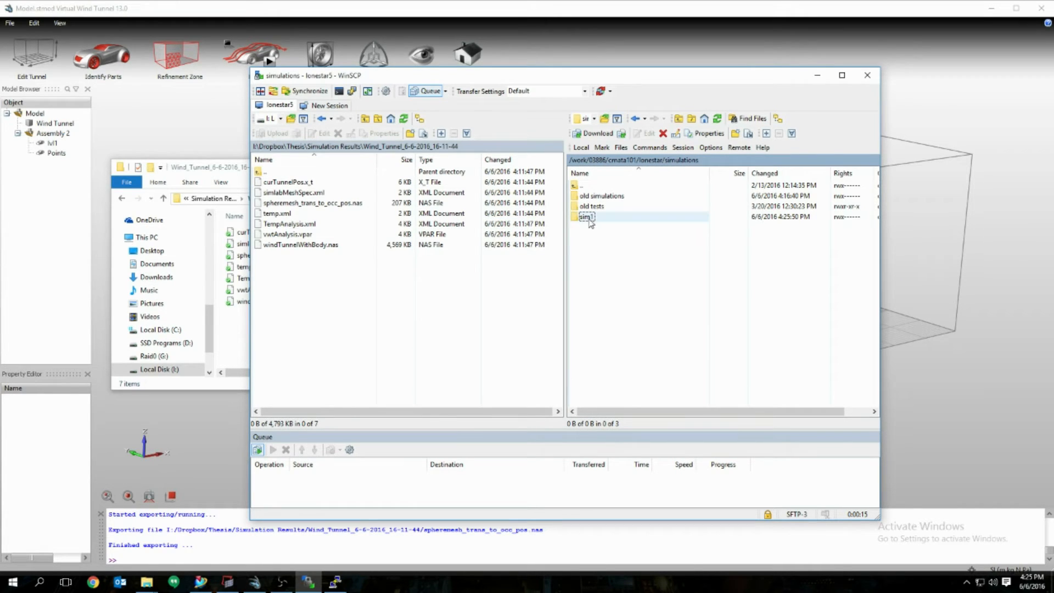
{"action": "double_click", "coordinate": [588, 216]}
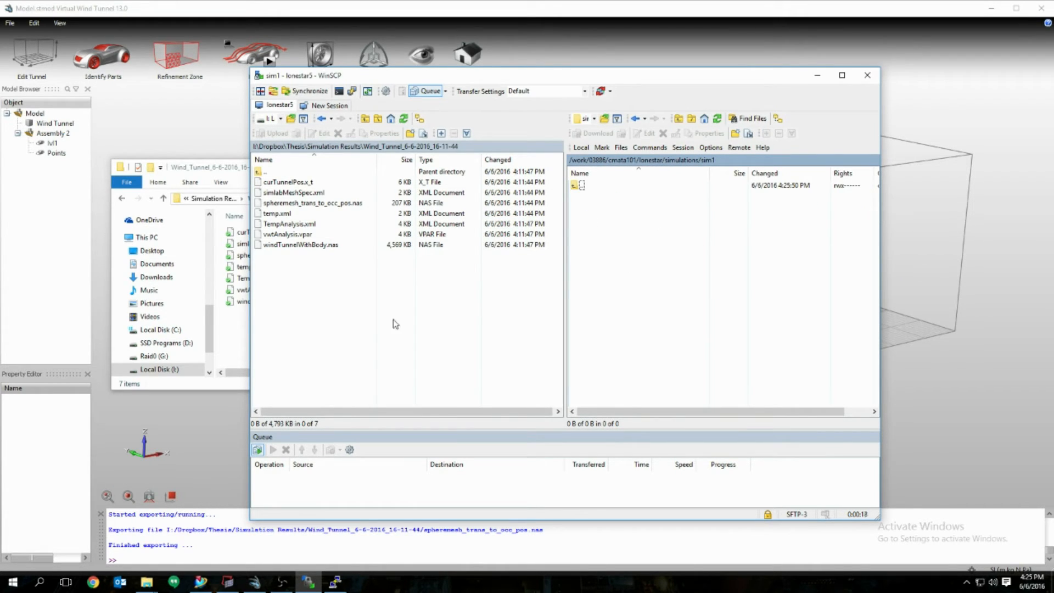
{"action": "left_click_drag", "start_coordinate": [323, 315], "coordinate": [299, 181]}
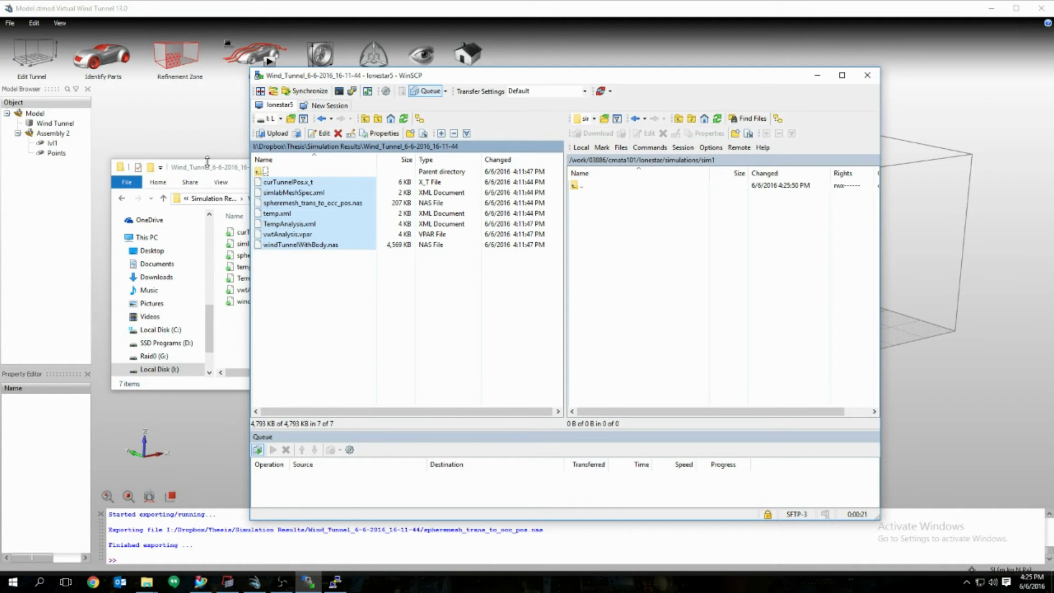
Step: Copy the seven exported case files into the remote sim1 folder
{"action": "left_click", "coordinate": [218, 174]}
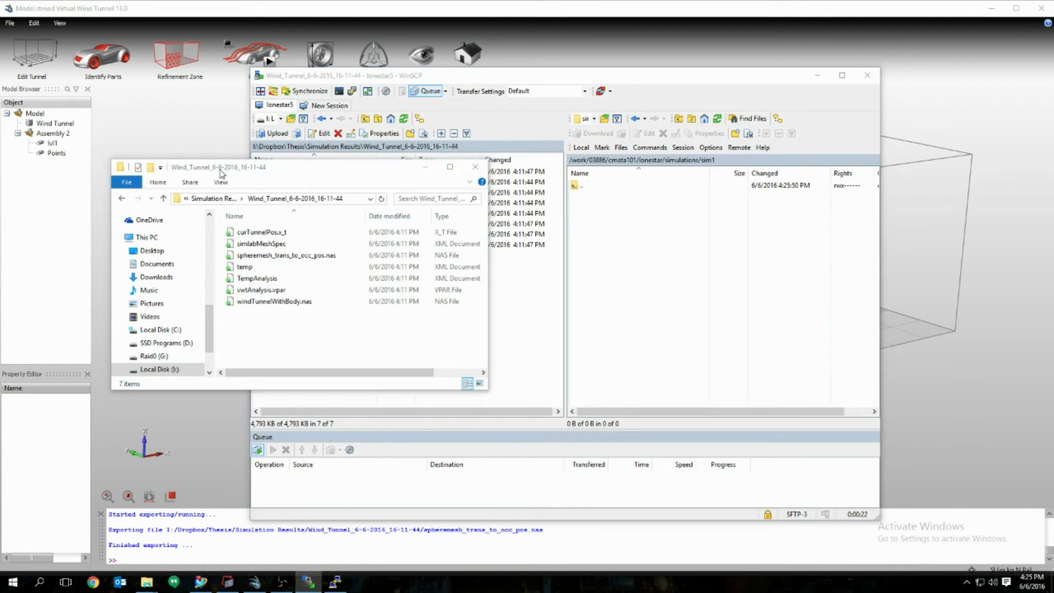
{"action": "left_click", "coordinate": [513, 320]}
{"action": "left_click_drag", "start_coordinate": [326, 292], "coordinate": [638, 230]}
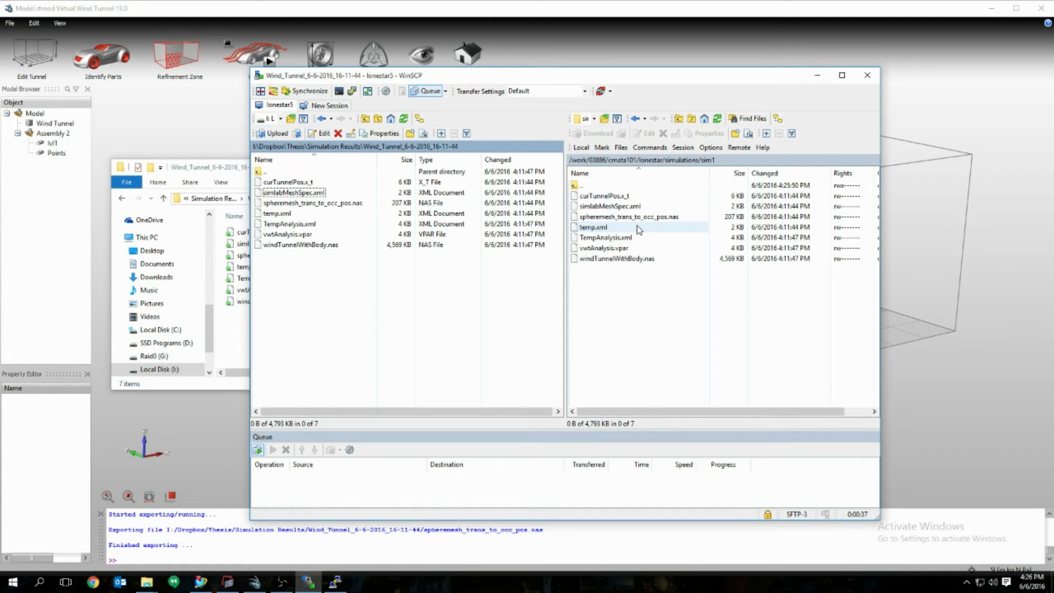
Step: View jobscript.txt in the remote home directory, then close it
{"action": "left_click", "coordinate": [718, 300]}
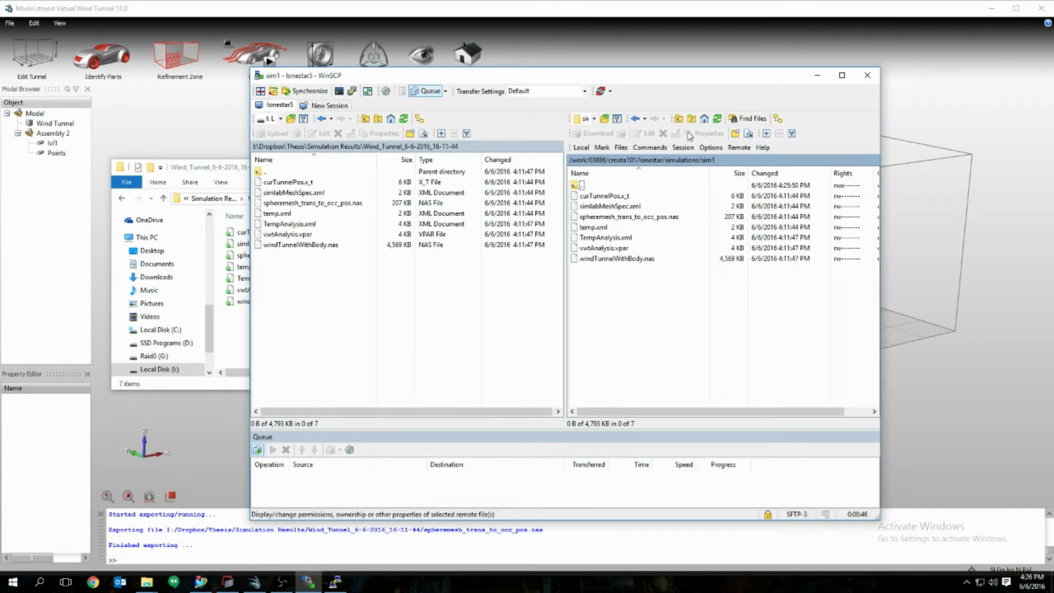
{"action": "left_click", "coordinate": [704, 118]}
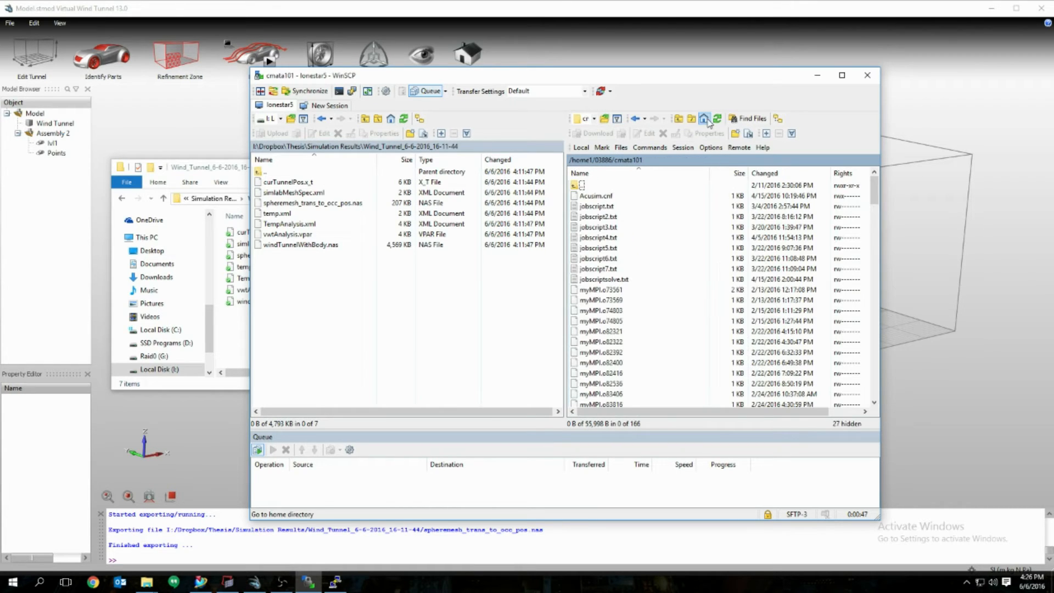
{"action": "left_click", "coordinate": [631, 208]}
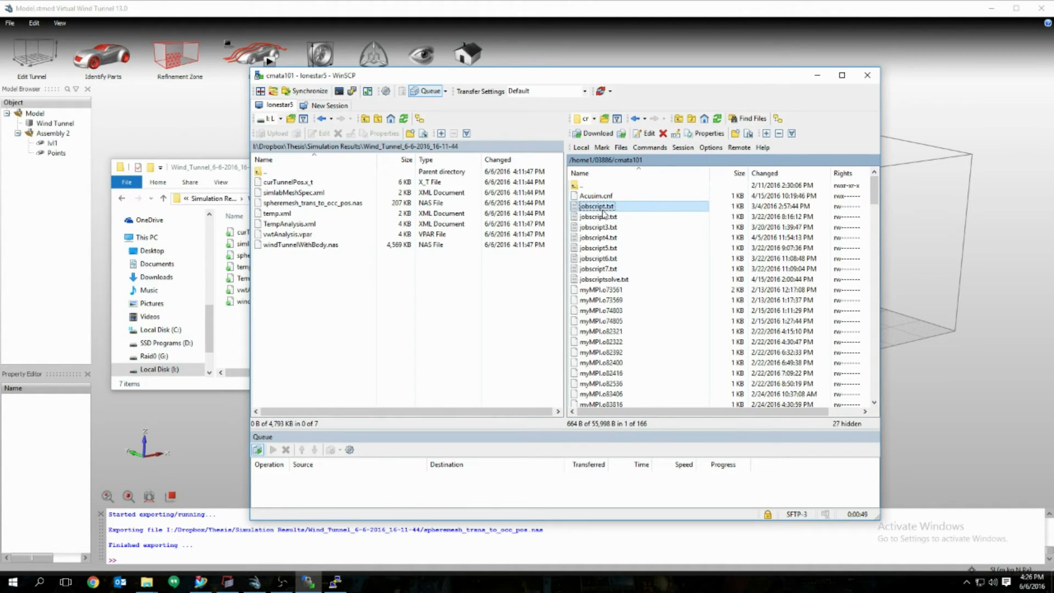
{"action": "double_click", "coordinate": [633, 213]}
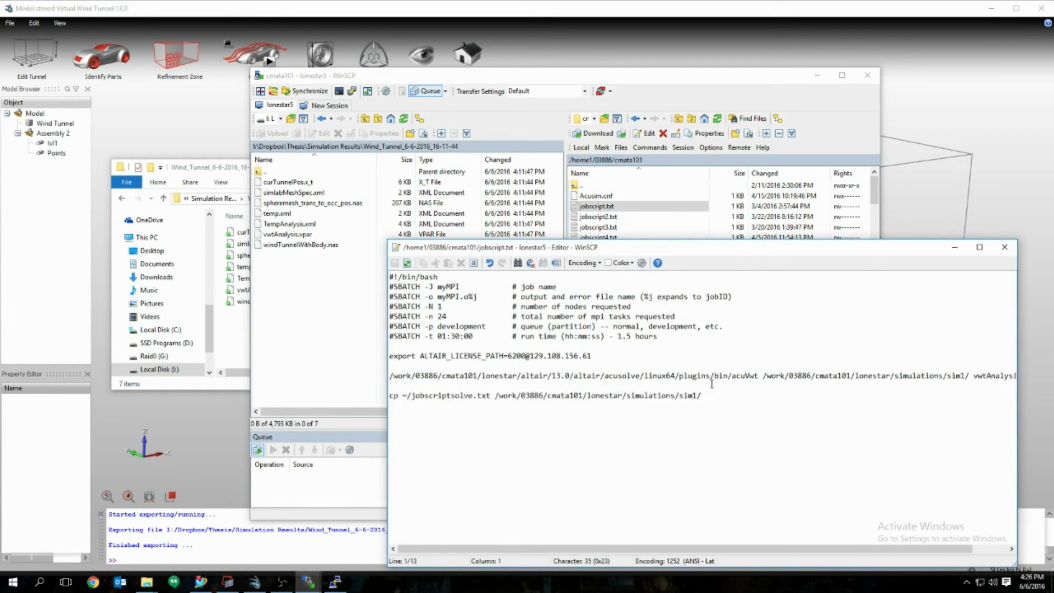
{"action": "left_click", "coordinate": [1005, 249]}
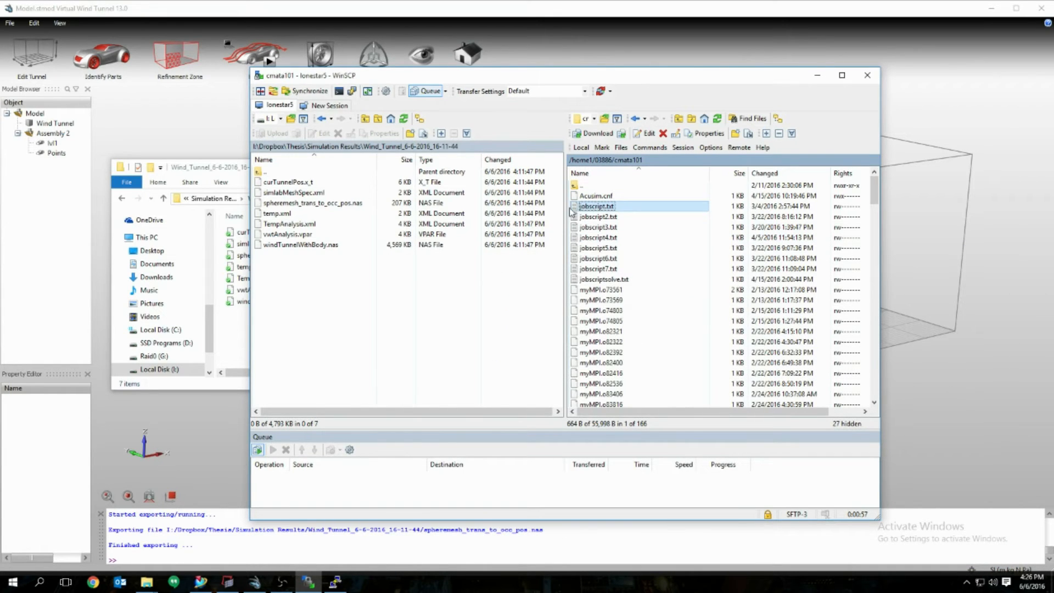
{"action": "left_click", "coordinate": [336, 582]}
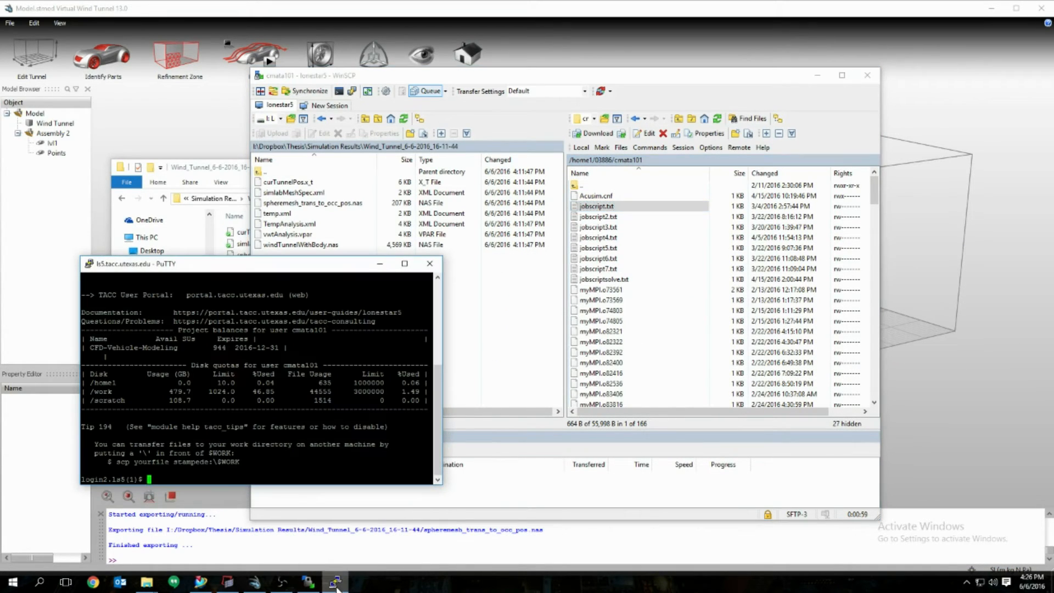
Step: Submit jobscript.txt to the cluster with the typed command 'sbtach jobscript.txt'
{"action": "left_click_drag", "start_coordinate": [319, 270], "coordinate": [331, 204]}
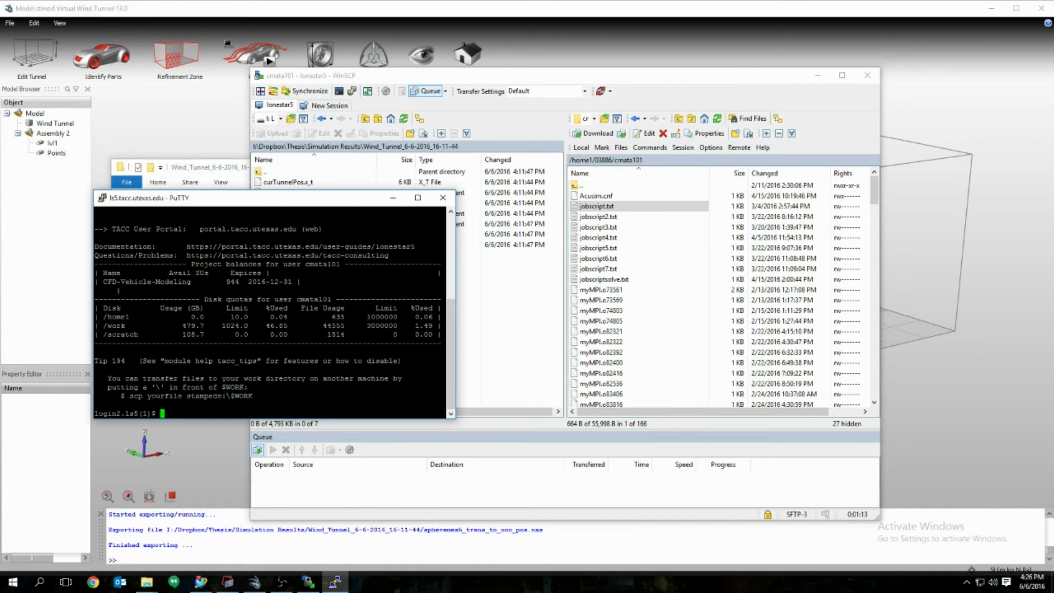
{"action": "type", "text": "sbtach jobscript.txt"}
{"action": "key", "text": "Return"}
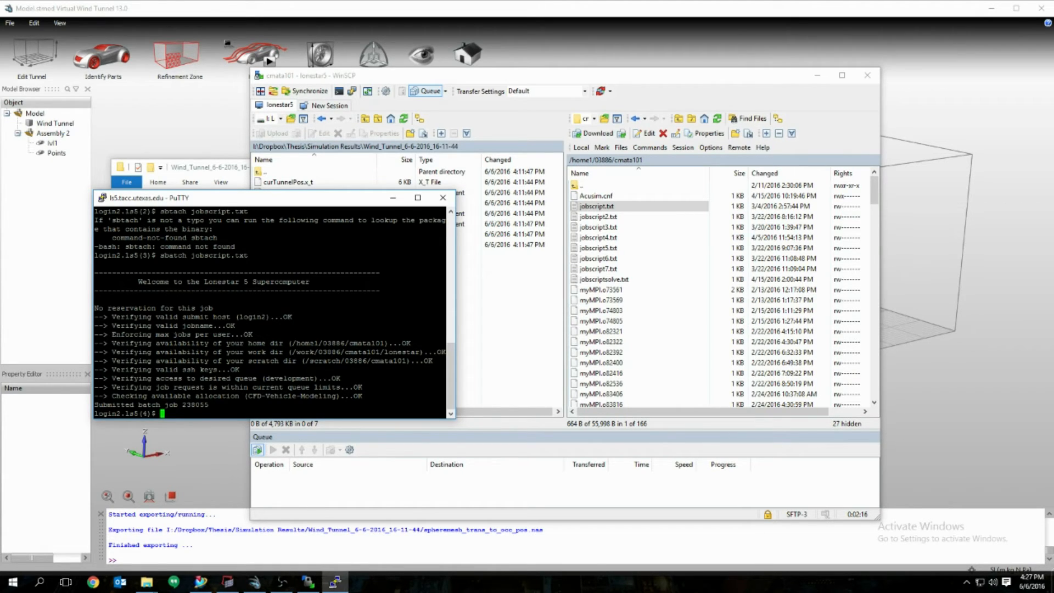
Step: Check squeue for the user's jobs twice, confirming job 238055 runs on development
{"action": "key", "text": "Return"}
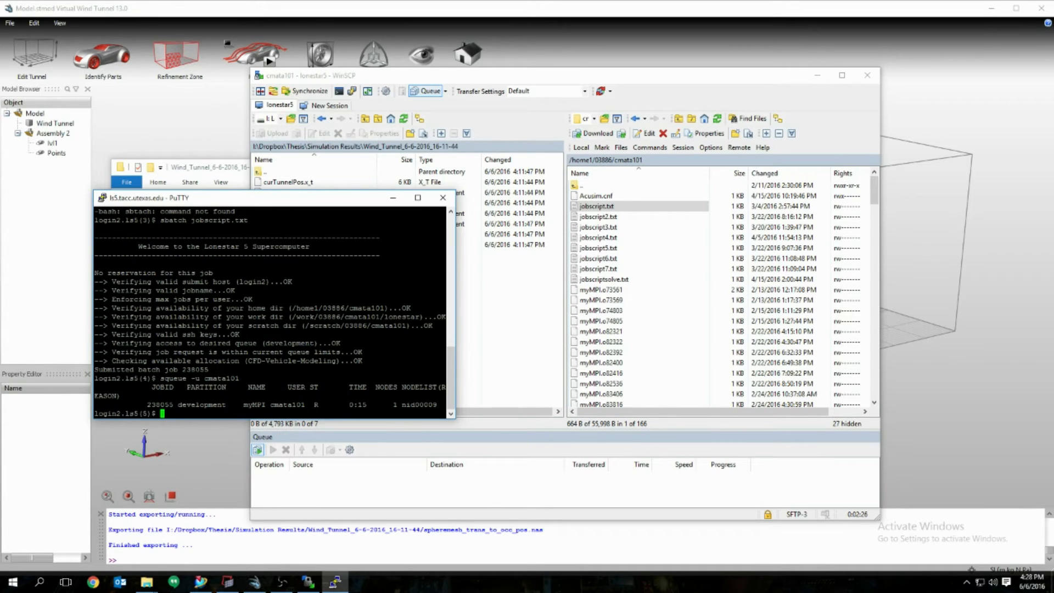
{"action": "left_click_drag", "start_coordinate": [314, 405], "coordinate": [321, 404]}
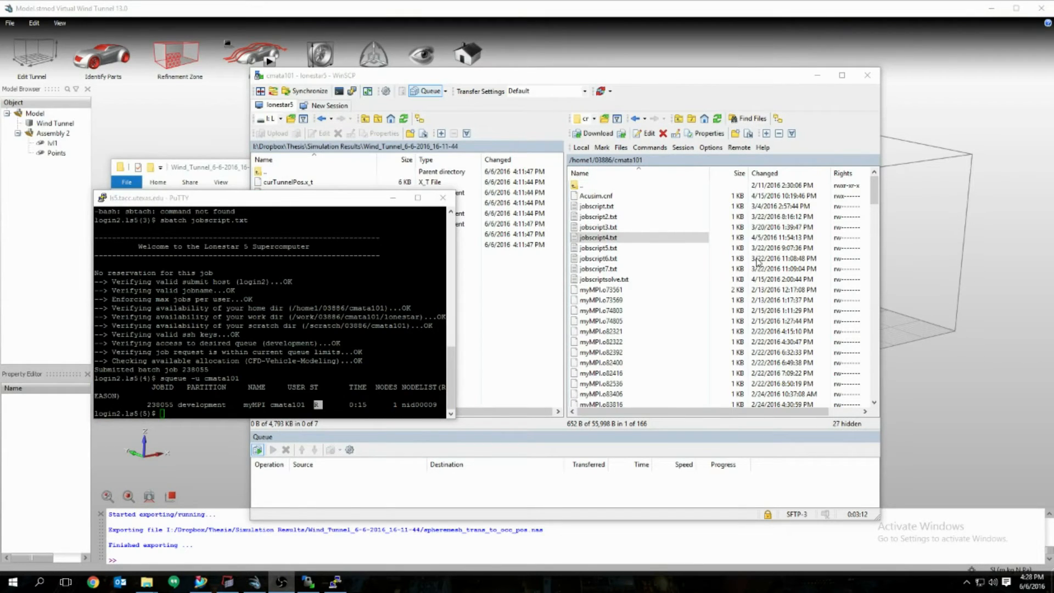
{"action": "left_click", "coordinate": [162, 413]}
{"action": "key", "text": "Up"}
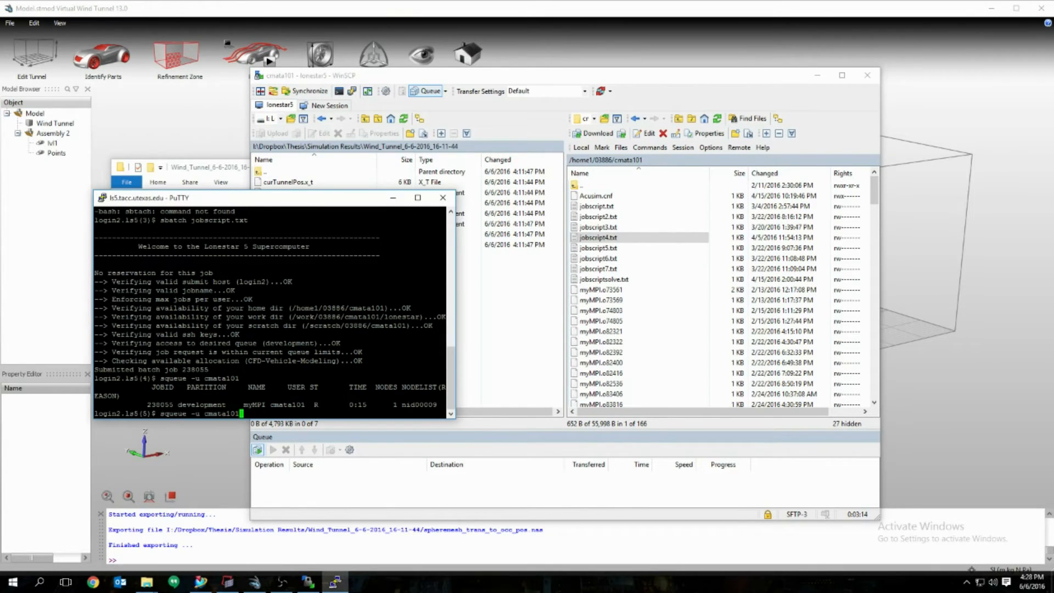
{"action": "key", "text": "Return"}
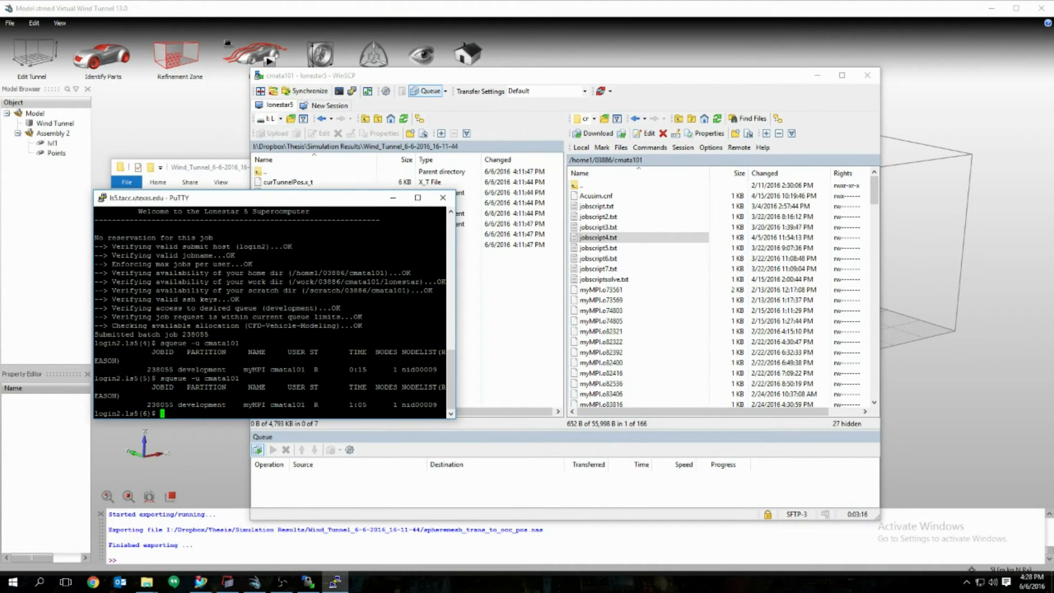
{"action": "left_click_drag", "start_coordinate": [146, 405], "coordinate": [440, 404]}
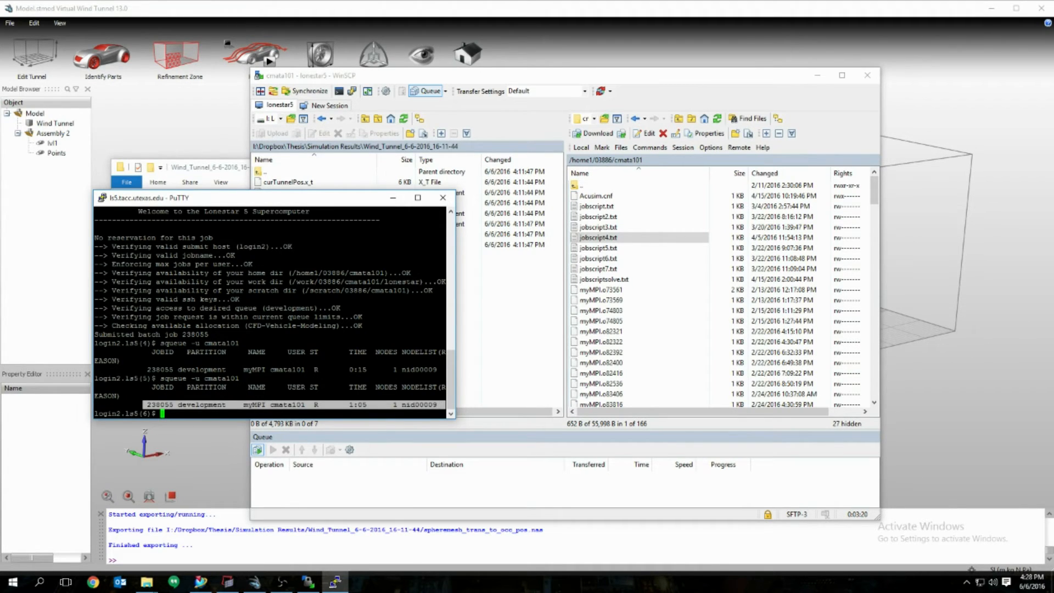
Step: Open the lonestar work bookmark's simulations/sim1 folder and refresh it to list solver outputs
{"action": "left_click", "coordinate": [637, 299]}
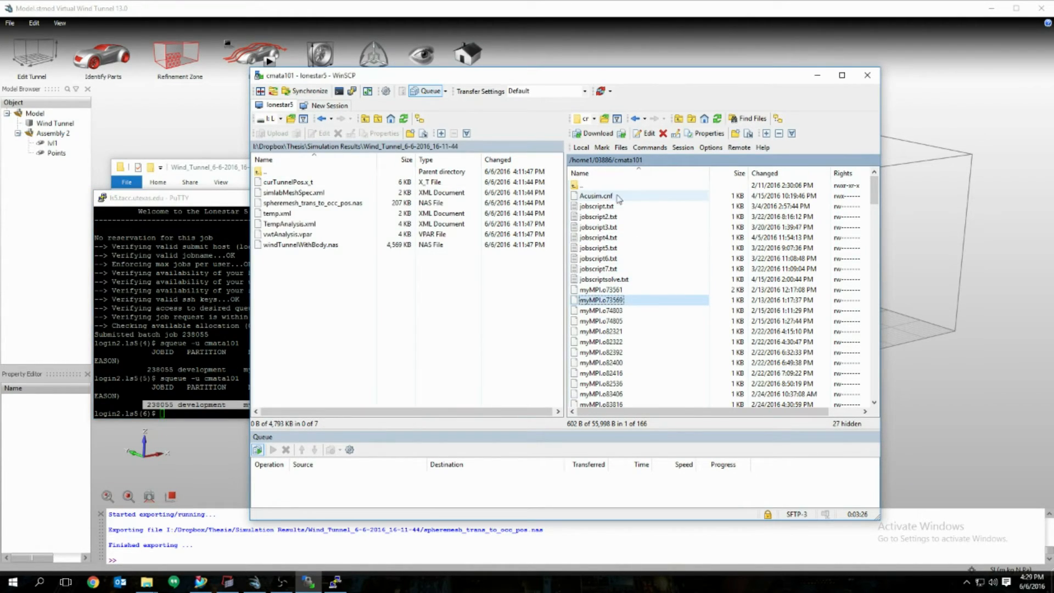
{"action": "left_click", "coordinate": [604, 119]}
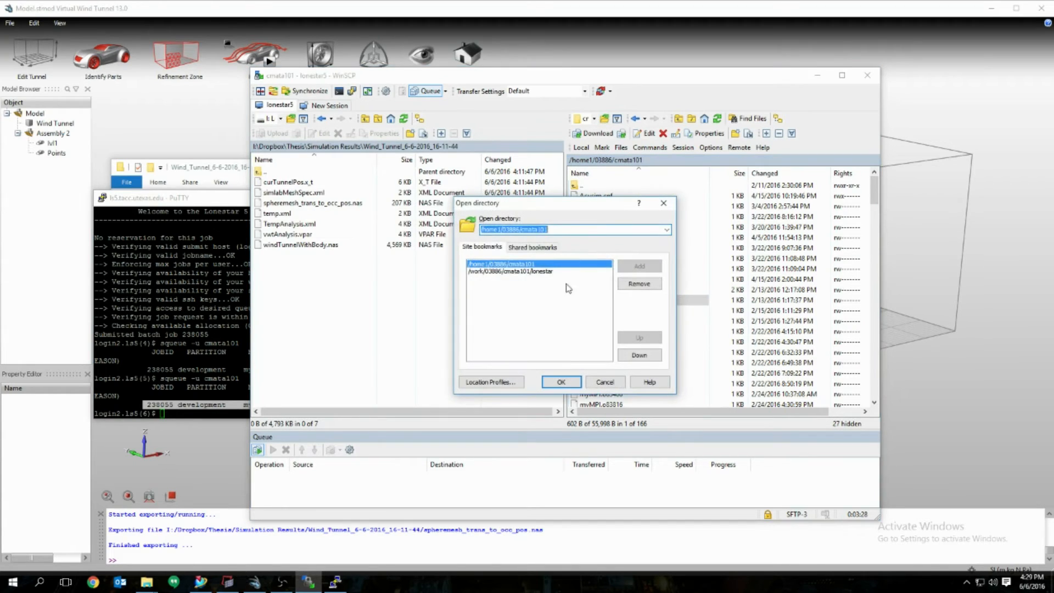
{"action": "left_click", "coordinate": [524, 272]}
{"action": "left_click", "coordinate": [562, 382]}
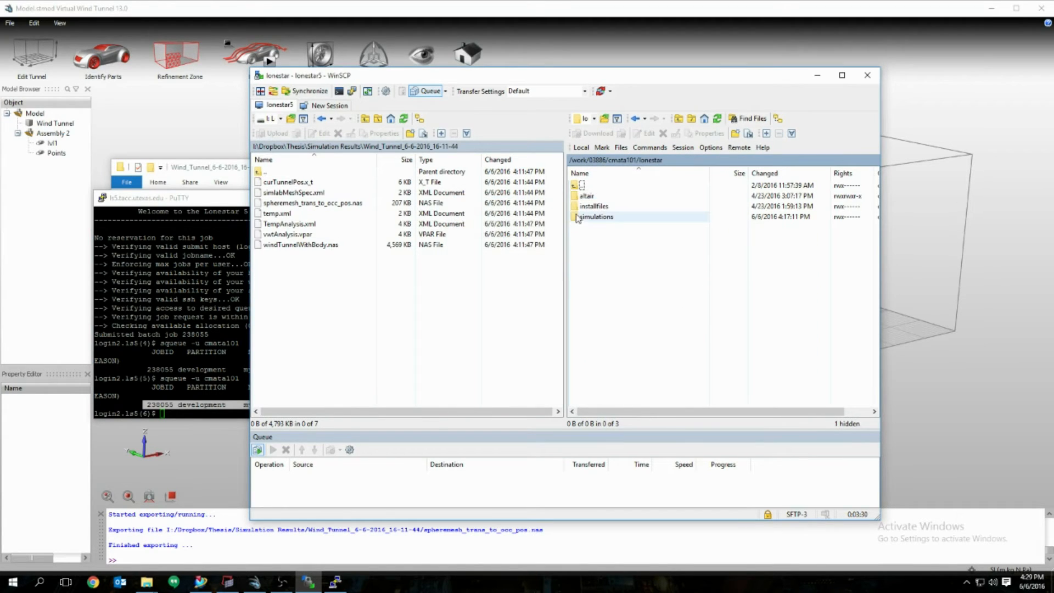
{"action": "double_click", "coordinate": [623, 221]}
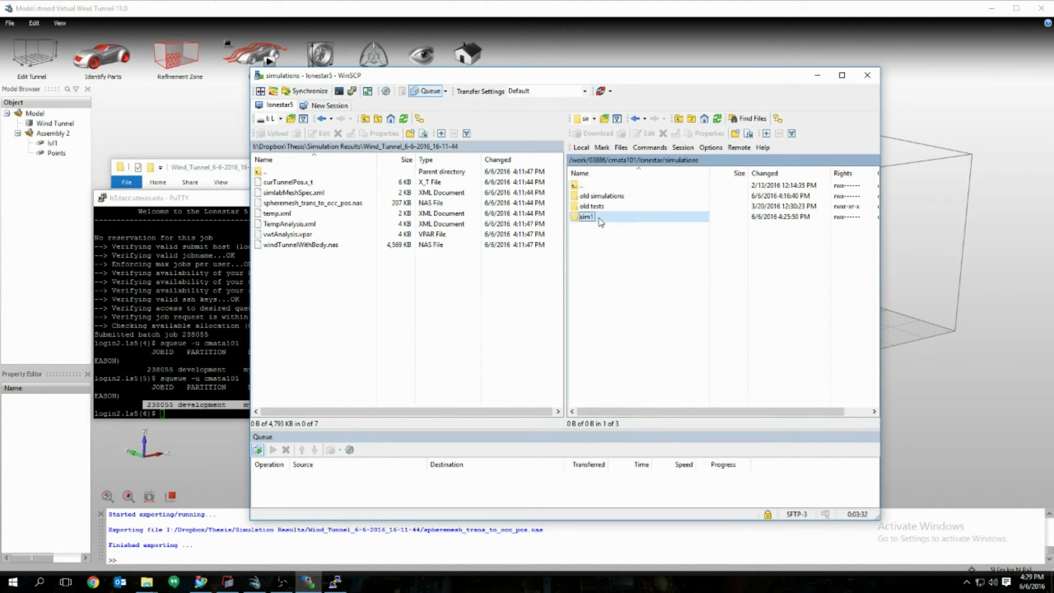
{"action": "double_click", "coordinate": [626, 218]}
{"action": "left_click", "coordinate": [716, 119]}
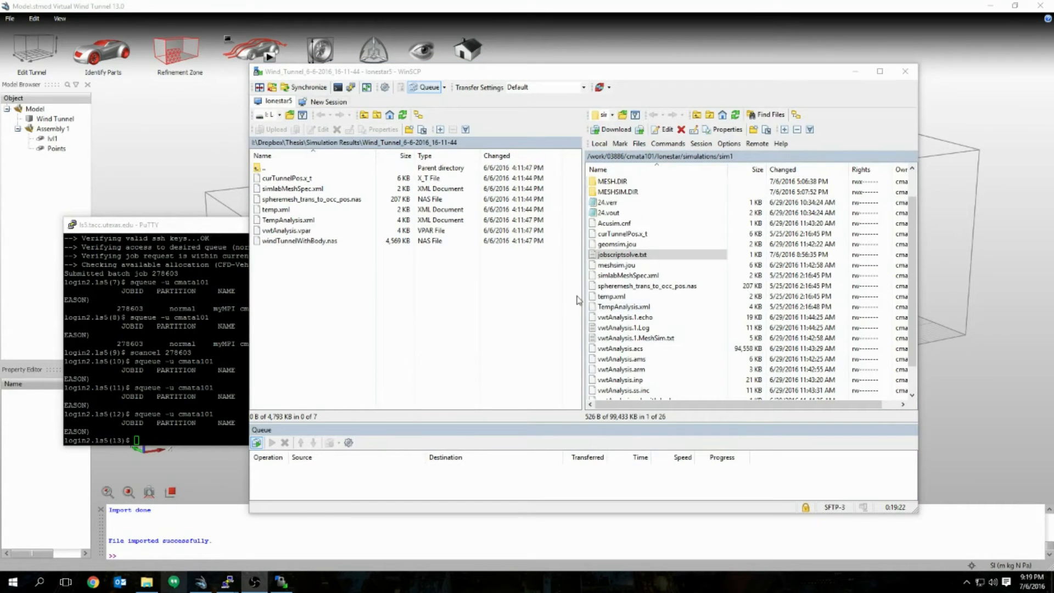
Step: Rerun squeue for the user's account, confirm no jobs remain, and return to WinSCP
{"action": "left_click", "coordinate": [377, 308]}
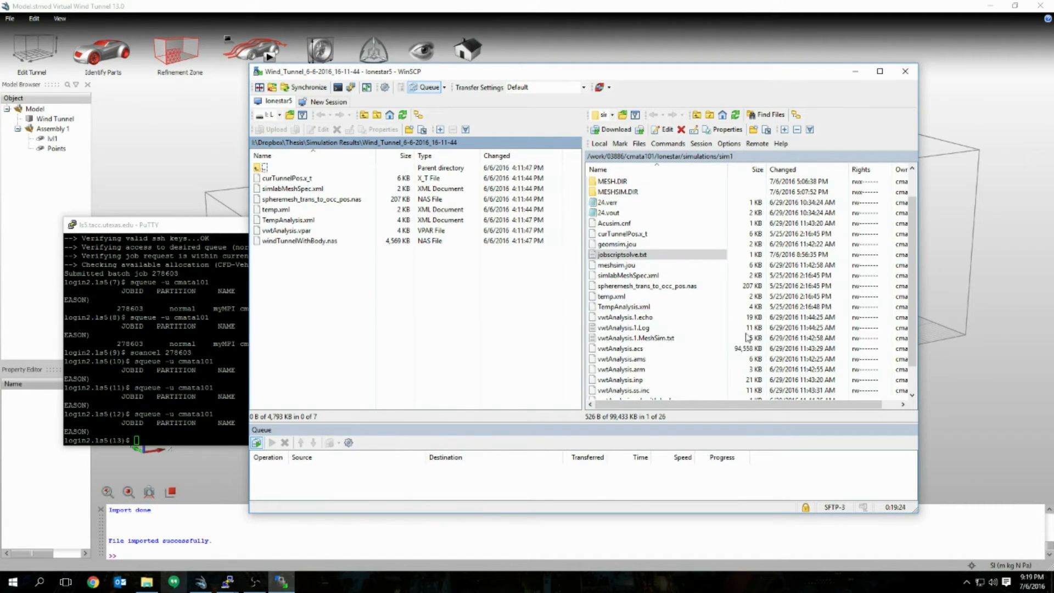
{"action": "scroll", "coordinate": [687, 256], "scroll_direction": "up", "scroll_amount": 1}
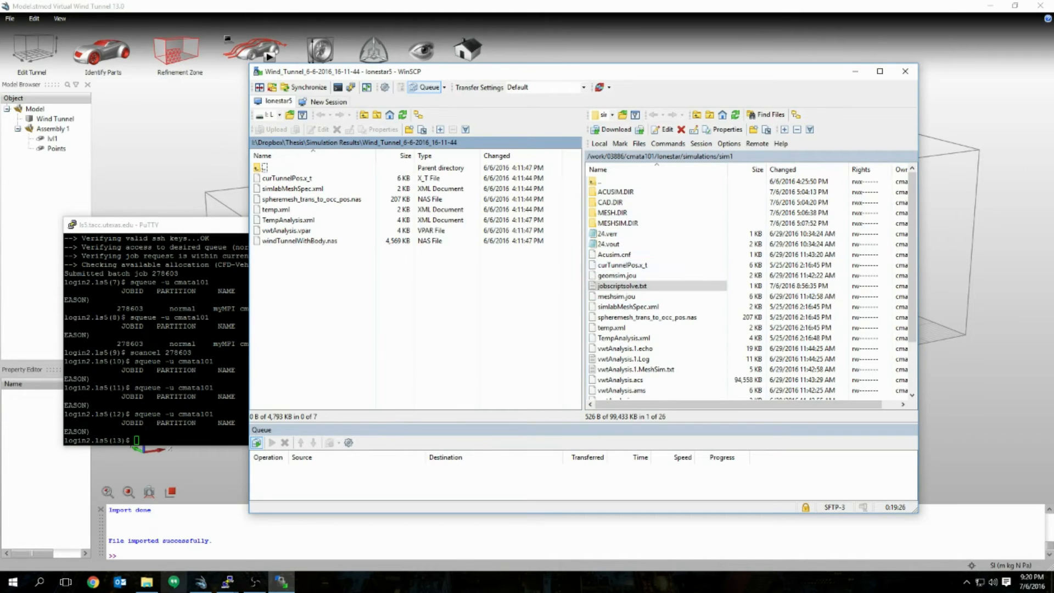
{"action": "key", "text": "alt+Tab"}
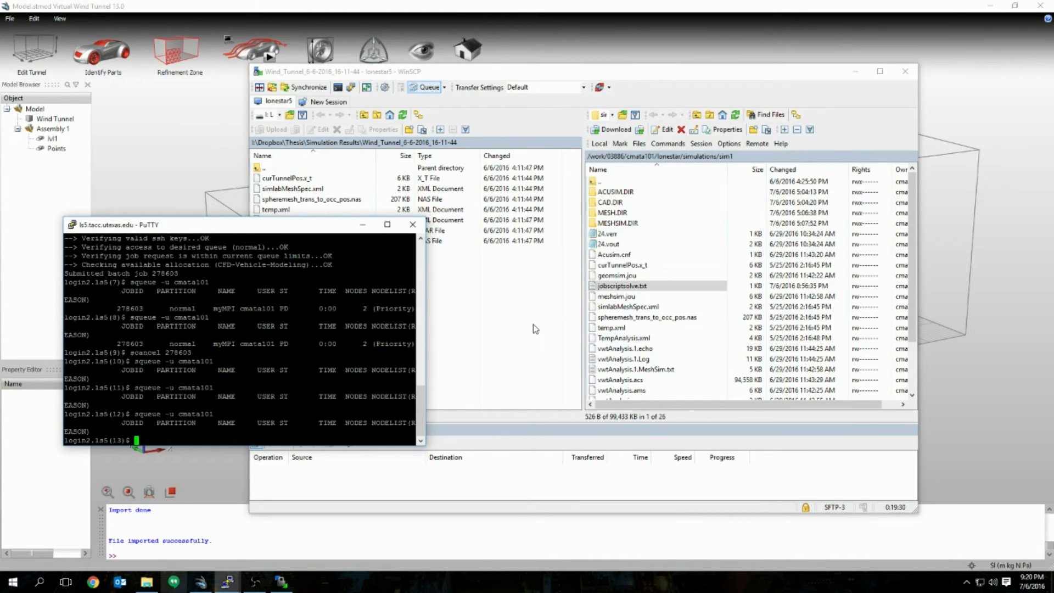
{"action": "key", "text": "Return"}
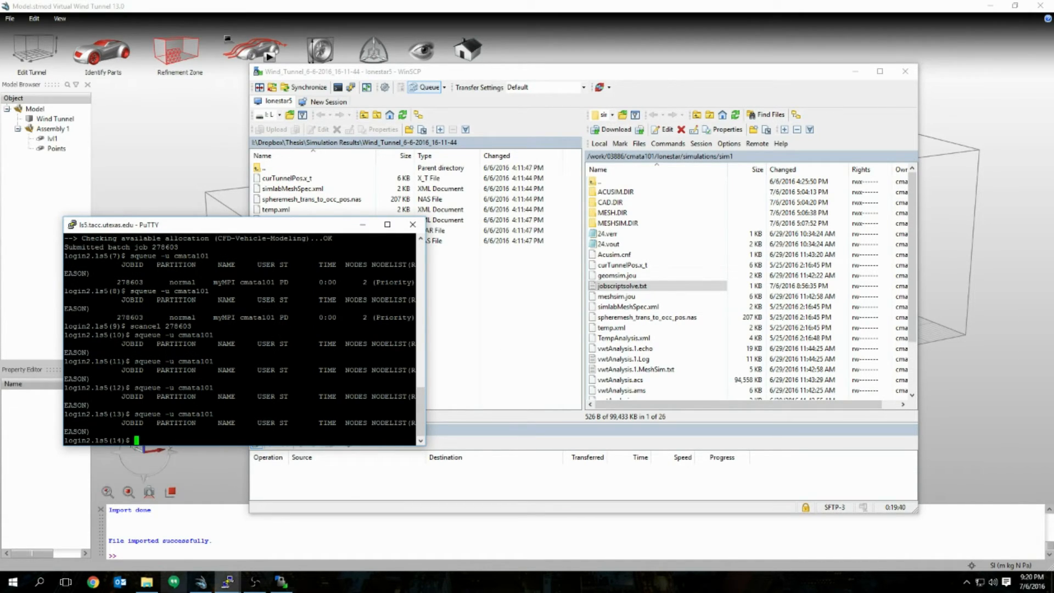
{"action": "double_click", "coordinate": [204, 432]}
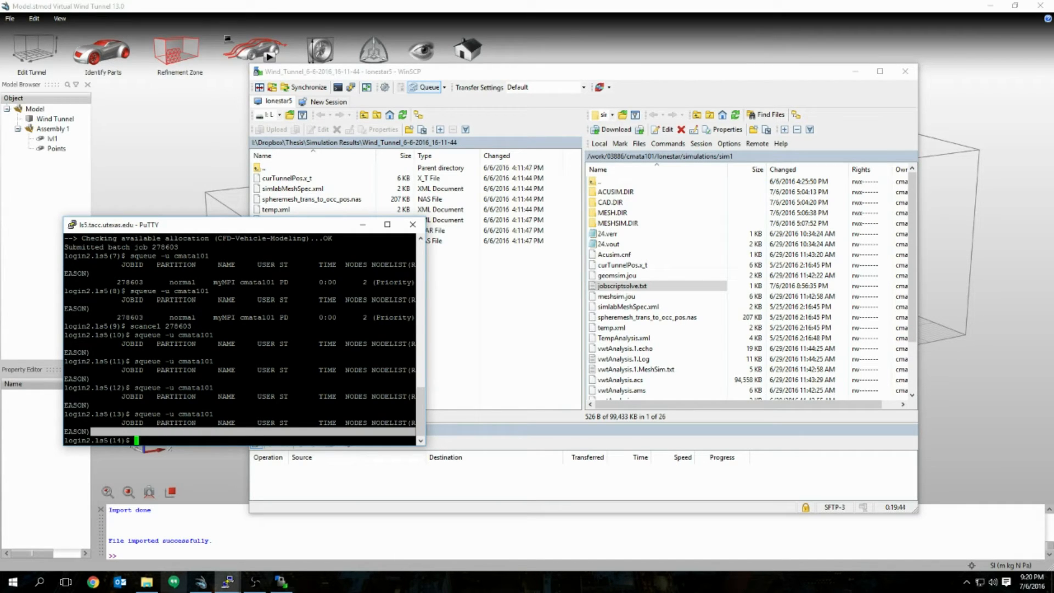
{"action": "double_click", "coordinate": [314, 414]}
{"action": "left_click", "coordinate": [314, 414]}
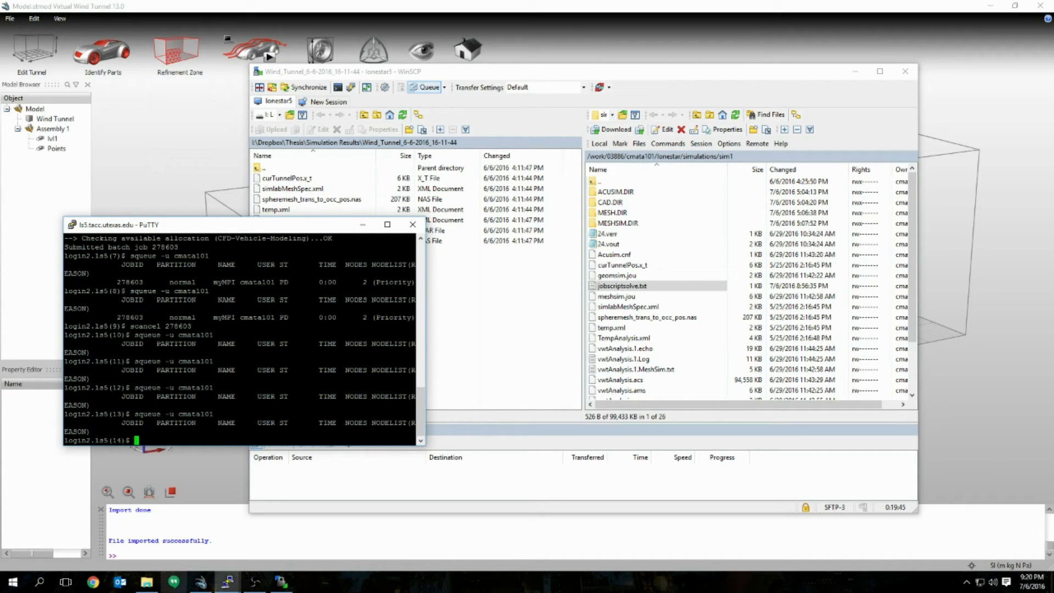
{"action": "left_click", "coordinate": [545, 381]}
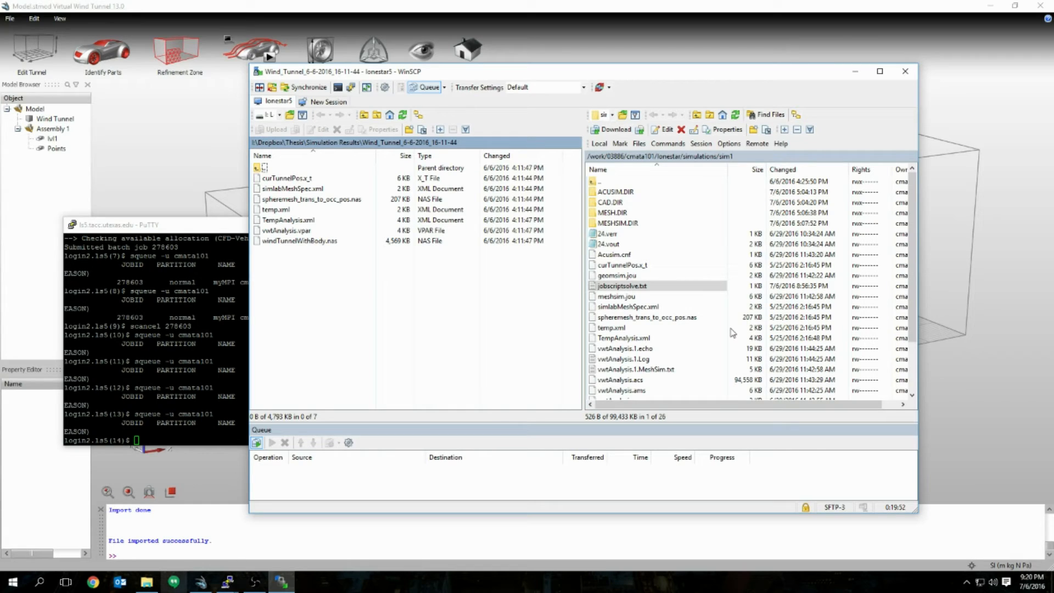
{"action": "left_click", "coordinate": [650, 195]}
{"action": "key", "text": "Down"}
{"action": "key", "text": "Down"}
{"action": "key", "text": "Down"}
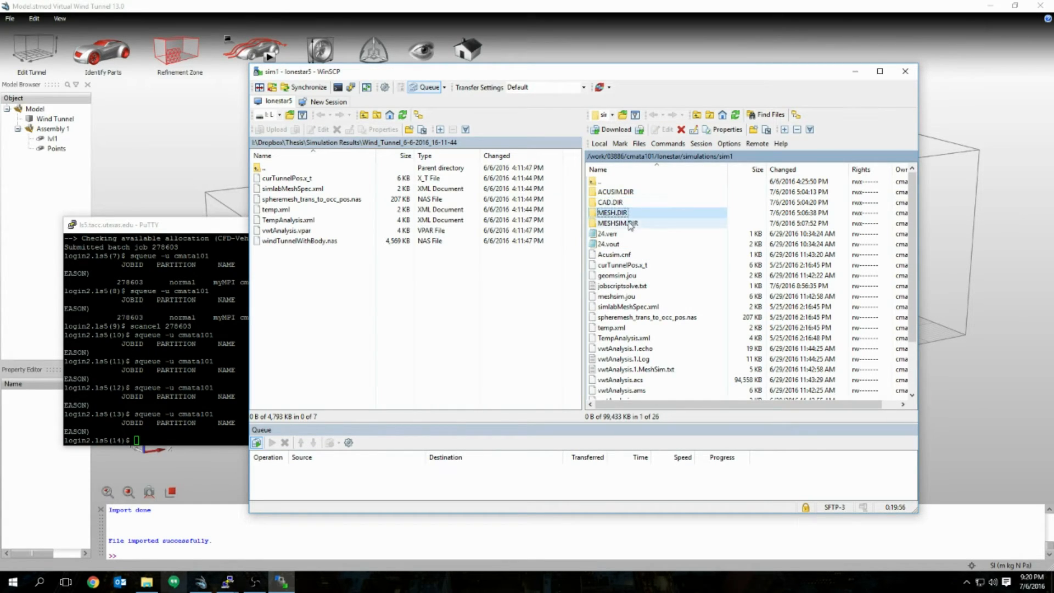
{"action": "left_click", "coordinate": [639, 195]}
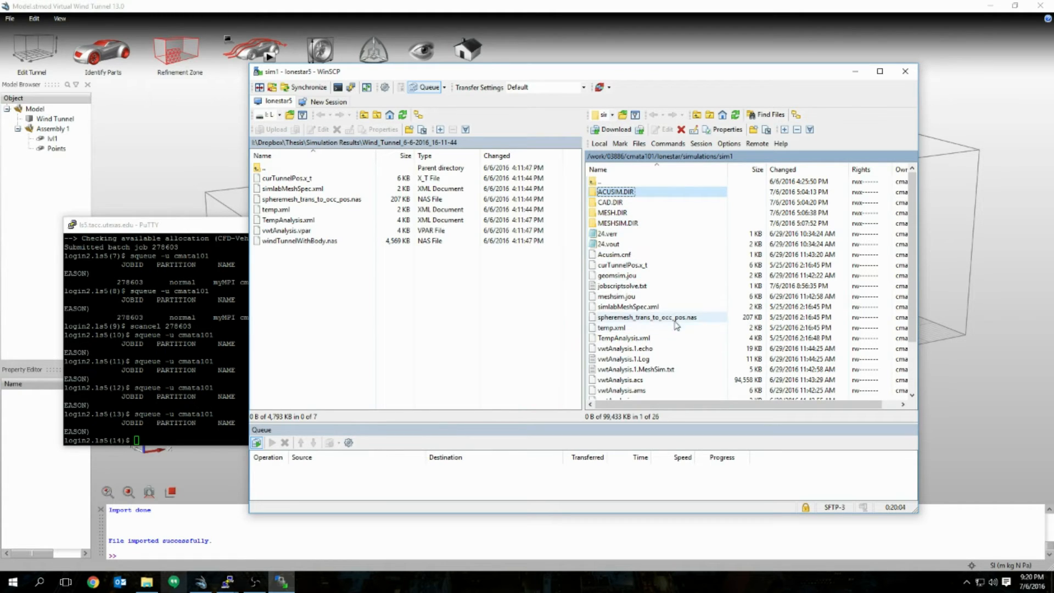
{"action": "left_click", "coordinate": [638, 214]}
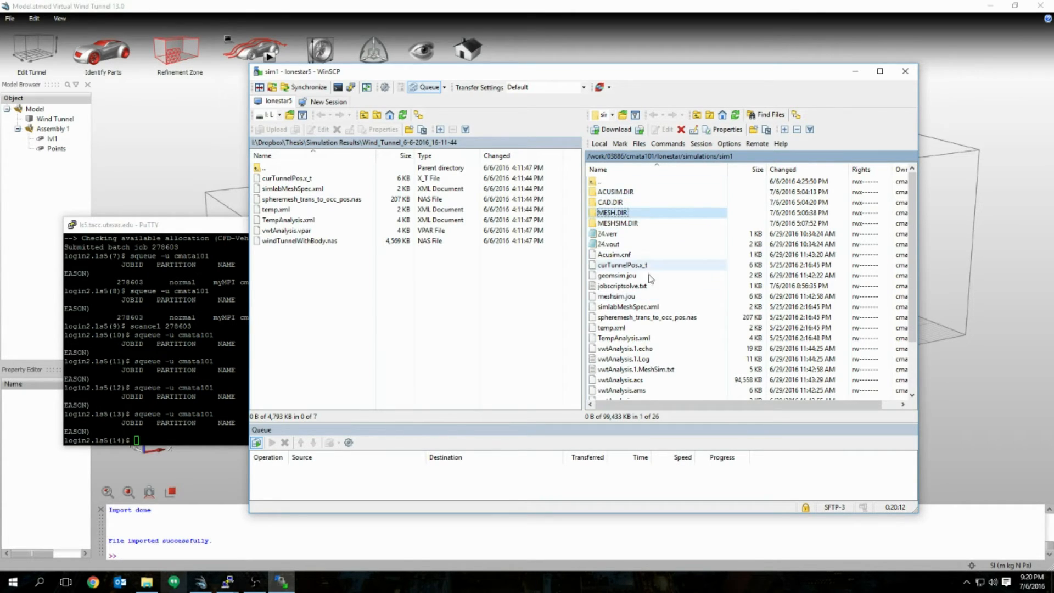
{"action": "left_click", "coordinate": [631, 193]}
{"action": "left_click", "coordinate": [620, 223]}
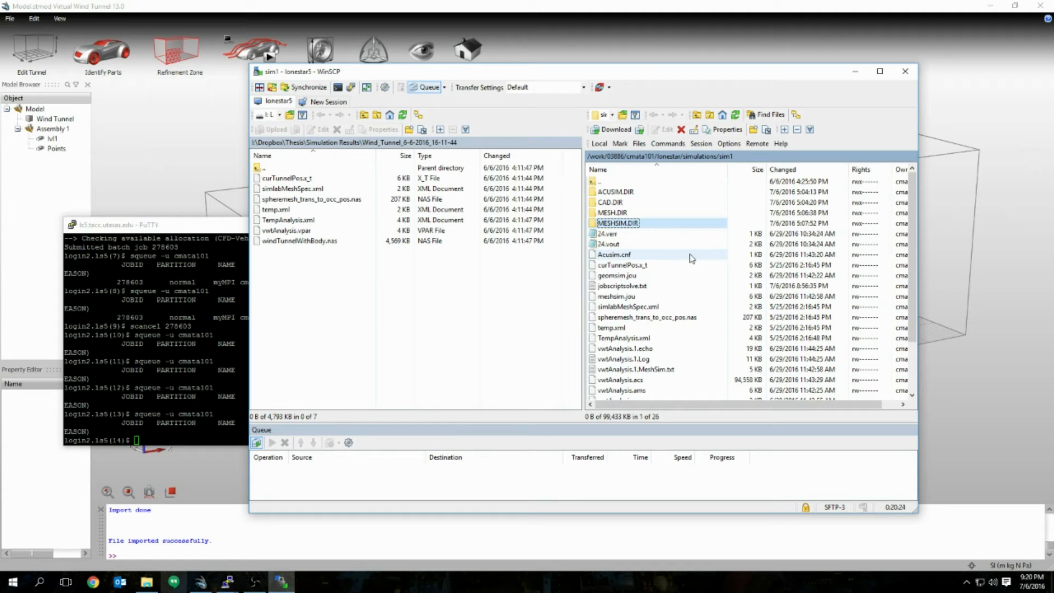
{"action": "left_click", "coordinate": [653, 359]}
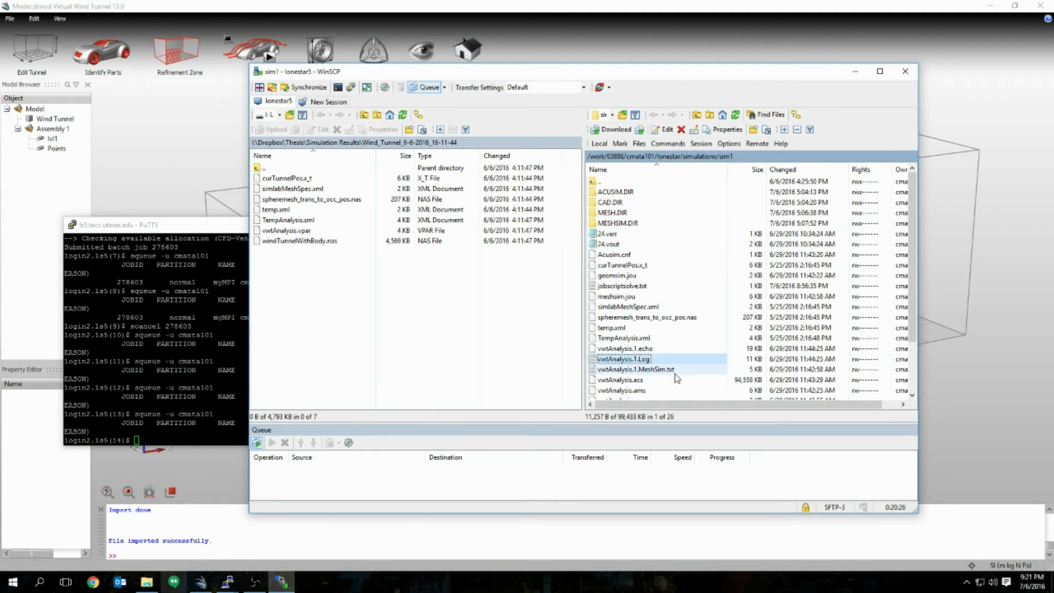
{"action": "left_click", "coordinate": [677, 373]}
{"action": "left_click", "coordinate": [692, 360]}
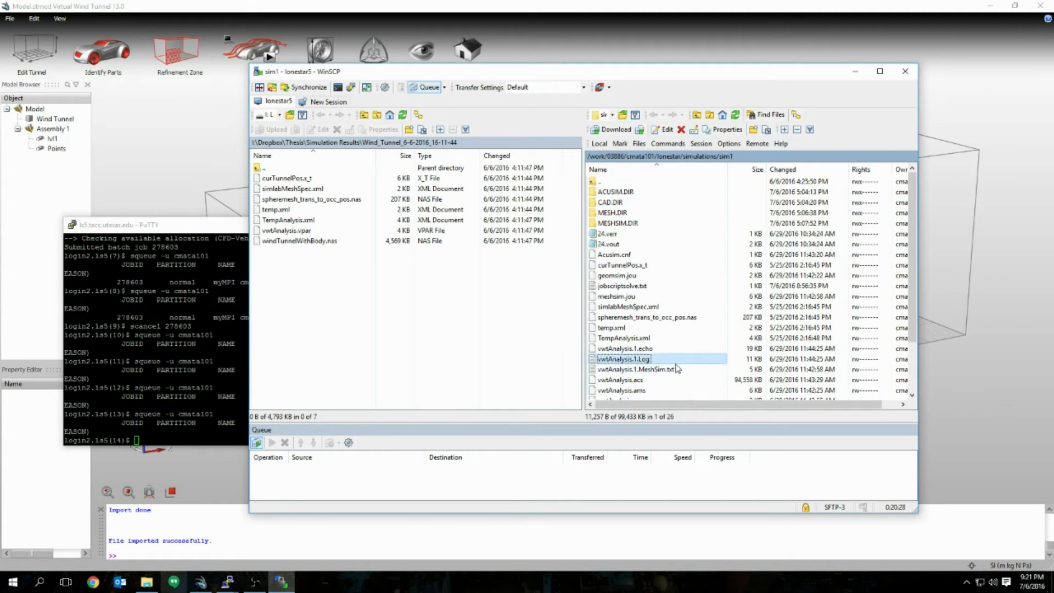
{"action": "left_click", "coordinate": [690, 372]}
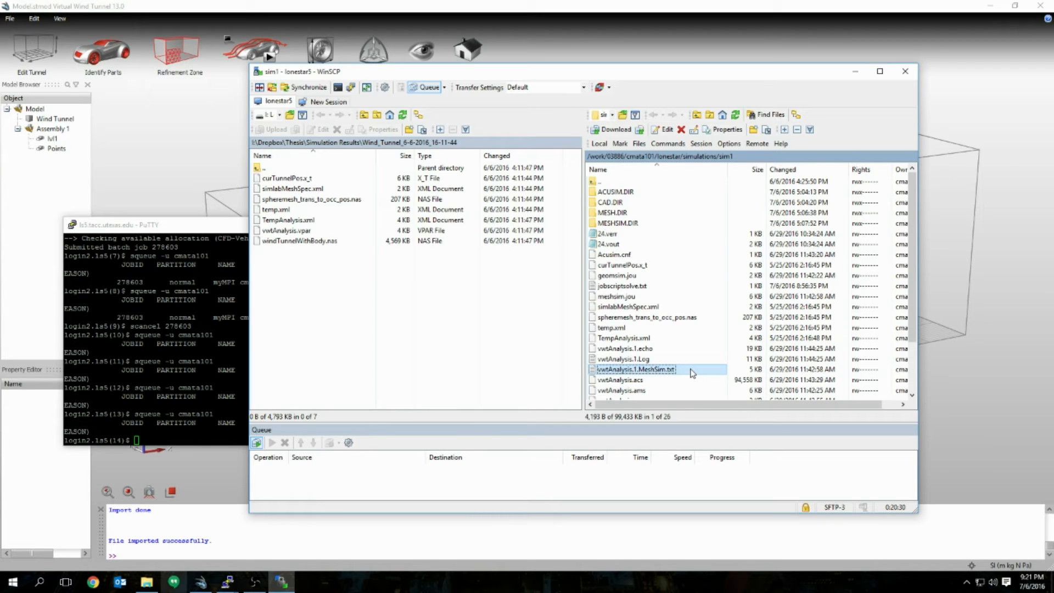
{"action": "double_click", "coordinate": [695, 370]}
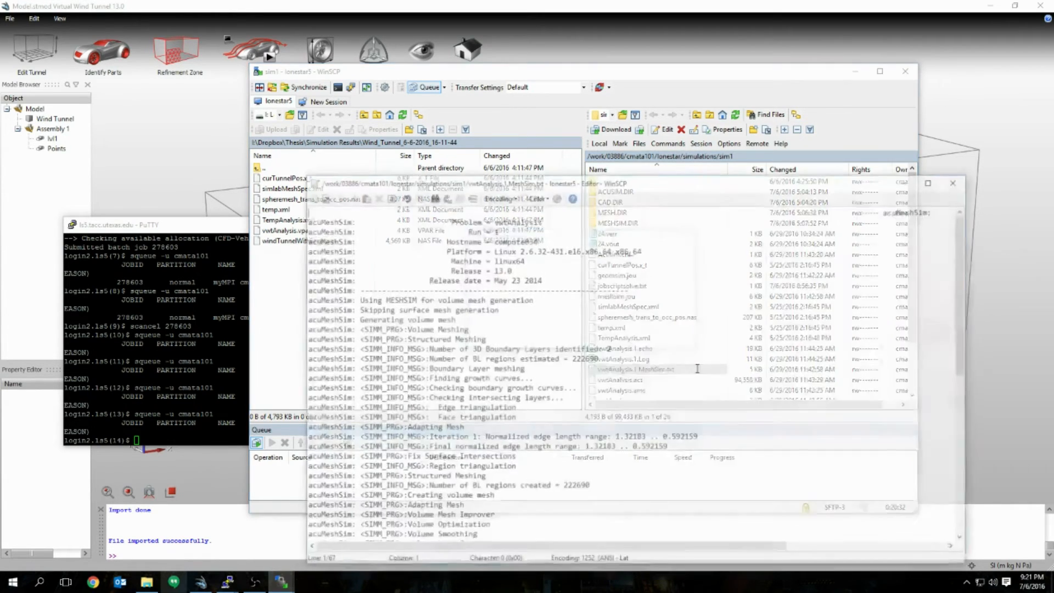
{"action": "left_click_drag", "start_coordinate": [658, 185], "coordinate": [575, 91]}
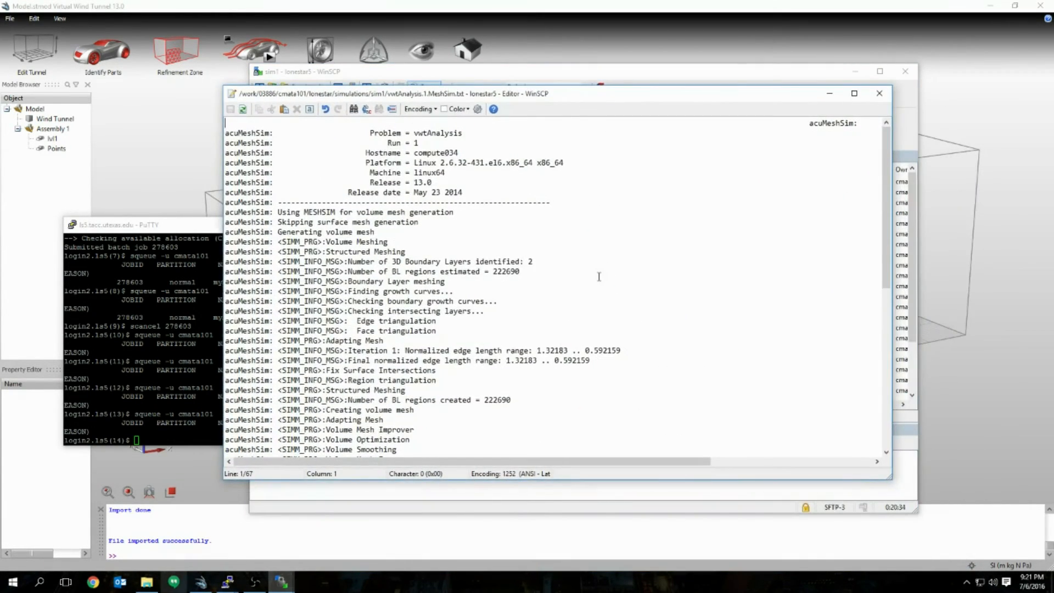
{"action": "scroll", "coordinate": [376, 225], "scroll_direction": "down", "scroll_amount": 2}
{"action": "left_click_drag", "start_coordinate": [256, 202], "coordinate": [453, 291]}
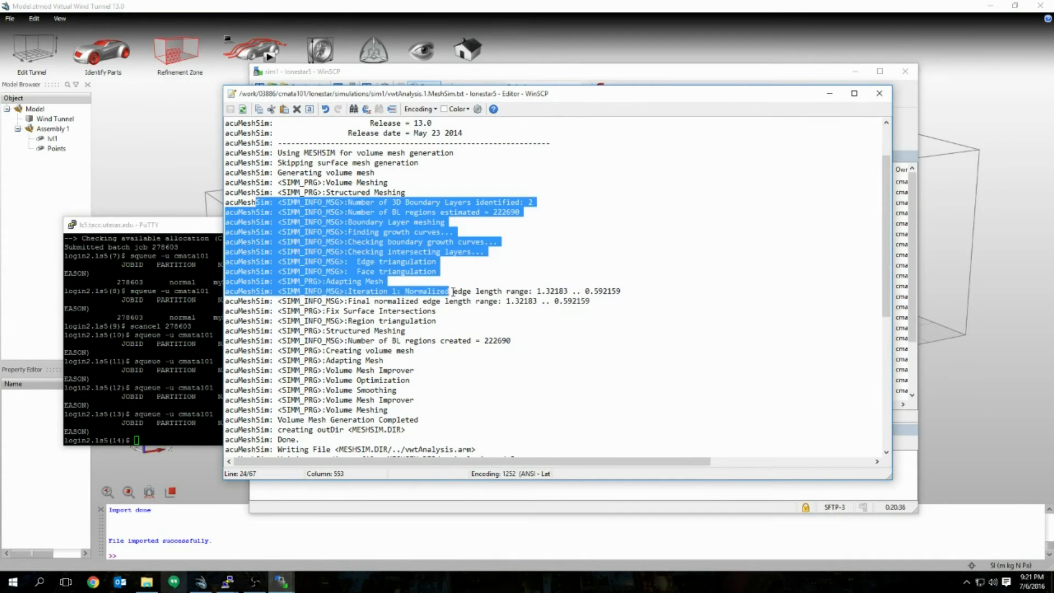
{"action": "left_click", "coordinate": [453, 348]}
{"action": "scroll", "coordinate": [439, 343], "scroll_direction": "down", "scroll_amount": 9}
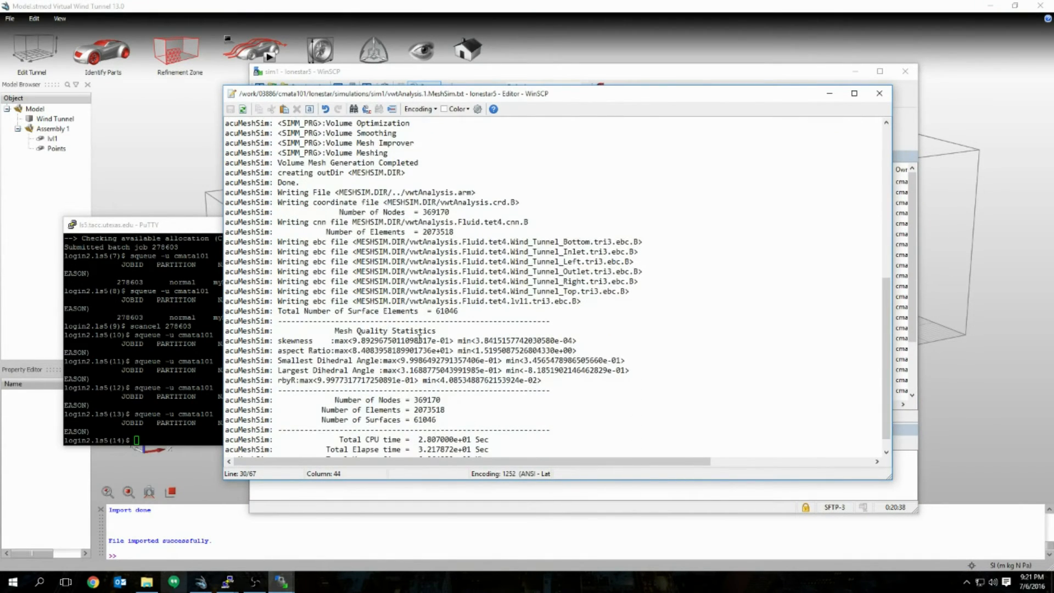
{"action": "scroll", "coordinate": [325, 253], "scroll_direction": "up", "scroll_amount": 8}
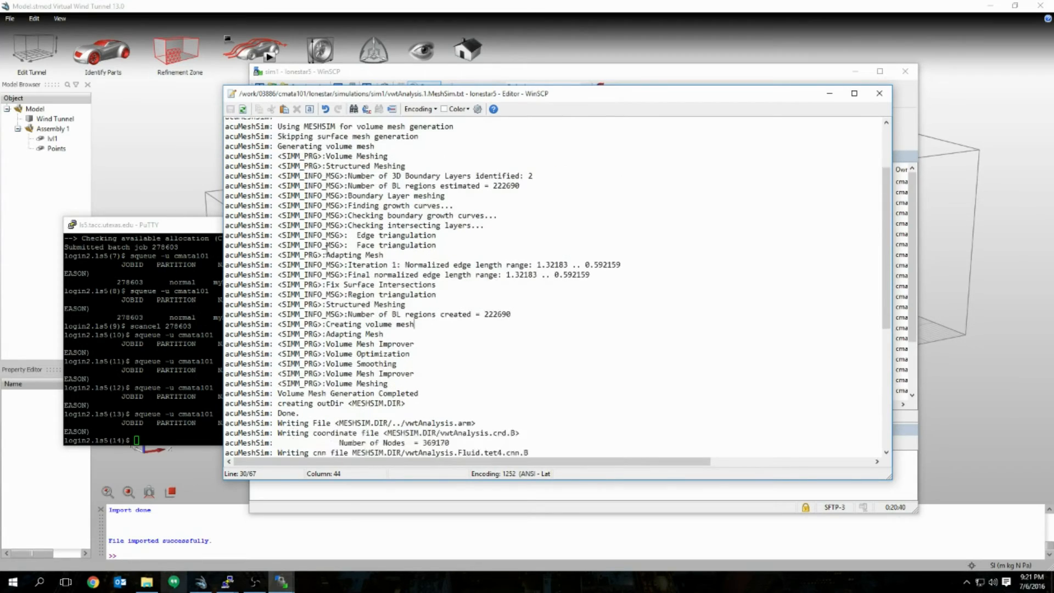
{"action": "scroll", "coordinate": [325, 252], "scroll_direction": "down", "scroll_amount": 8}
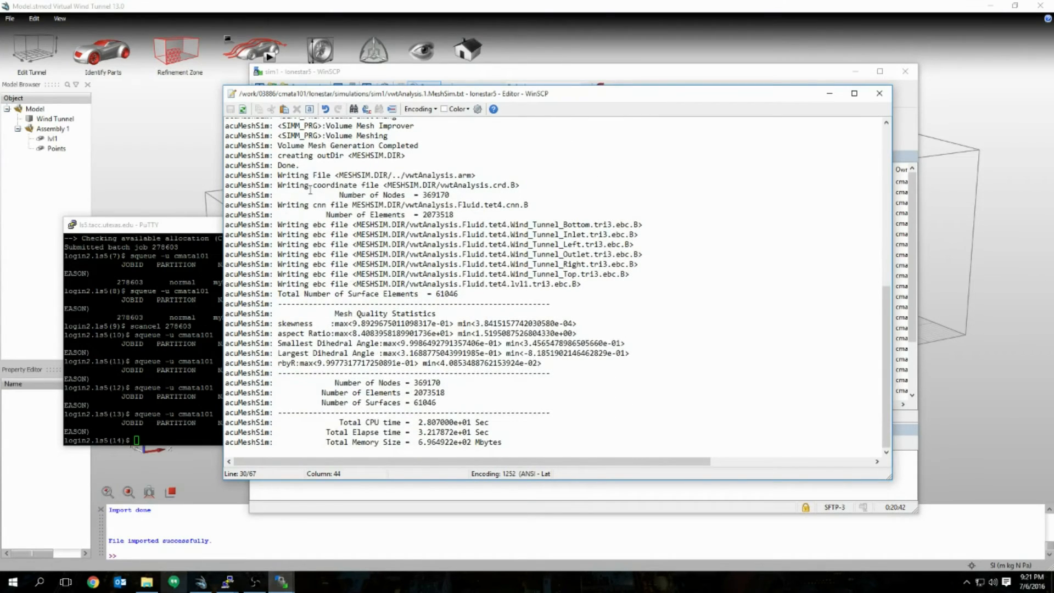
{"action": "scroll", "coordinate": [310, 189], "scroll_direction": "up", "scroll_amount": 10}
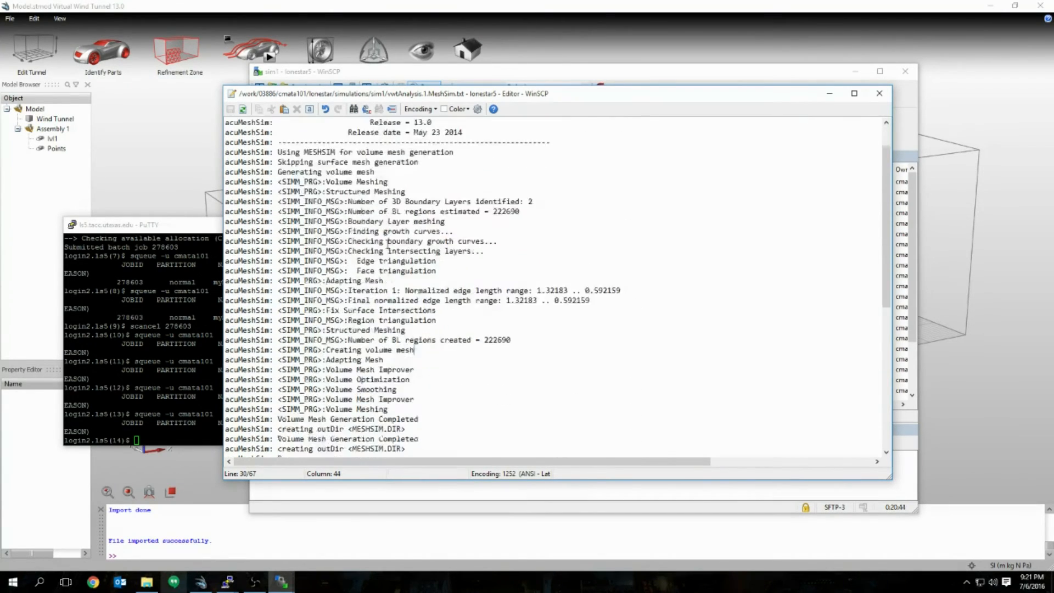
{"action": "scroll", "coordinate": [388, 244], "scroll_direction": "down", "scroll_amount": 9}
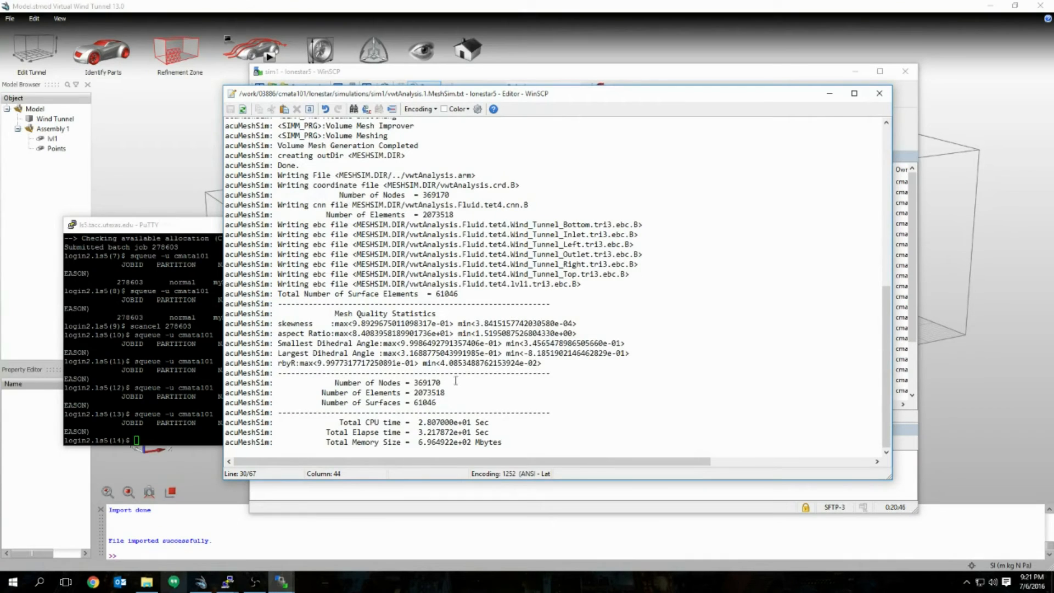
{"action": "left_click_drag", "start_coordinate": [451, 391], "coordinate": [413, 392]}
{"action": "left_click", "coordinate": [458, 389]}
{"action": "scroll", "coordinate": [573, 259], "scroll_direction": "up", "scroll_amount": 6}
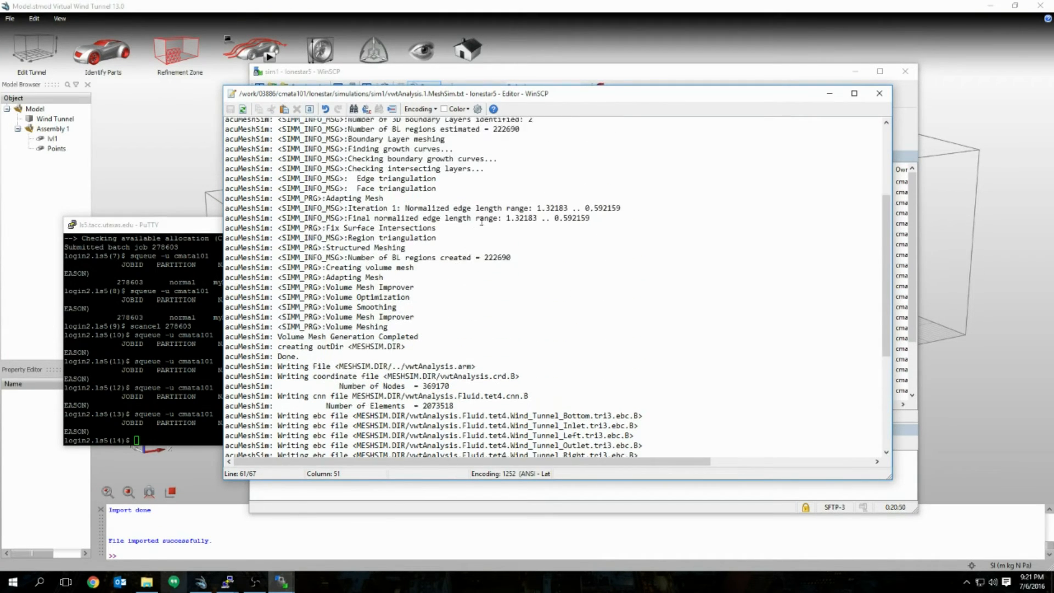
{"action": "scroll", "coordinate": [488, 214], "scroll_direction": "up", "scroll_amount": 2}
{"action": "scroll", "coordinate": [516, 211], "scroll_direction": "down", "scroll_amount": 6}
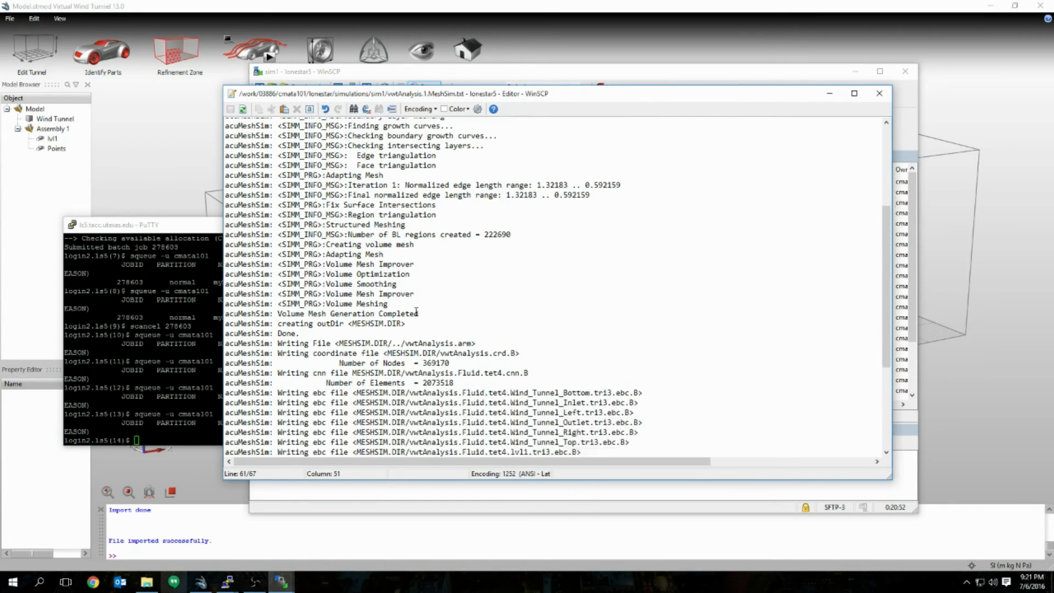
{"action": "scroll", "coordinate": [535, 219], "scroll_direction": "up", "scroll_amount": 9}
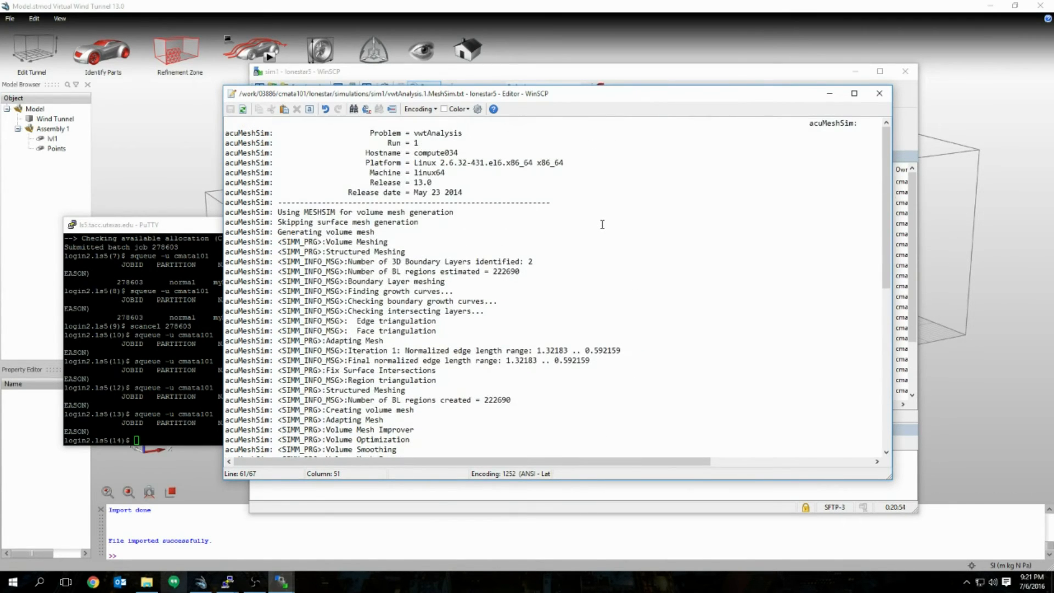
{"action": "left_click", "coordinate": [880, 94]}
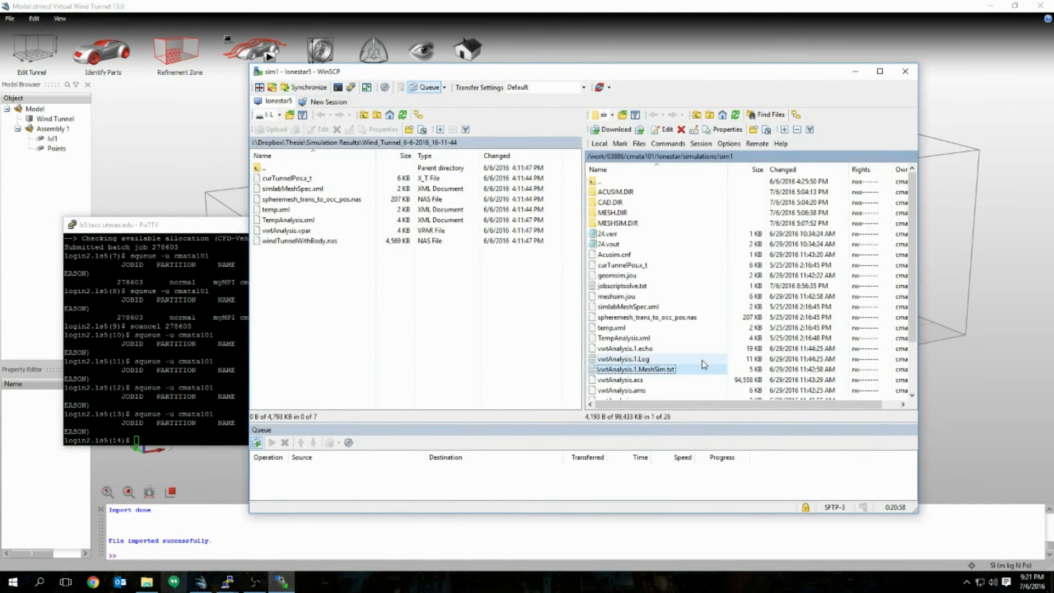
{"action": "left_click", "coordinate": [664, 360]}
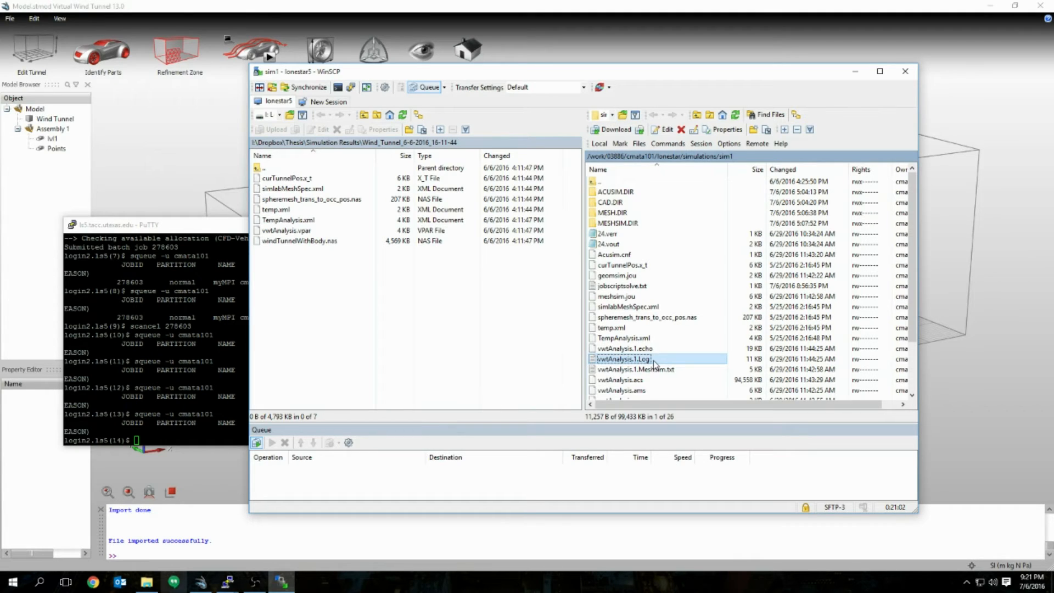
{"action": "left_click", "coordinate": [654, 363]}
{"action": "double_click", "coordinate": [670, 360]}
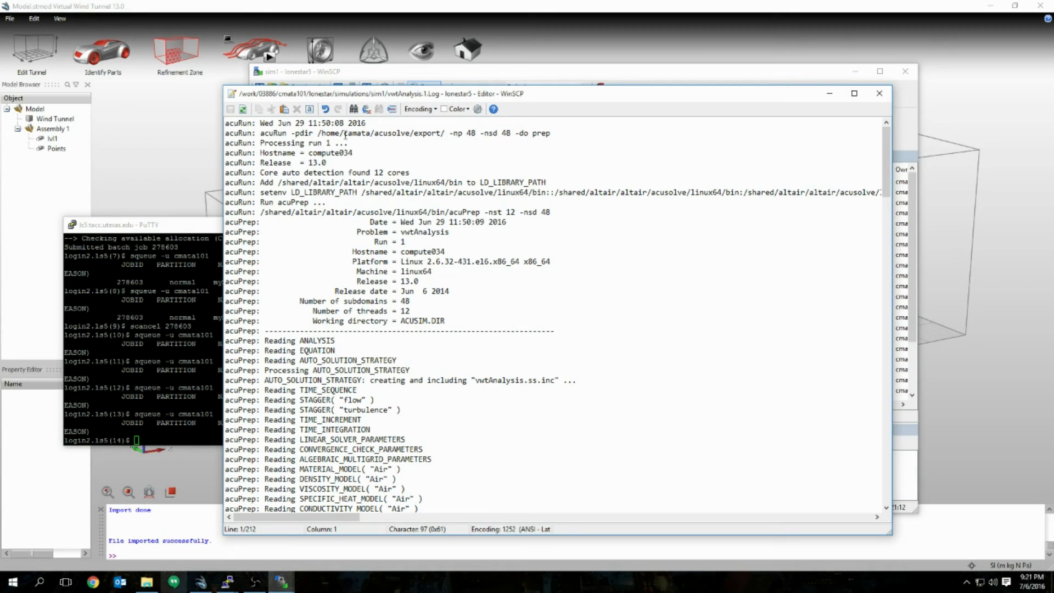
{"action": "scroll", "coordinate": [320, 169], "scroll_direction": "down", "scroll_amount": 7}
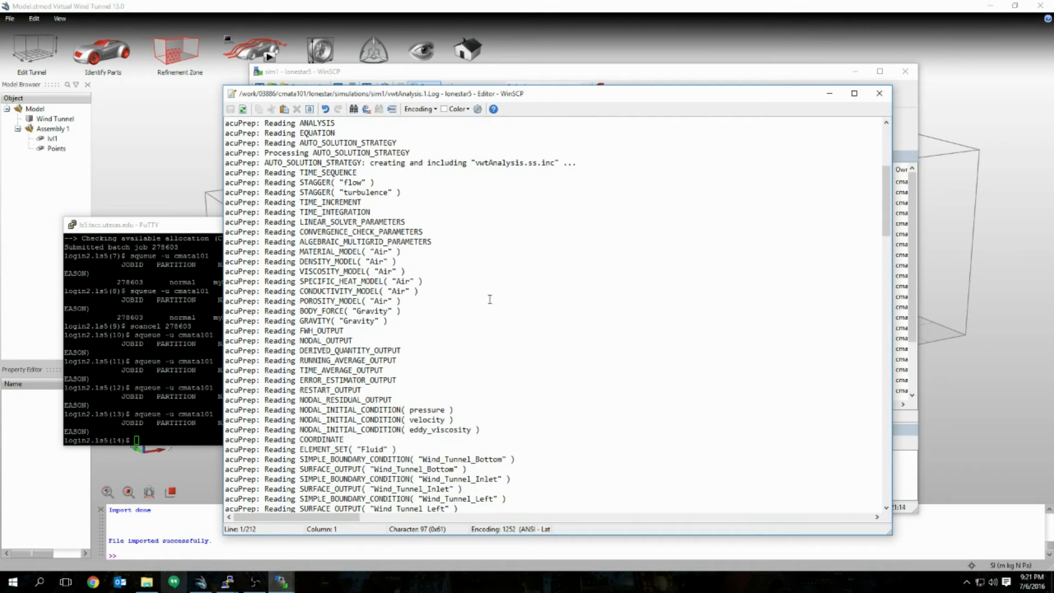
{"action": "scroll", "coordinate": [374, 216], "scroll_direction": "down", "scroll_amount": 1}
{"action": "scroll", "coordinate": [388, 245], "scroll_direction": "up", "scroll_amount": 3}
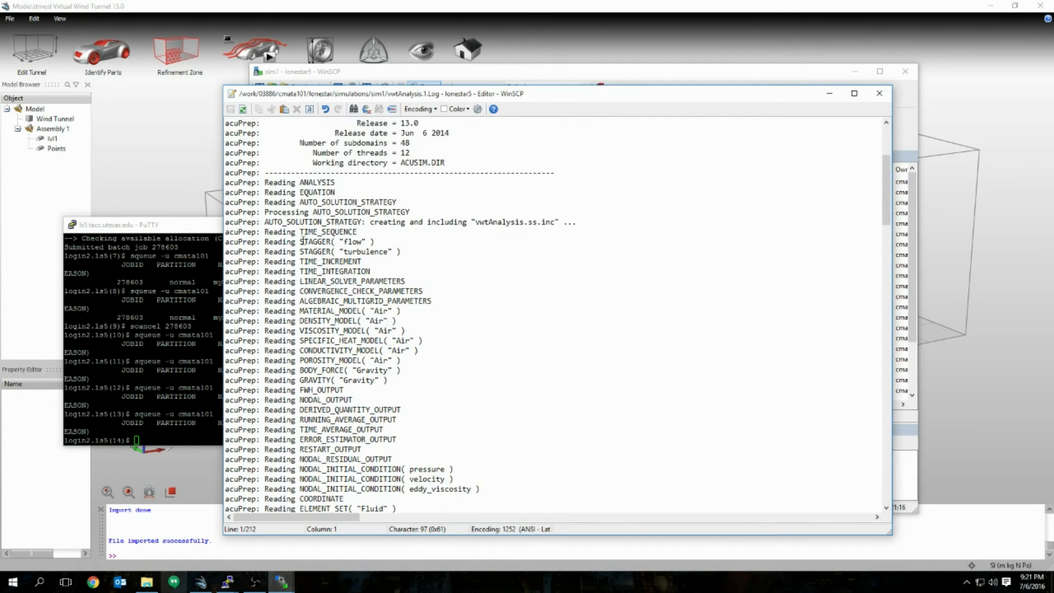
{"action": "scroll", "coordinate": [307, 222], "scroll_direction": "down", "scroll_amount": 3}
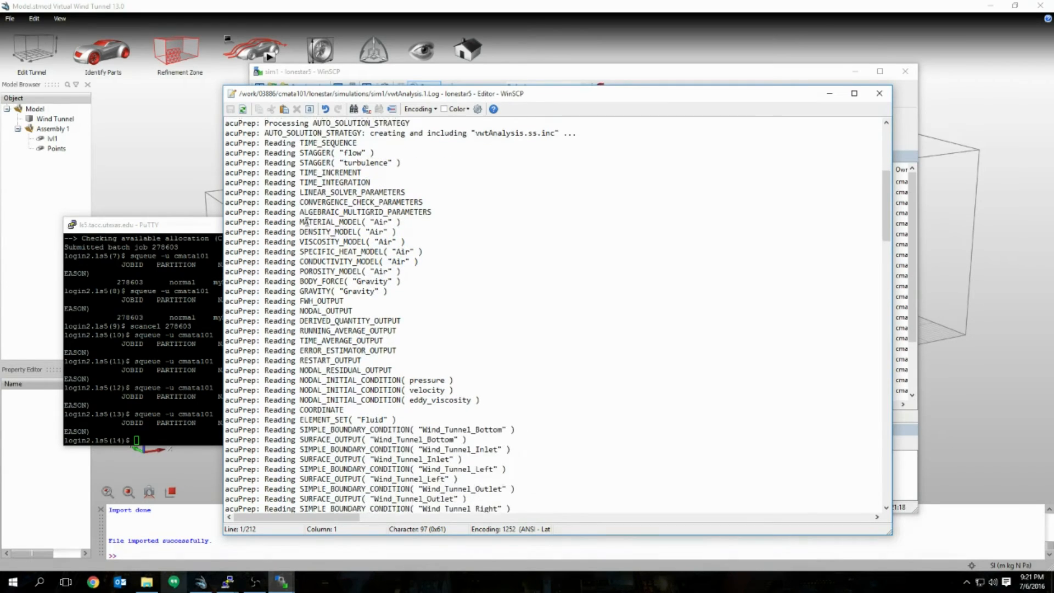
{"action": "scroll", "coordinate": [387, 280], "scroll_direction": "down", "scroll_amount": 2}
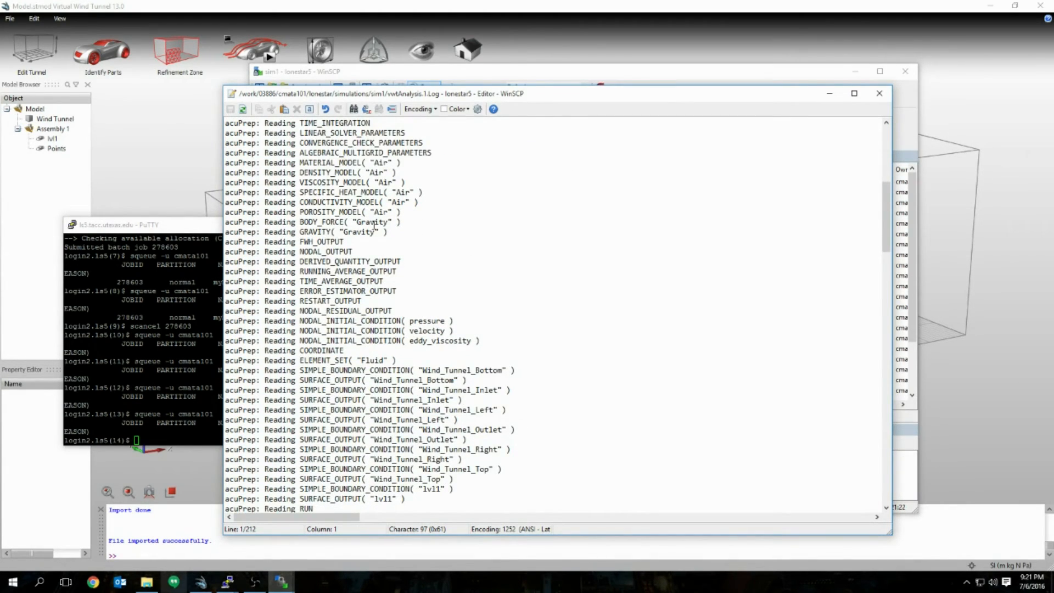
{"action": "scroll", "coordinate": [379, 248], "scroll_direction": "down", "scroll_amount": 11}
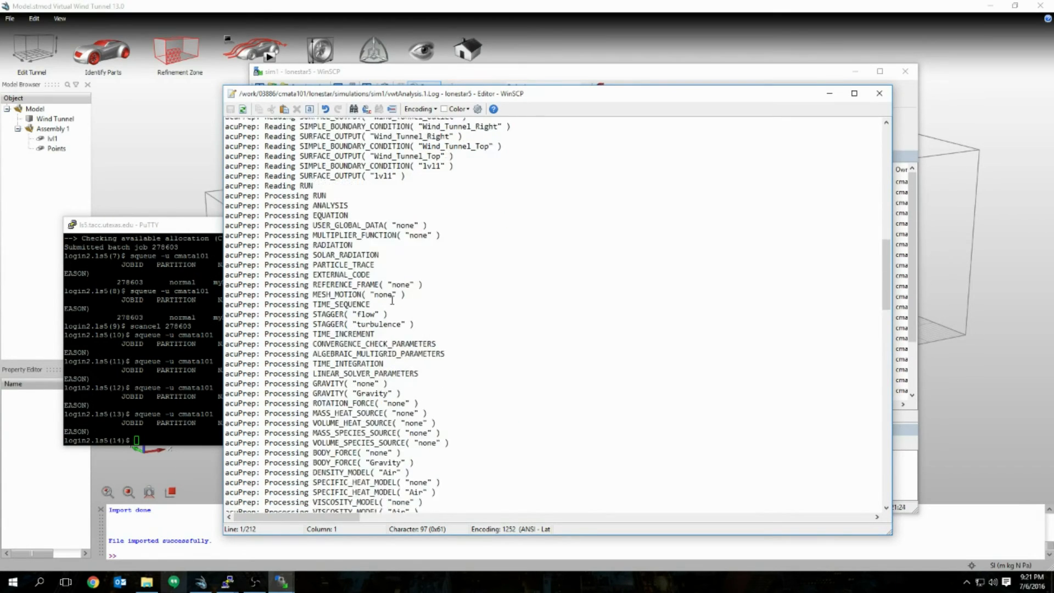
{"action": "scroll", "coordinate": [392, 300], "scroll_direction": "down", "scroll_amount": 20}
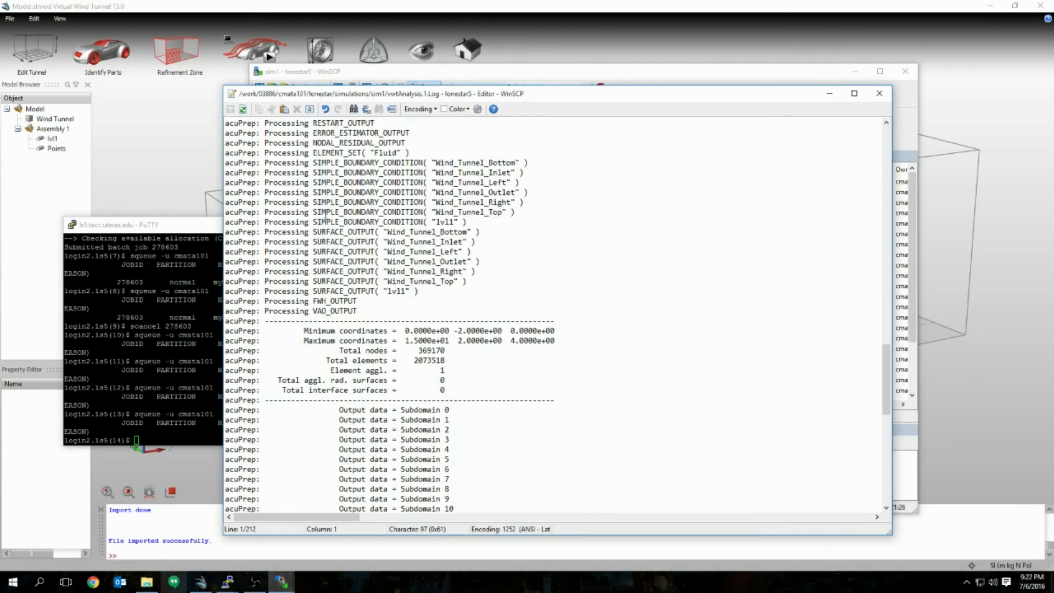
{"action": "scroll", "coordinate": [357, 352], "scroll_direction": "down", "scroll_amount": 17}
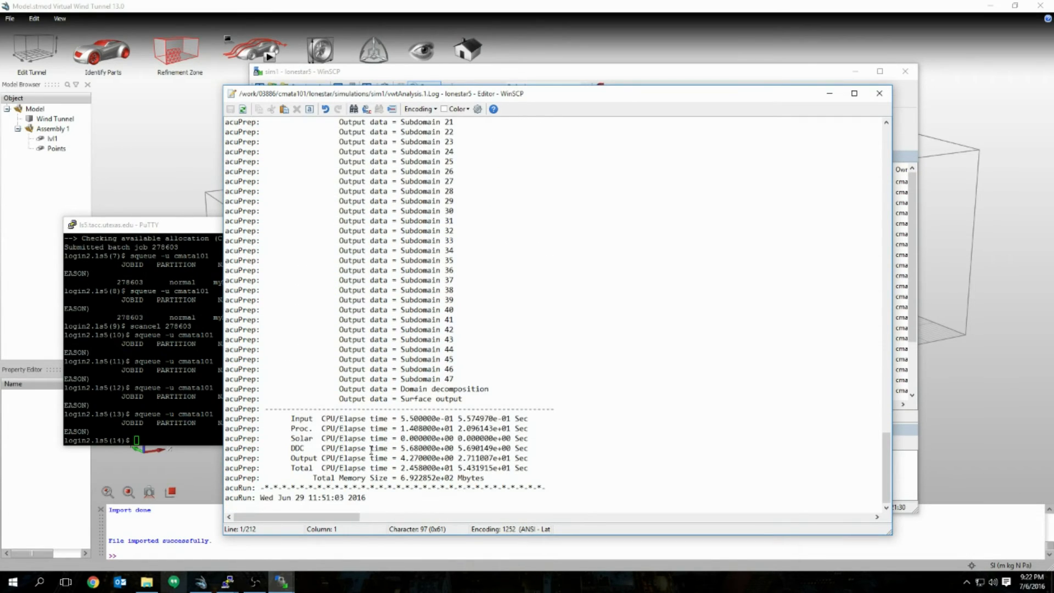
{"action": "left_click_drag", "start_coordinate": [503, 478], "coordinate": [317, 399]}
{"action": "left_click", "coordinate": [559, 369]}
{"action": "scroll", "coordinate": [556, 385], "scroll_direction": "up", "scroll_amount": 20}
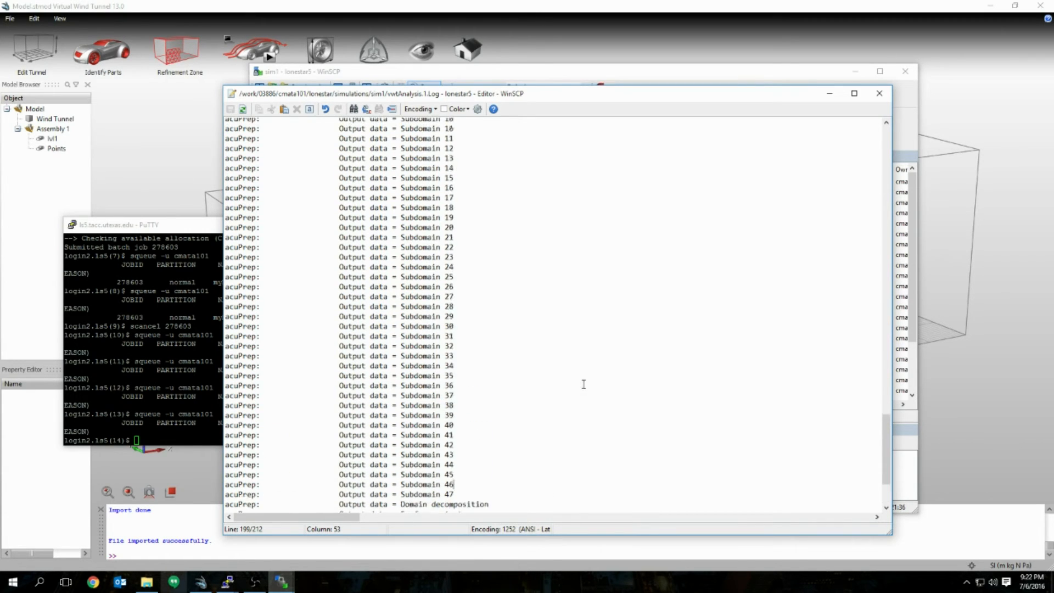
{"action": "scroll", "coordinate": [584, 383], "scroll_direction": "up", "scroll_amount": 20}
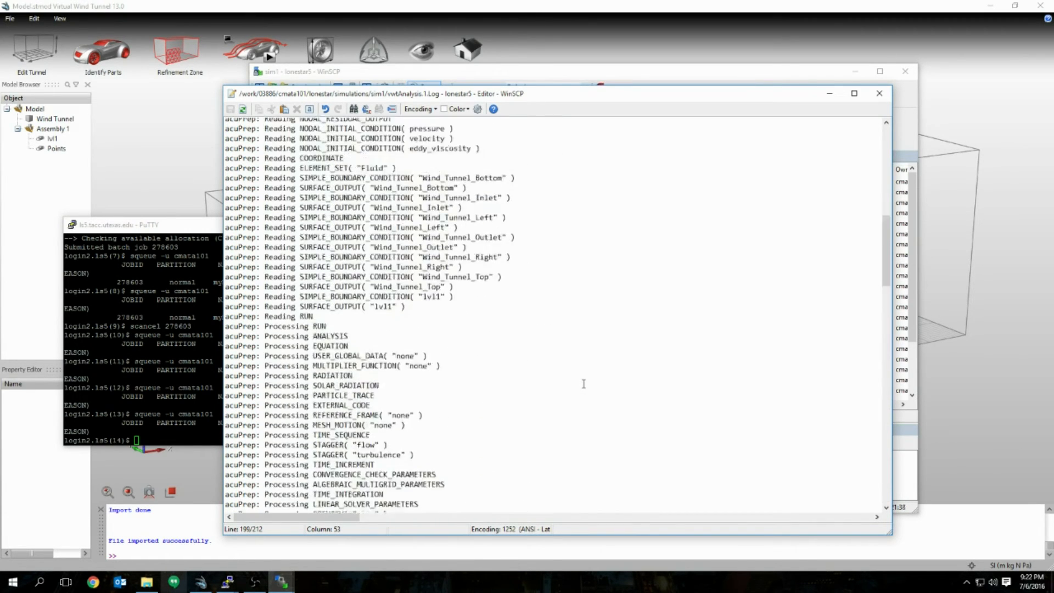
{"action": "left_click", "coordinate": [879, 93]}
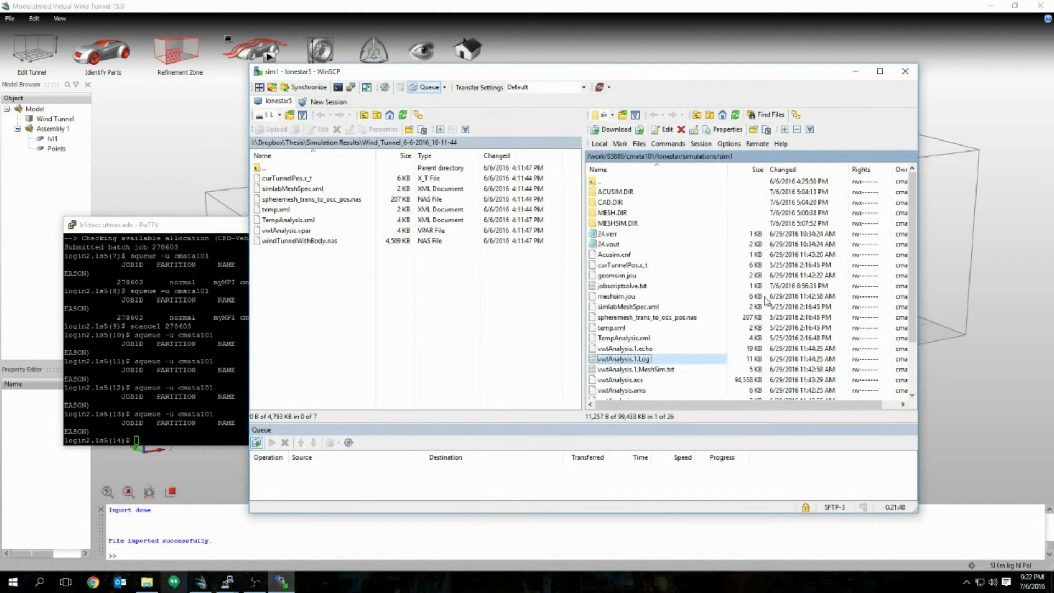
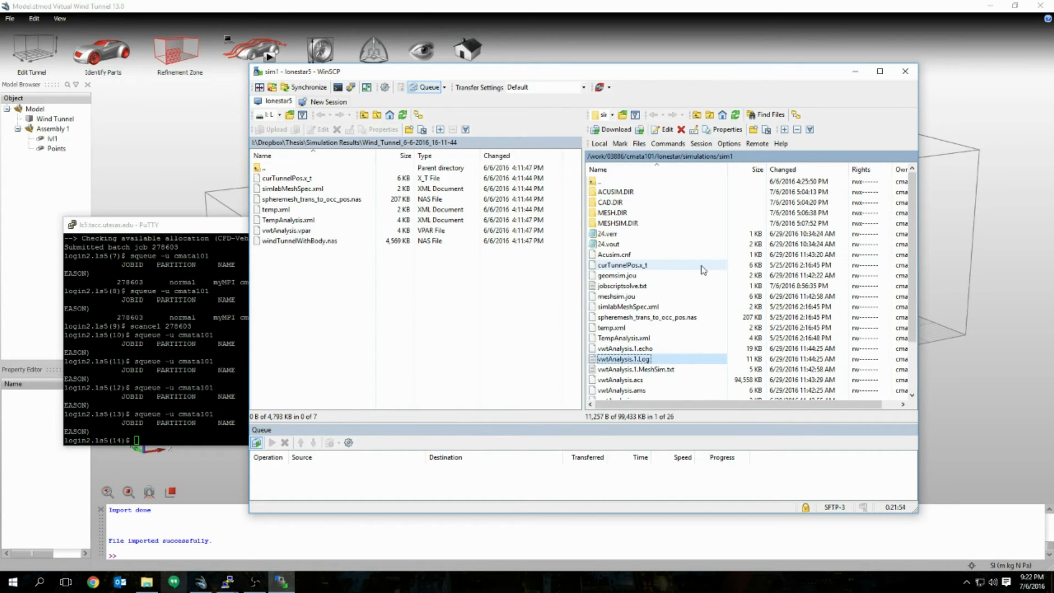
Step: Open vwtAnalysis.1.Log, scroll through it, and close the log viewer
{"action": "double_click", "coordinate": [672, 362]}
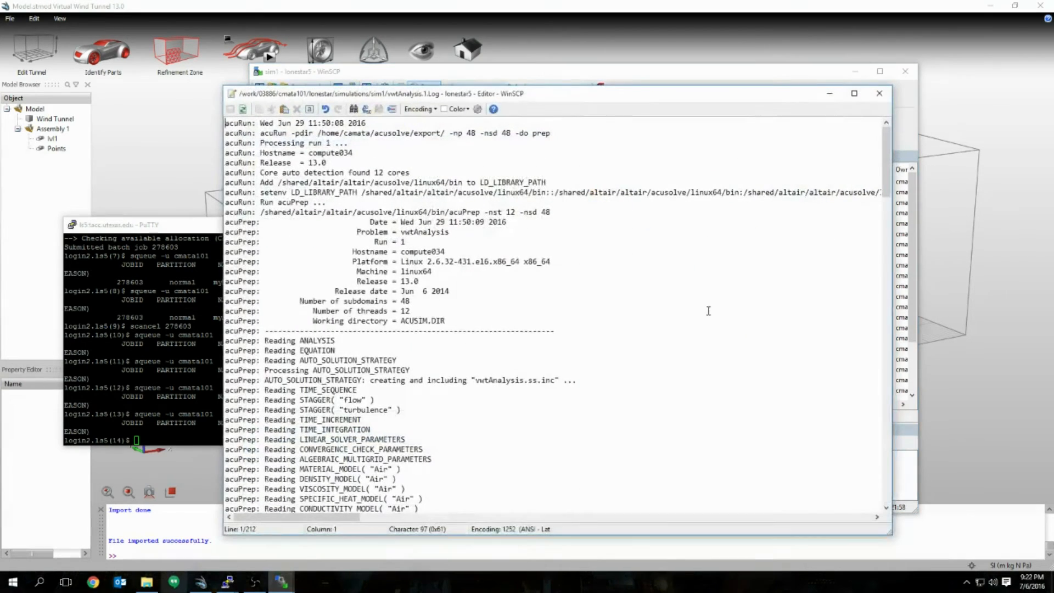
{"action": "scroll", "coordinate": [659, 263], "scroll_direction": "down", "scroll_amount": 19}
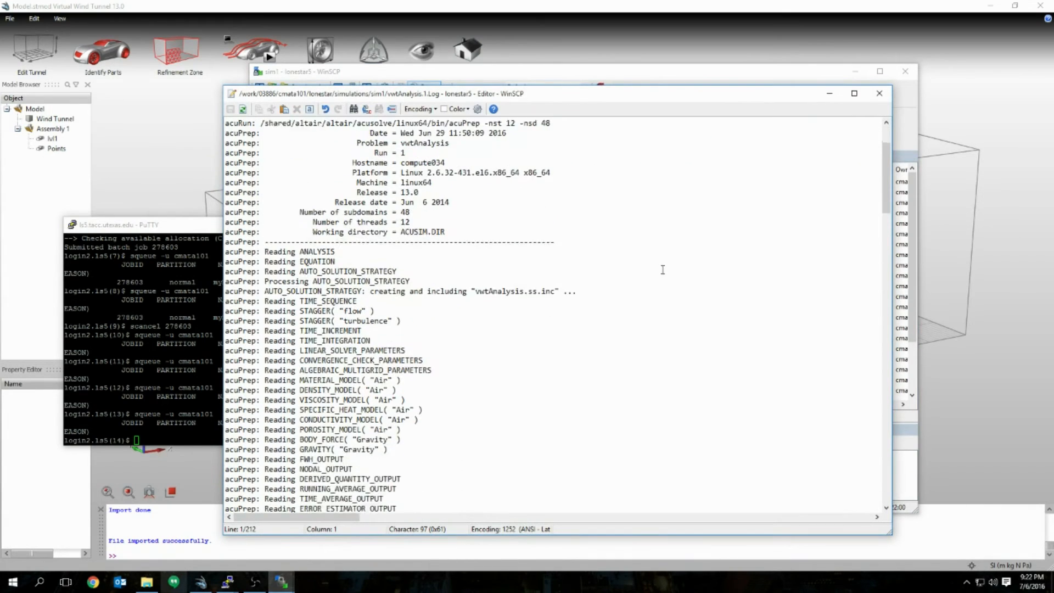
{"action": "scroll", "coordinate": [657, 280], "scroll_direction": "down", "scroll_amount": 20}
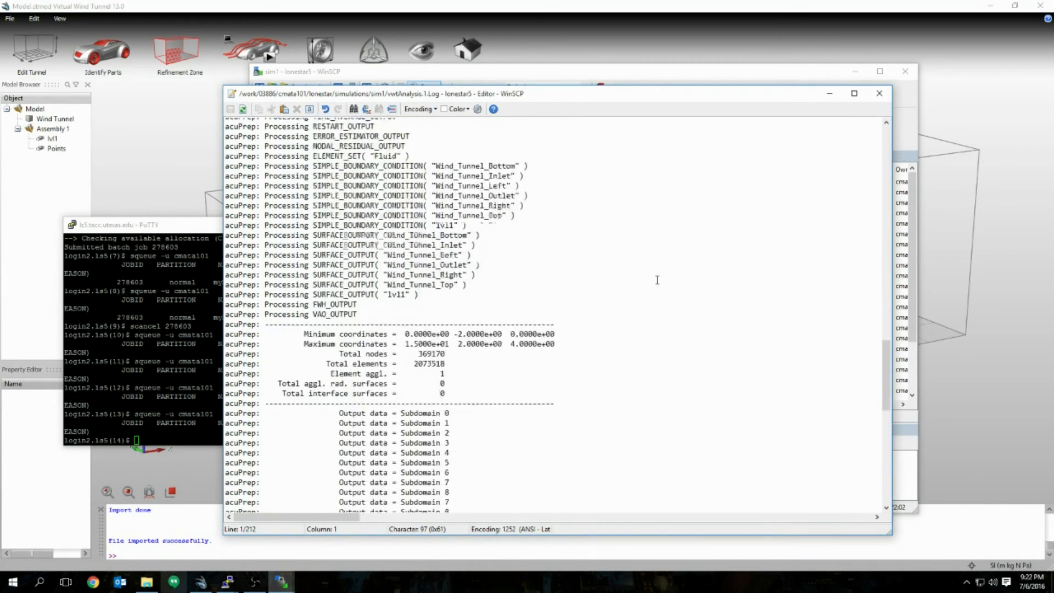
{"action": "scroll", "coordinate": [748, 276], "scroll_direction": "down", "scroll_amount": 10}
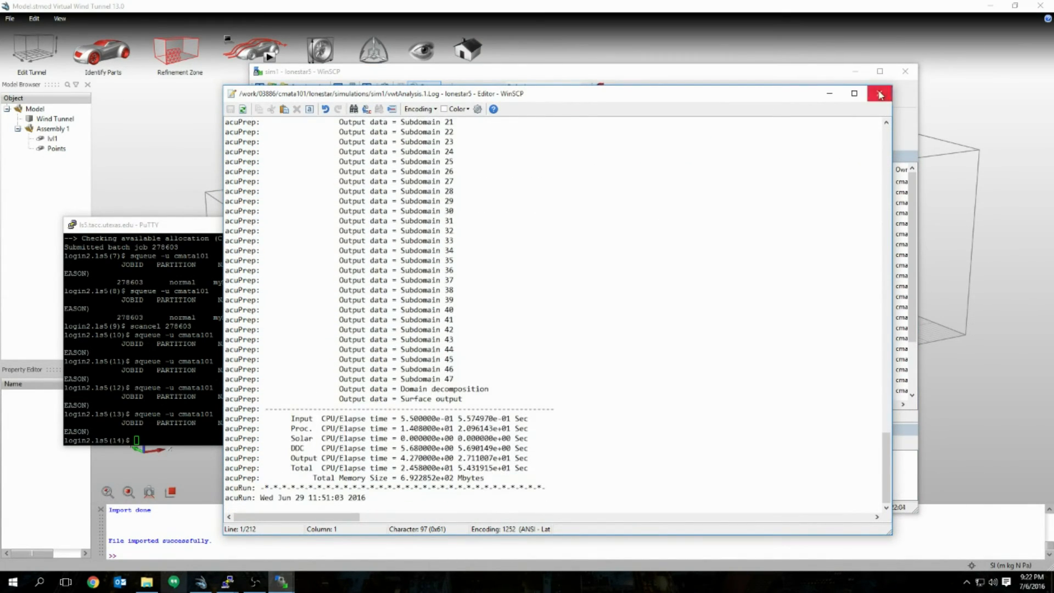
{"action": "left_click", "coordinate": [879, 93]}
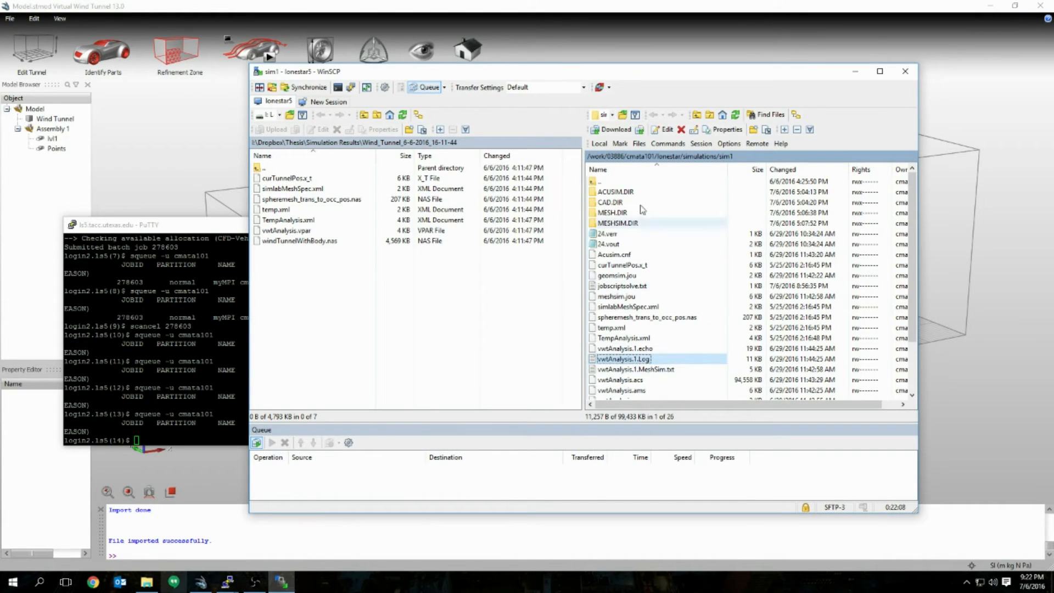
Step: Select jobscriptsolve.txt in the remote sim1 folder, cancelling an accidental rename
{"action": "scroll", "coordinate": [691, 307], "scroll_direction": "down", "scroll_amount": 2}
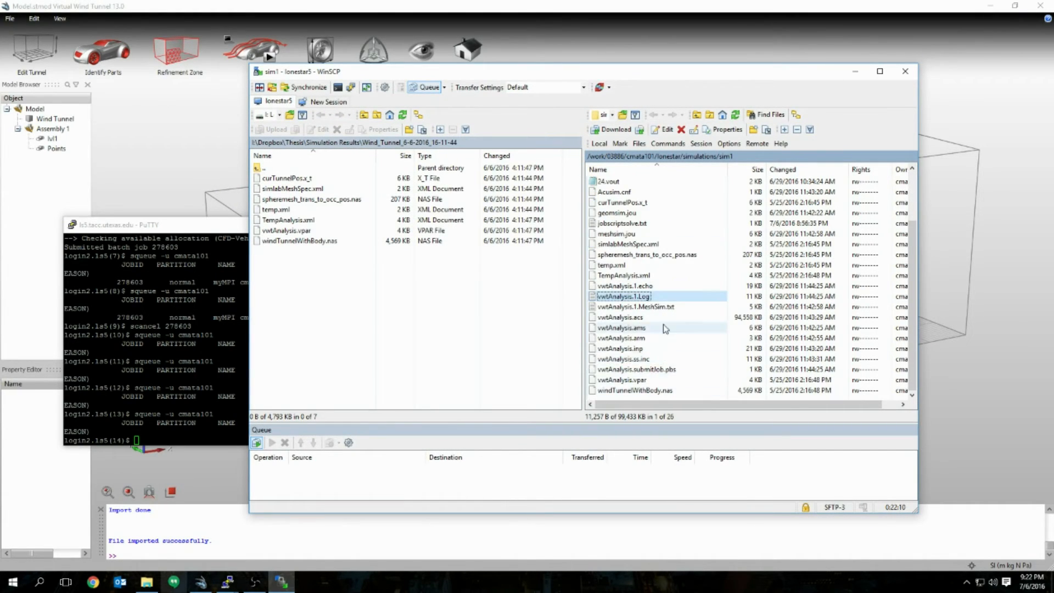
{"action": "scroll", "coordinate": [667, 379], "scroll_direction": "up", "scroll_amount": 2}
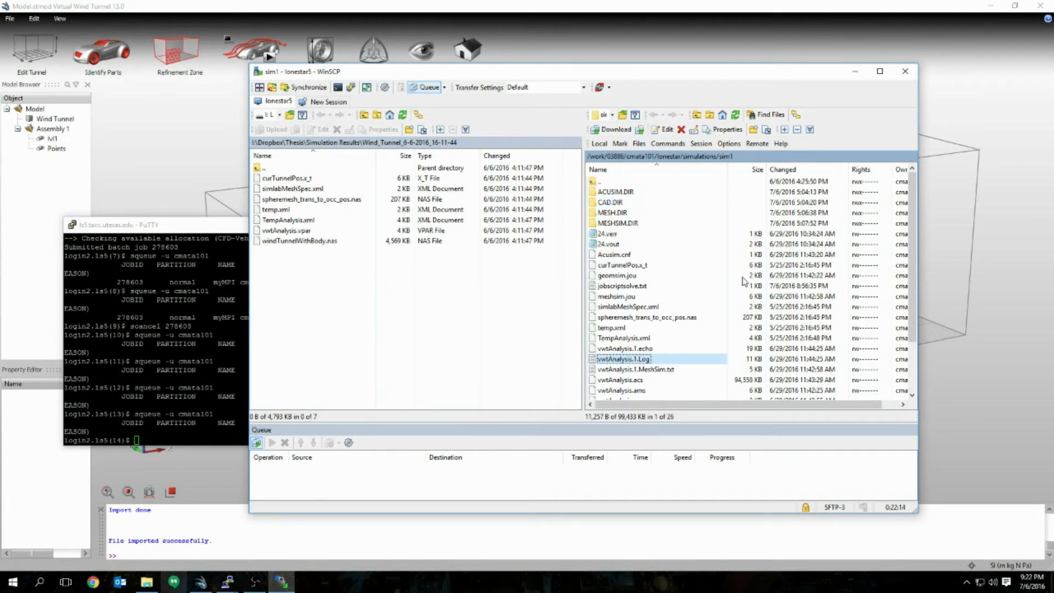
{"action": "left_click", "coordinate": [665, 288]}
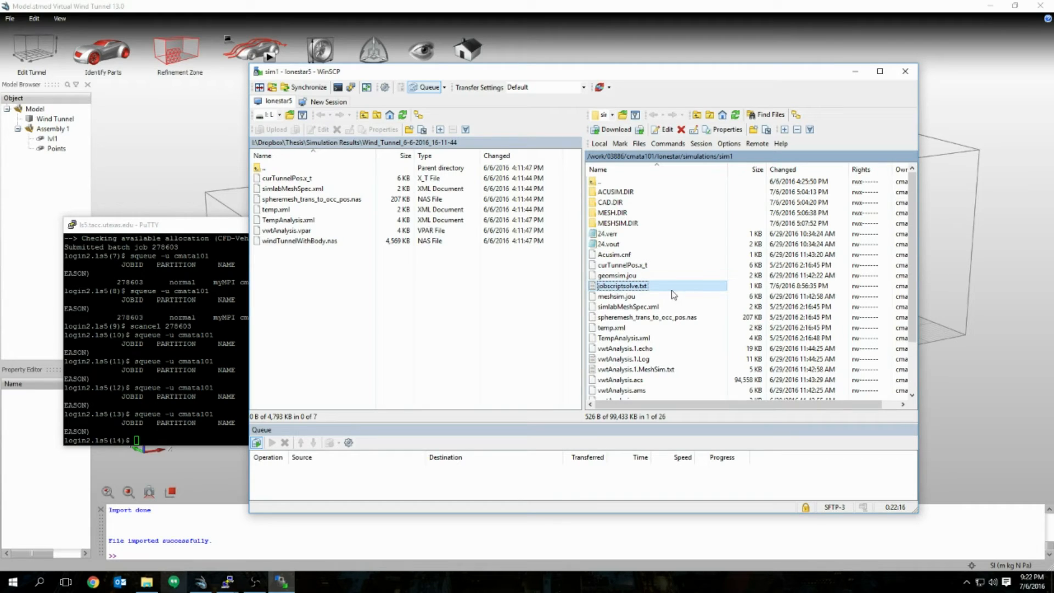
{"action": "left_click", "coordinate": [667, 328]}
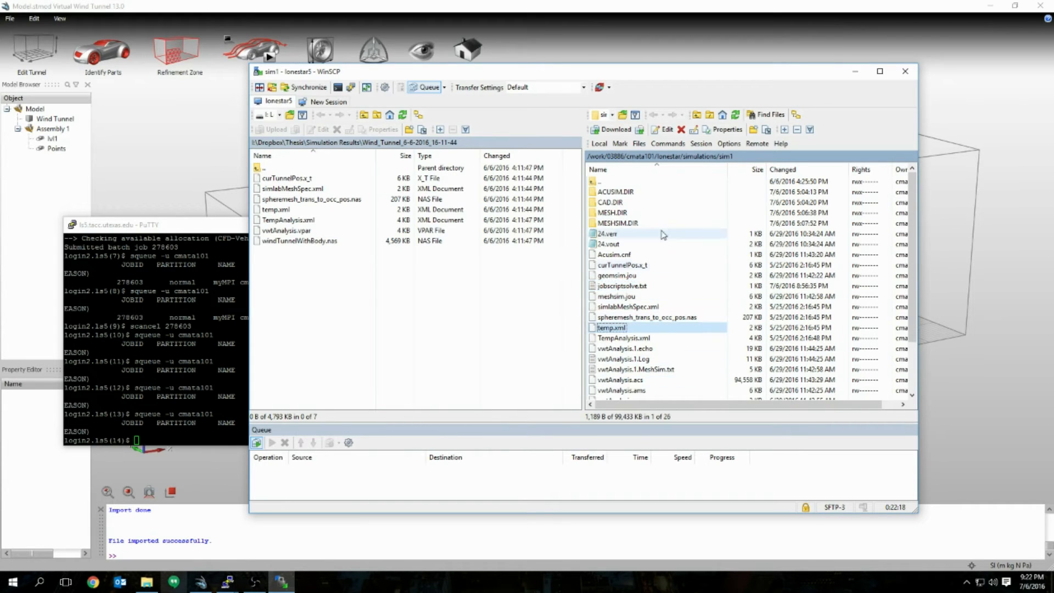
{"action": "scroll", "coordinate": [670, 320], "scroll_direction": "down", "scroll_amount": 2}
{"action": "scroll", "coordinate": [670, 320], "scroll_direction": "up", "scroll_amount": 2}
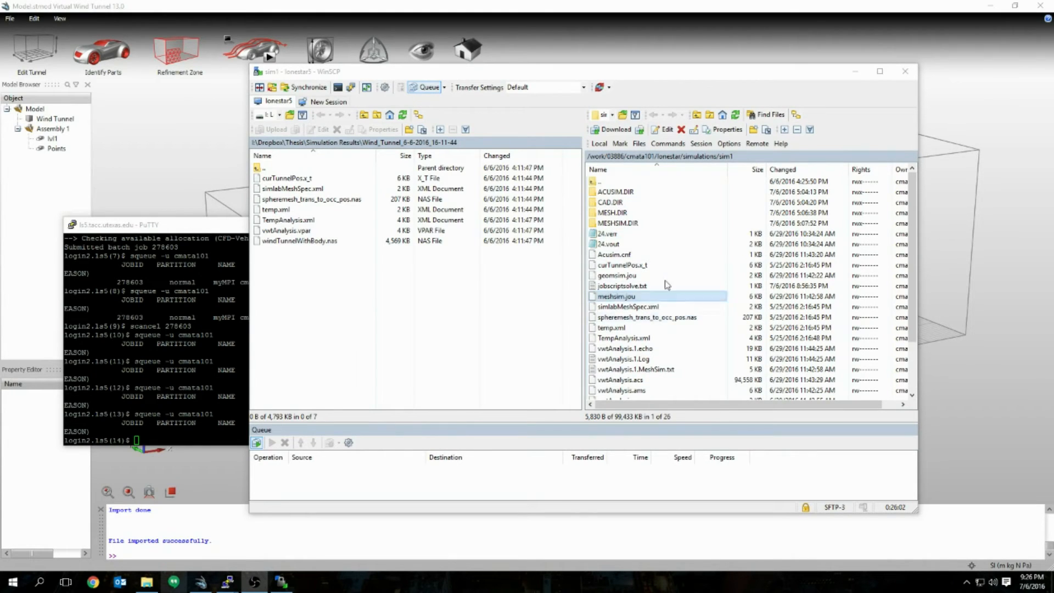
{"action": "left_click", "coordinate": [657, 295]}
{"action": "left_click", "coordinate": [665, 286]}
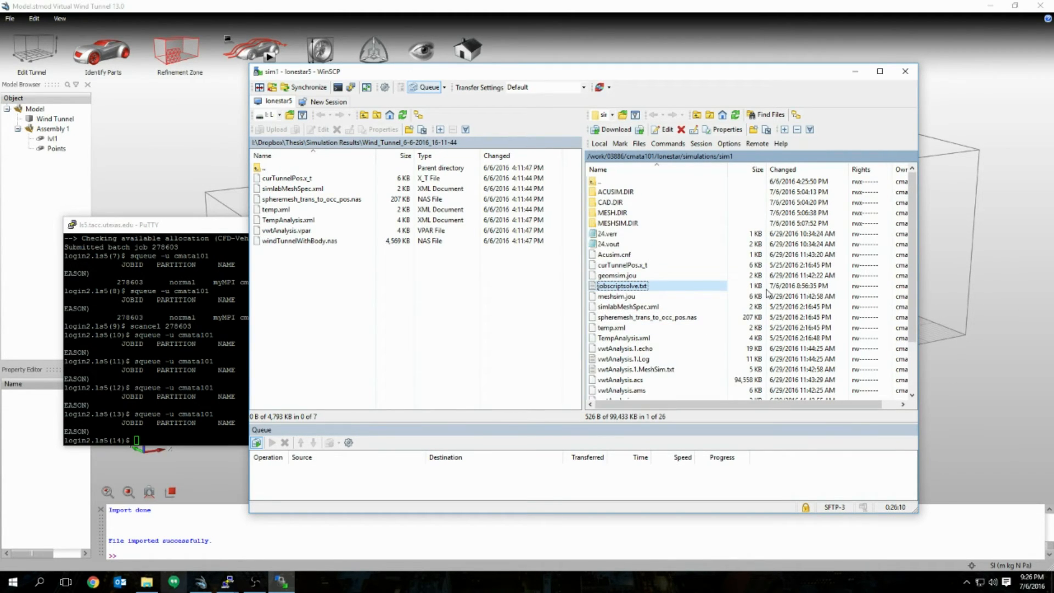
{"action": "left_click", "coordinate": [645, 286]}
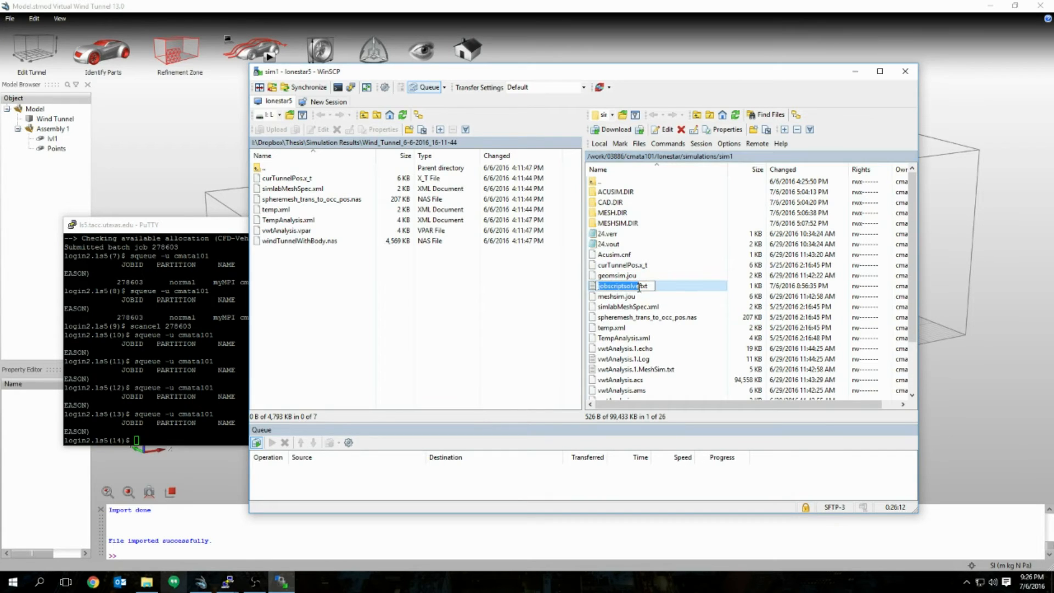
{"action": "left_click", "coordinate": [665, 289]}
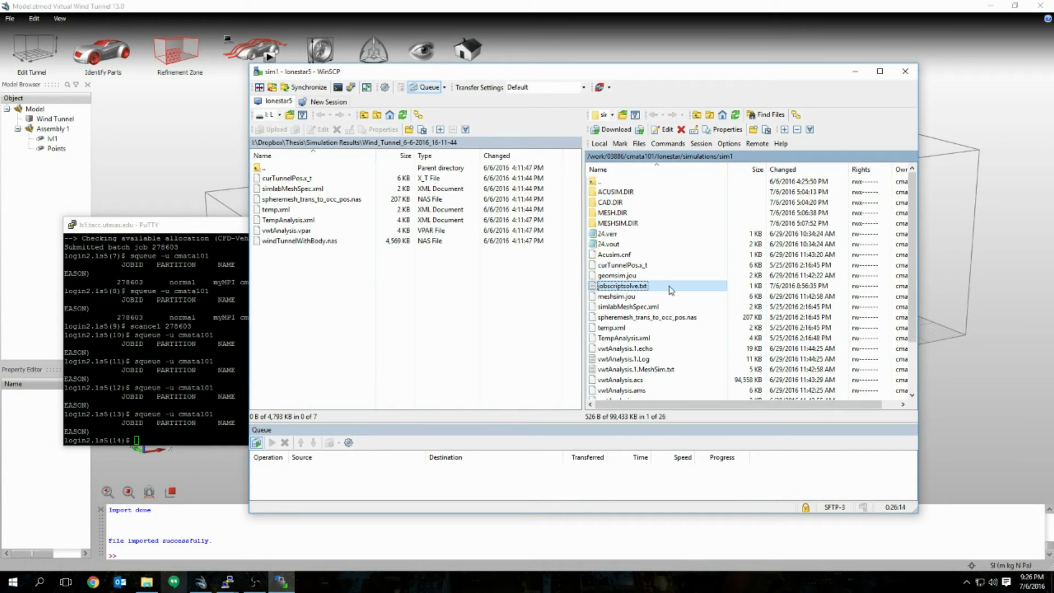
Step: Open jobscriptsolve.txt in the editor, reposition its window, and highlight the #SBATCH header lines
{"action": "double_click", "coordinate": [670, 289]}
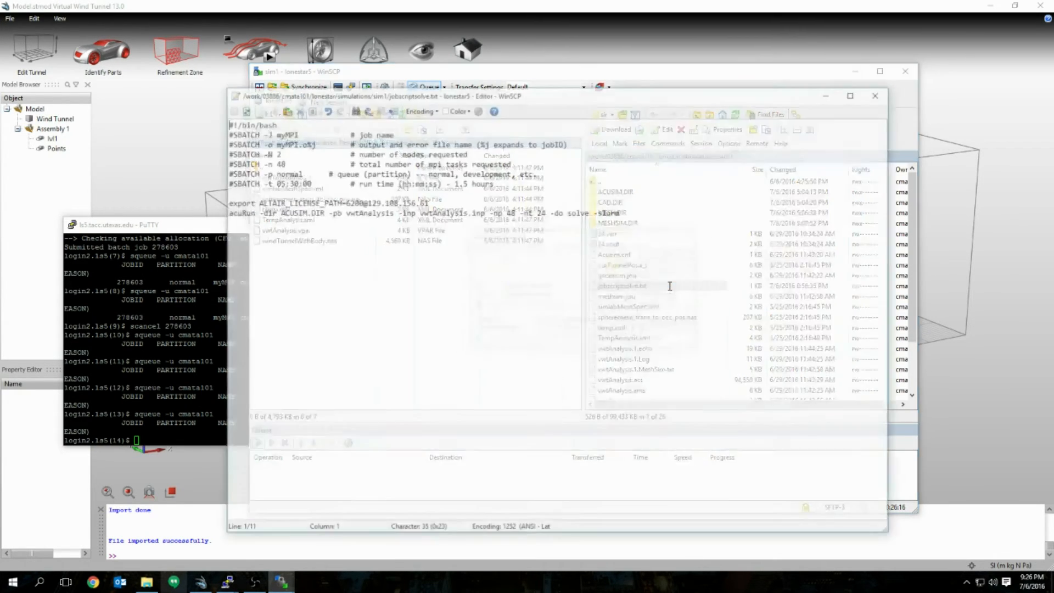
{"action": "left_click_drag", "start_coordinate": [757, 198], "coordinate": [745, 181]}
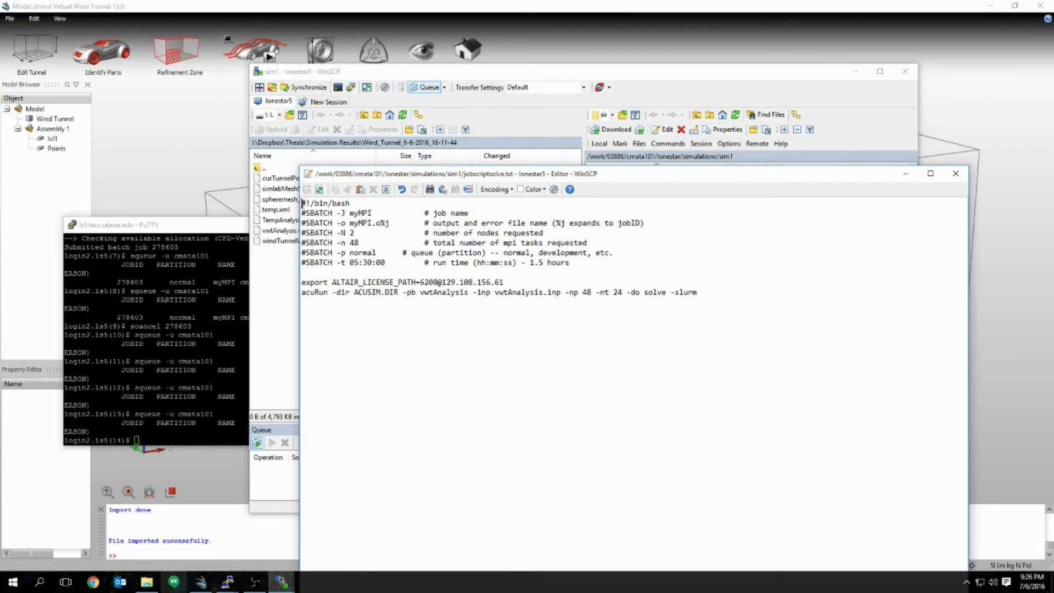
{"action": "left_click_drag", "start_coordinate": [302, 203], "coordinate": [629, 262]}
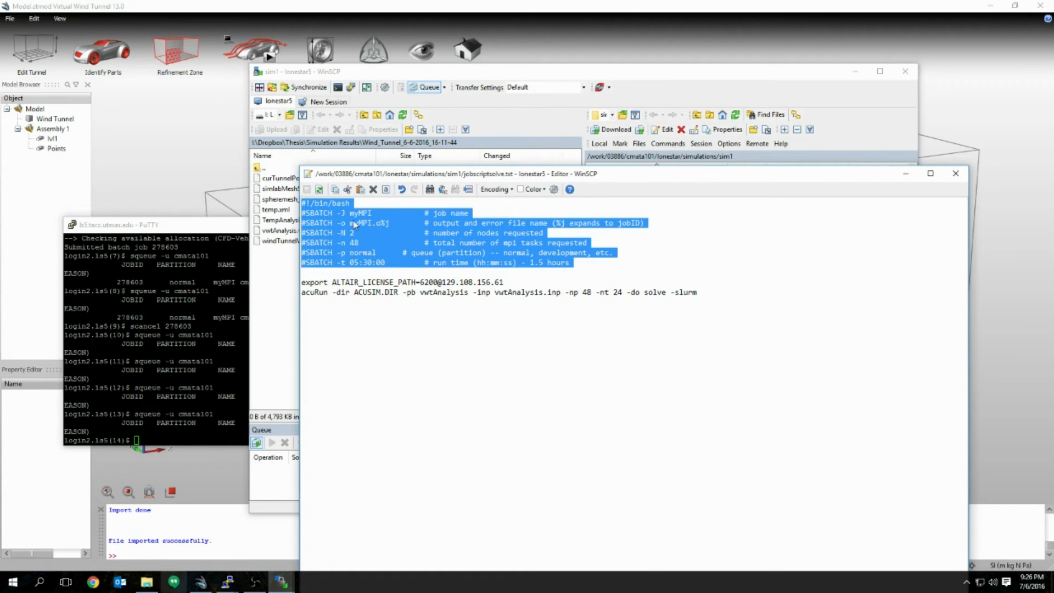
{"action": "left_click", "coordinate": [384, 265]}
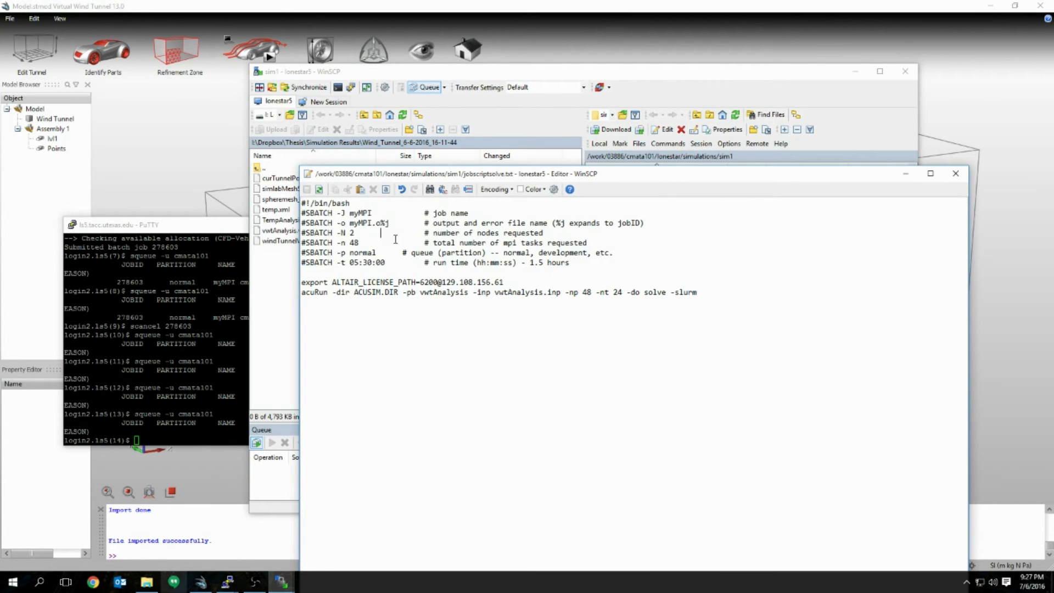
Step: Highlight the node count 2, the task count 48 and the ALTAIR_LICENSE_PATH export line
{"action": "double_click", "coordinate": [355, 233]}
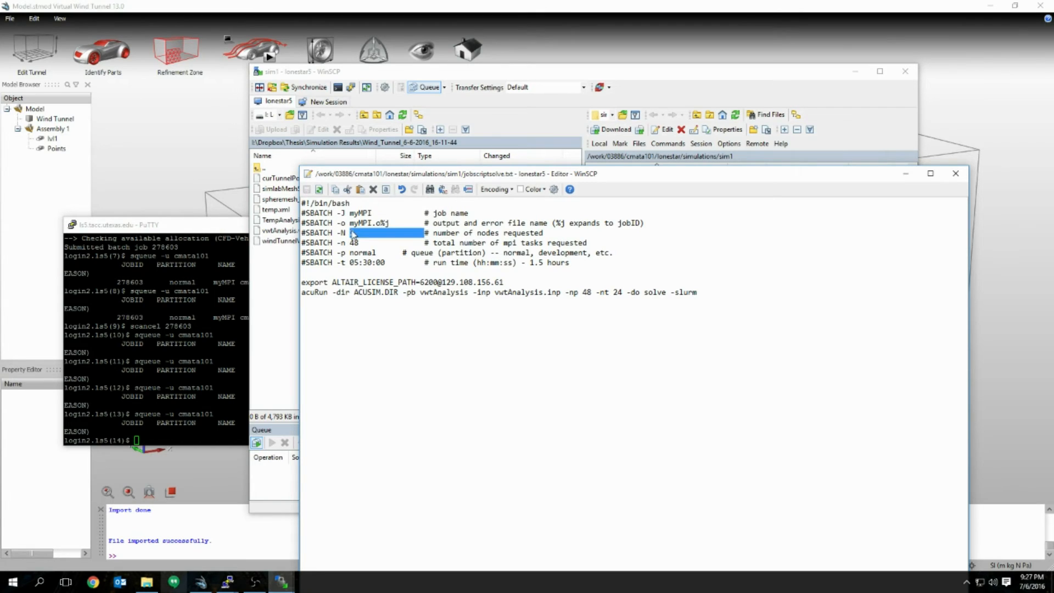
{"action": "left_click", "coordinate": [363, 235]}
{"action": "mouse_move", "coordinate": [363, 235]}
{"action": "left_mouse_down"}
{"action": "mouse_move", "coordinate": [348, 233]}
{"action": "mouse_move", "coordinate": [352, 245]}
{"action": "left_mouse_up"}
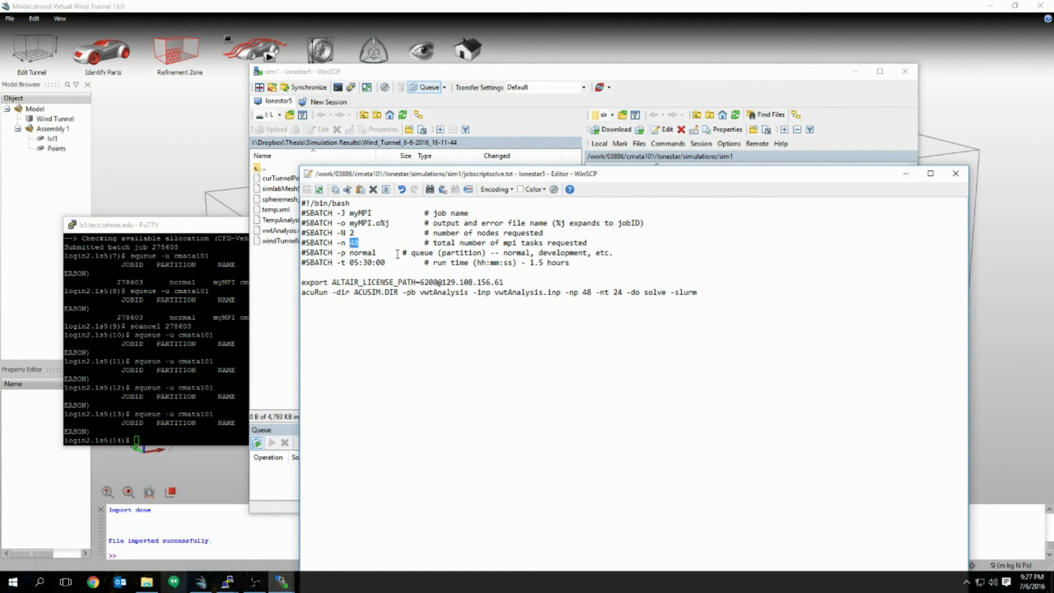
{"action": "left_click", "coordinate": [358, 230]}
{"action": "left_click_drag", "start_coordinate": [351, 232], "coordinate": [368, 232]}
{"action": "left_click_drag", "start_coordinate": [302, 283], "coordinate": [519, 279]}
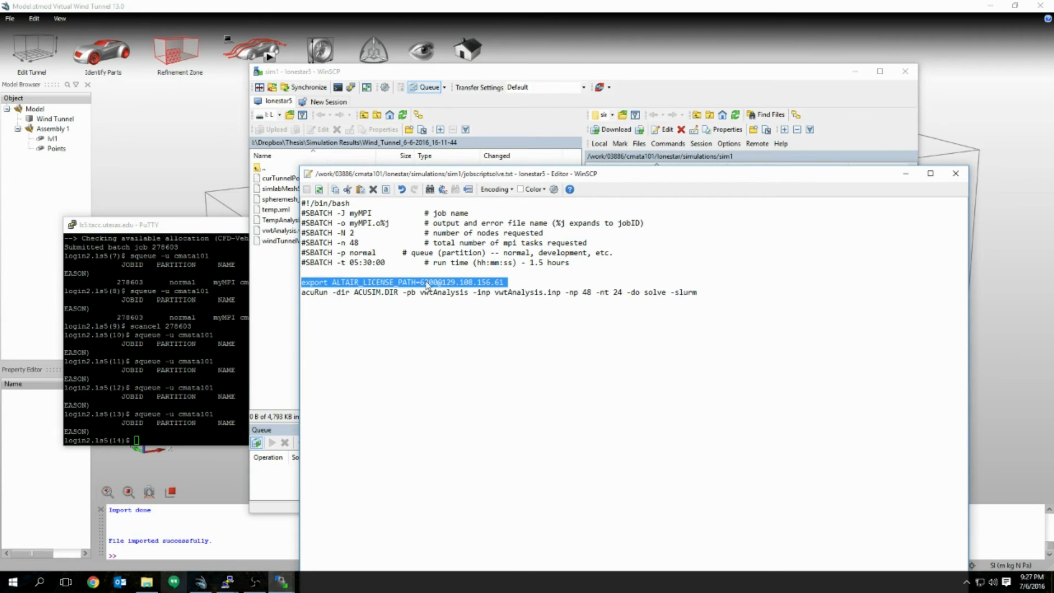
{"action": "left_click", "coordinate": [304, 304]}
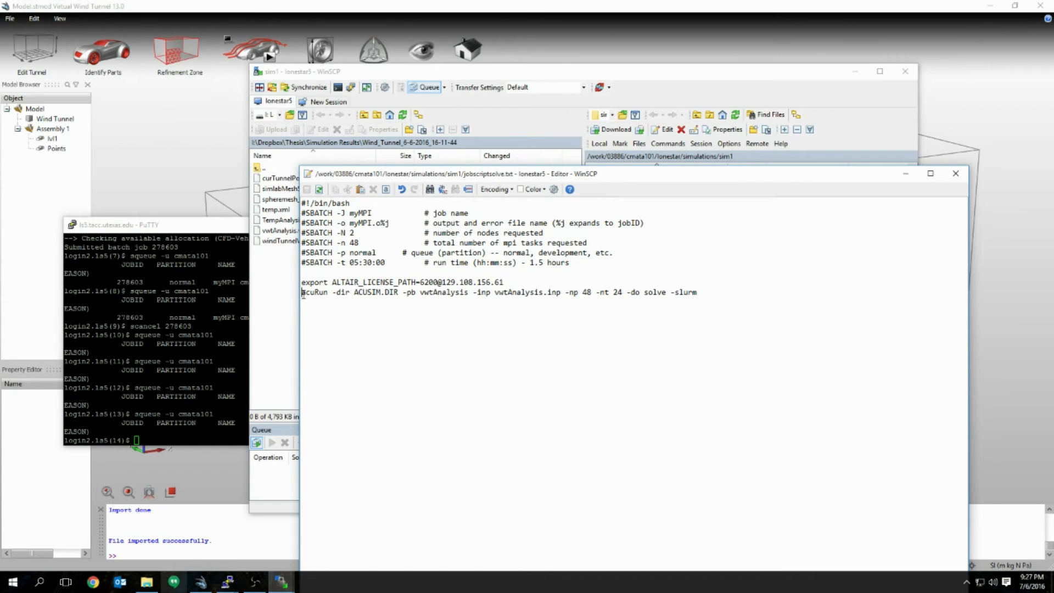
{"action": "left_click_drag", "start_coordinate": [303, 292], "coordinate": [399, 295]}
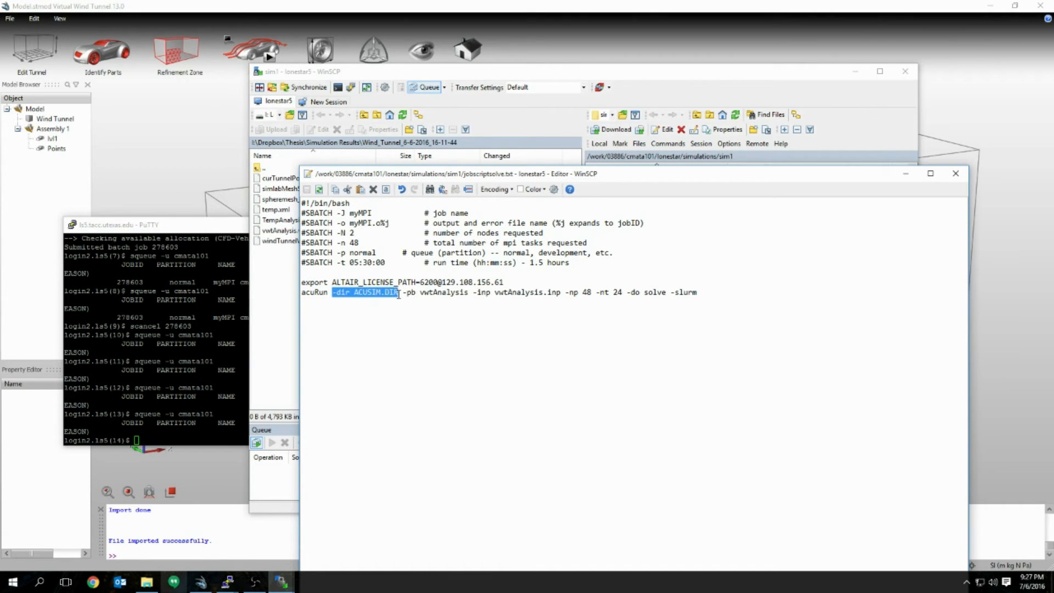
{"action": "left_click", "coordinate": [401, 303]}
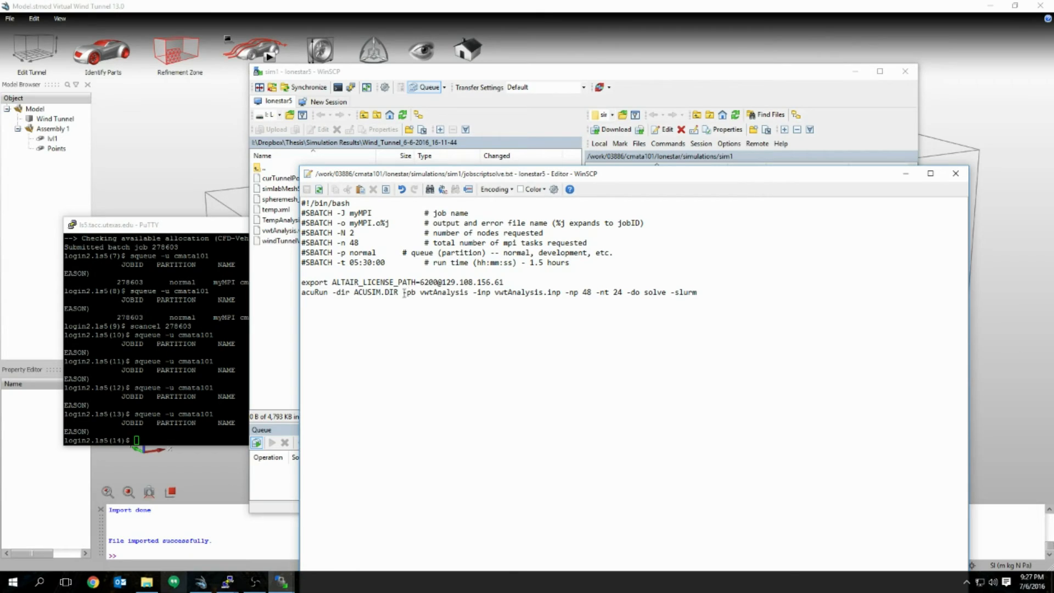
{"action": "left_click_drag", "start_coordinate": [403, 293], "coordinate": [473, 292]}
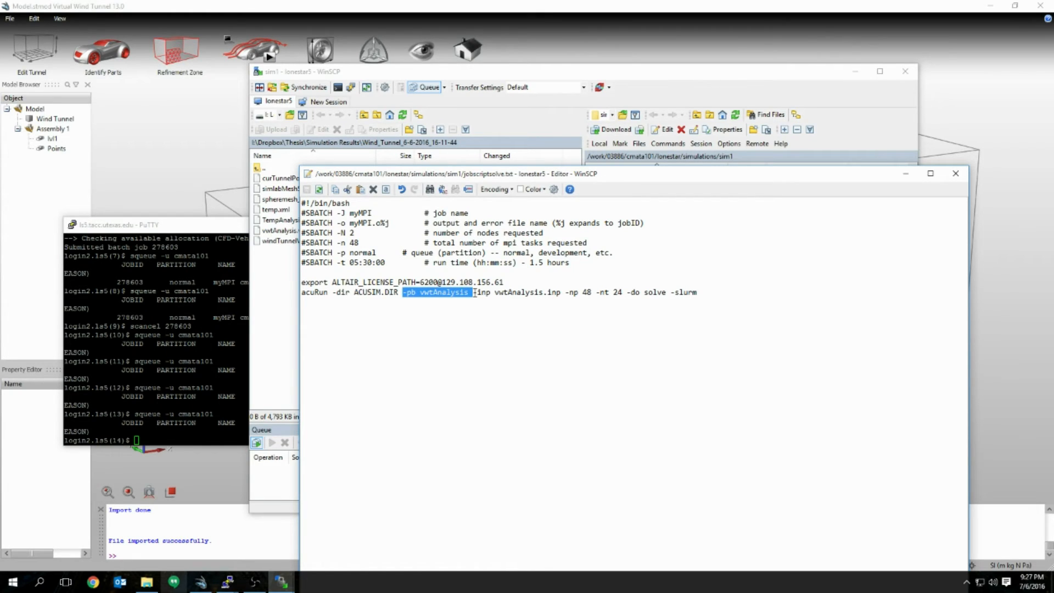
{"action": "left_click", "coordinate": [433, 296]}
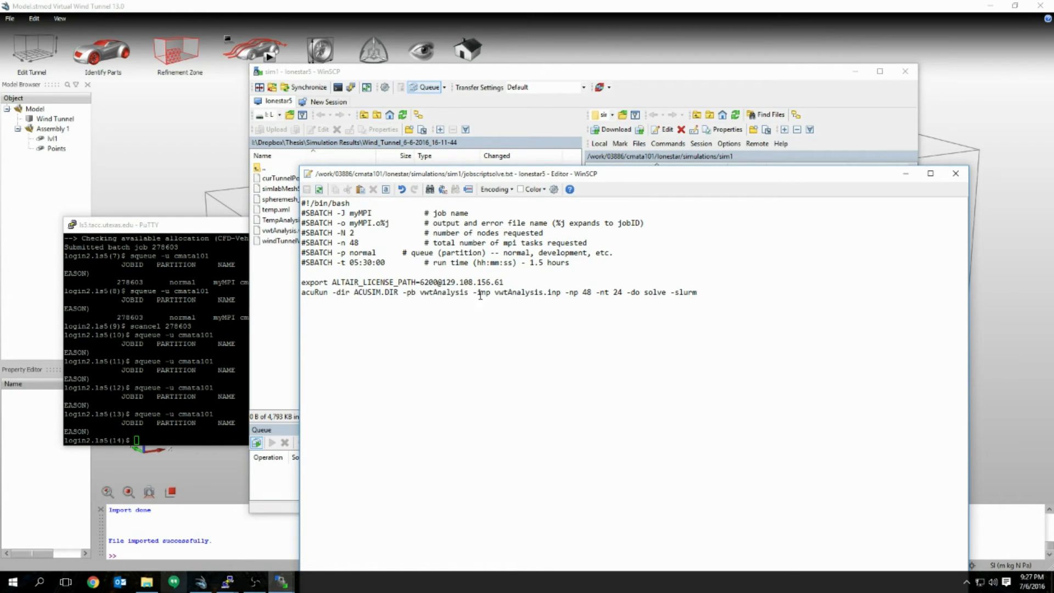
{"action": "left_click_drag", "start_coordinate": [474, 294], "coordinate": [560, 295]}
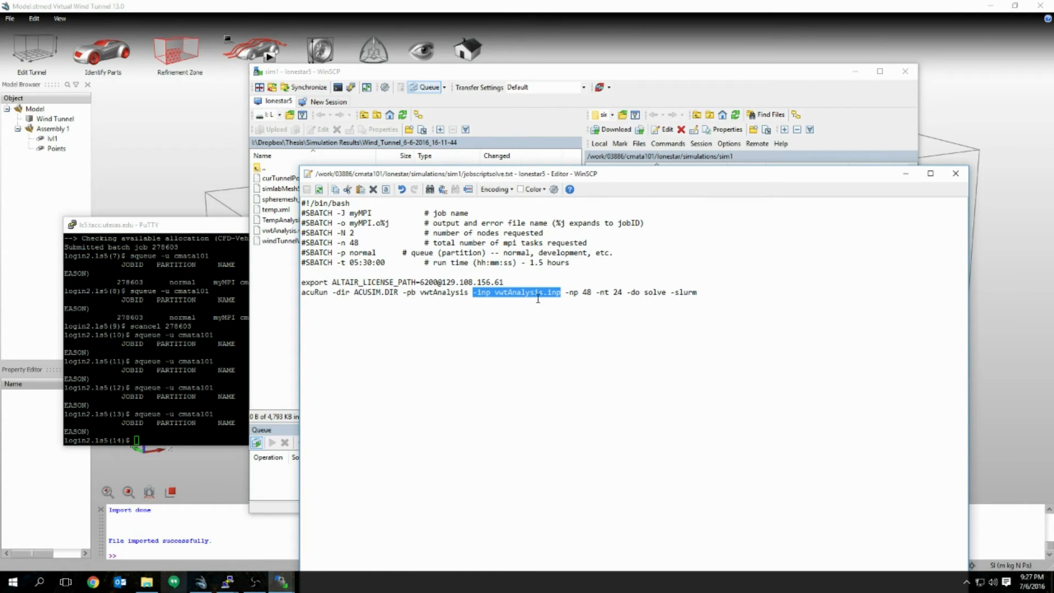
{"action": "left_click", "coordinate": [592, 292]}
{"action": "left_click_drag", "start_coordinate": [566, 292], "coordinate": [610, 300]}
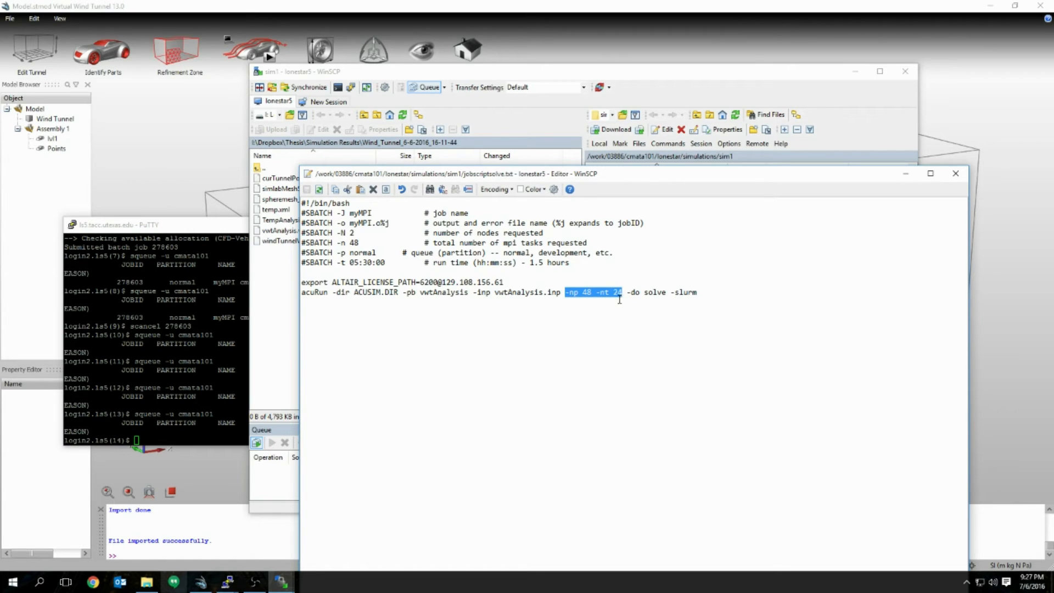
{"action": "left_click", "coordinate": [621, 300]}
{"action": "left_click_drag", "start_coordinate": [566, 292], "coordinate": [592, 293]}
{"action": "left_click_drag", "start_coordinate": [597, 292], "coordinate": [625, 294]}
{"action": "key", "text": "Down"}
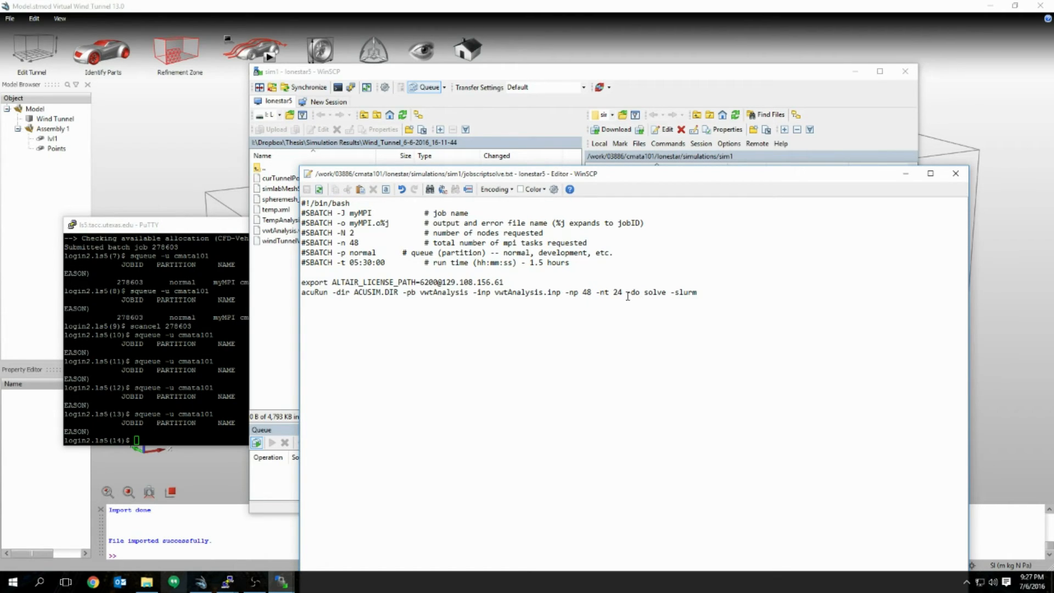
{"action": "left_click_drag", "start_coordinate": [627, 293], "coordinate": [669, 294]}
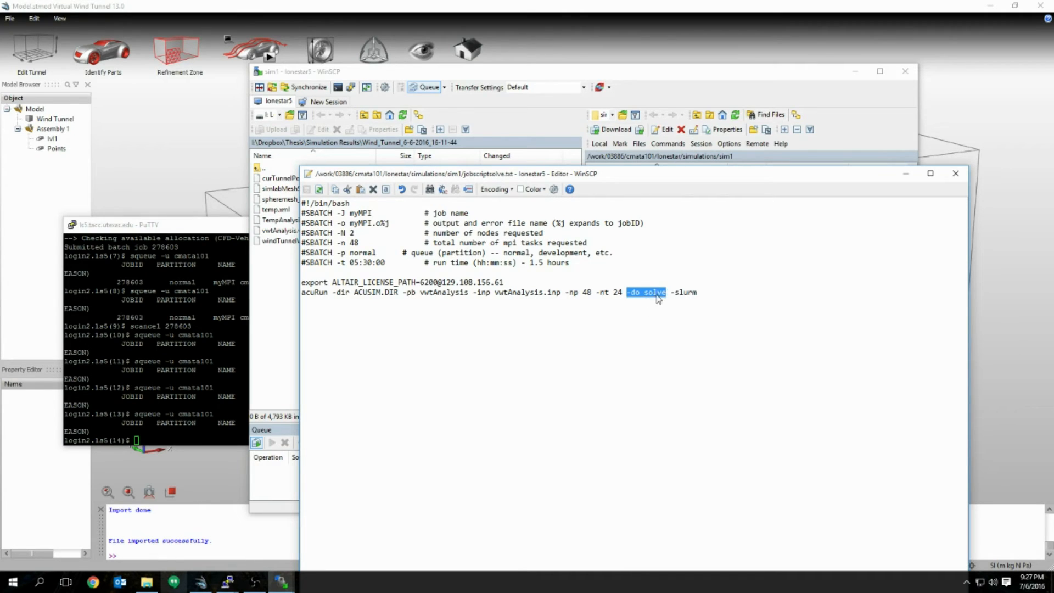
{"action": "left_click", "coordinate": [637, 296]}
{"action": "left_click_drag", "start_coordinate": [671, 295], "coordinate": [636, 295]}
{"action": "left_click", "coordinate": [632, 293]}
{"action": "left_click_drag", "start_coordinate": [629, 293], "coordinate": [669, 292]}
{"action": "left_click_drag", "start_coordinate": [664, 177], "coordinate": [646, 157]}
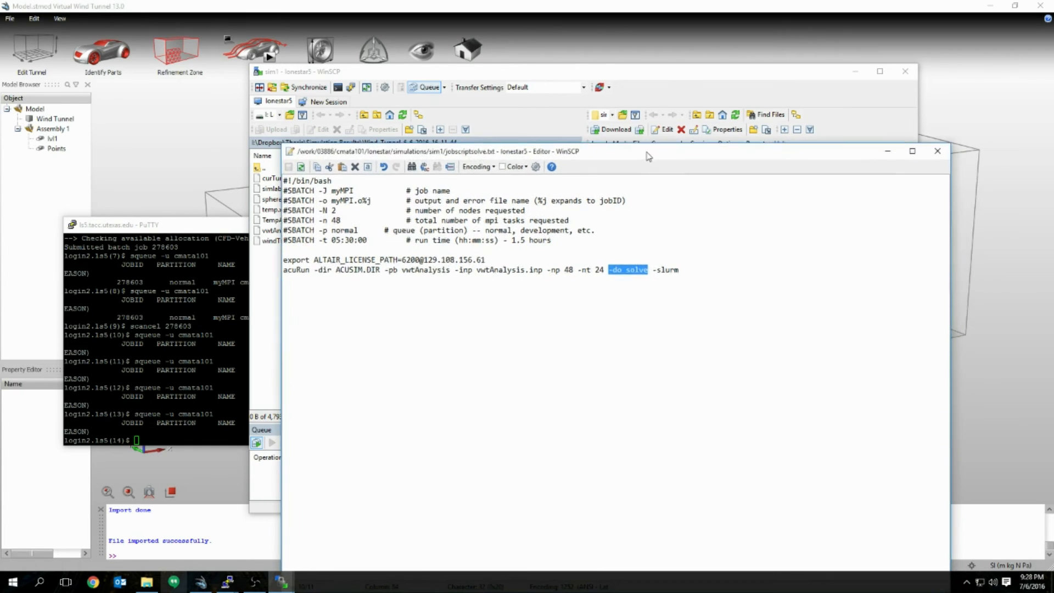
Step: Check the -do solve and -slurm options on the acuRun line, then close the script editor
{"action": "left_click", "coordinate": [654, 273]}
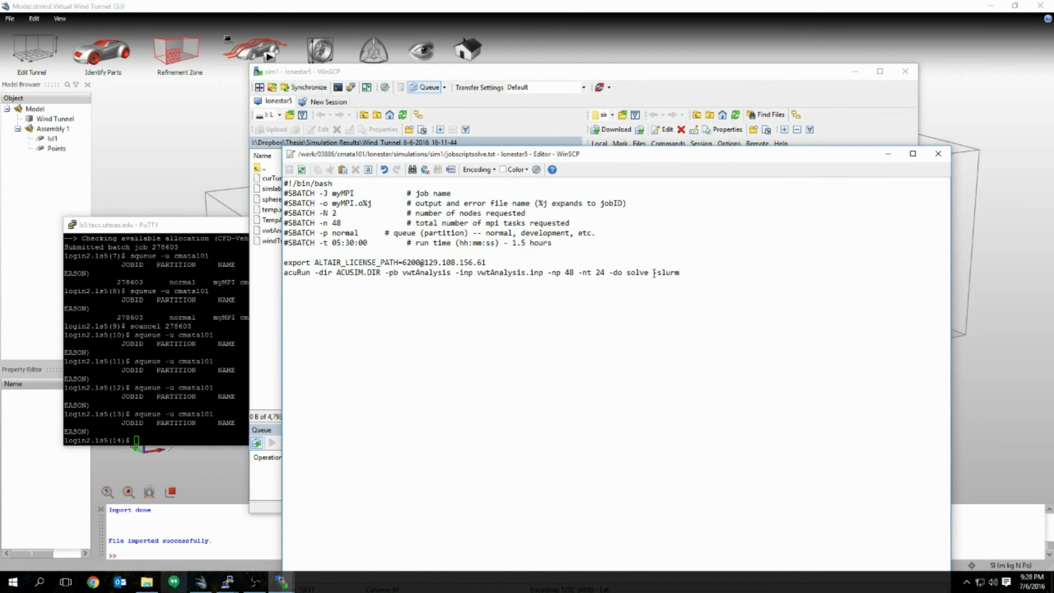
{"action": "left_click_drag", "start_coordinate": [654, 273], "coordinate": [683, 273]}
{"action": "left_click", "coordinate": [686, 273]}
{"action": "left_click", "coordinate": [940, 154]}
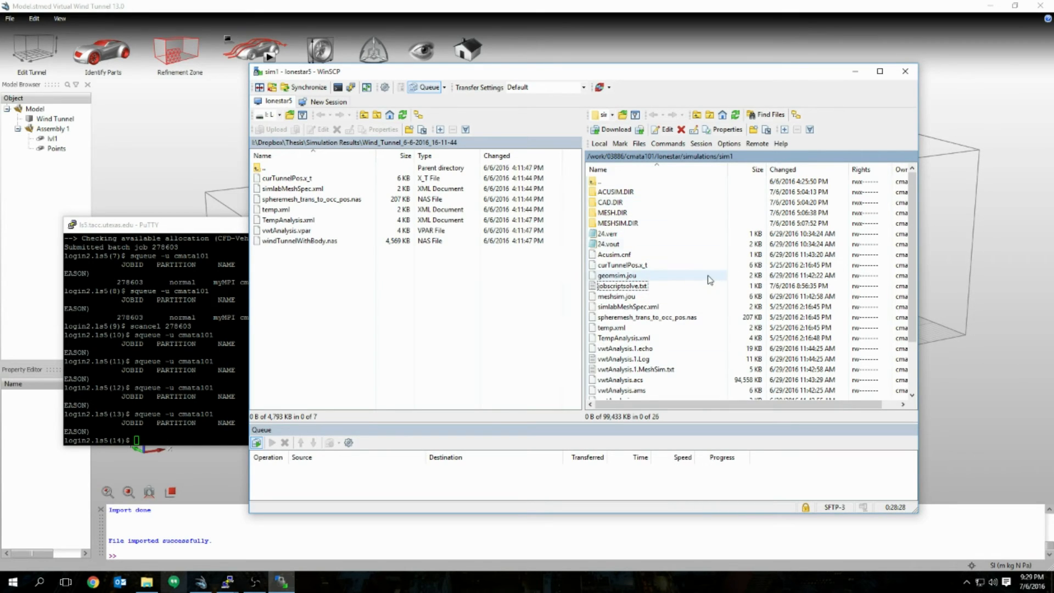
Step: In the terminal, go to the work directory's simulations/sim1 folder with cdw and cd, and list its files
{"action": "key", "text": "alt+Tab"}
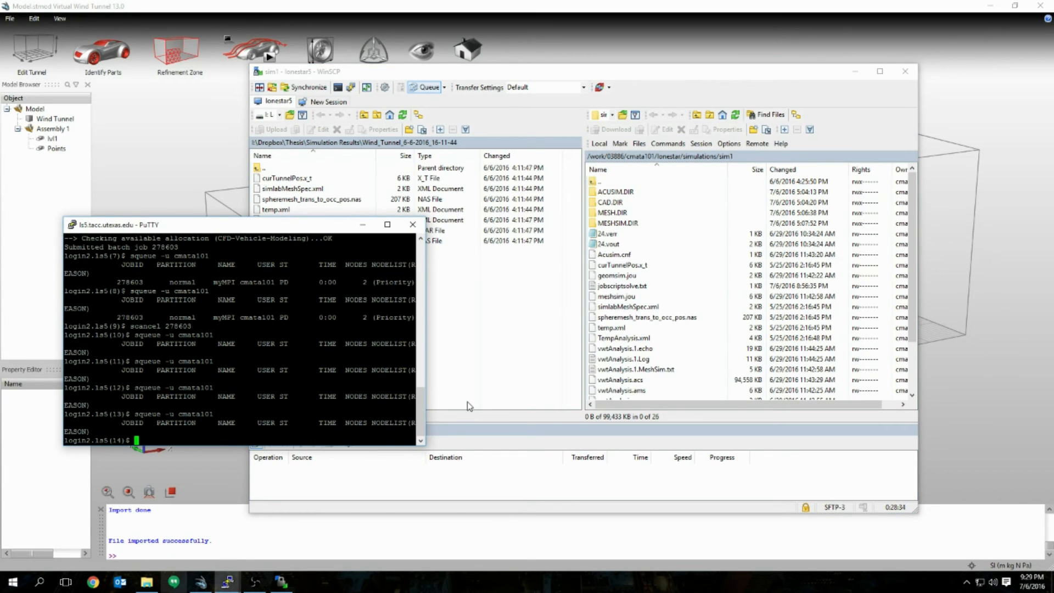
{"action": "type", "text": "cdw"}
{"action": "key", "text": "Return"}
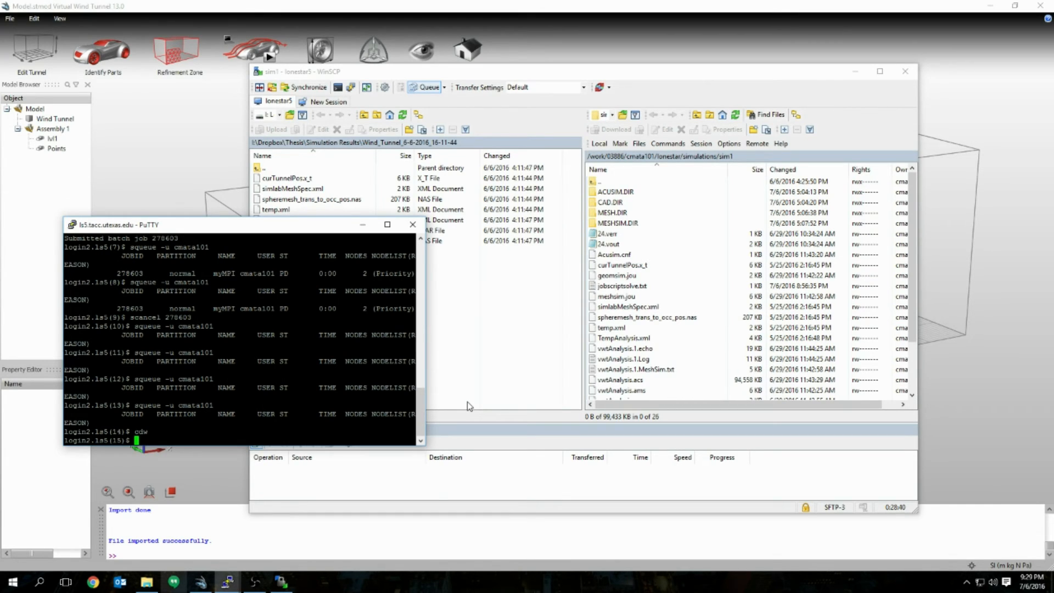
{"action": "type", "text": "cd sim"}
{"action": "key", "text": "Tab"}
{"action": "type", "text": "sim"}
{"action": "key", "text": "Tab"}
{"action": "key", "text": "Return"}
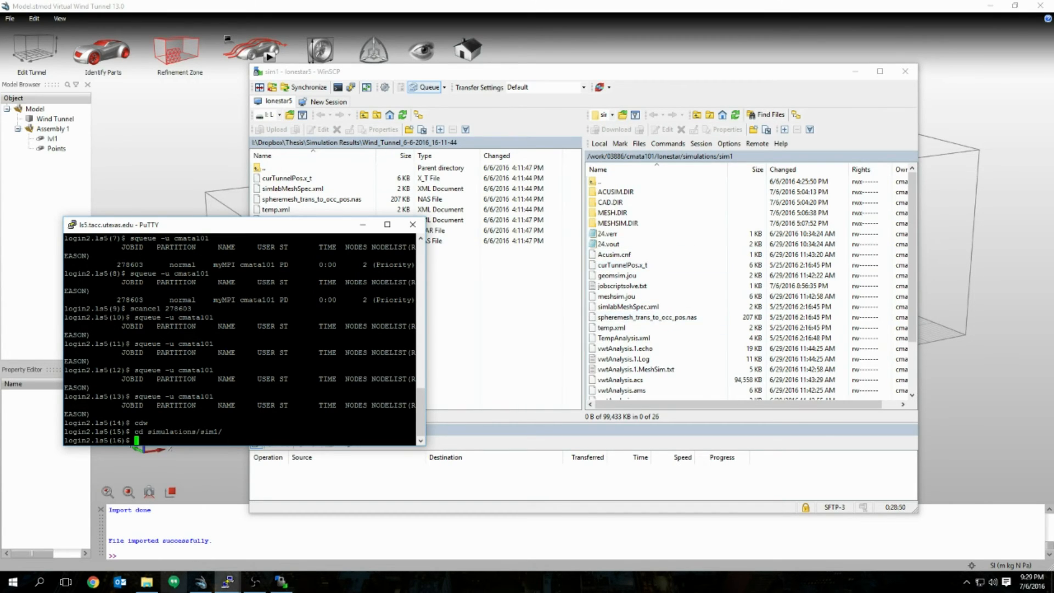
{"action": "type", "text": "ls"}
{"action": "key", "text": "Return"}
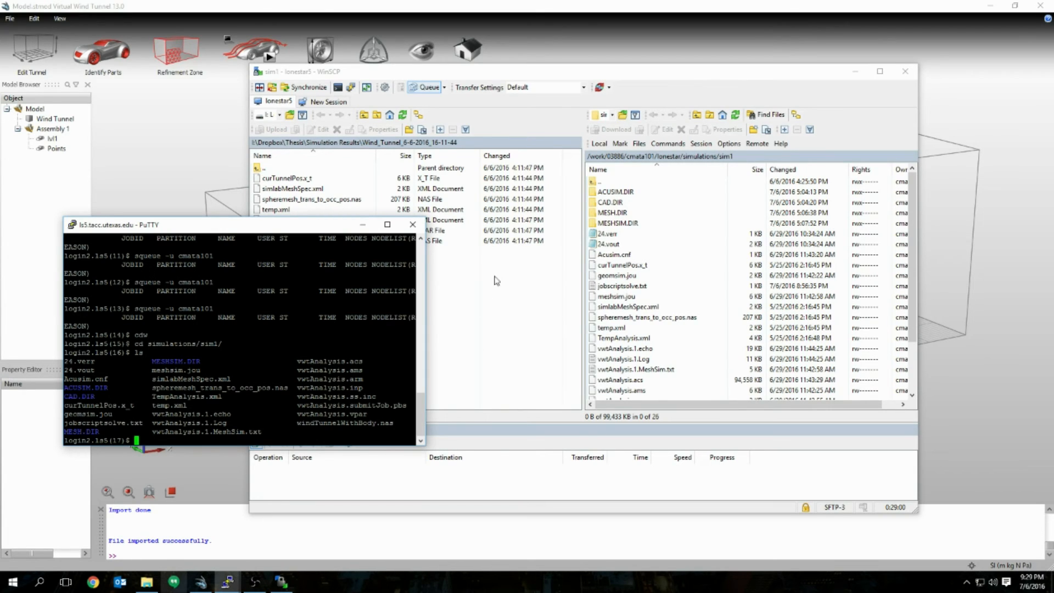
Step: Submit jobscriptsolve.txt with sbatch and check the queue with squeue -u for your username
{"action": "left_click", "coordinate": [643, 289]}
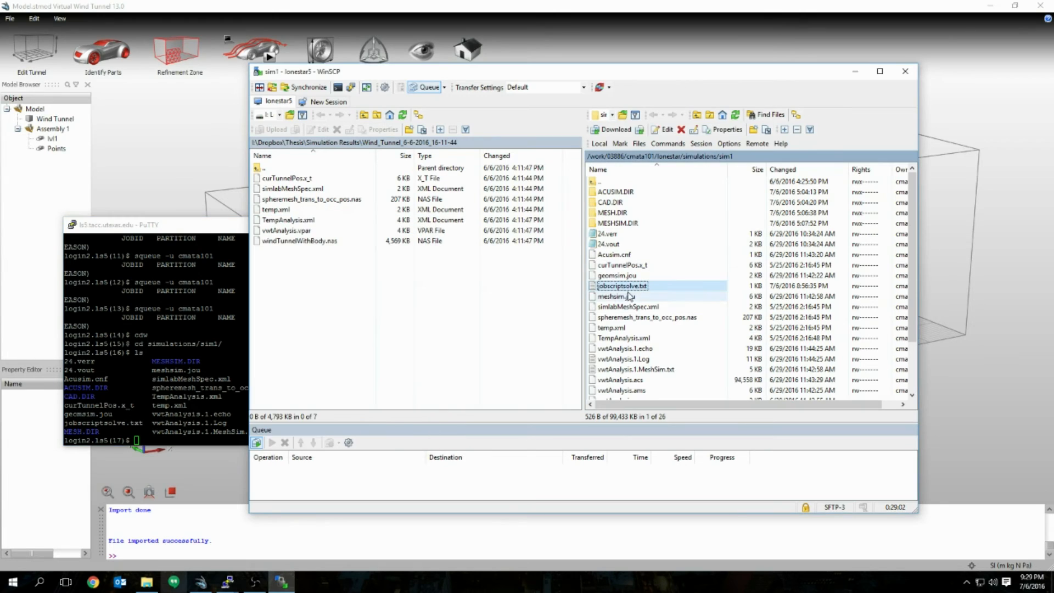
{"action": "left_click", "coordinate": [227, 582]}
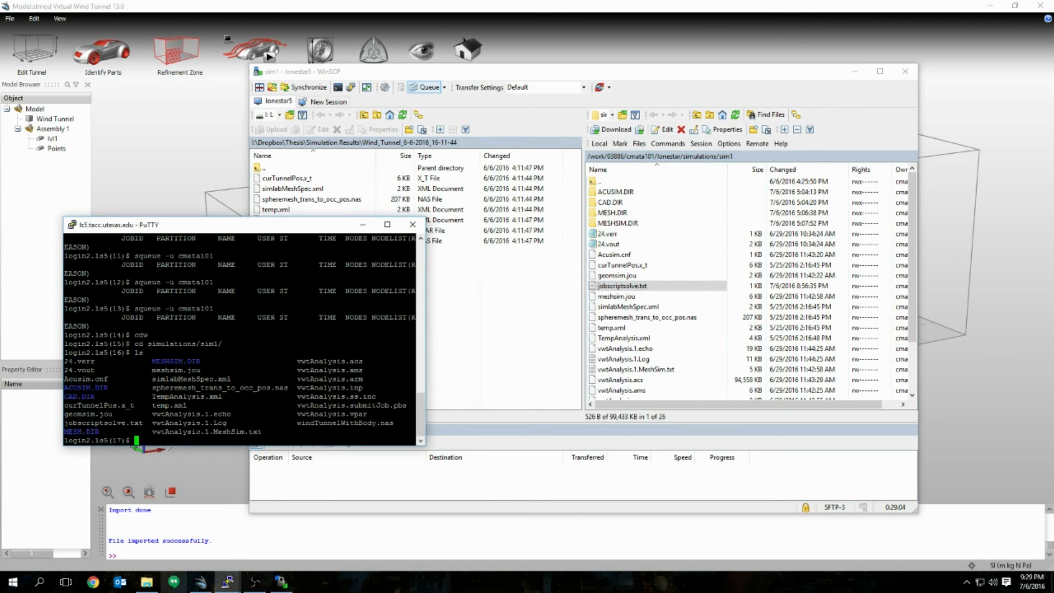
{"action": "type", "text": "sbatch job"}
{"action": "key", "text": "Tab"}
{"action": "key", "text": "Return"}
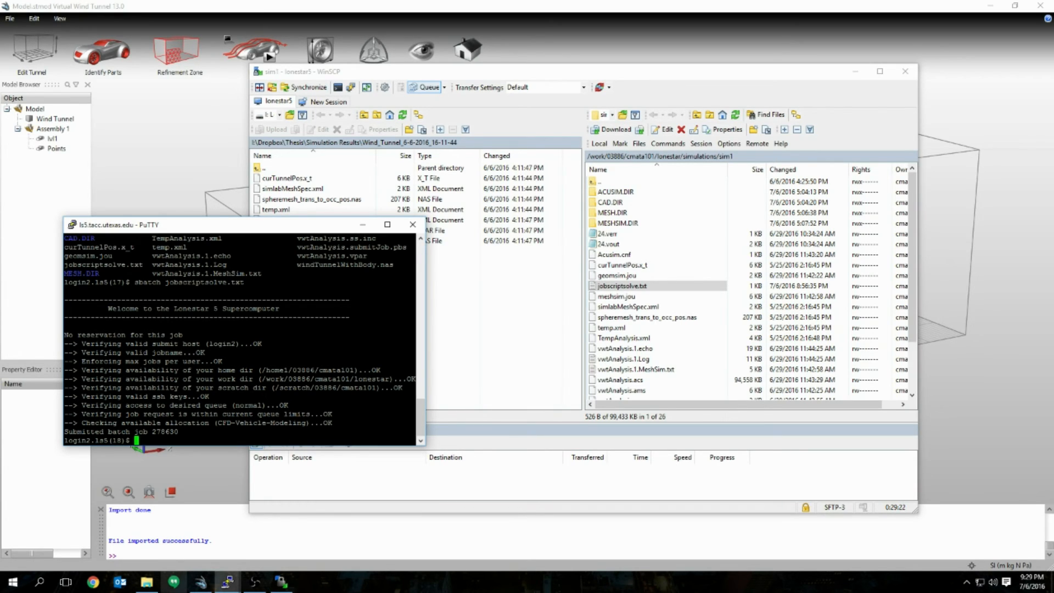
{"action": "key", "text": "Return"}
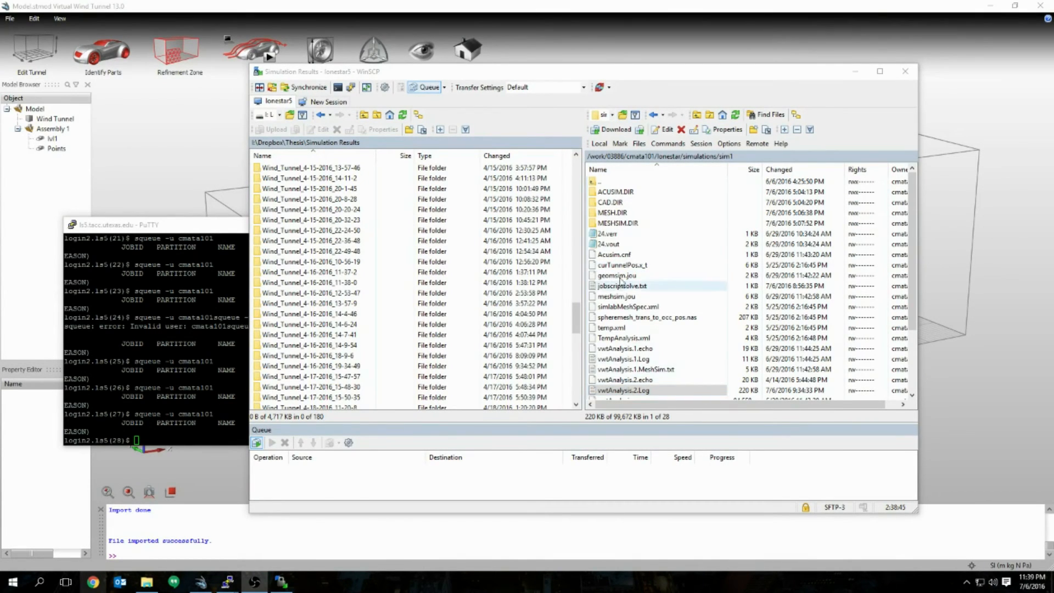
Step: Compare the 220 KB vwtAnalysis.2.Log with vwtAnalysis.1.Log in the remote sim1 list
{"action": "scroll", "coordinate": [684, 319], "scroll_direction": "down", "scroll_amount": 1}
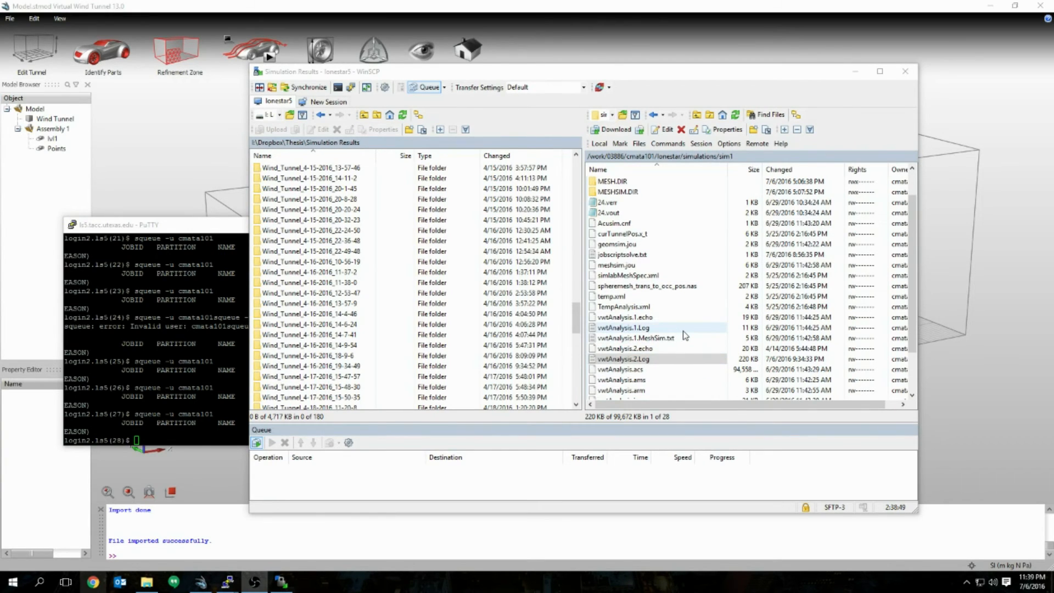
{"action": "left_click", "coordinate": [670, 359]}
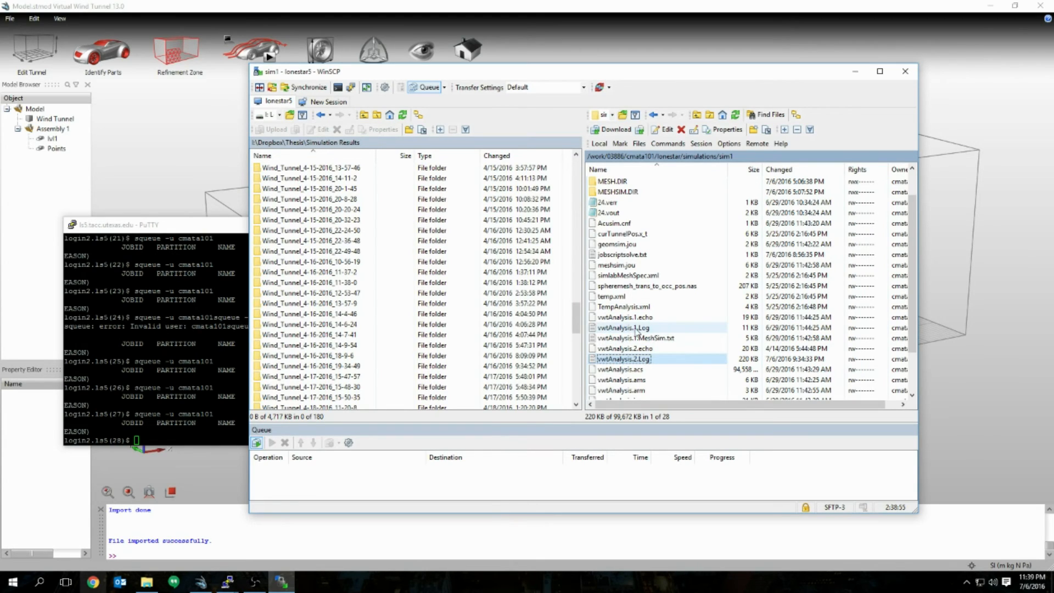
{"action": "left_click", "coordinate": [637, 328]}
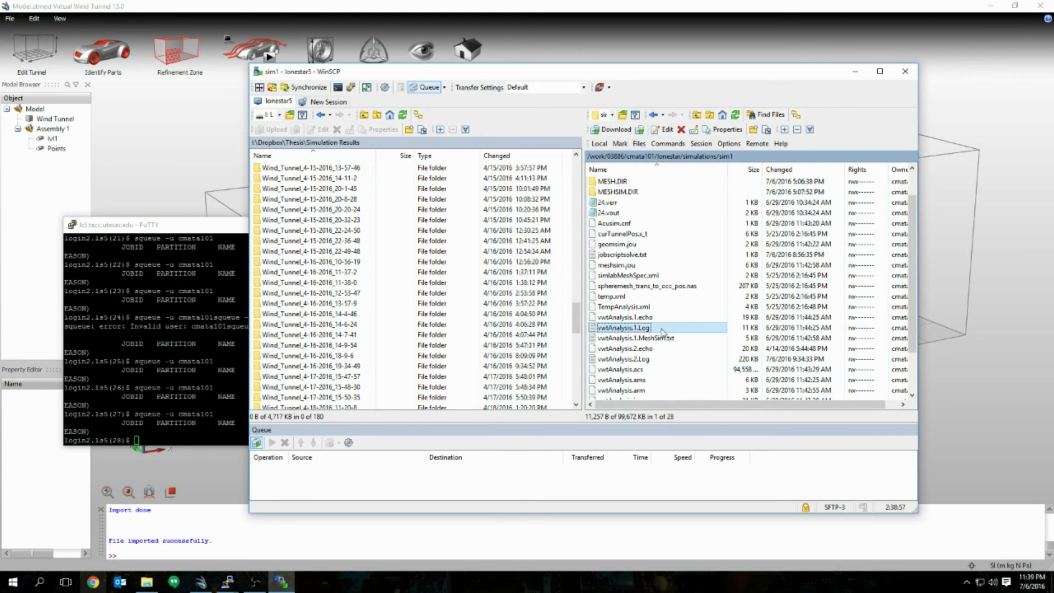
{"action": "left_click", "coordinate": [653, 359]}
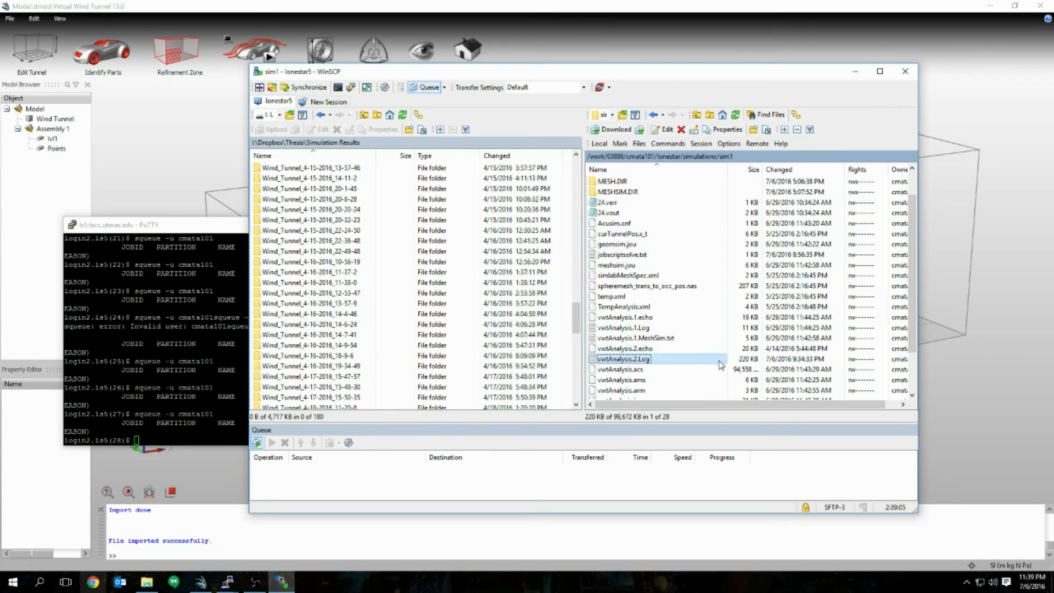
Step: Open vwtAnalysis.2.Log and scroll to its end, showing 200 time steps in 2.145555e+03 Sec
{"action": "double_click", "coordinate": [666, 360]}
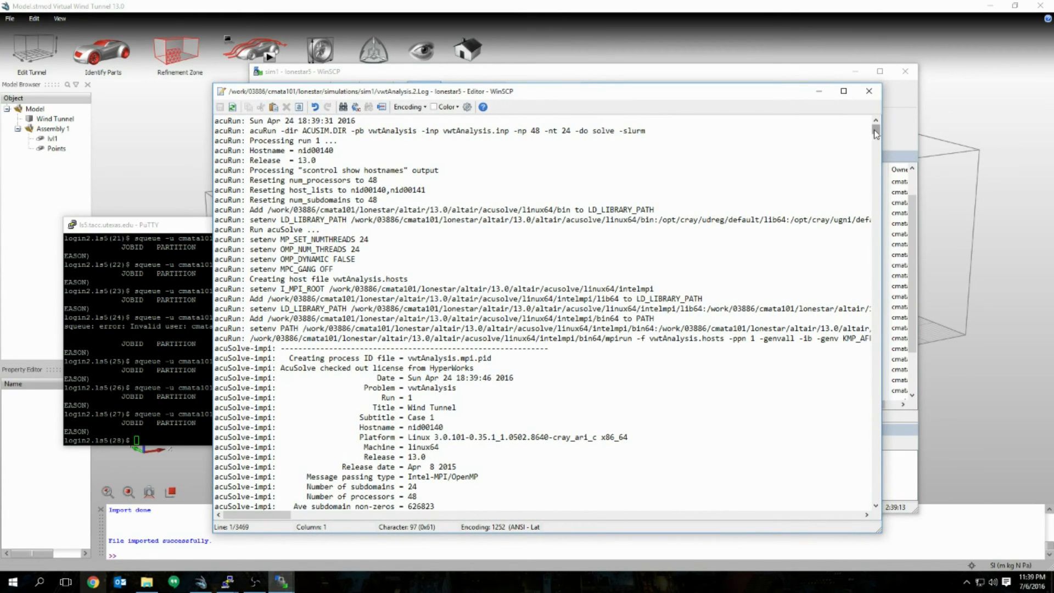
{"action": "left_click_drag", "start_coordinate": [876, 133], "coordinate": [874, 137]}
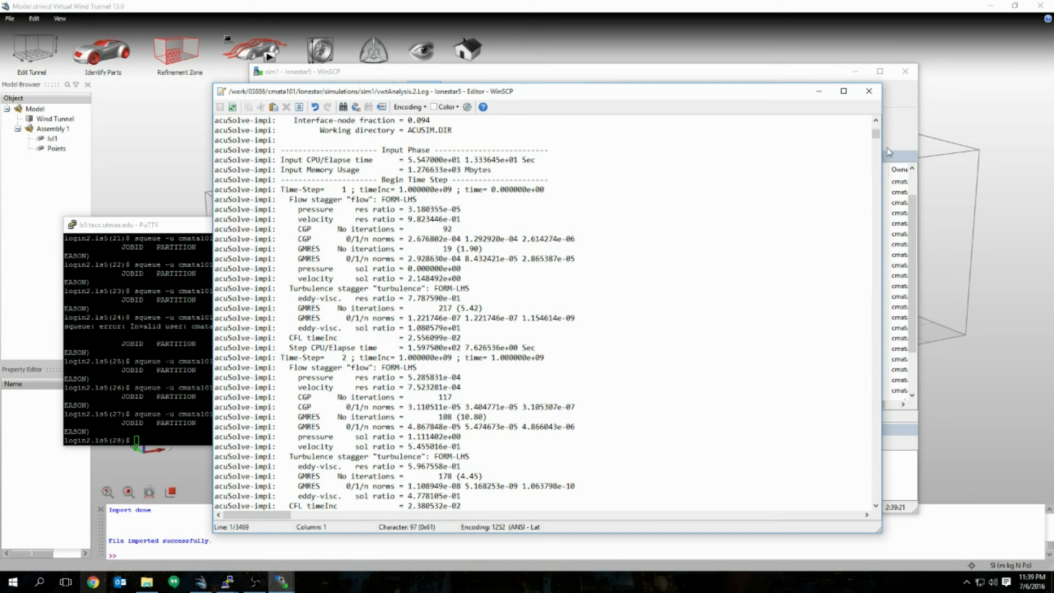
{"action": "left_click_drag", "start_coordinate": [876, 140], "coordinate": [876, 141]}
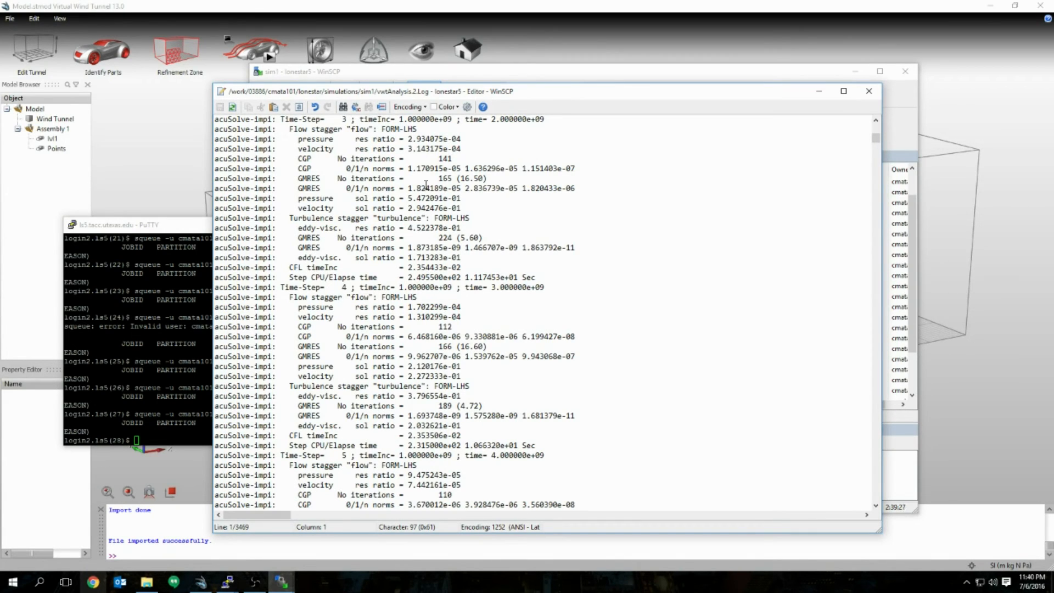
{"action": "scroll", "coordinate": [426, 185], "scroll_direction": "up", "scroll_amount": 6}
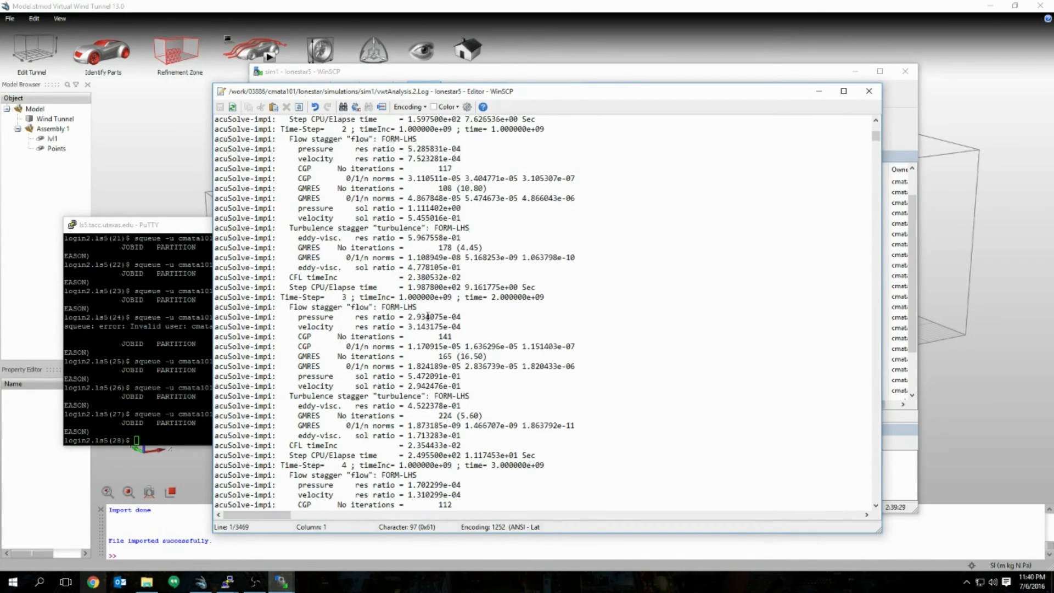
{"action": "scroll", "coordinate": [427, 316], "scroll_direction": "up", "scroll_amount": 3}
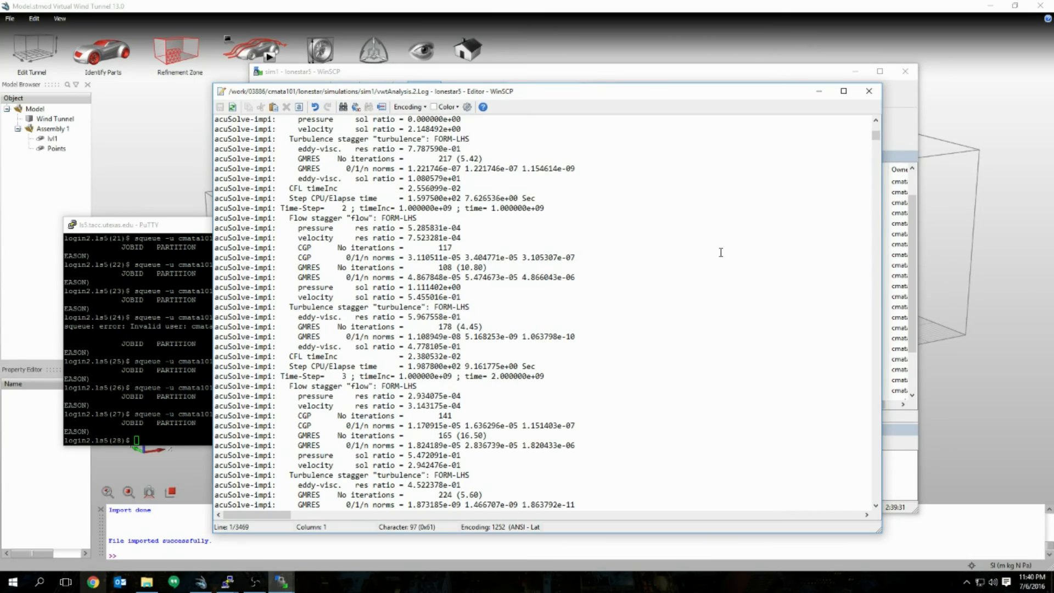
{"action": "scroll", "coordinate": [716, 244], "scroll_direction": "up", "scroll_amount": 10}
{"action": "scroll", "coordinate": [712, 240], "scroll_direction": "up", "scroll_amount": 3}
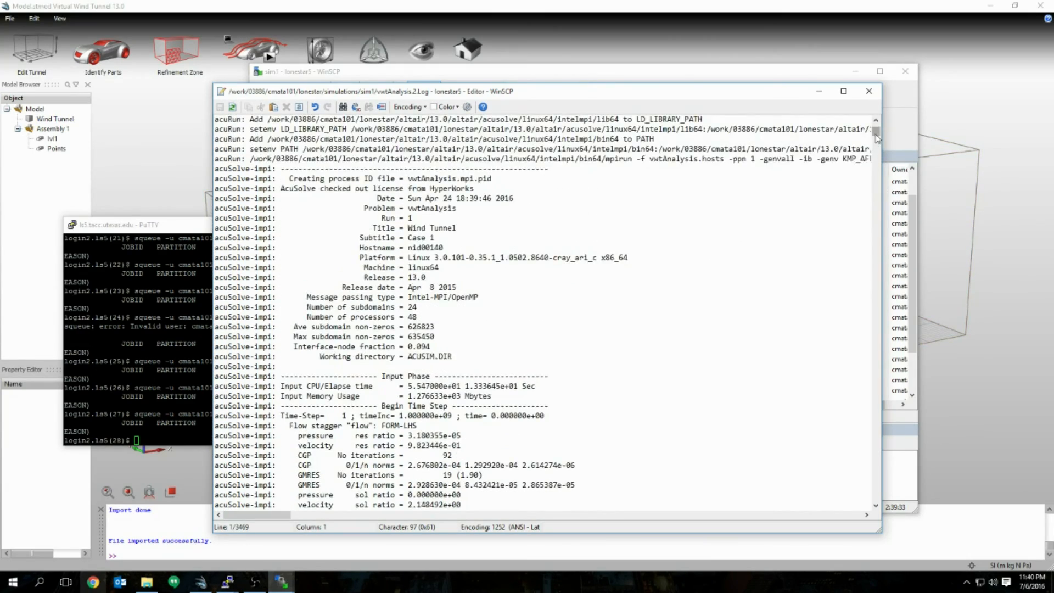
{"action": "left_click_drag", "start_coordinate": [875, 134], "coordinate": [857, 522]}
{"action": "left_click_drag", "start_coordinate": [876, 130], "coordinate": [864, 509]}
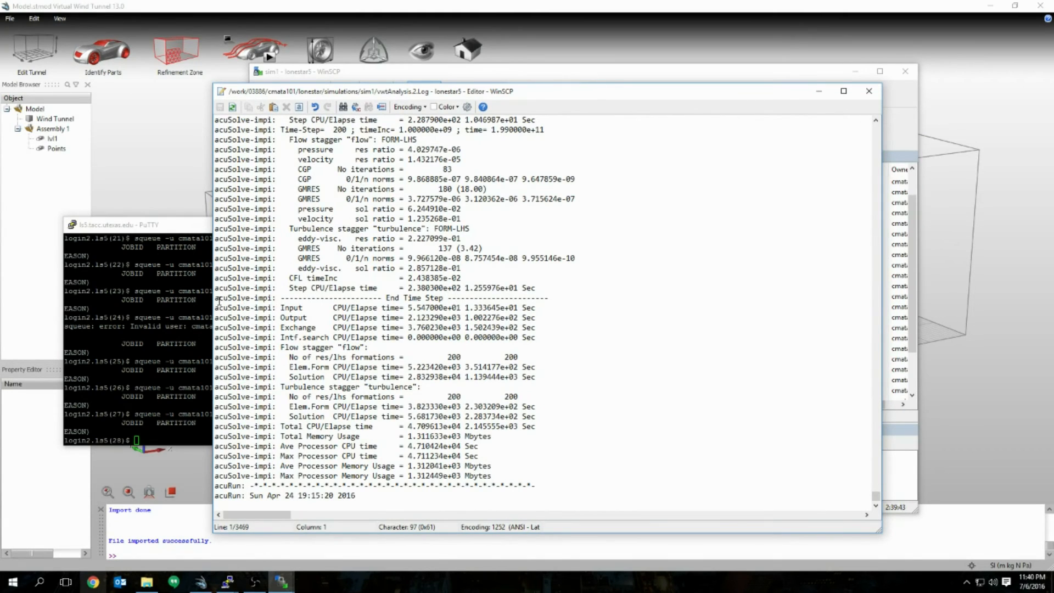
{"action": "left_click_drag", "start_coordinate": [218, 300], "coordinate": [540, 502]}
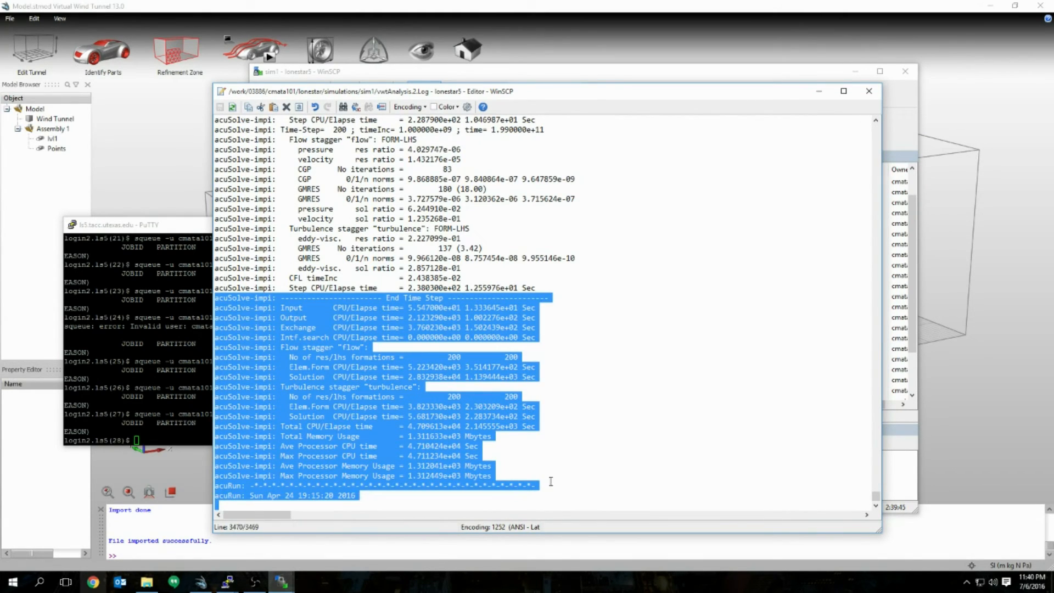
{"action": "left_click_drag", "start_coordinate": [381, 297], "coordinate": [457, 298]}
{"action": "left_click", "coordinate": [499, 366]}
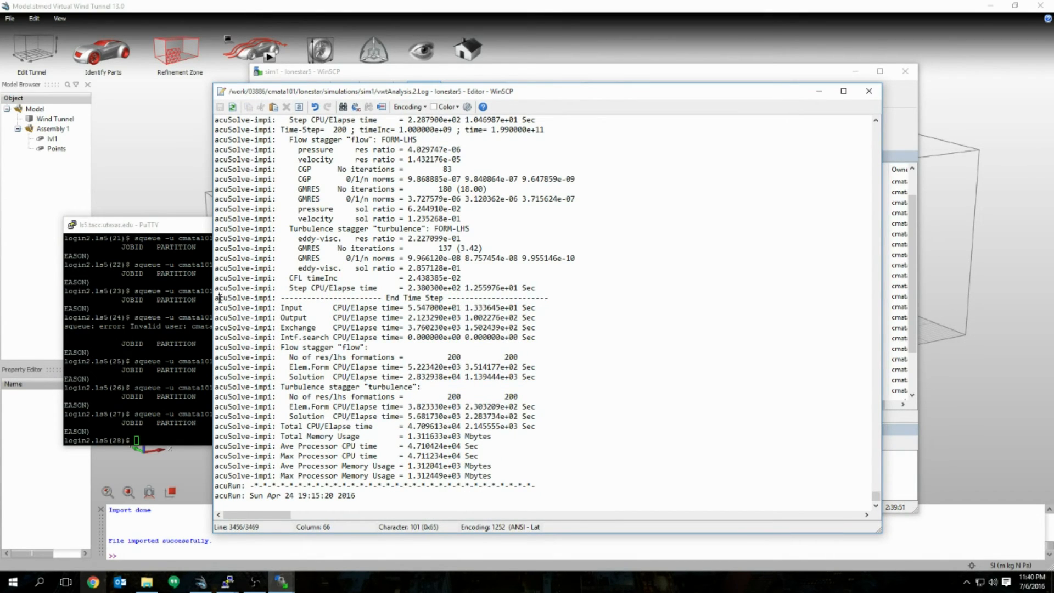
{"action": "left_click_drag", "start_coordinate": [219, 298], "coordinate": [549, 497]}
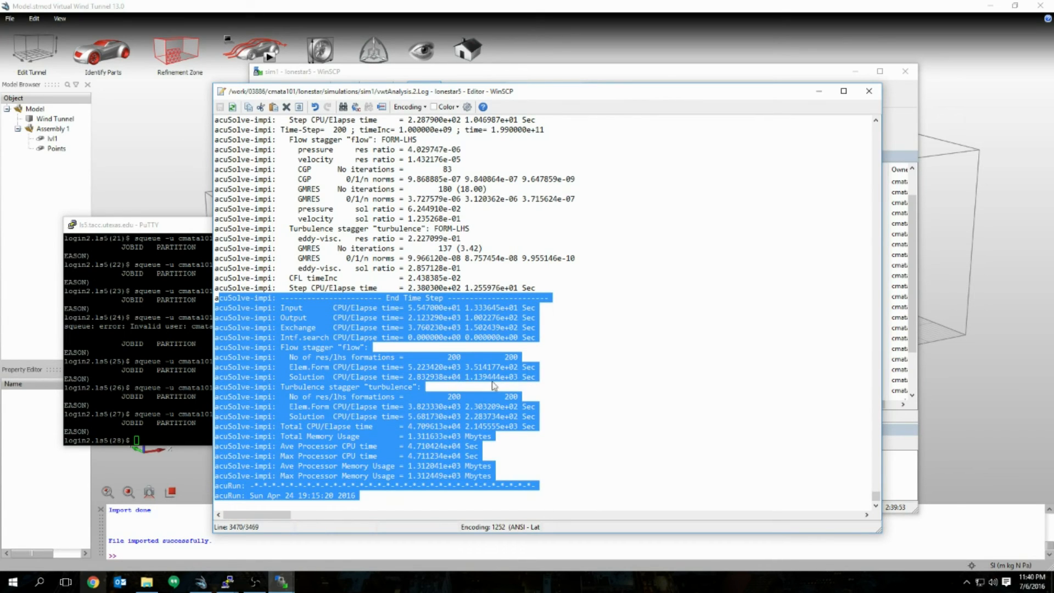
{"action": "left_click", "coordinate": [443, 407]}
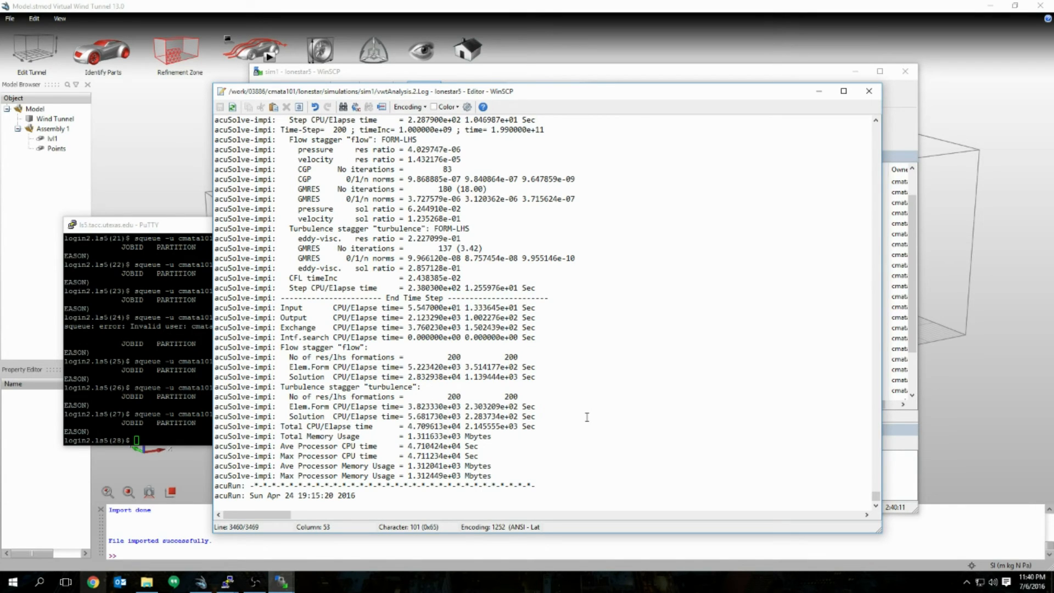
{"action": "left_click_drag", "start_coordinate": [876, 496], "coordinate": [875, 398]}
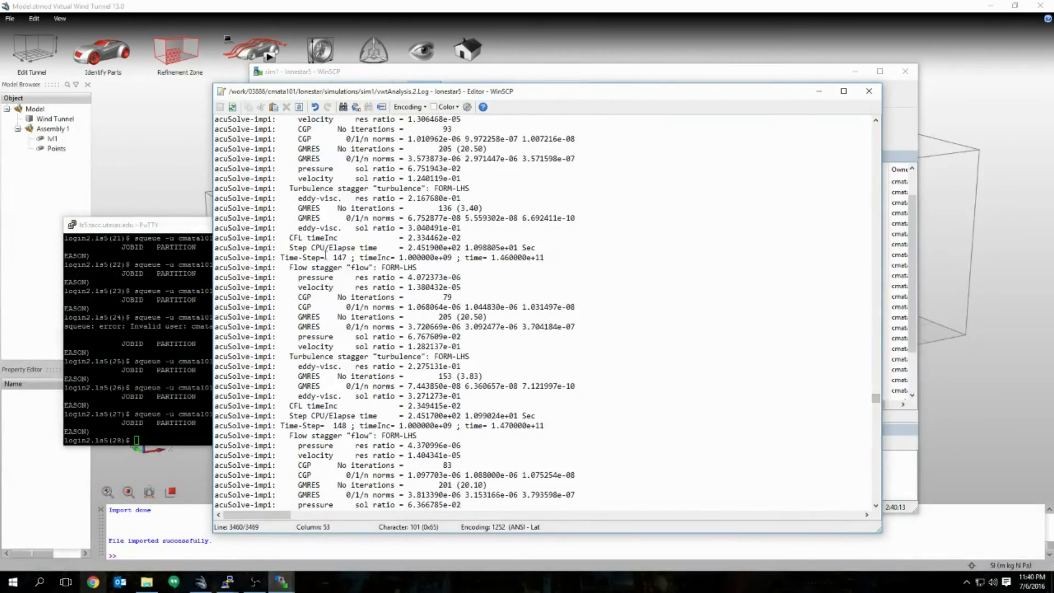
{"action": "left_click_drag", "start_coordinate": [327, 257], "coordinate": [350, 257]}
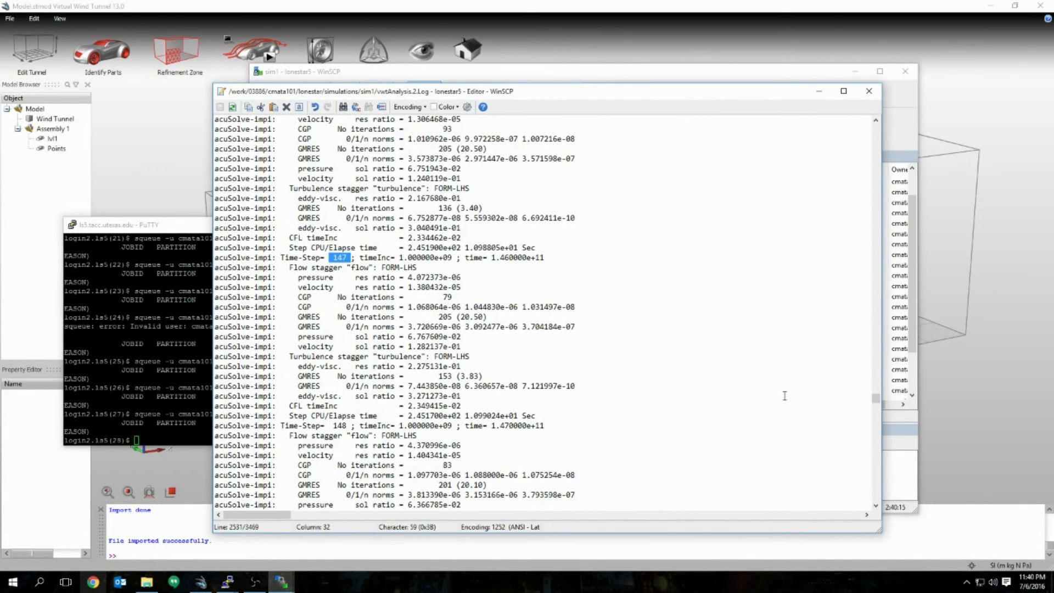
{"action": "left_click_drag", "start_coordinate": [876, 398], "coordinate": [876, 497]}
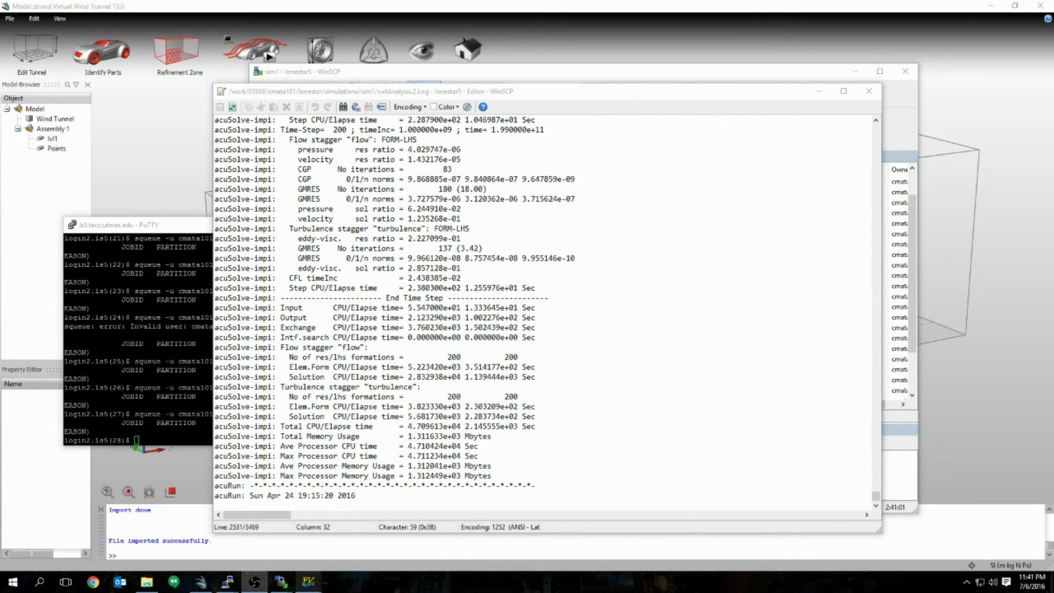
Step: Close the log viewer and scroll through the local and remote file listings
{"action": "left_click", "coordinate": [869, 91]}
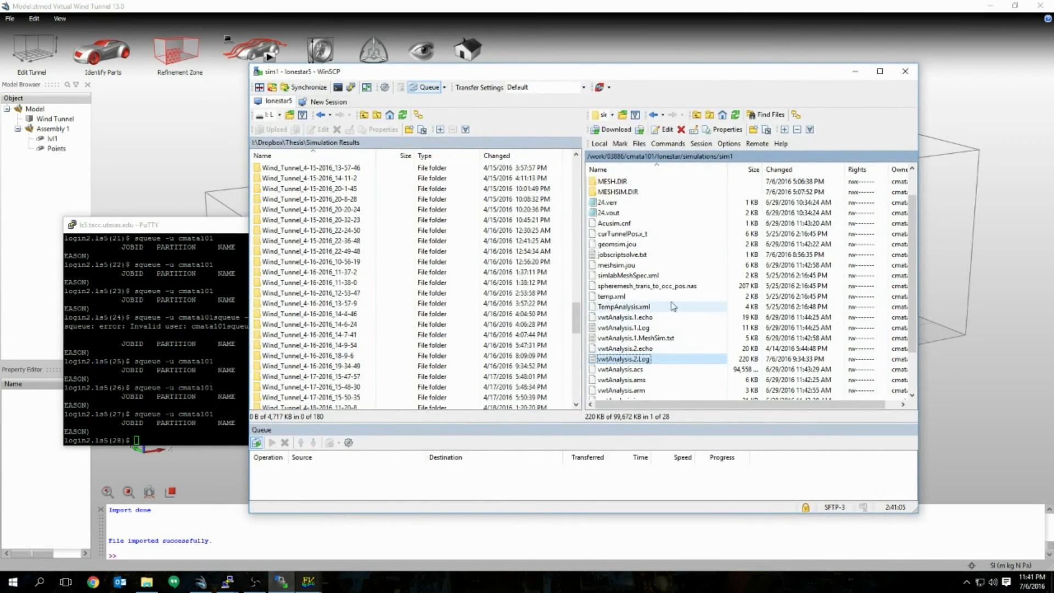
{"action": "scroll", "coordinate": [384, 363], "scroll_direction": "down", "scroll_amount": 8}
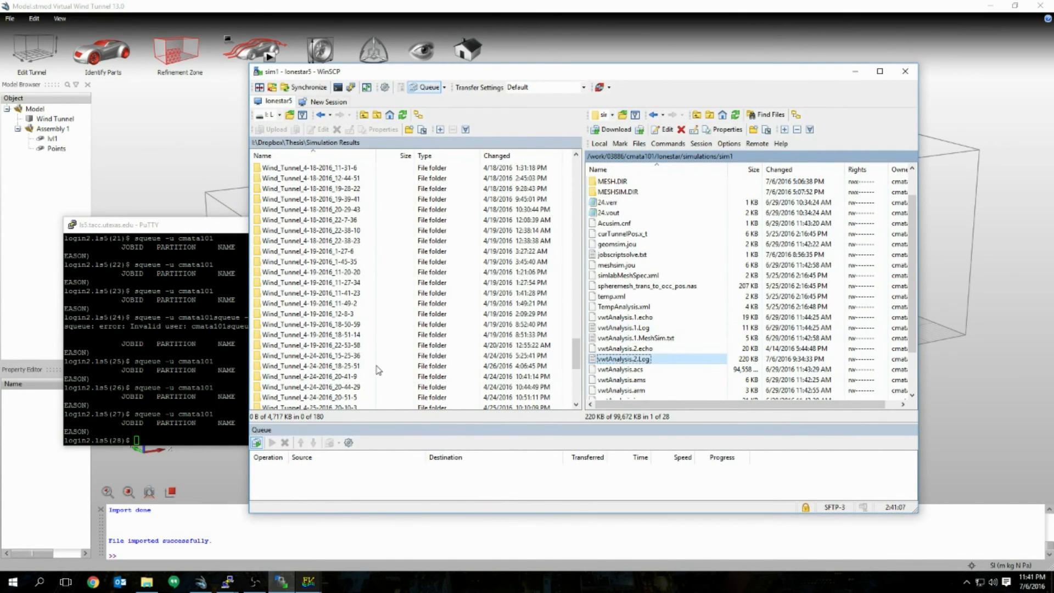
{"action": "scroll", "coordinate": [379, 368], "scroll_direction": "up", "scroll_amount": 10}
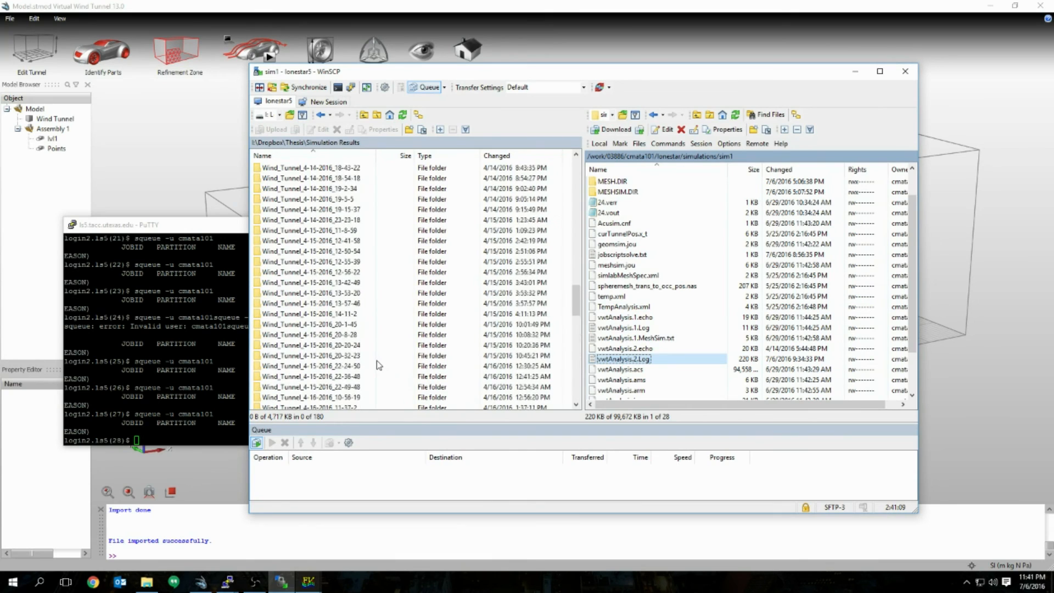
{"action": "scroll", "coordinate": [379, 365], "scroll_direction": "up", "scroll_amount": 15}
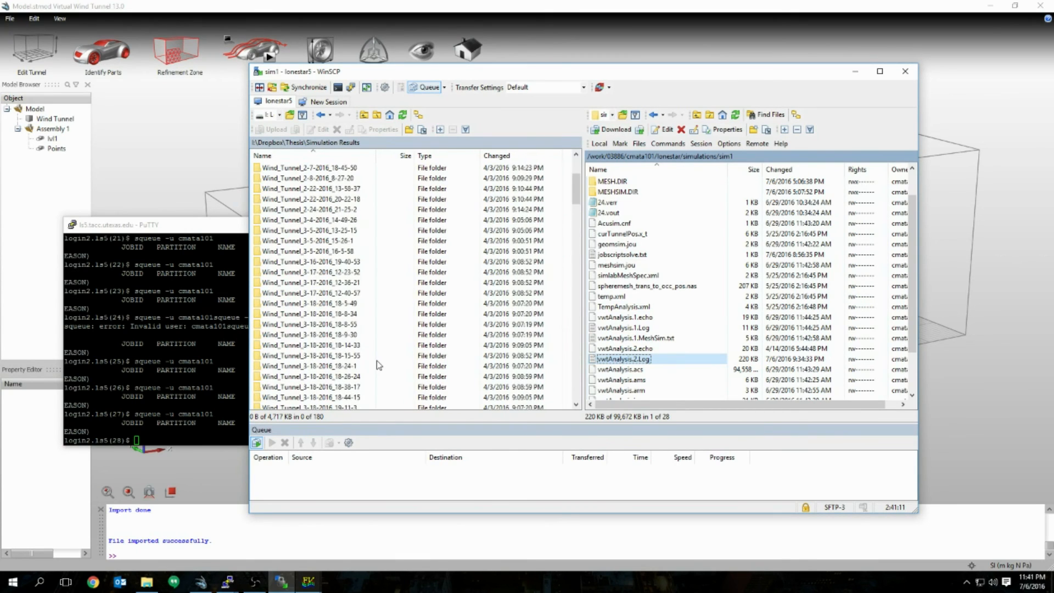
{"action": "scroll", "coordinate": [376, 365], "scroll_direction": "up", "scroll_amount": 5}
{"action": "scroll", "coordinate": [378, 365], "scroll_direction": "down", "scroll_amount": 20}
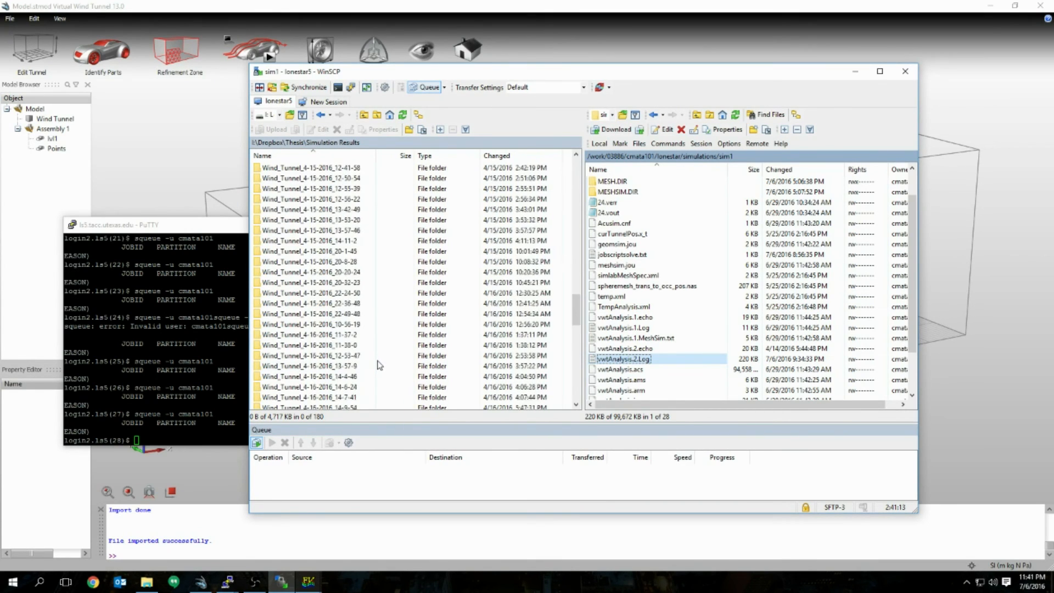
{"action": "scroll", "coordinate": [379, 365], "scroll_direction": "down", "scroll_amount": 12}
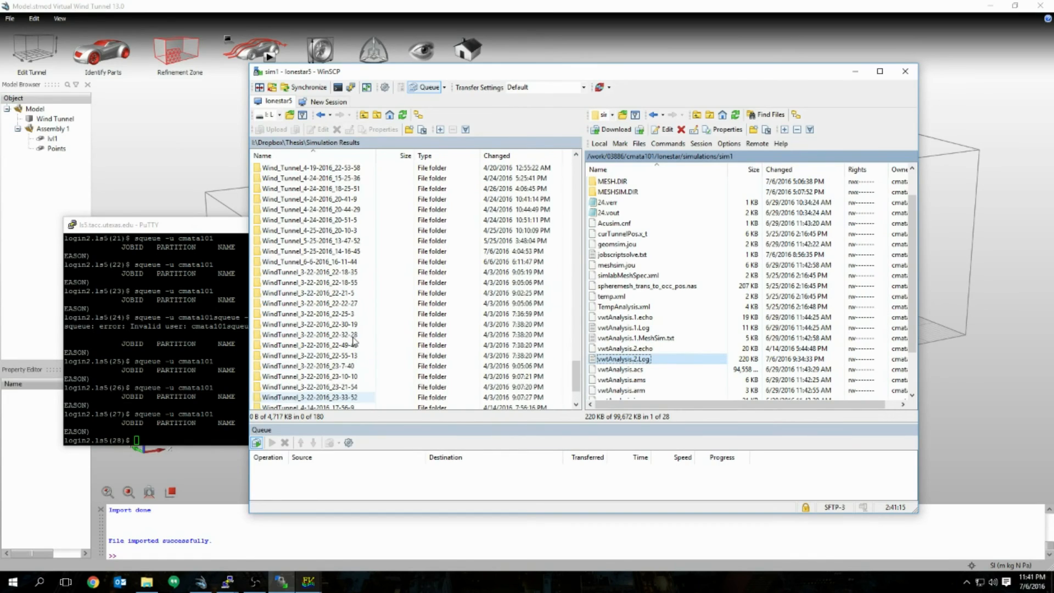
Step: Open the local Wind_Tunnel_6-6-2016_16-11-44 folder and review the remote sim1 files
{"action": "left_click", "coordinate": [308, 262]}
{"action": "double_click", "coordinate": [307, 261]}
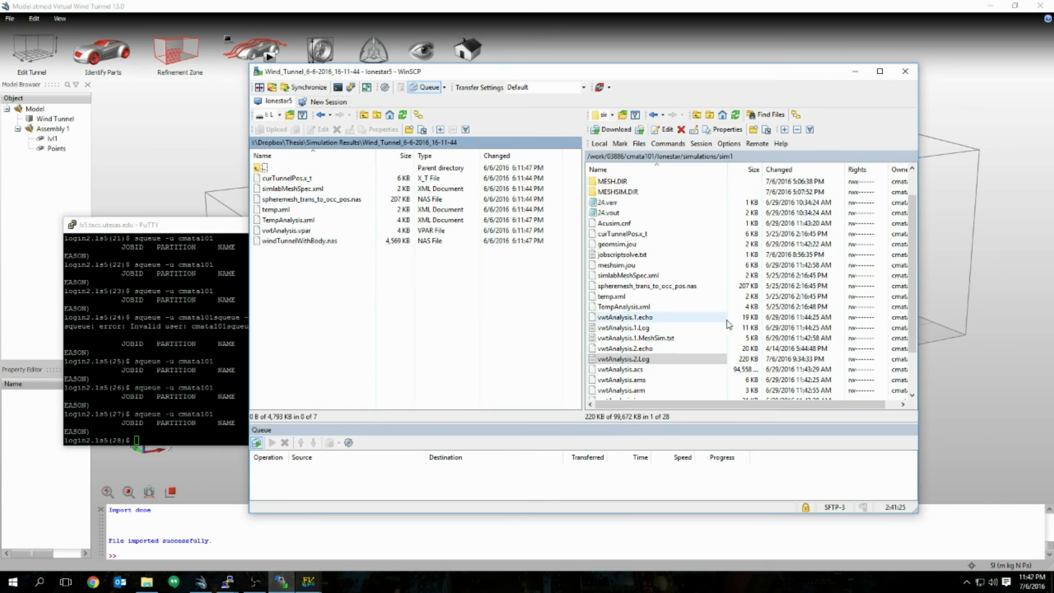
{"action": "scroll", "coordinate": [697, 326], "scroll_direction": "up", "scroll_amount": 2}
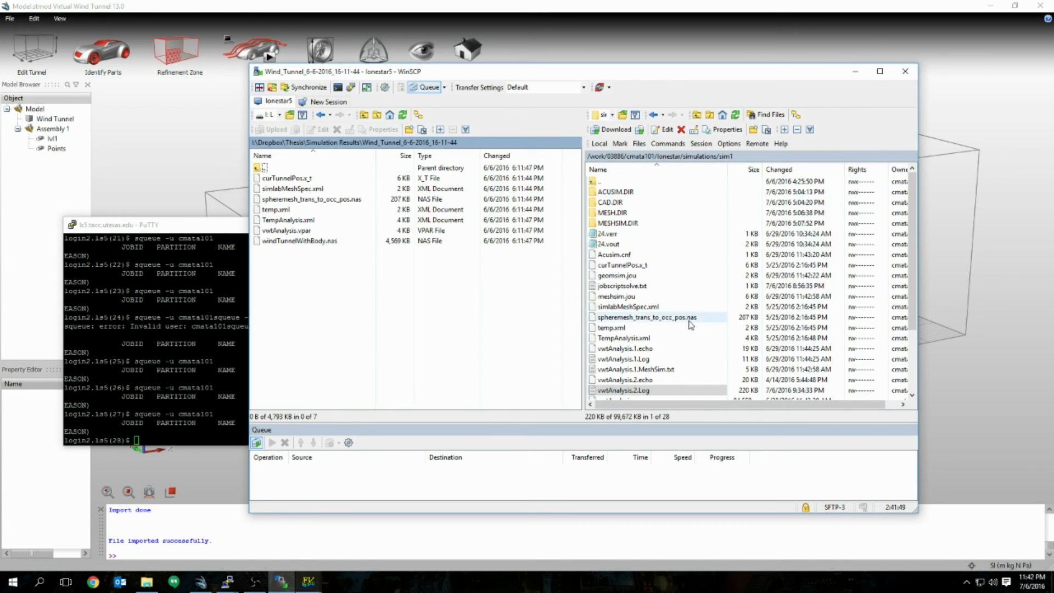
{"action": "scroll", "coordinate": [657, 359], "scroll_direction": "down", "scroll_amount": 2}
{"action": "scroll", "coordinate": [656, 359], "scroll_direction": "up", "scroll_amount": 2}
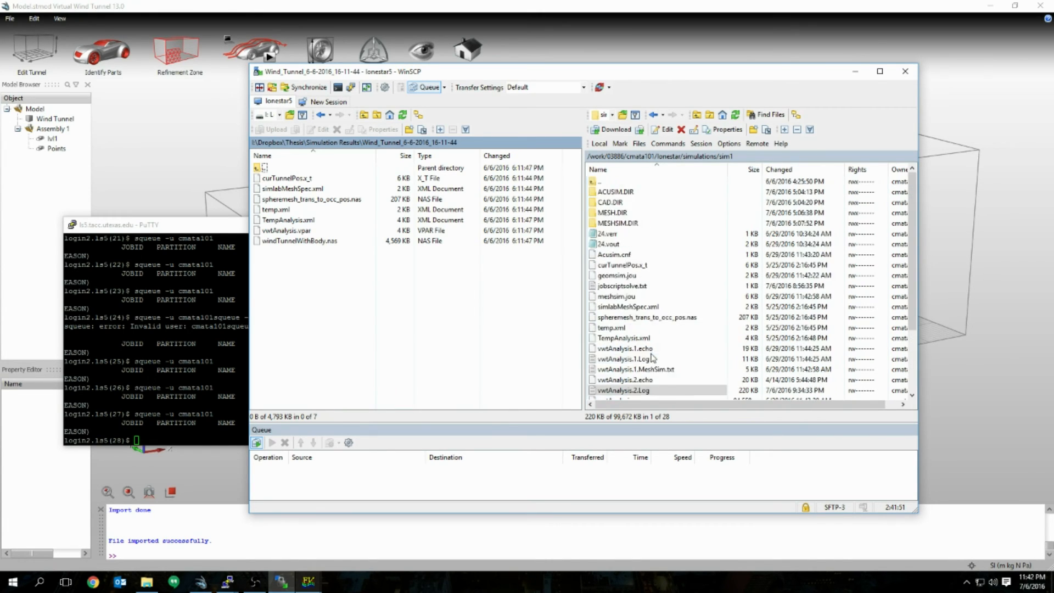
{"action": "scroll", "coordinate": [670, 335], "scroll_direction": "down", "scroll_amount": 3}
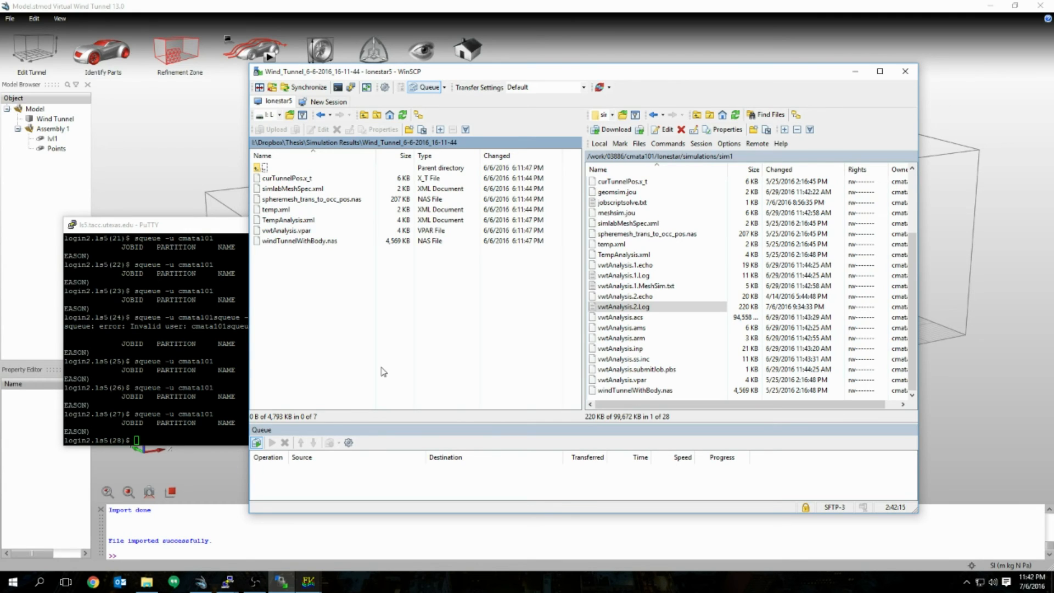
{"action": "left_click", "coordinate": [308, 581]}
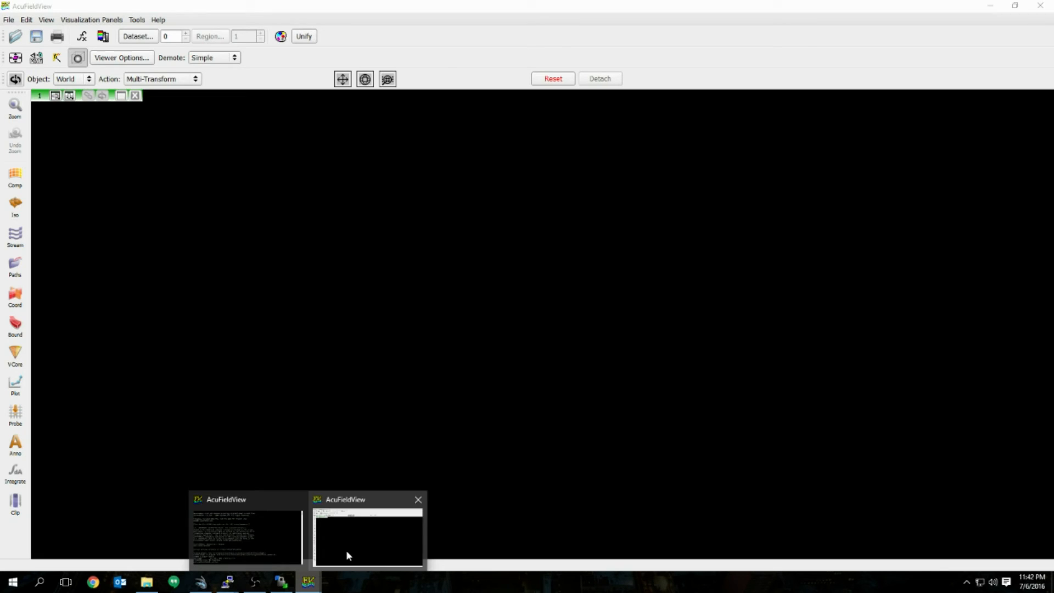
{"action": "left_click", "coordinate": [346, 550]}
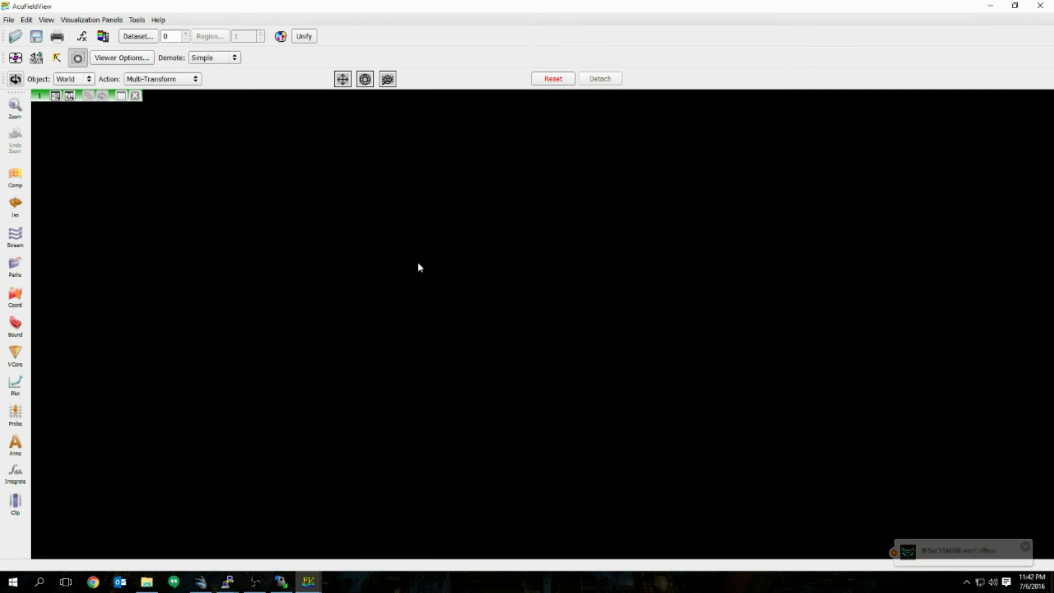
{"action": "left_click", "coordinate": [8, 20]}
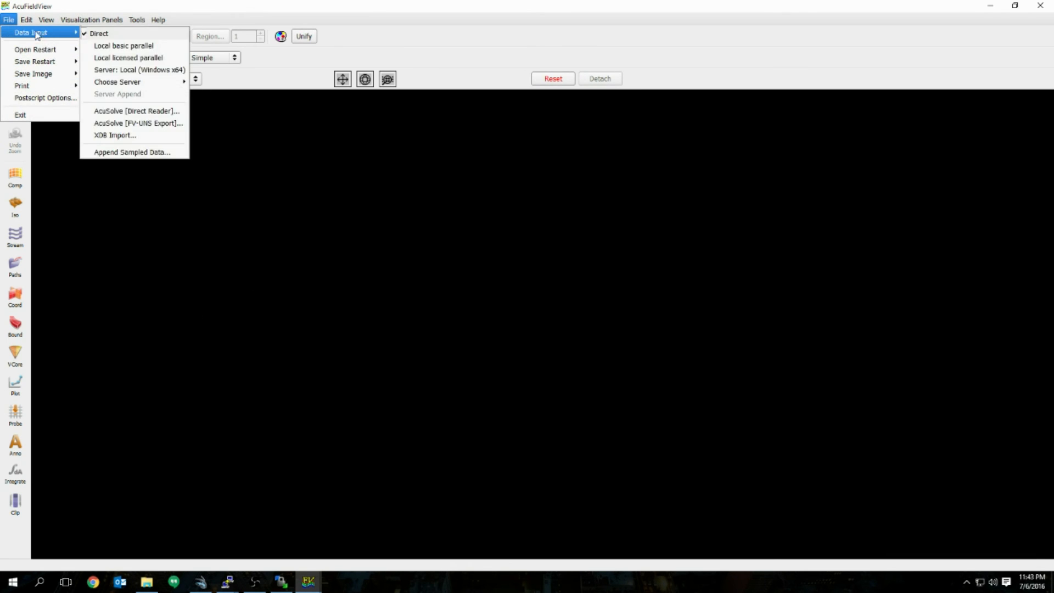
{"action": "mouse_move", "coordinate": [35, 49]}
{"action": "left_click", "coordinate": [287, 282]}
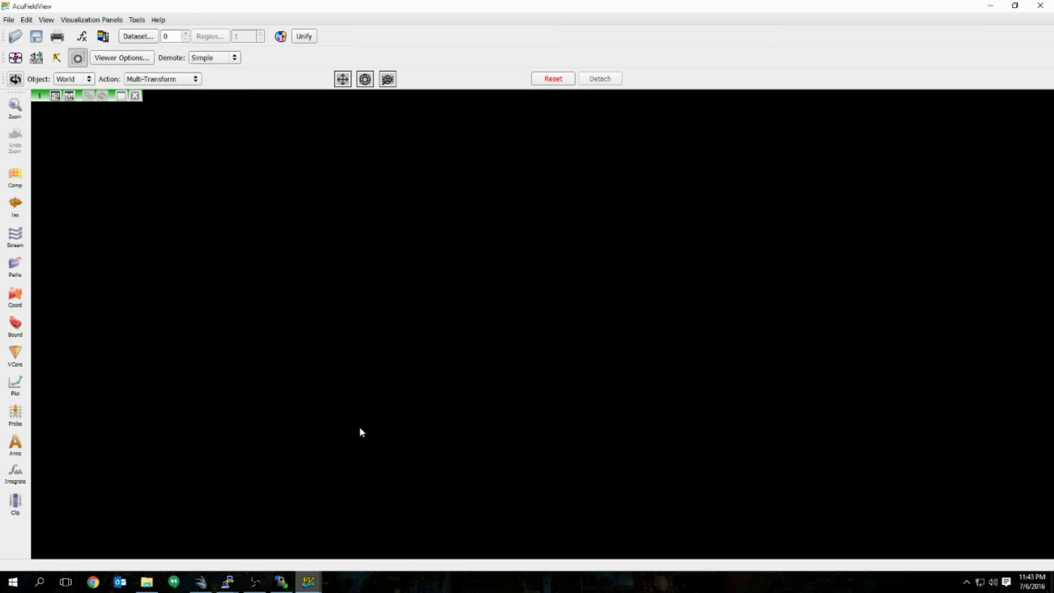
{"action": "left_click", "coordinate": [991, 6]}
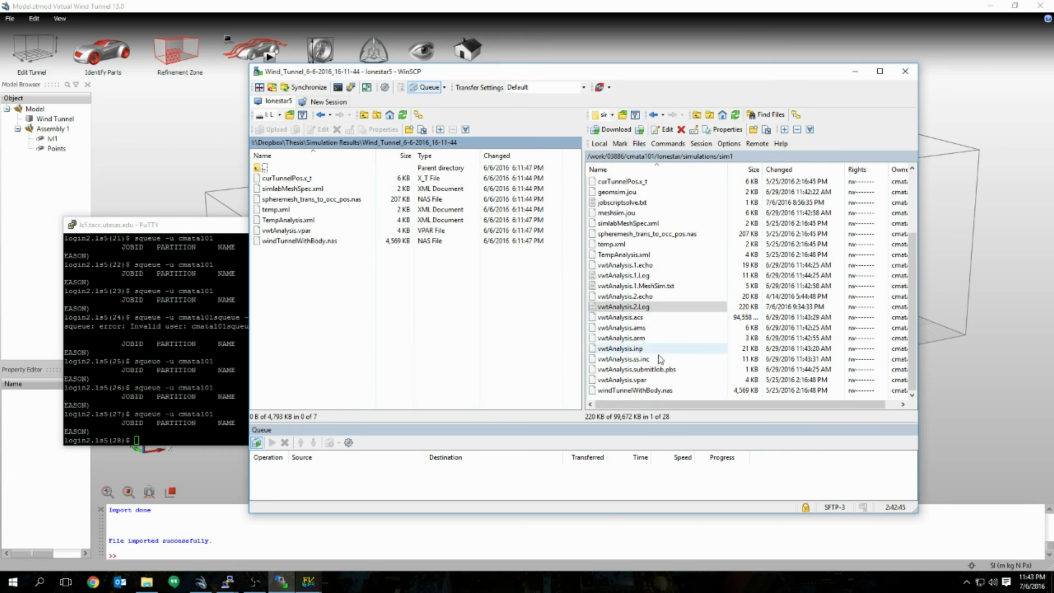
{"action": "left_click", "coordinate": [658, 319]}
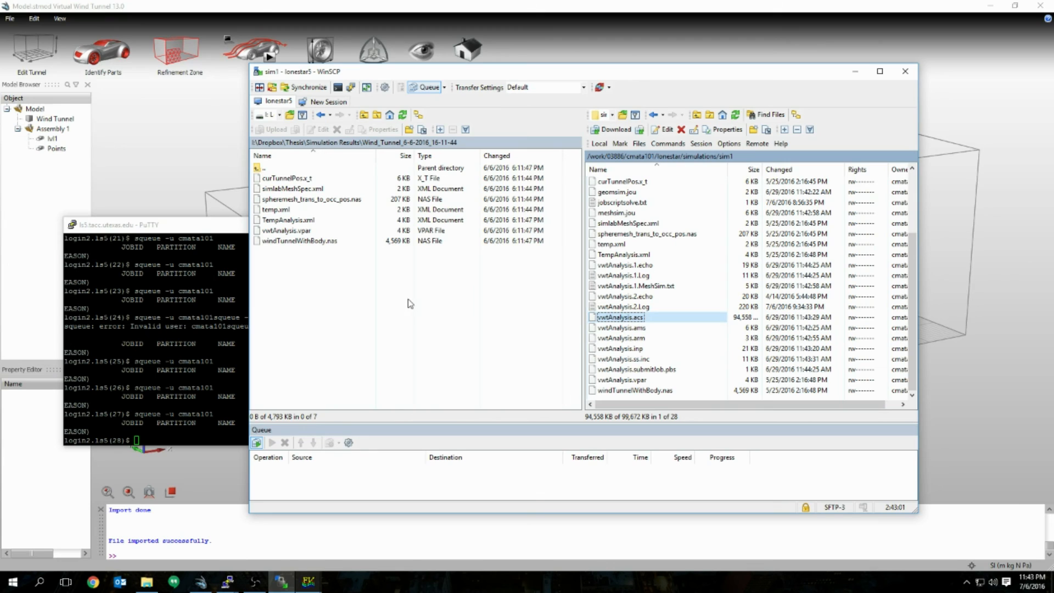
{"action": "left_click", "coordinate": [308, 581]}
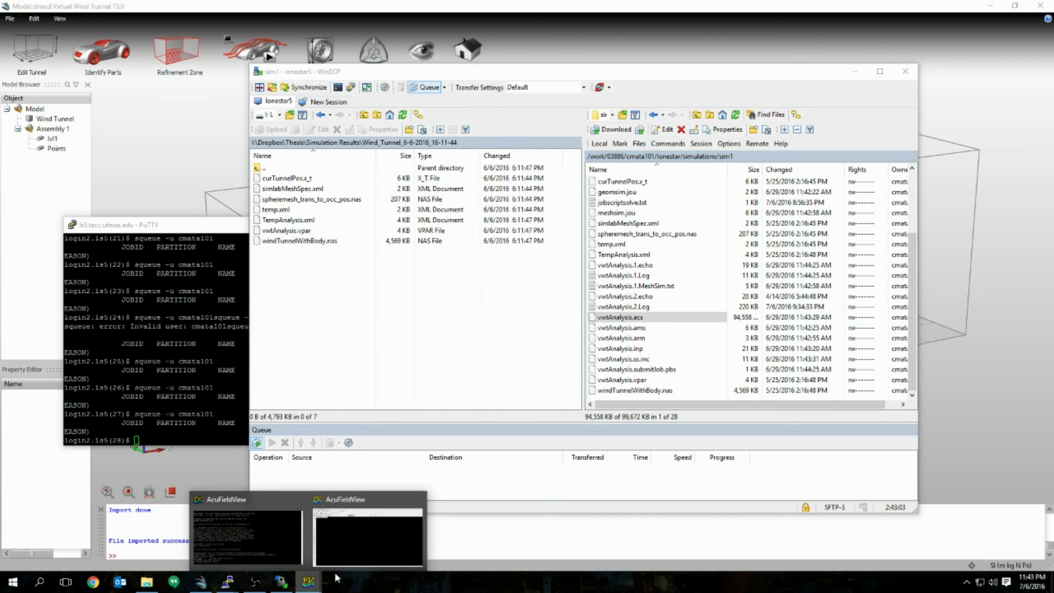
{"action": "left_click", "coordinate": [566, 339]}
{"action": "scroll", "coordinate": [675, 276], "scroll_direction": "up", "scroll_amount": 2}
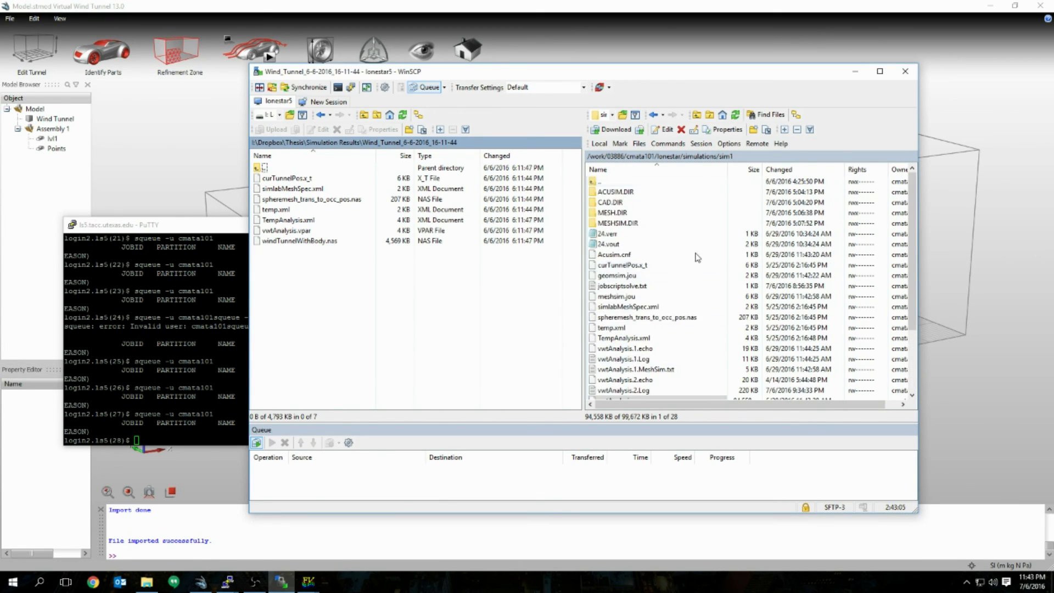
{"action": "scroll", "coordinate": [696, 254], "scroll_direction": "down", "scroll_amount": 2}
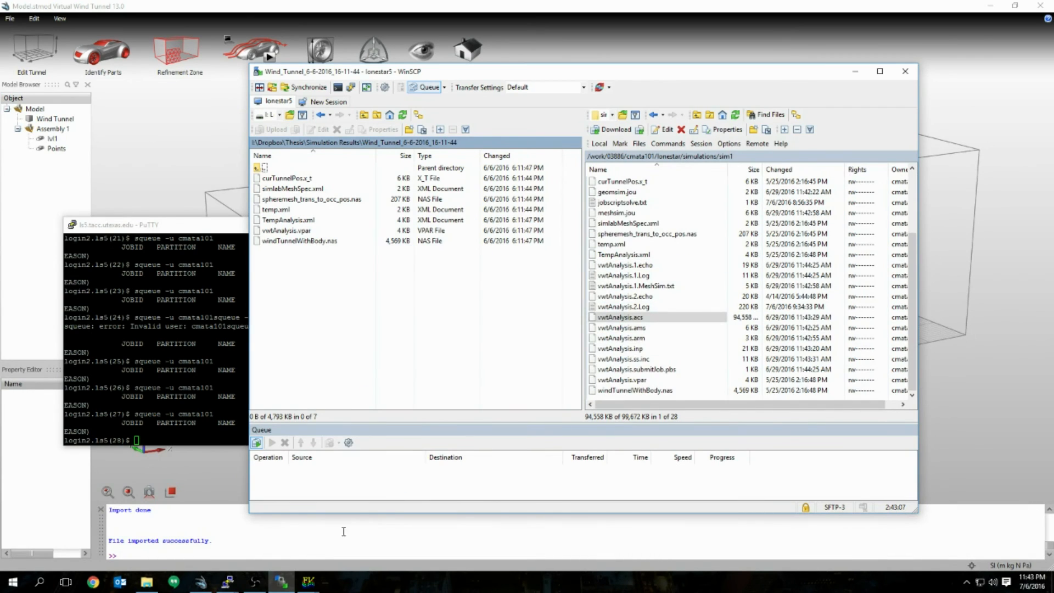
{"action": "left_click", "coordinate": [316, 584]}
Step: Bring AcuFieldView forward and open the AcuSolve direct reader from the File menu
{"action": "left_click", "coordinate": [361, 529]}
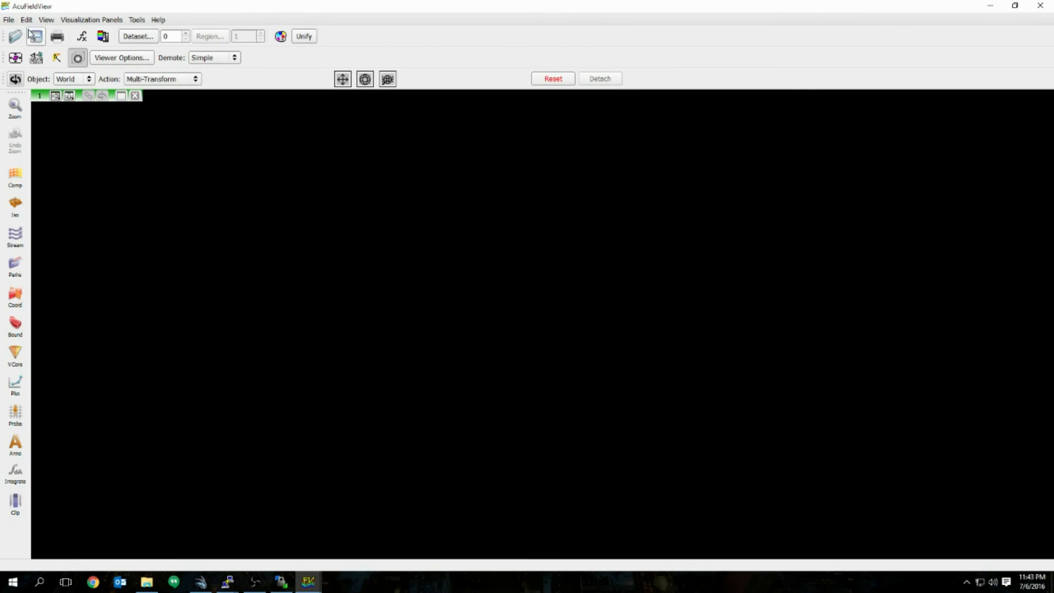
{"action": "left_click", "coordinate": [9, 20]}
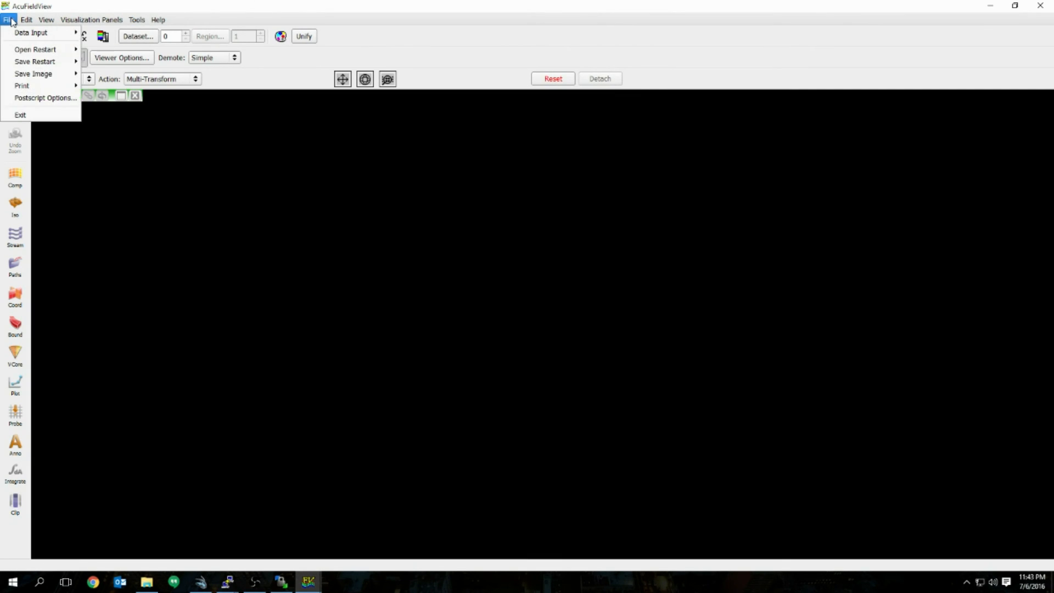
{"action": "left_click", "coordinate": [44, 4]}
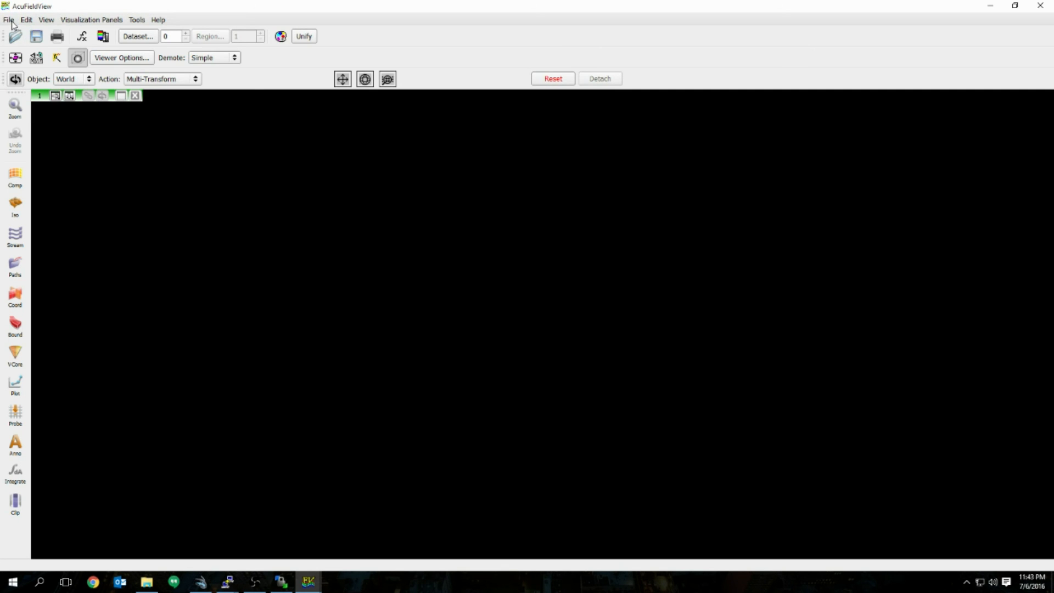
{"action": "left_click", "coordinate": [9, 20]}
{"action": "mouse_move", "coordinate": [34, 37]}
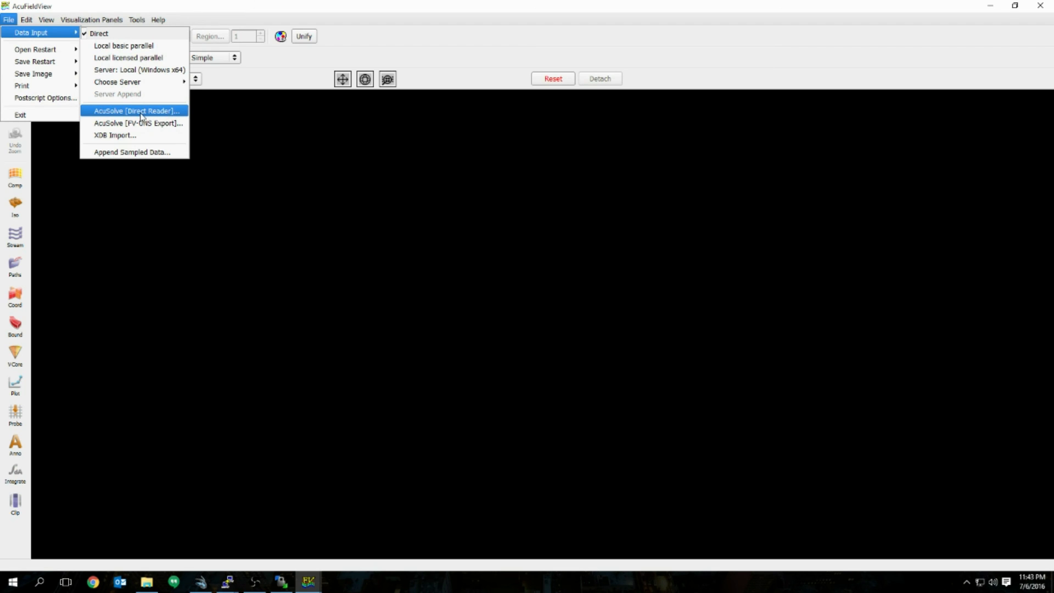
{"action": "left_click", "coordinate": [166, 114]}
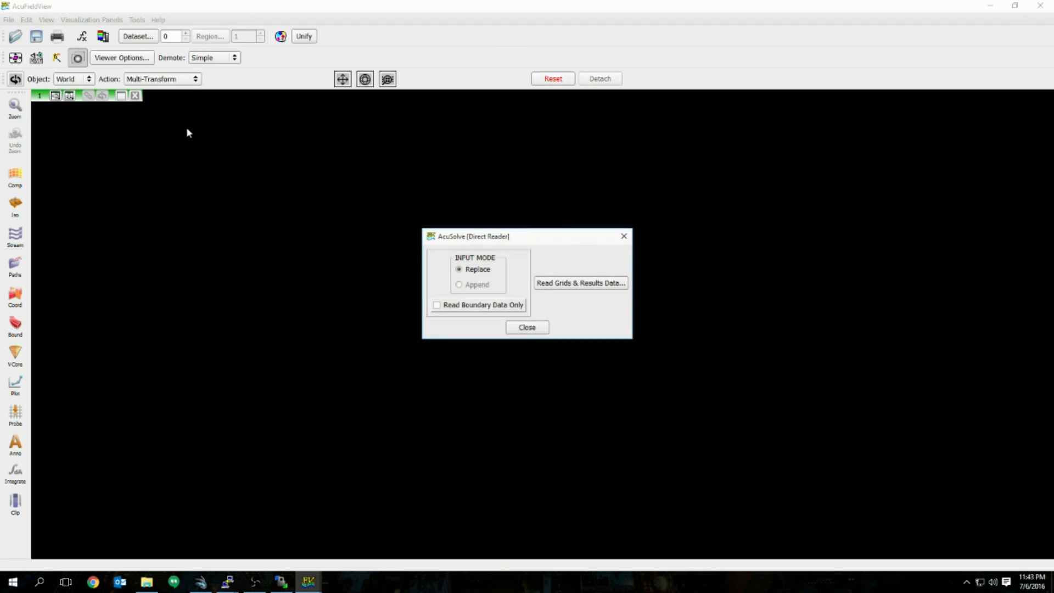
Step: In the file chooser, go up to the Thesis folder and into Simulation Results/sphere8x8
{"action": "left_click", "coordinate": [570, 284]}
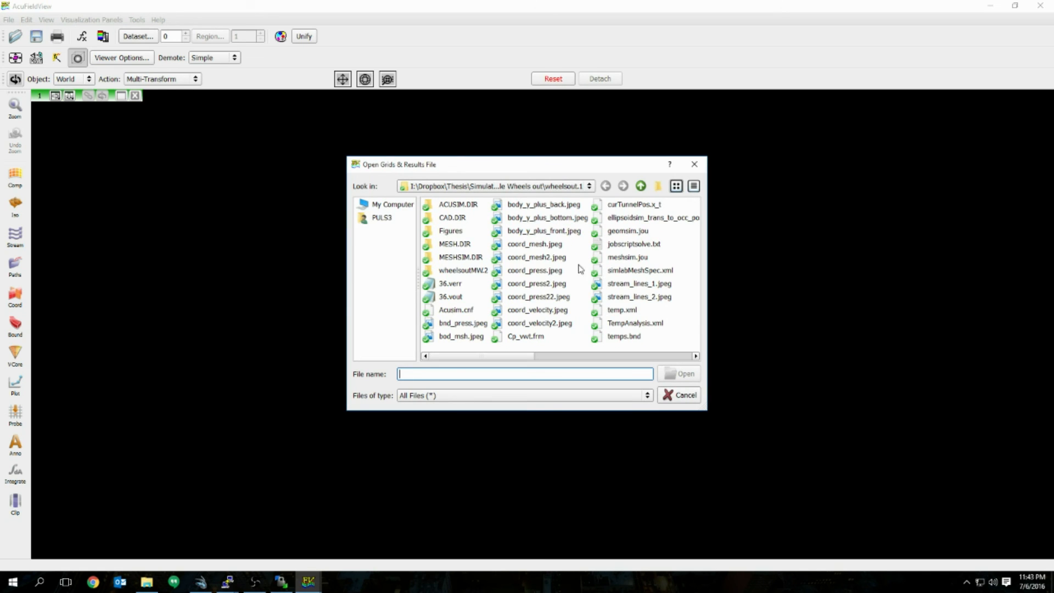
{"action": "left_click", "coordinate": [522, 351]}
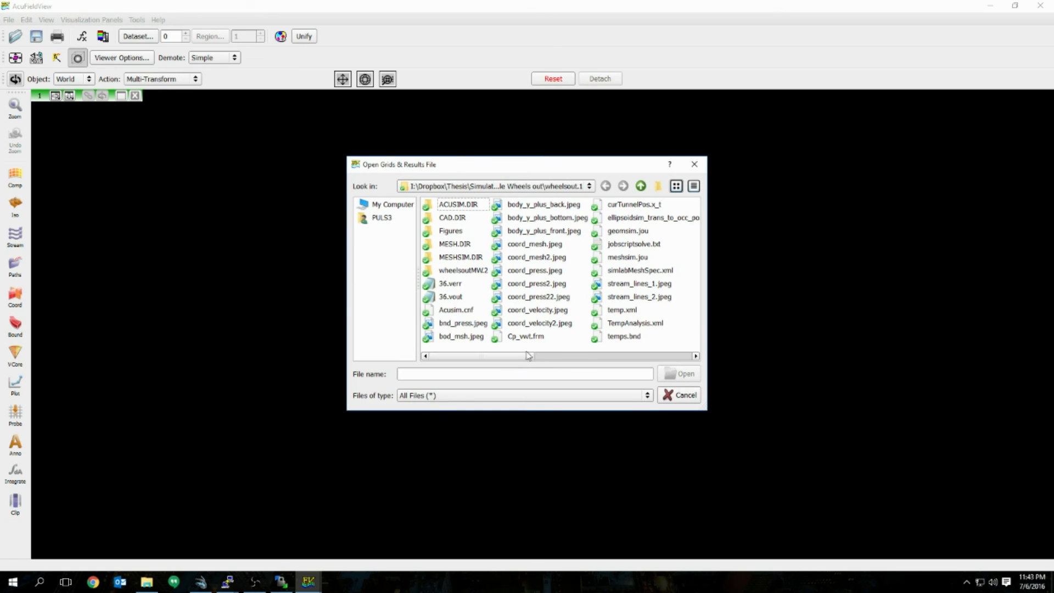
{"action": "left_click", "coordinate": [642, 187]}
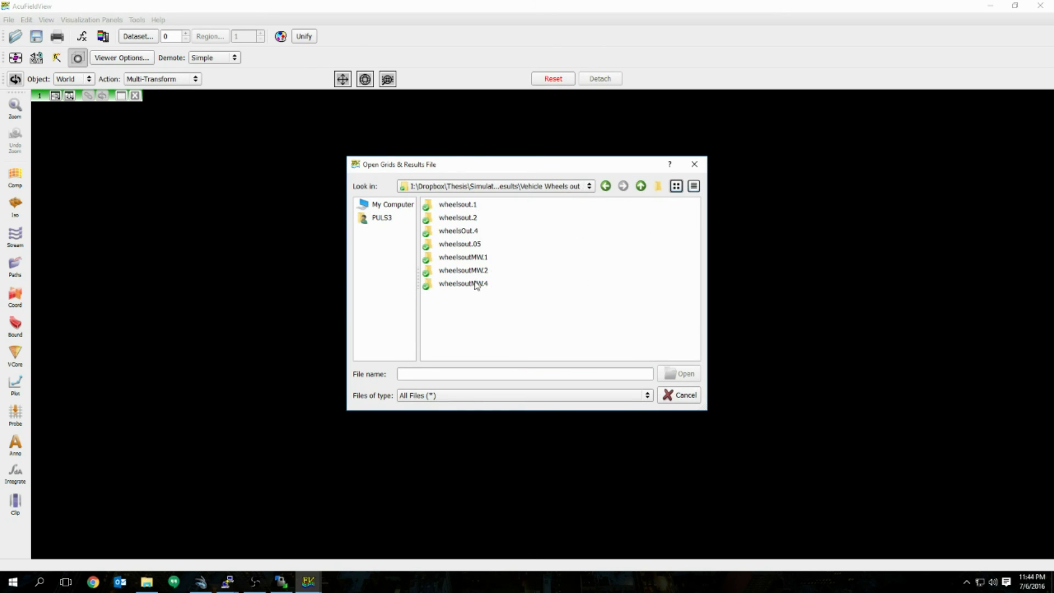
{"action": "left_click", "coordinate": [641, 186]}
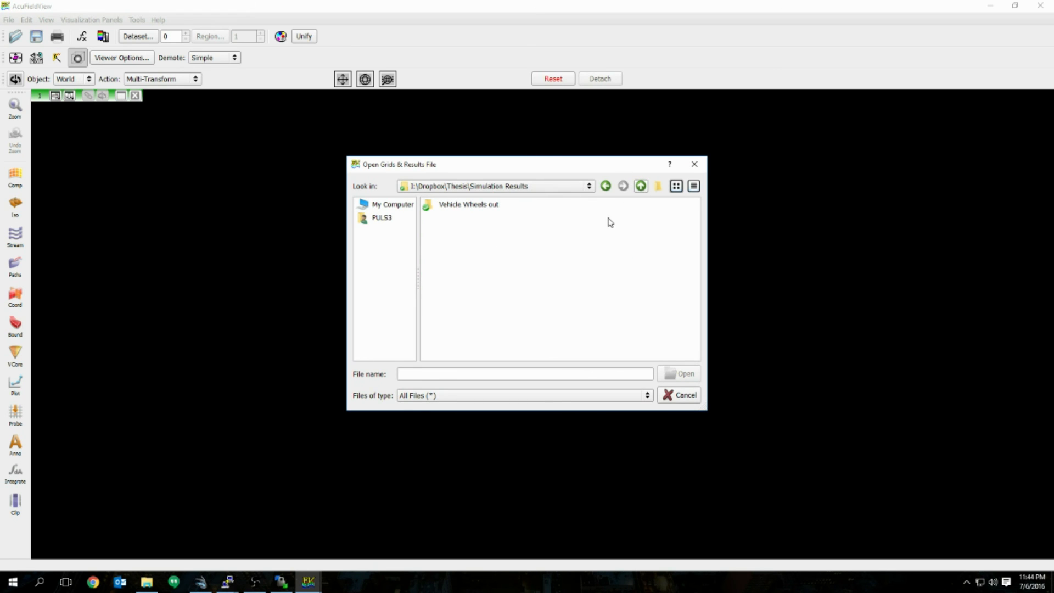
{"action": "left_click", "coordinate": [641, 186]}
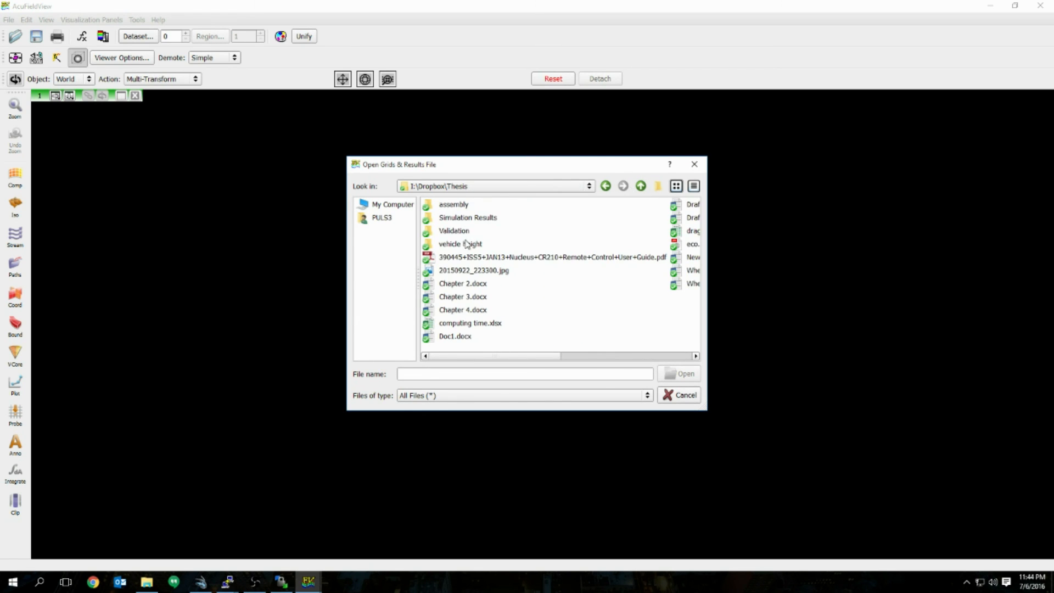
{"action": "left_click", "coordinate": [471, 218]}
{"action": "double_click", "coordinate": [470, 219]}
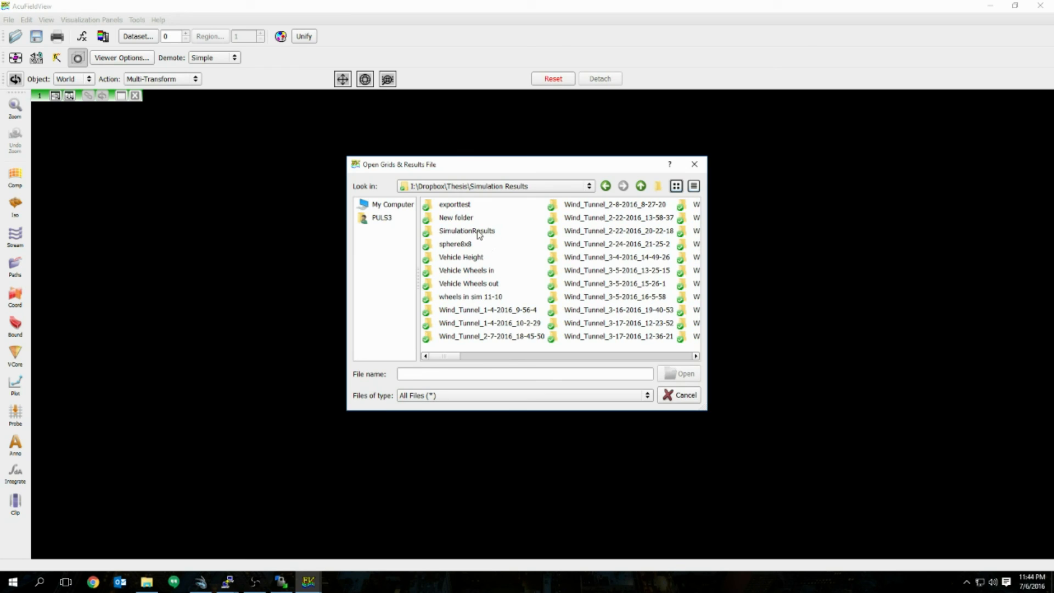
{"action": "double_click", "coordinate": [468, 247]}
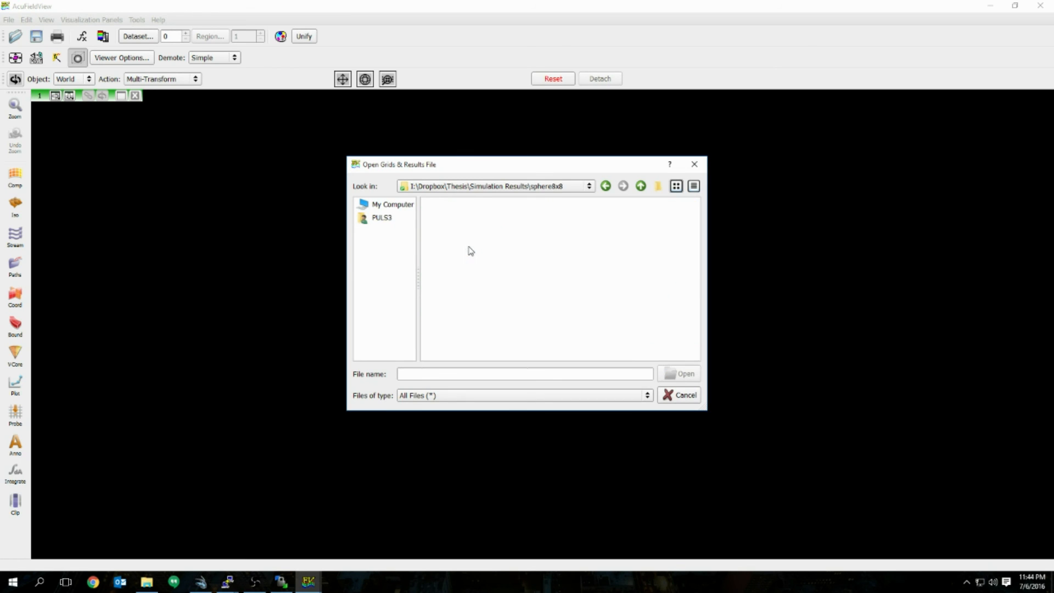
{"action": "left_click", "coordinate": [549, 355]}
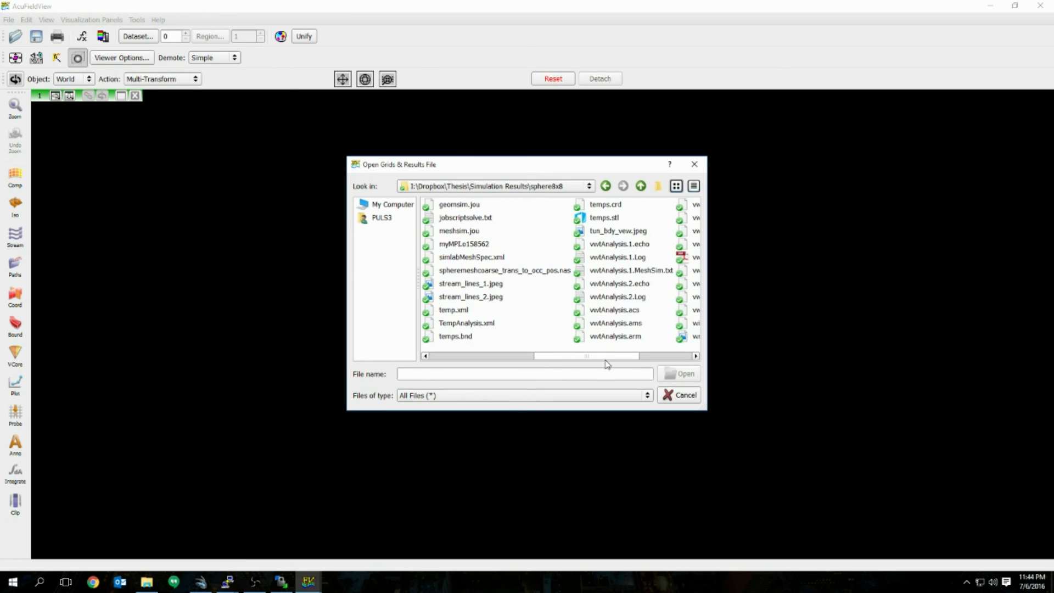
Step: Load vwtAnalysis.2.Log with all functions selected and close the reader
{"action": "left_click", "coordinate": [632, 299]}
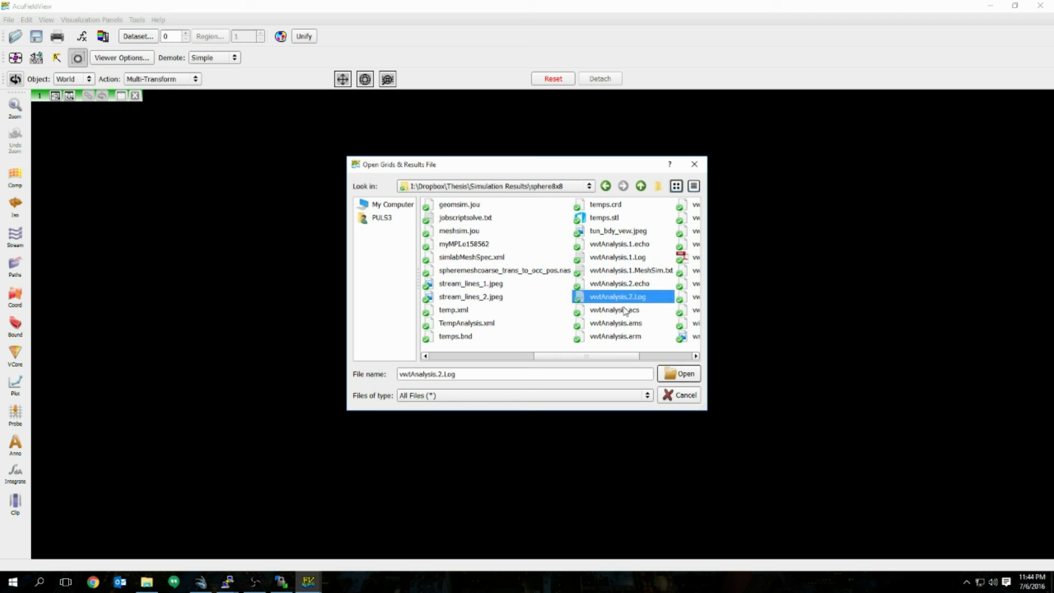
{"action": "left_click", "coordinate": [683, 376]}
{"action": "left_click", "coordinate": [543, 326]}
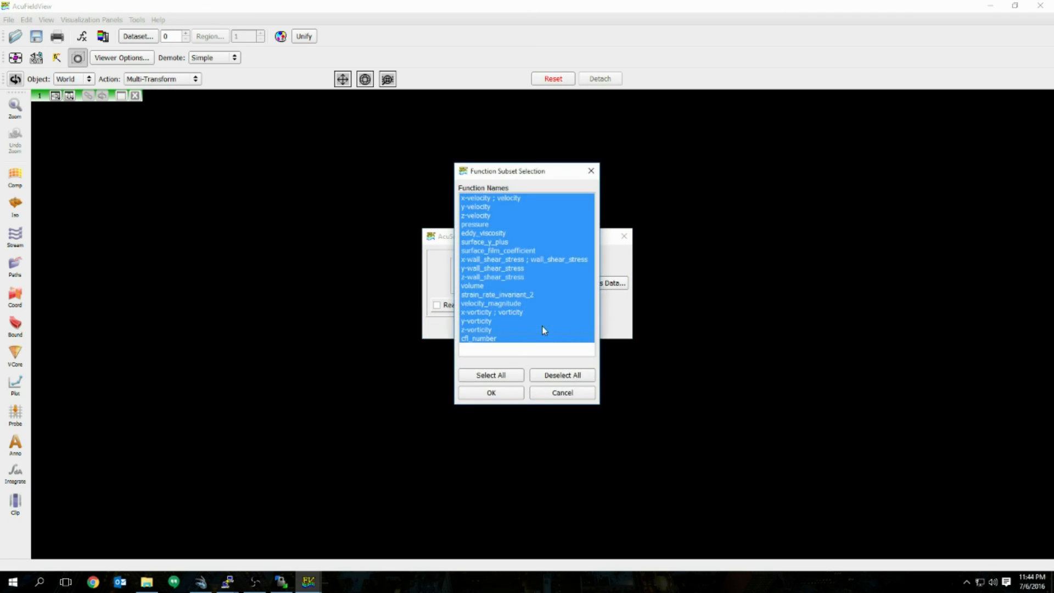
{"action": "left_click", "coordinate": [491, 391]}
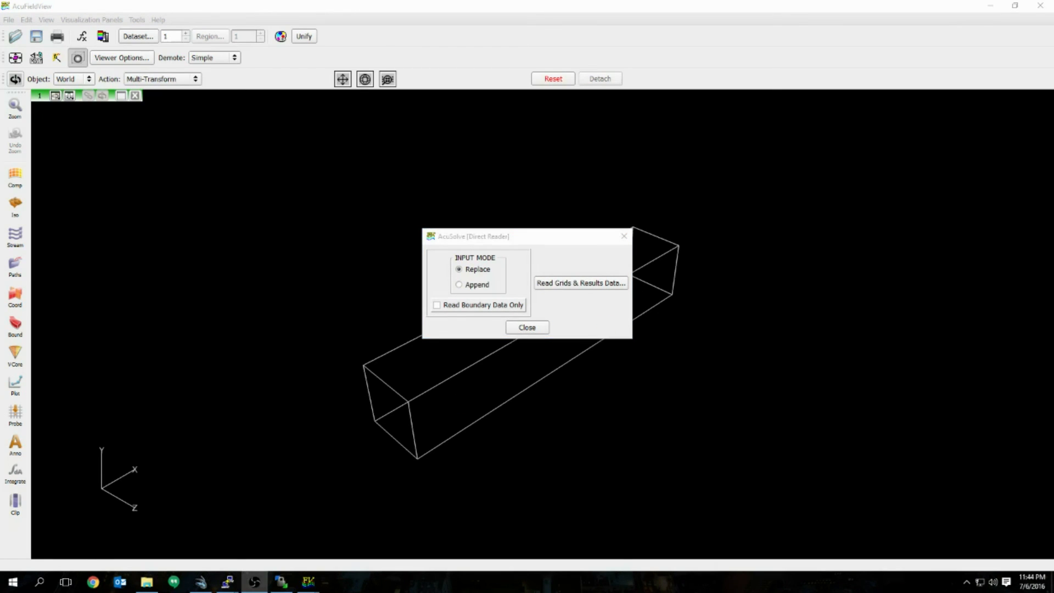
{"action": "left_click", "coordinate": [524, 326]}
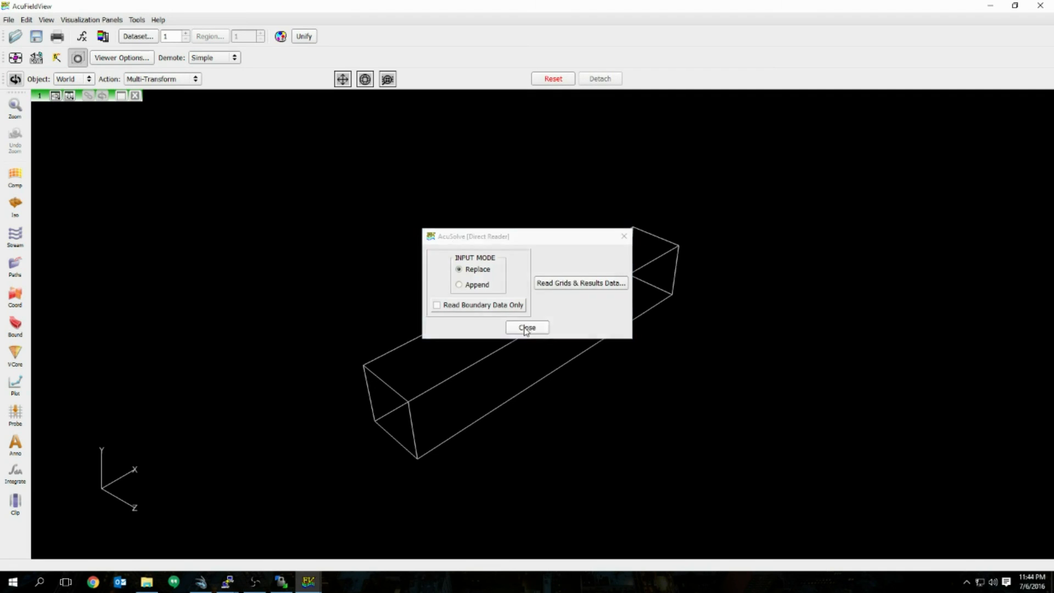
{"action": "left_click", "coordinate": [526, 329]}
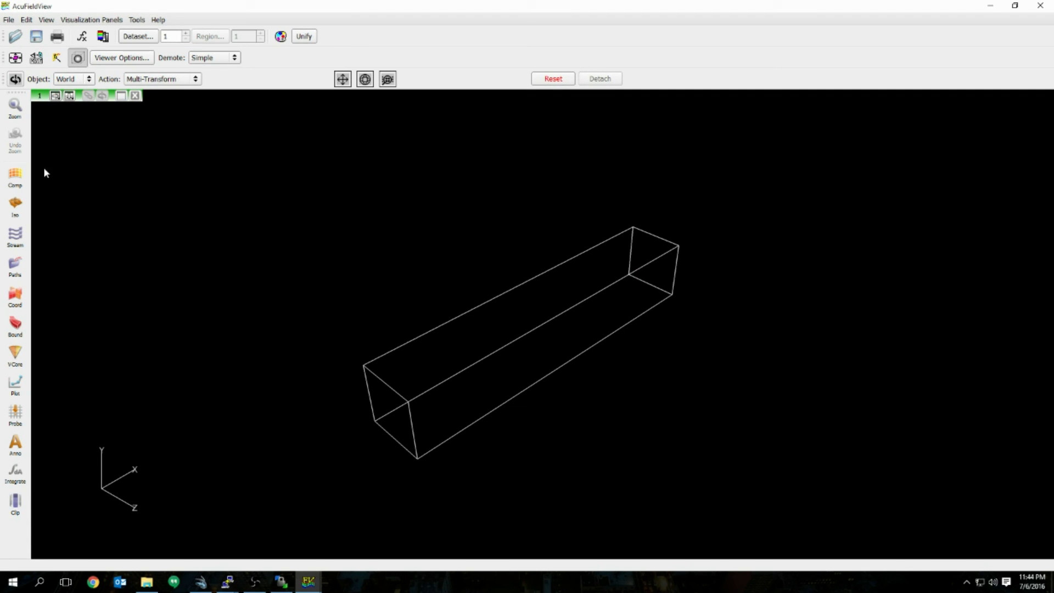
Step: Set the defined view to -Y and zoom in on the tunnel box
{"action": "left_click", "coordinate": [36, 58]}
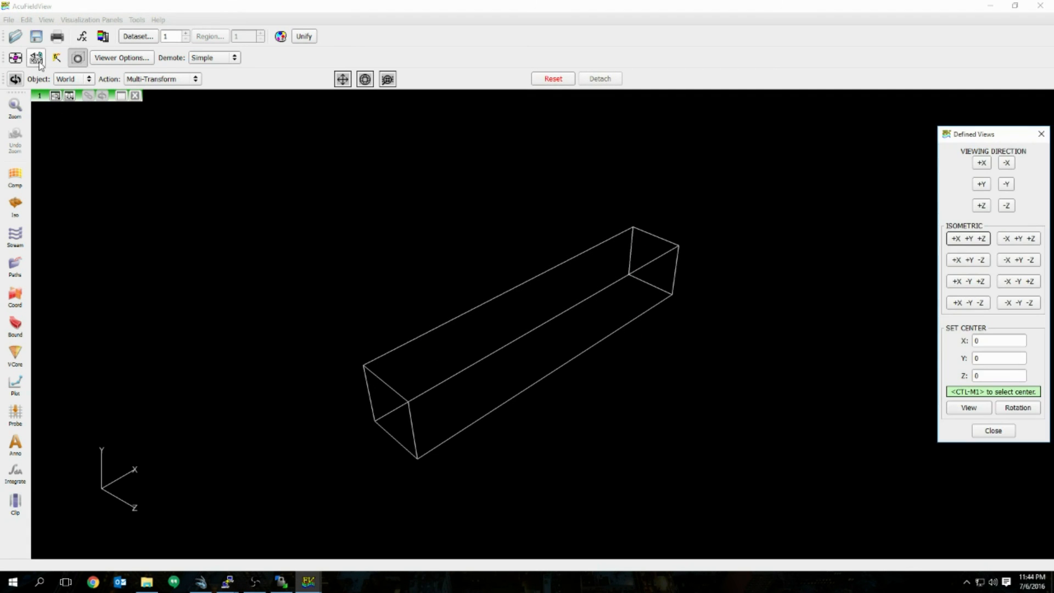
{"action": "left_click", "coordinate": [1006, 186]}
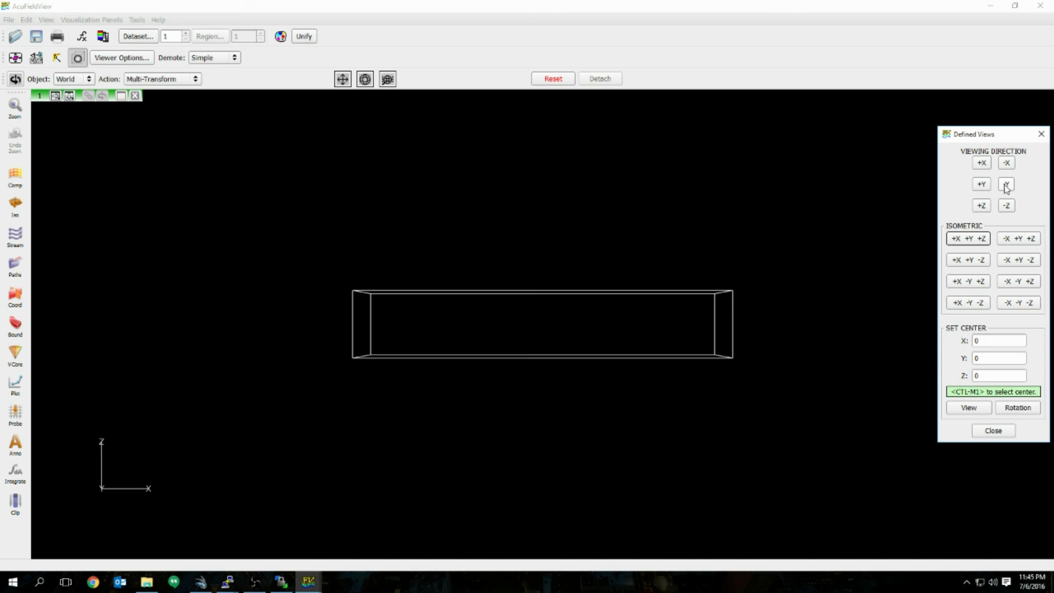
{"action": "right_click_drag", "start_coordinate": [505, 316], "coordinate": [534, 314]}
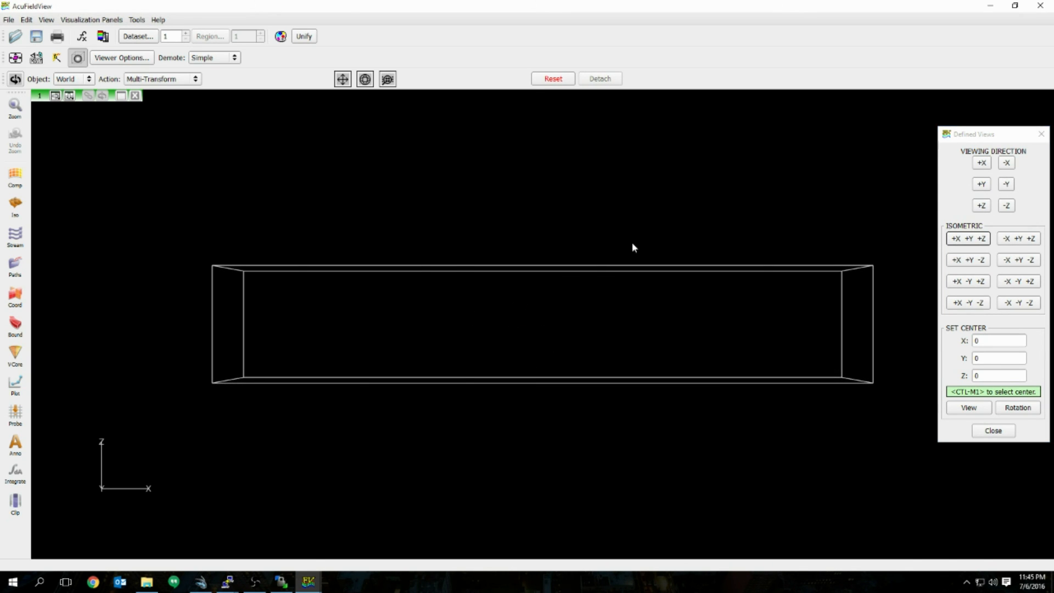
{"action": "left_click", "coordinate": [999, 430]}
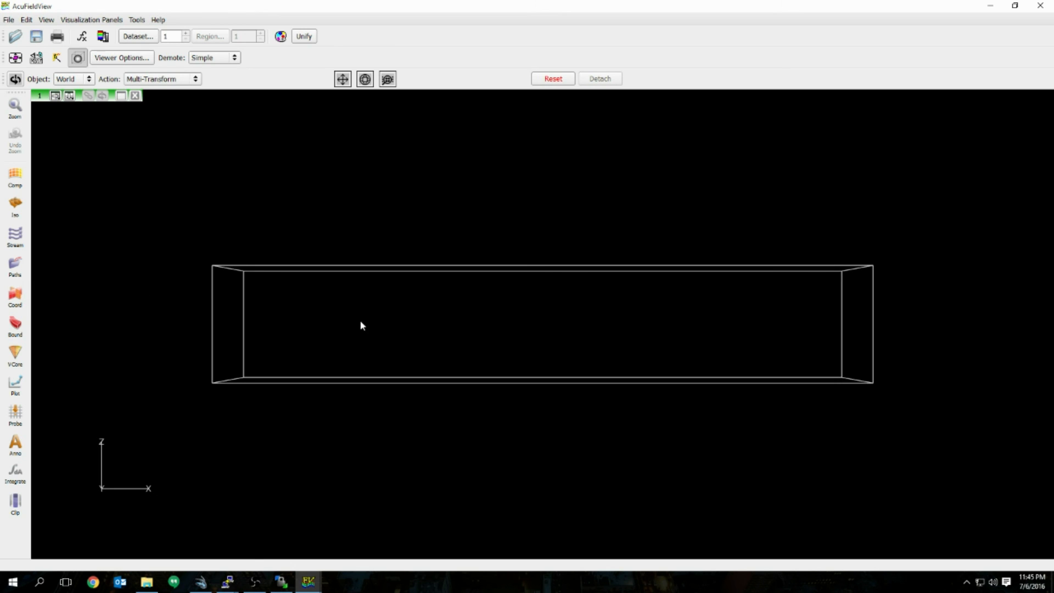
Step: Create a new coordinate surface on a constant-Y plane and try different slice positions
{"action": "left_click", "coordinate": [16, 304]}
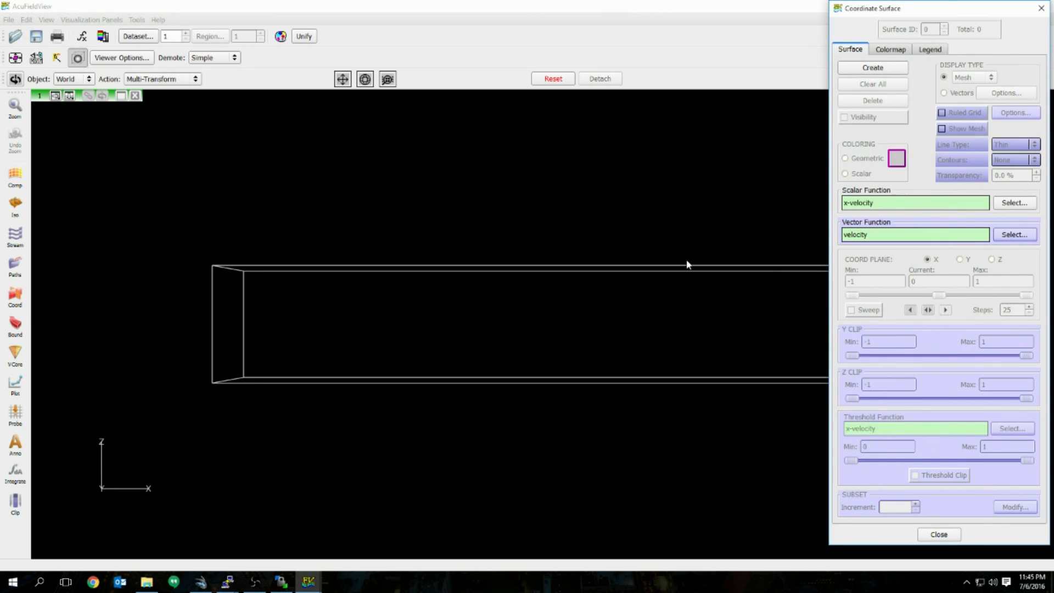
{"action": "left_click", "coordinate": [886, 71]}
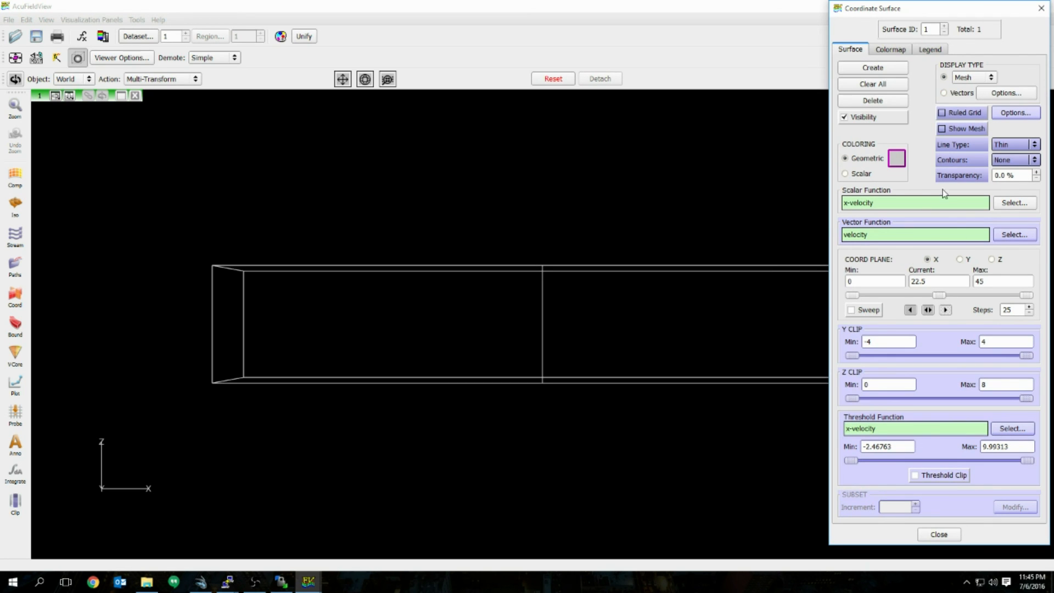
{"action": "left_click", "coordinate": [960, 259]}
{"action": "left_click", "coordinate": [992, 259]}
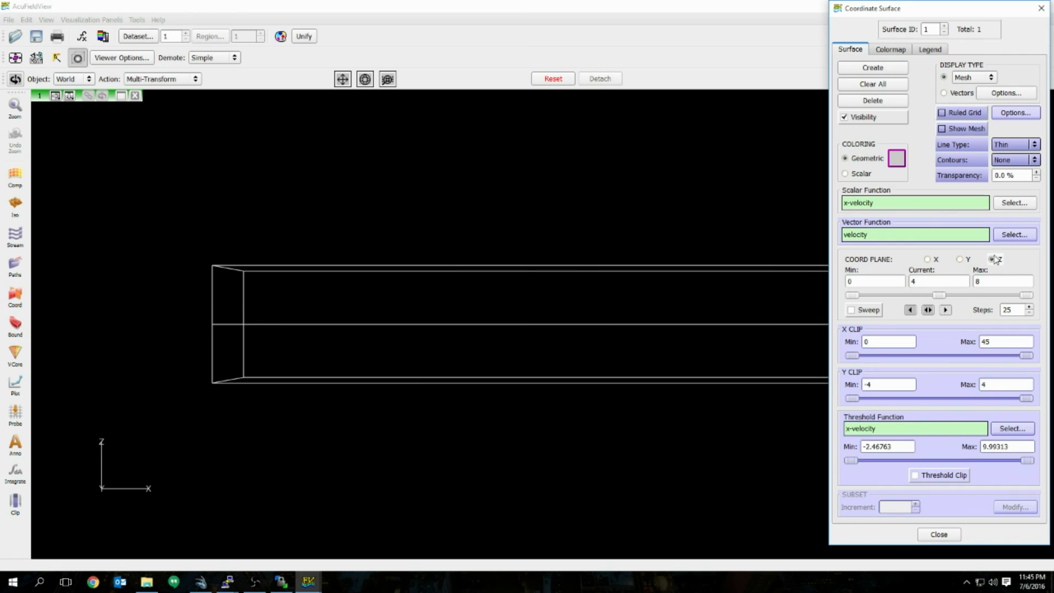
{"action": "left_click", "coordinate": [959, 260]}
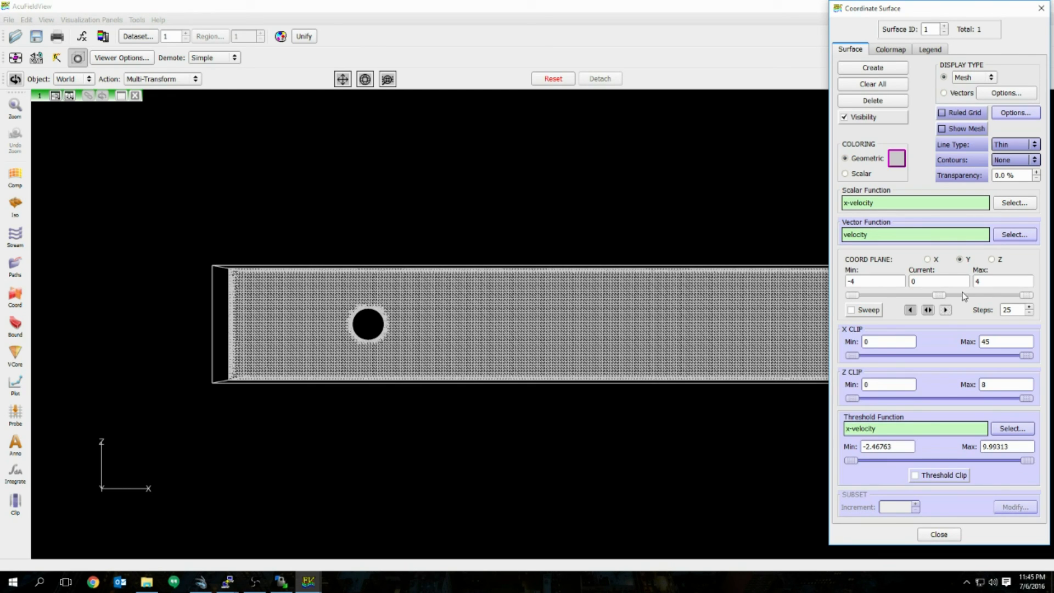
{"action": "left_click_drag", "start_coordinate": [939, 297], "coordinate": [914, 301]}
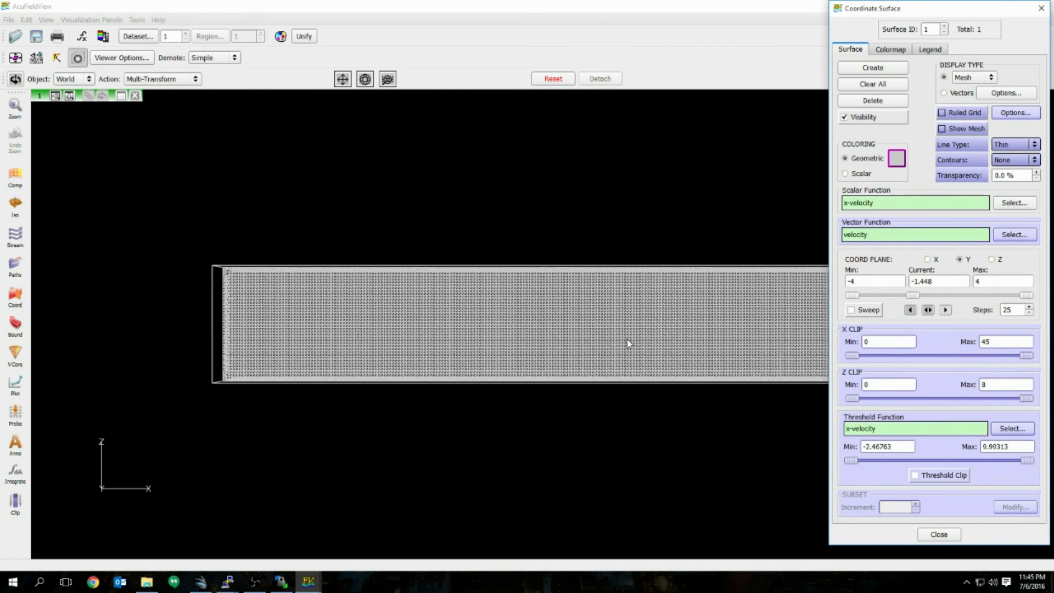
{"action": "middle_click_drag", "start_coordinate": [349, 311], "coordinate": [537, 413]}
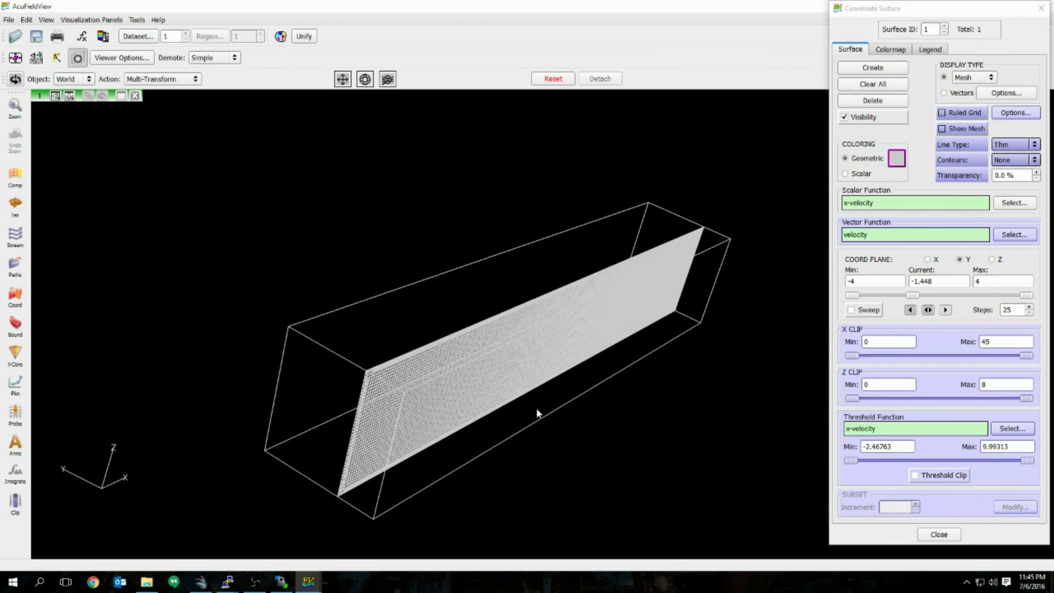
{"action": "mouse_move", "coordinate": [913, 296]}
{"action": "left_mouse_down"}
{"action": "mouse_move", "coordinate": [895, 297]}
{"action": "mouse_move", "coordinate": [970, 297]}
{"action": "mouse_move", "coordinate": [901, 294]}
{"action": "left_mouse_up"}
Step: Keep the slice on the Y plane and set its position to 0 through the sphere
{"action": "left_click", "coordinate": [927, 259]}
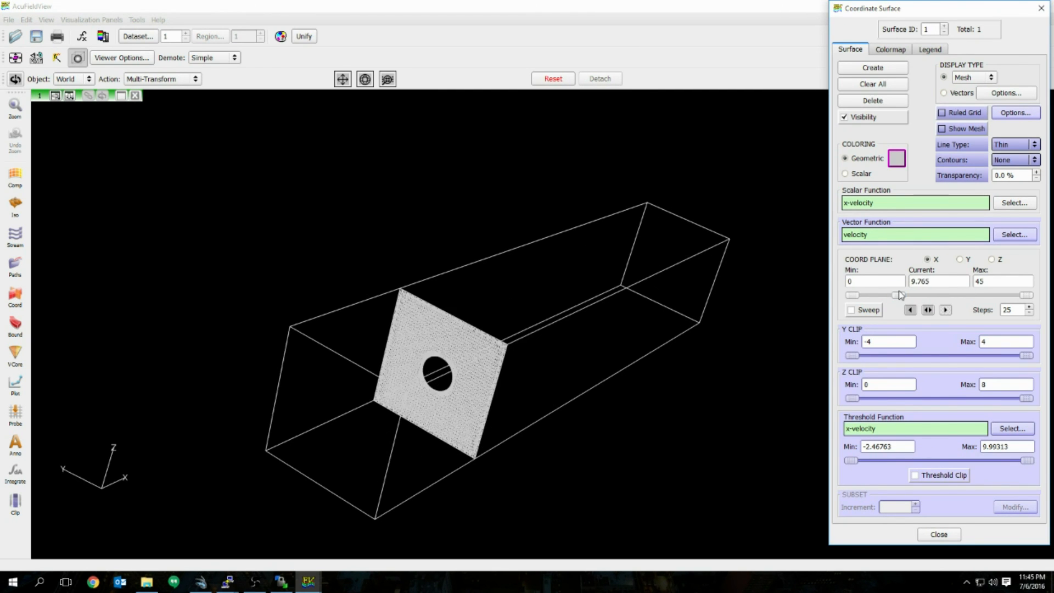
{"action": "left_click", "coordinate": [960, 259]}
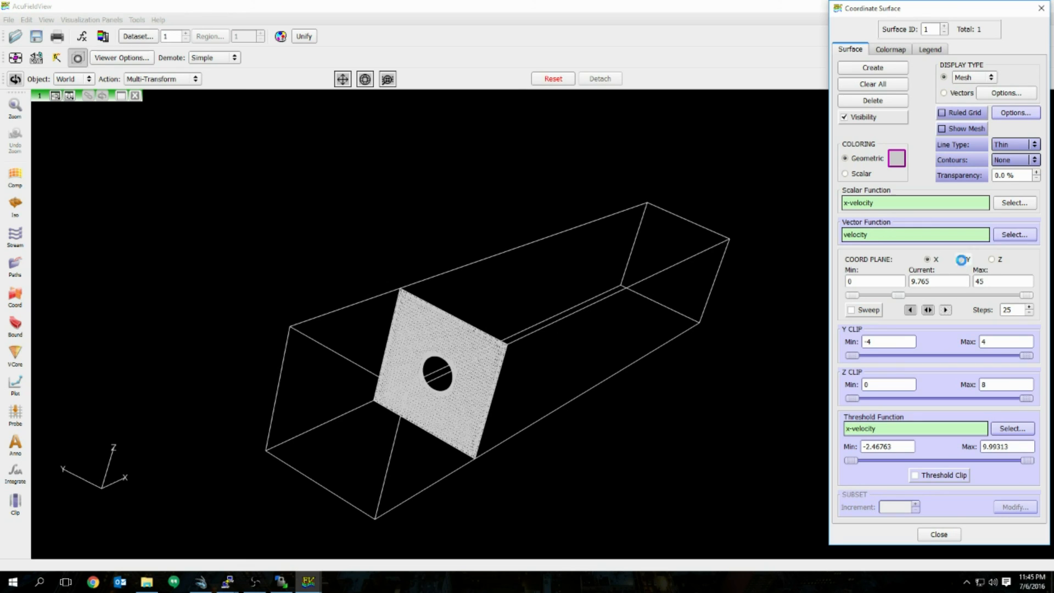
{"action": "left_click", "coordinate": [929, 310]}
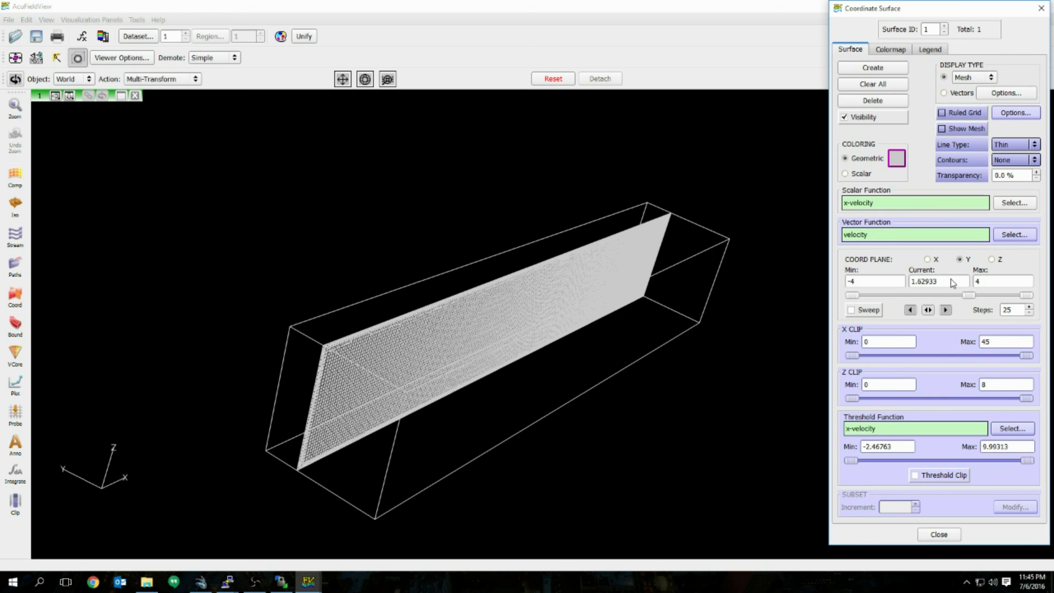
{"action": "left_click_drag", "start_coordinate": [942, 283], "coordinate": [836, 298]}
{"action": "type", "text": "0"}
{"action": "key", "text": "Return"}
Step: Show the Y = 0 slice face-on from the -Y defined view, zoomed to frame it
{"action": "left_click_drag", "start_coordinate": [560, 388], "coordinate": [438, 305]}
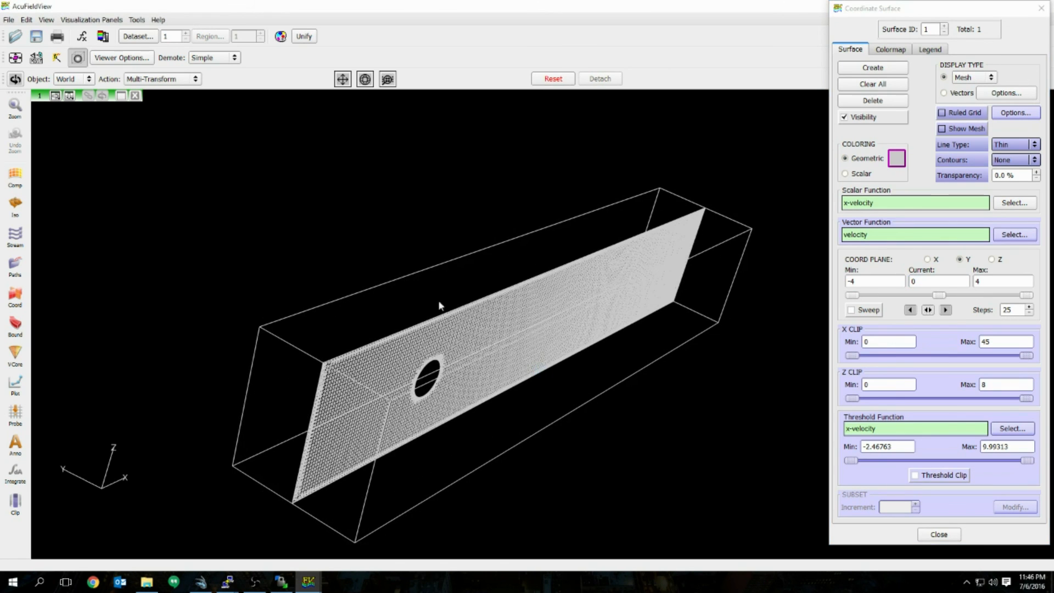
{"action": "left_click", "coordinate": [36, 59]}
{"action": "left_click", "coordinate": [1008, 185]}
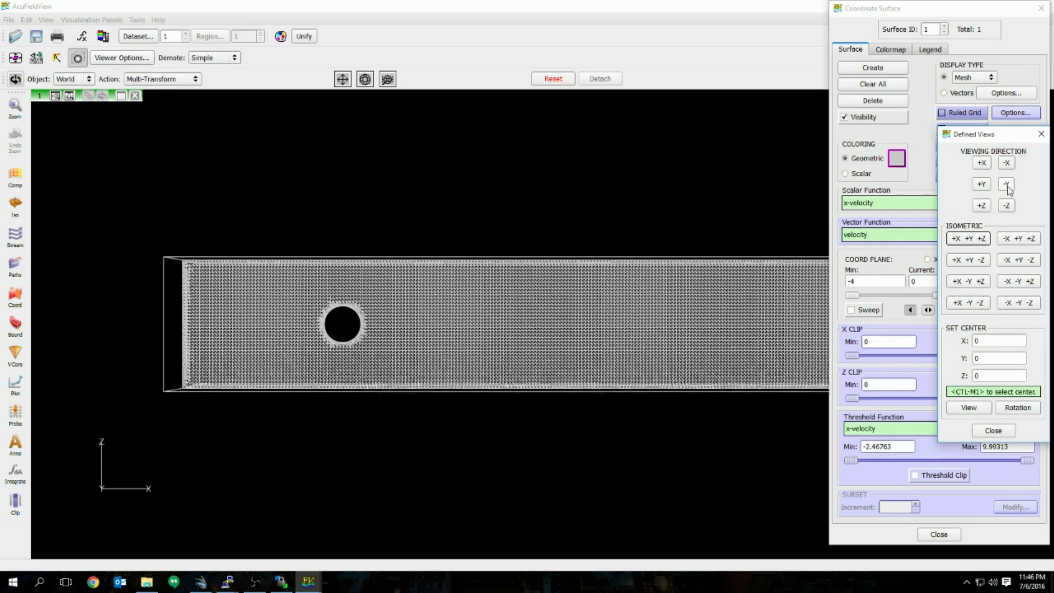
{"action": "right_click_drag", "start_coordinate": [528, 318], "coordinate": [505, 305]}
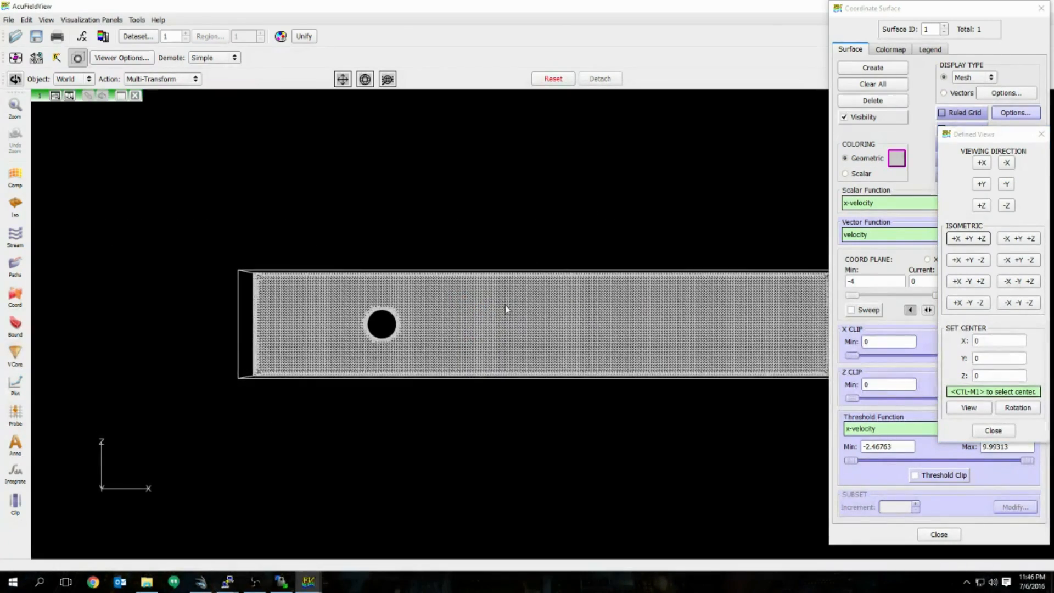
Step: Set the slice's coloring to Scalar with the pressure function and calculate
{"action": "left_click", "coordinate": [1040, 134]}
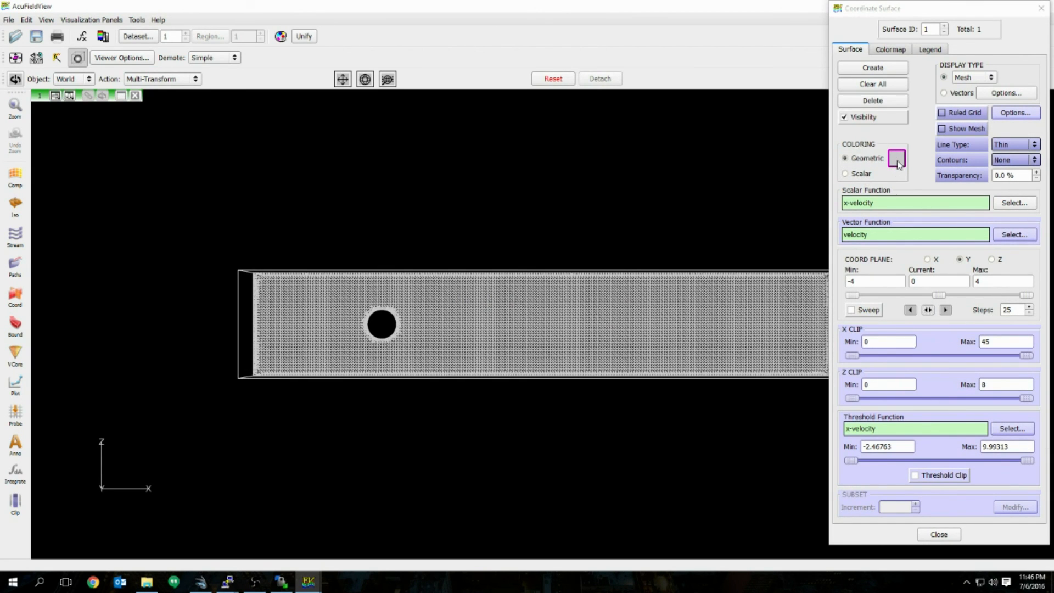
{"action": "left_click", "coordinate": [848, 173]}
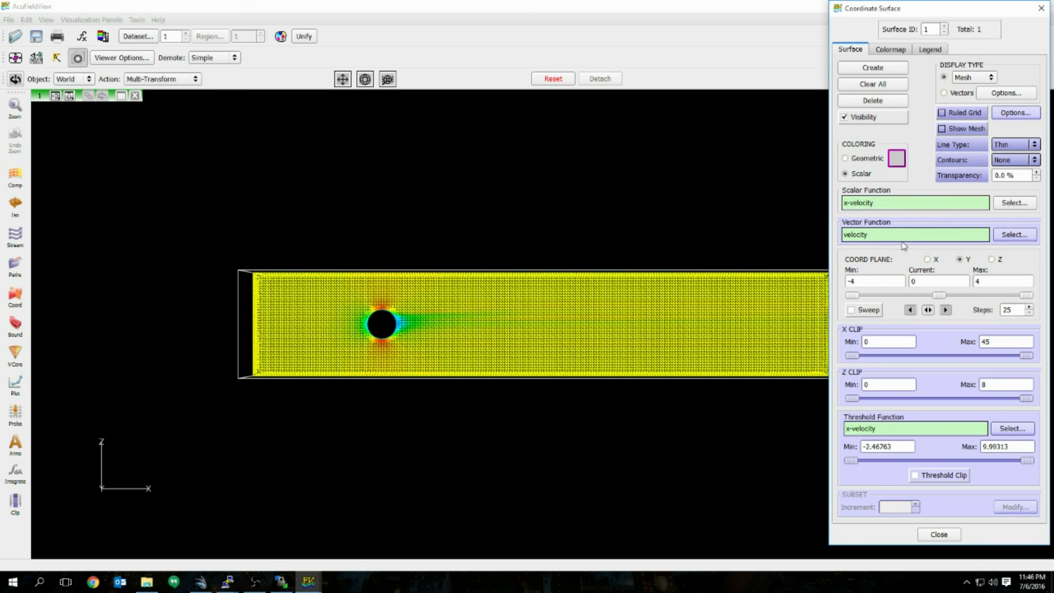
{"action": "left_click", "coordinate": [1015, 206]}
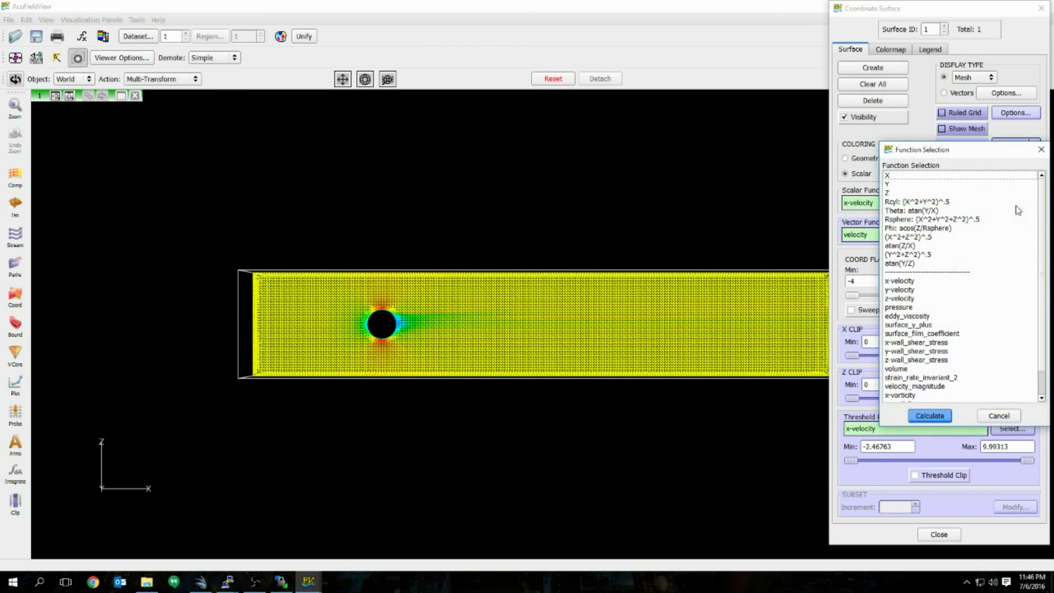
{"action": "left_click", "coordinate": [904, 310]}
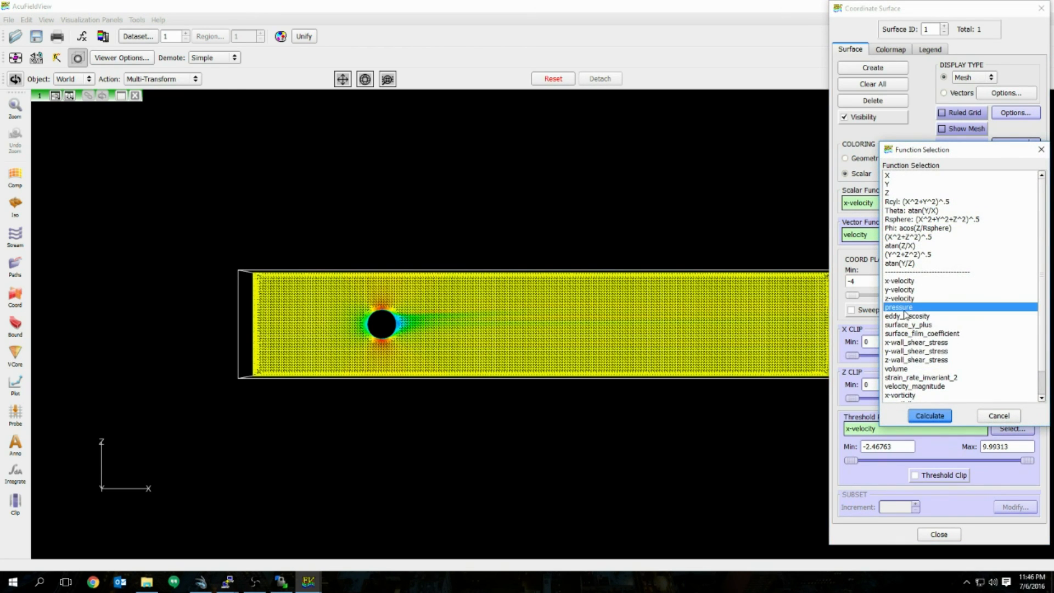
{"action": "left_click", "coordinate": [939, 417]}
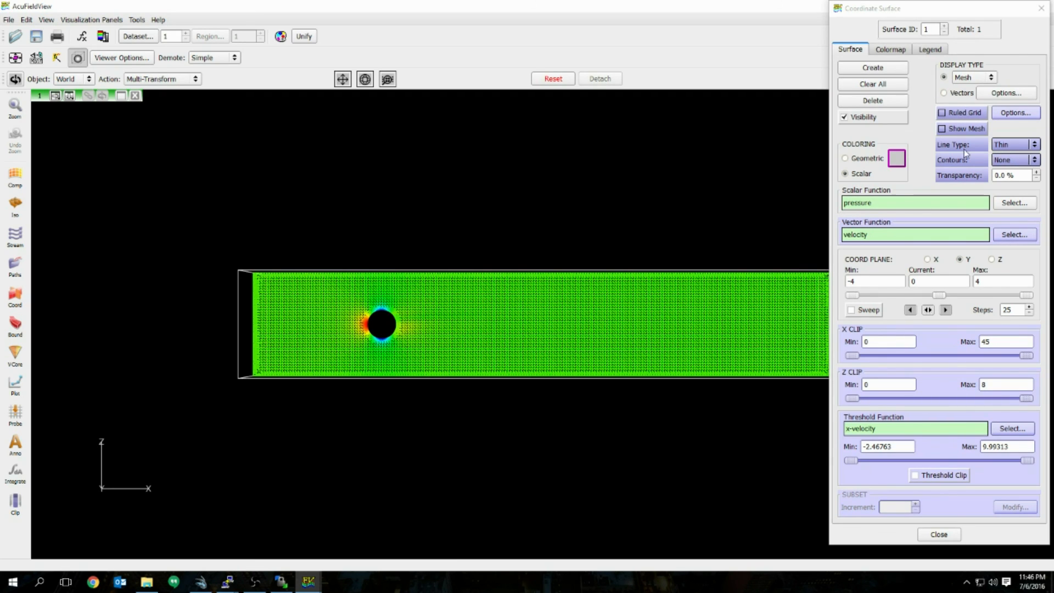
{"action": "left_click", "coordinate": [976, 77]}
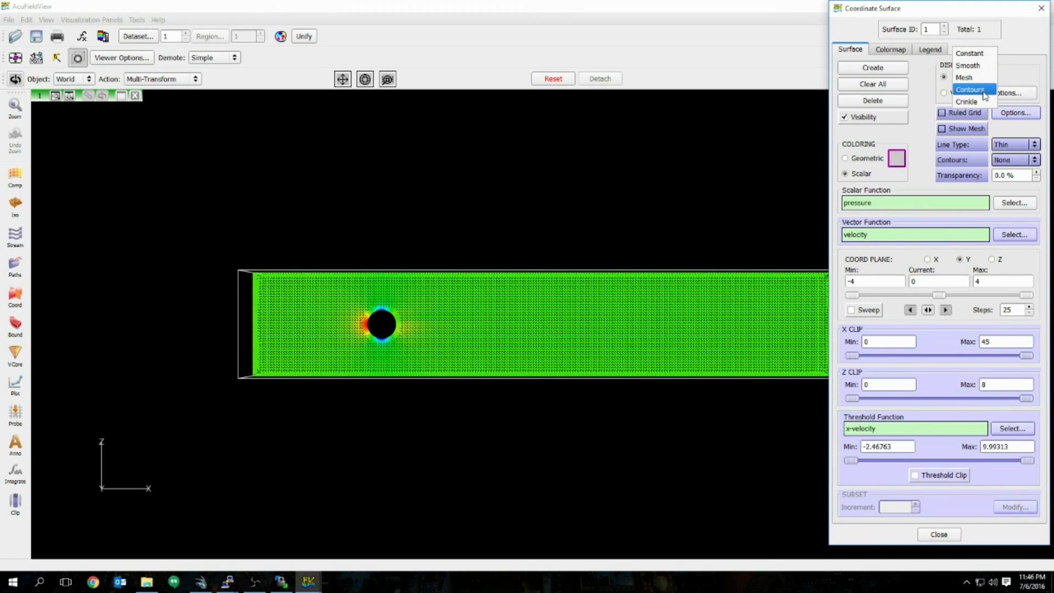
Step: Set the Y = 0 slice's display type to Constant solid shading
{"action": "left_click", "coordinate": [971, 53]}
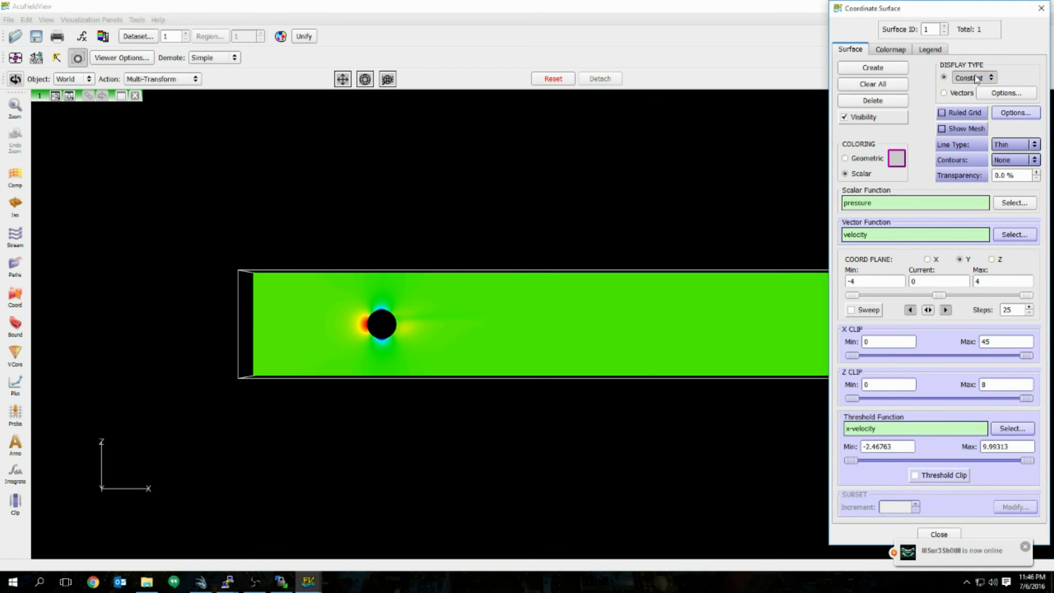
{"action": "left_click", "coordinate": [976, 77]}
{"action": "left_click", "coordinate": [977, 110]}
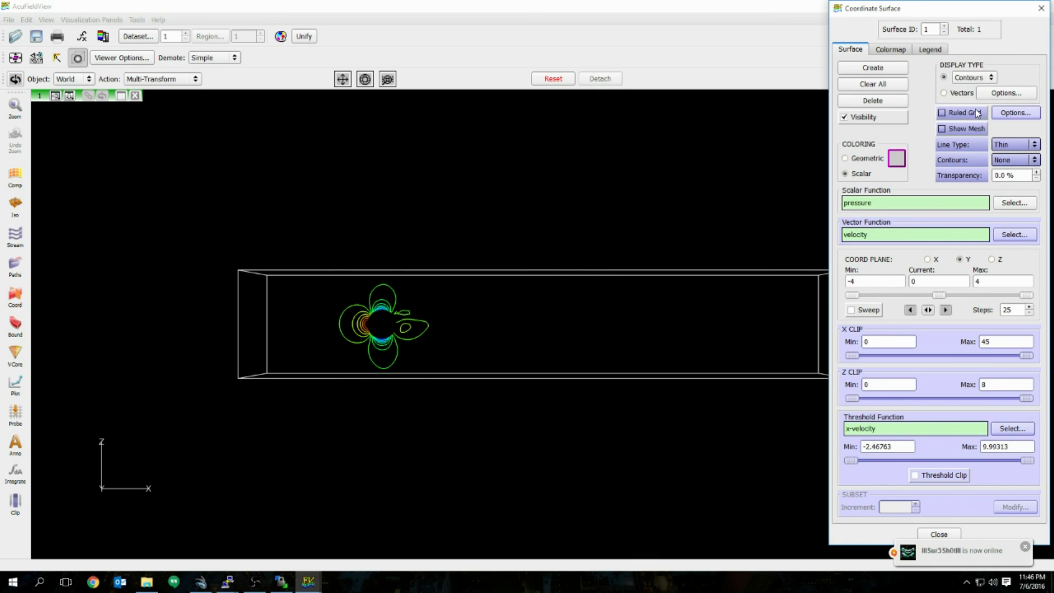
{"action": "left_click", "coordinate": [975, 78]}
{"action": "left_click", "coordinate": [971, 50]}
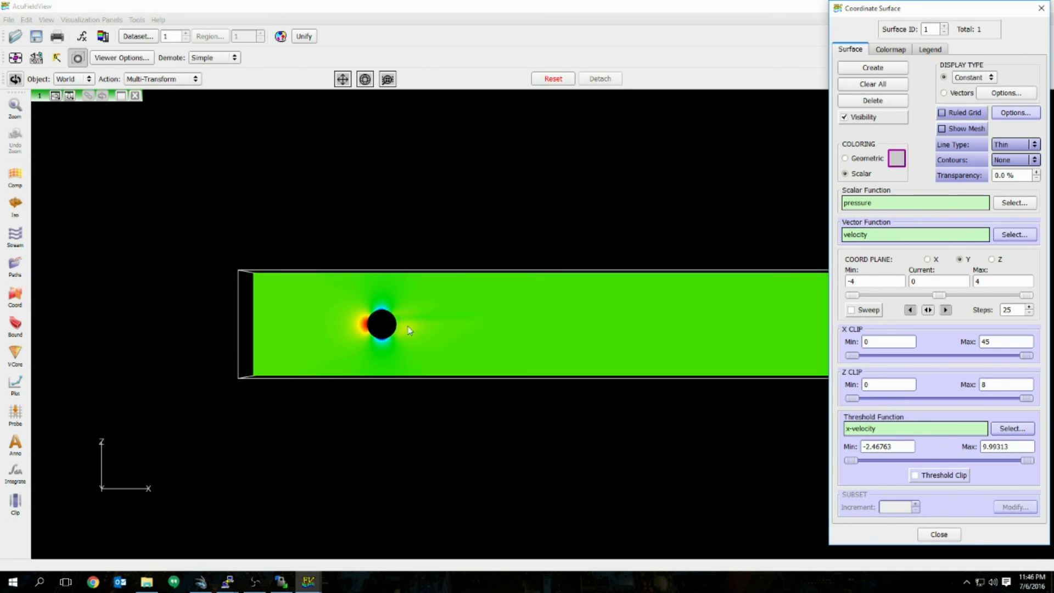
Step: Colour the slice by x-velocity instead of pressure and shrink the tunnel view slightly
{"action": "left_click", "coordinate": [1015, 203]}
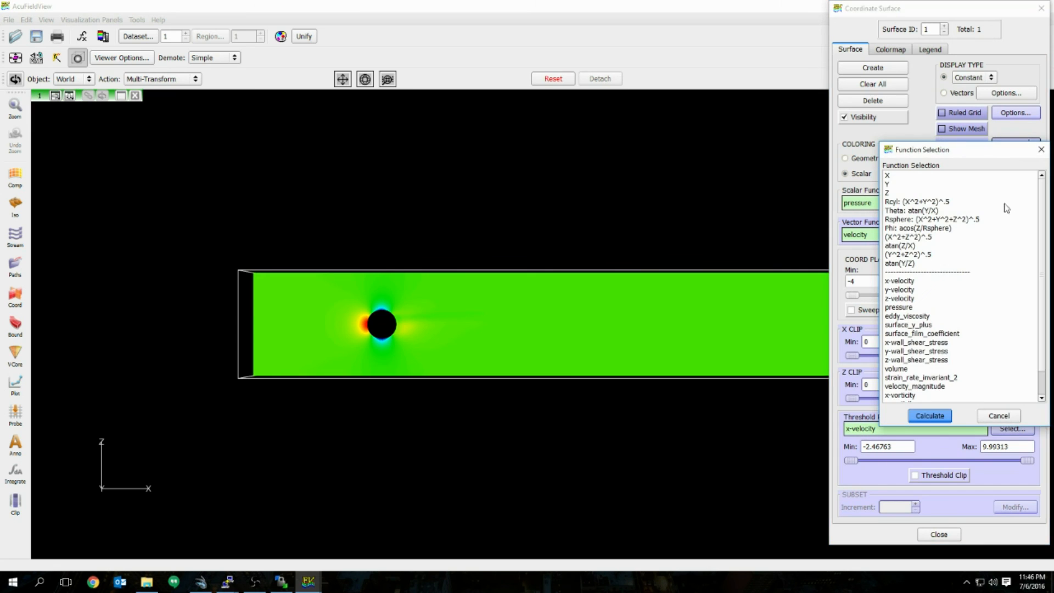
{"action": "left_click", "coordinate": [929, 415]}
{"action": "scroll", "coordinate": [453, 321], "scroll_direction": "up", "scroll_amount": 3}
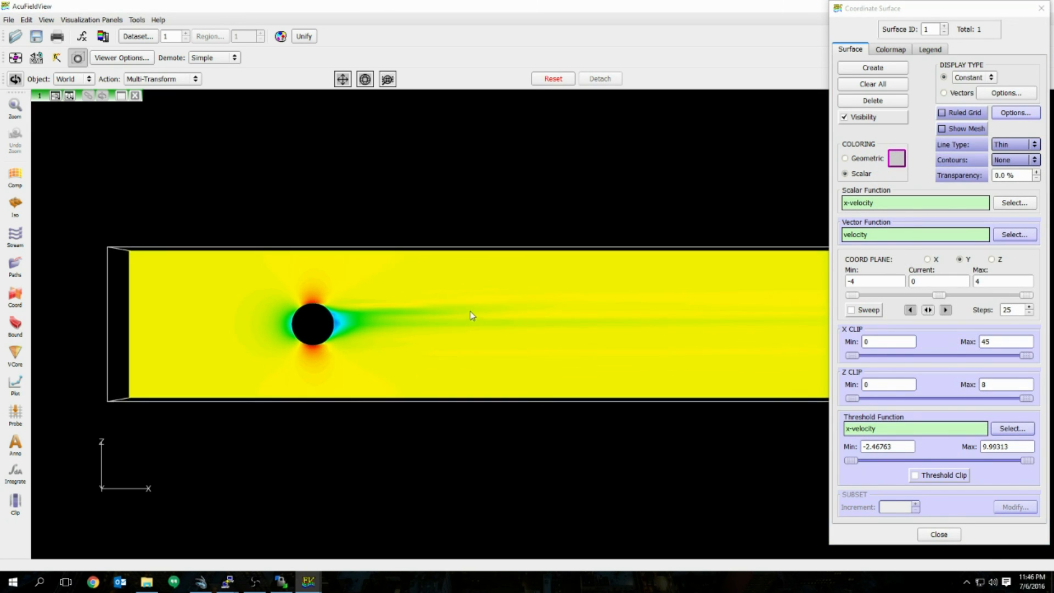
{"action": "right_click_drag", "start_coordinate": [470, 312], "coordinate": [458, 315]}
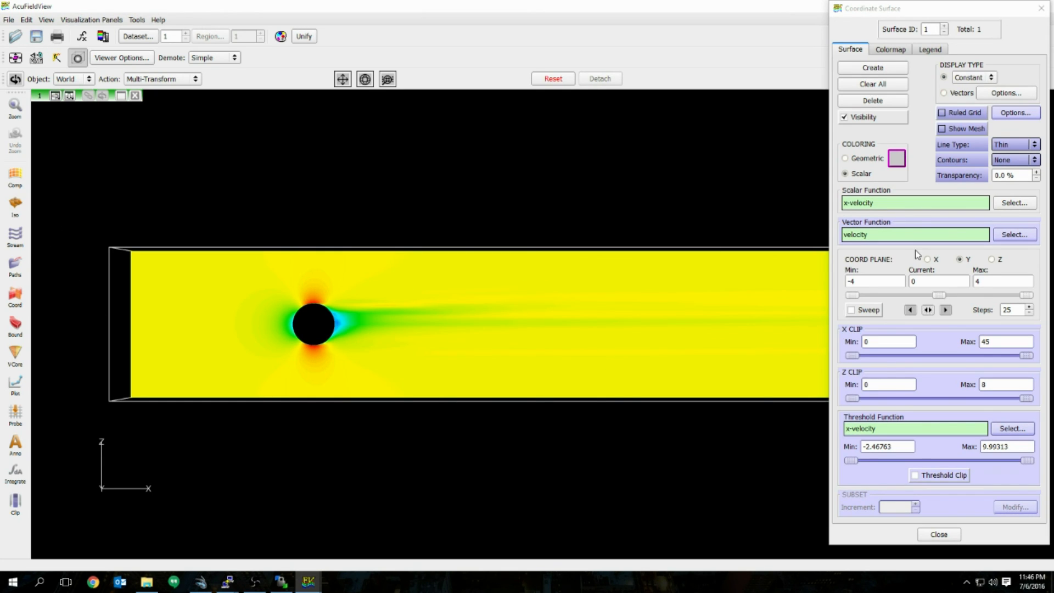
Step: Switch the x-velocity slice's colour map to filled contours
{"action": "left_click", "coordinate": [933, 52]}
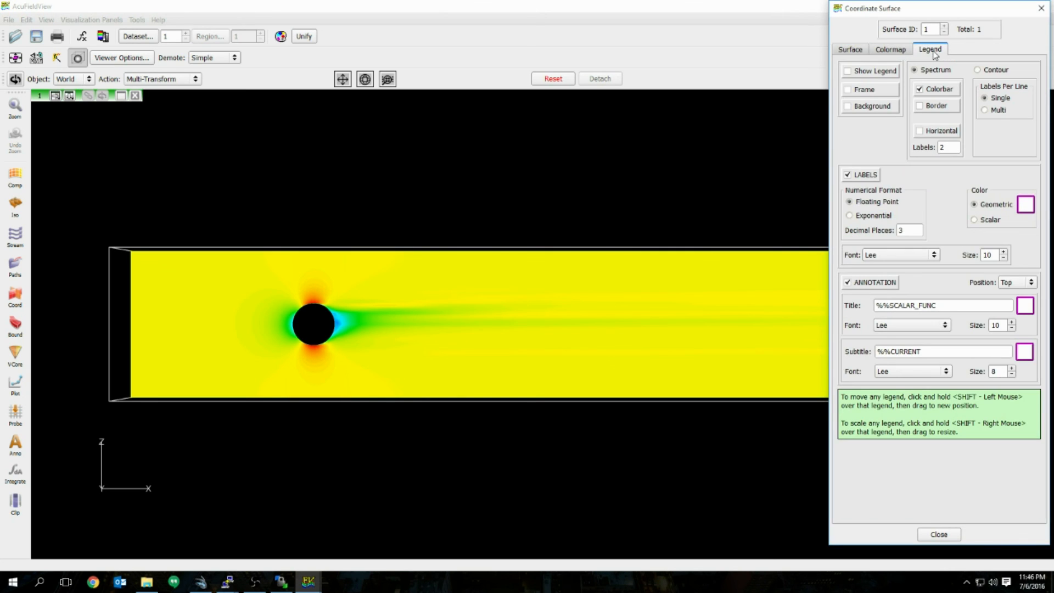
{"action": "left_click", "coordinate": [848, 71]}
{"action": "left_click", "coordinate": [866, 77]}
{"action": "left_click", "coordinate": [894, 50]}
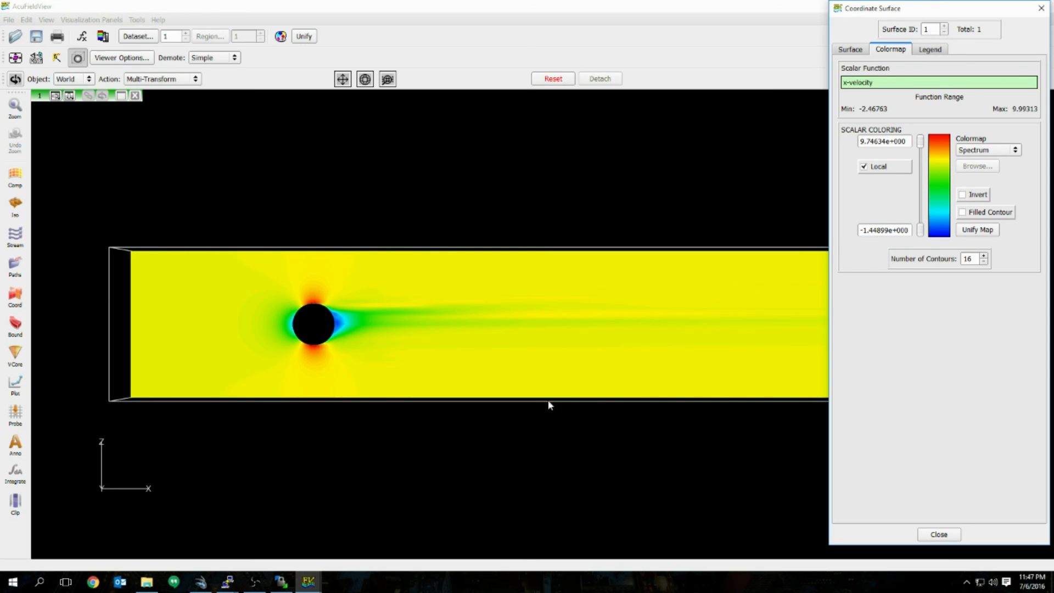
{"action": "left_click", "coordinate": [863, 167]}
{"action": "left_click", "coordinate": [962, 213]}
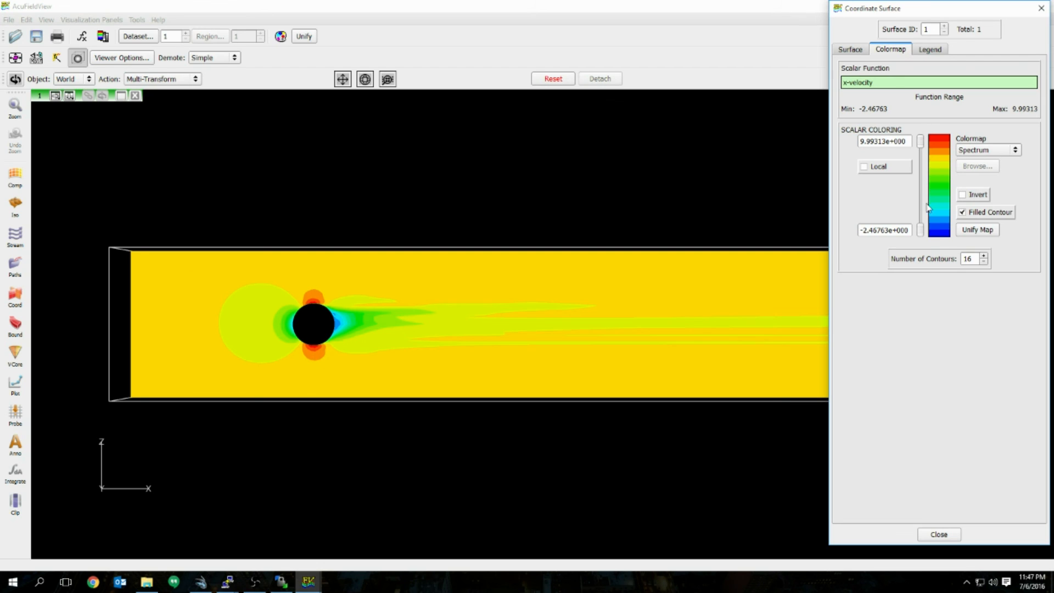
Step: Raise the contour count to 101 and restore the local -1.44899 to 9.74634 range
{"action": "left_click", "coordinate": [985, 254]}
{"action": "left_click", "coordinate": [985, 254]}
{"action": "left_click", "coordinate": [985, 255]}
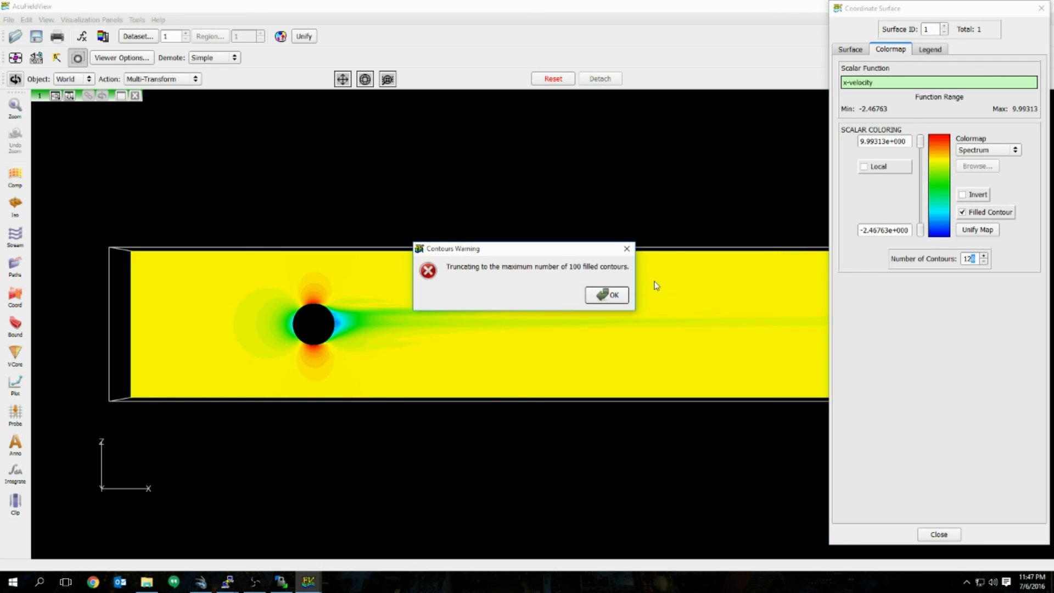
{"action": "left_click", "coordinate": [607, 295]}
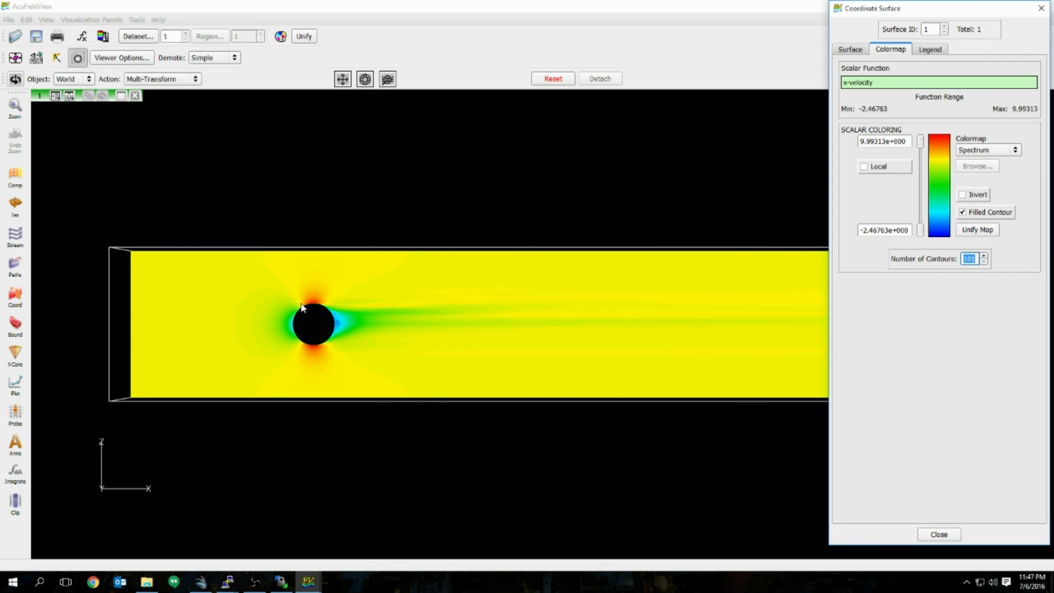
{"action": "left_click", "coordinate": [864, 167]}
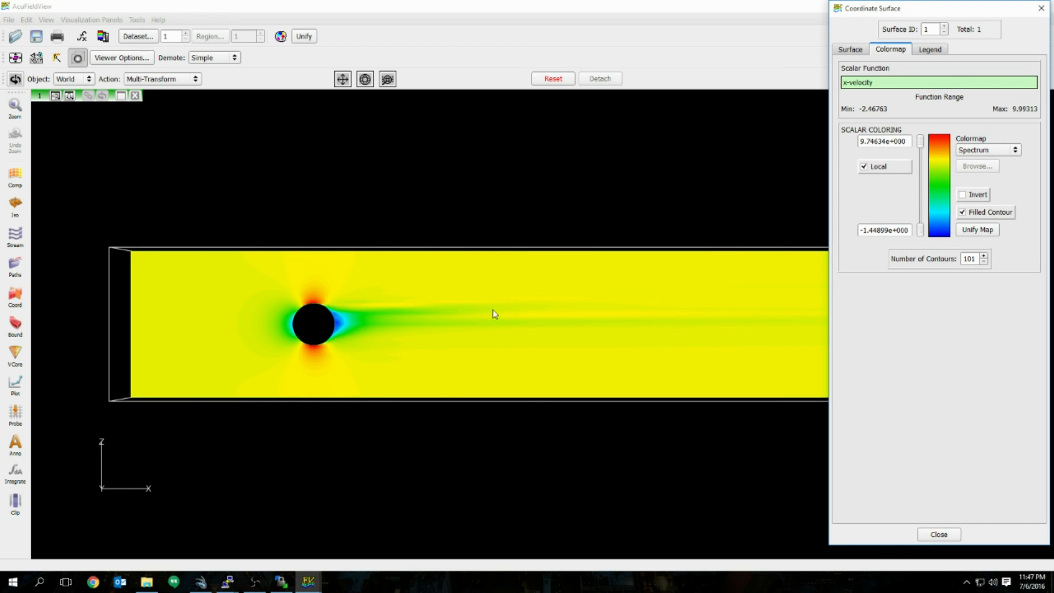
Step: Readjust the tunnel zoom and close the coordinate surface settings
{"action": "mouse_move", "coordinate": [439, 351]}
{"action": "right_mouse_down"}
{"action": "mouse_move", "coordinate": [455, 348]}
{"action": "mouse_move", "coordinate": [419, 349]}
{"action": "right_mouse_up"}
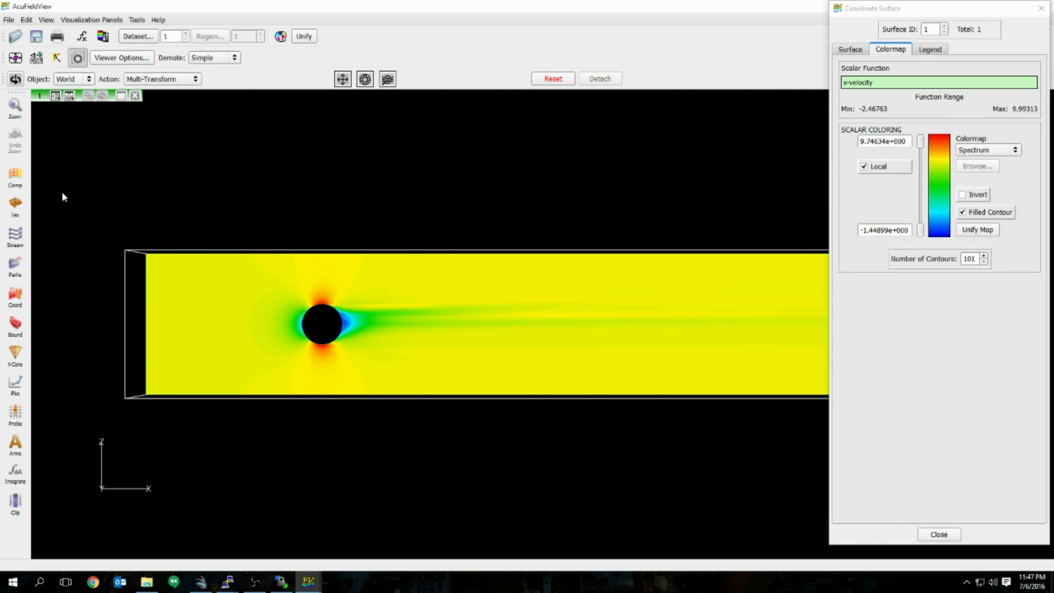
{"action": "left_click", "coordinate": [933, 538]}
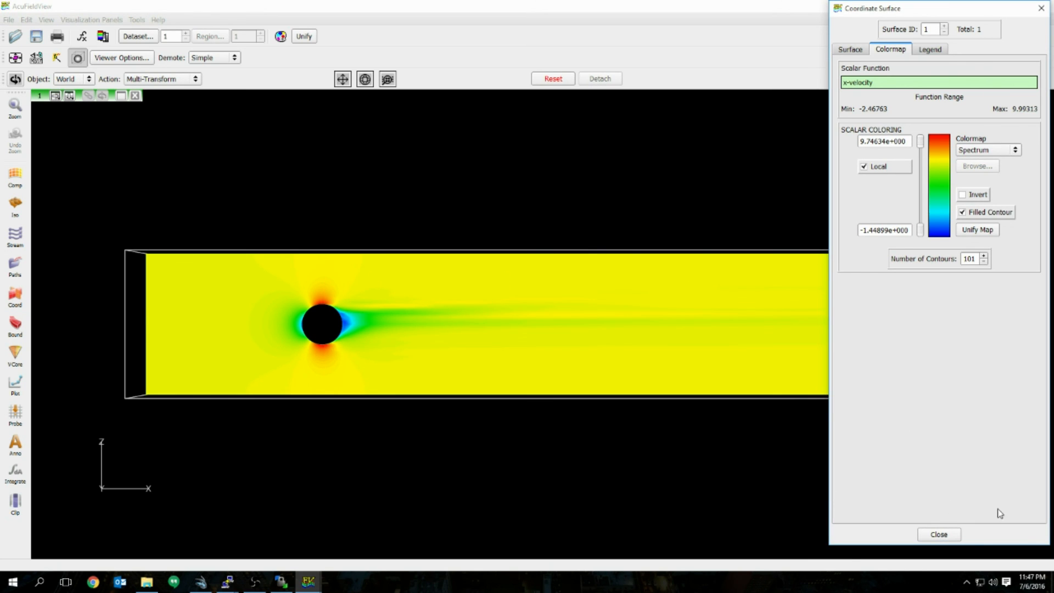
{"action": "left_click", "coordinate": [938, 535]}
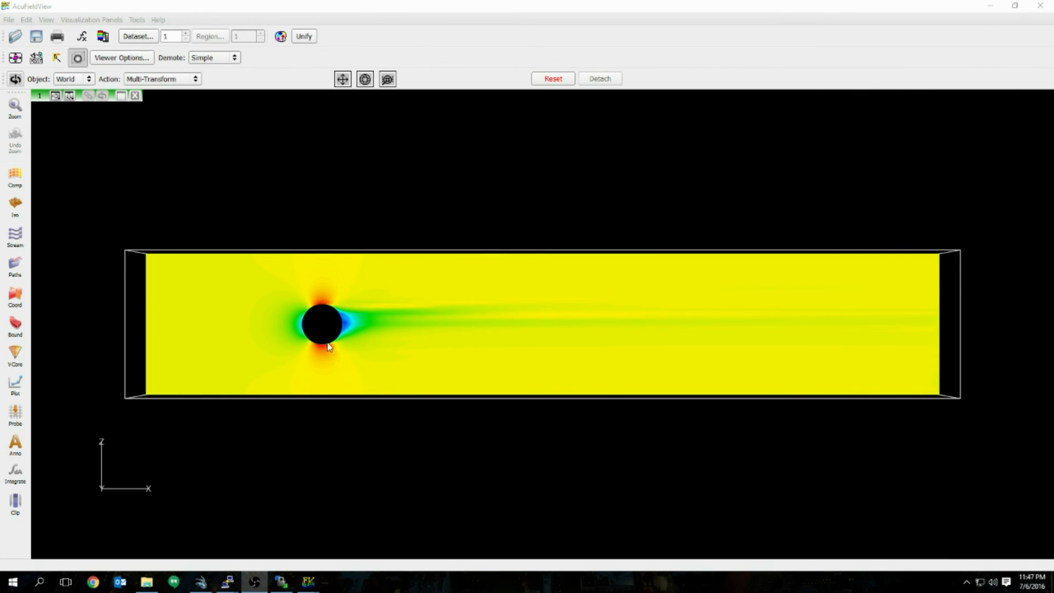
Step: Create boundary surface 1 from the sphere part CTRIA3_HW_PART_1
{"action": "left_click", "coordinate": [23, 325]}
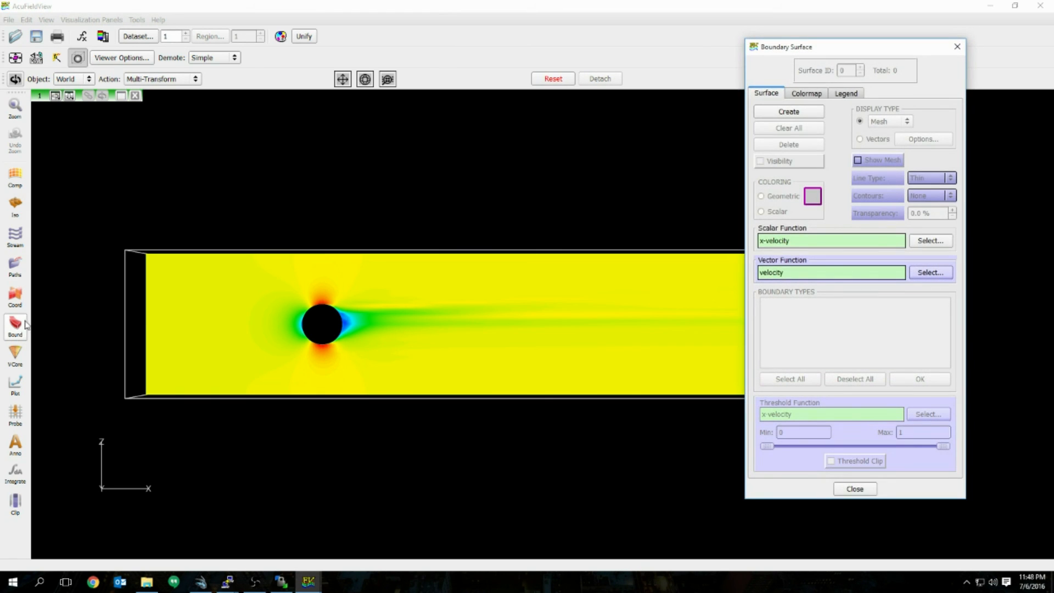
{"action": "left_click", "coordinate": [796, 114]}
{"action": "scroll", "coordinate": [855, 343], "scroll_direction": "down", "scroll_amount": 3}
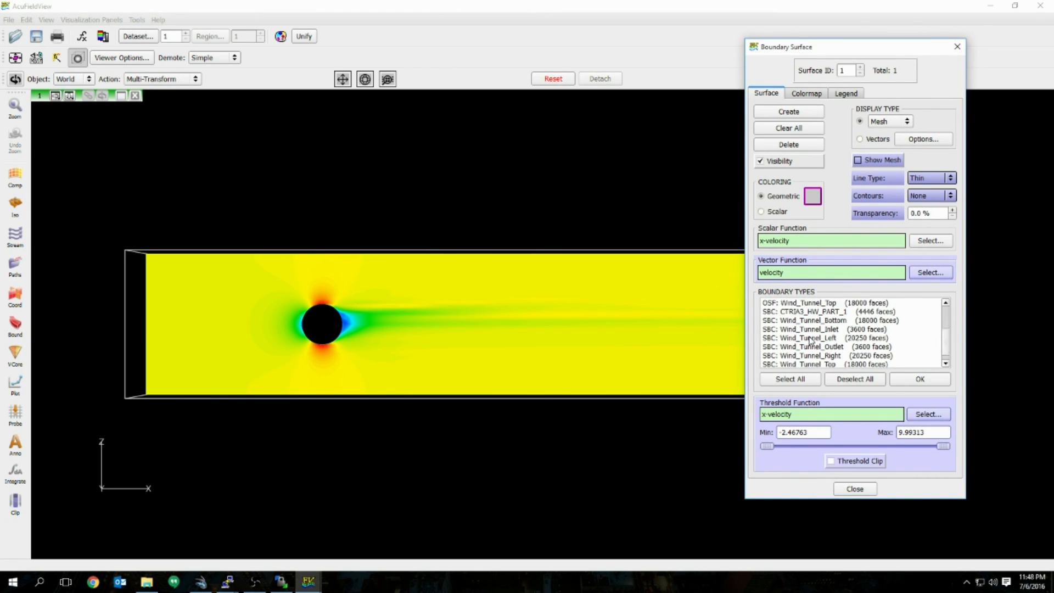
{"action": "scroll", "coordinate": [814, 338], "scroll_direction": "up", "scroll_amount": 3}
{"action": "scroll", "coordinate": [822, 323], "scroll_direction": "down", "scroll_amount": 1}
{"action": "scroll", "coordinate": [829, 313], "scroll_direction": "up", "scroll_amount": 1}
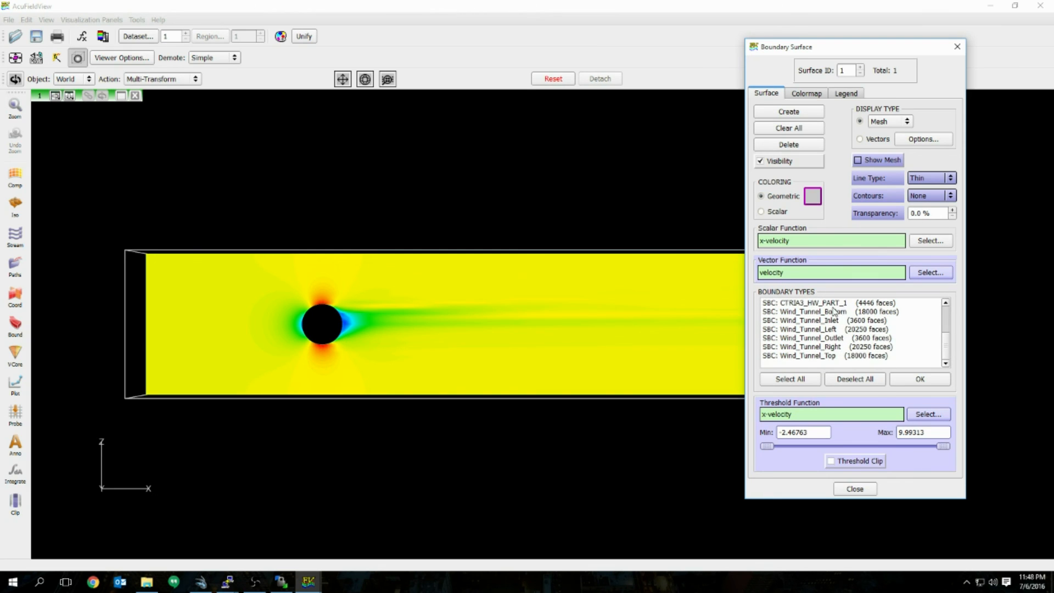
{"action": "scroll", "coordinate": [835, 328], "scroll_direction": "down", "scroll_amount": 2}
{"action": "scroll", "coordinate": [818, 324], "scroll_direction": "up", "scroll_amount": 1}
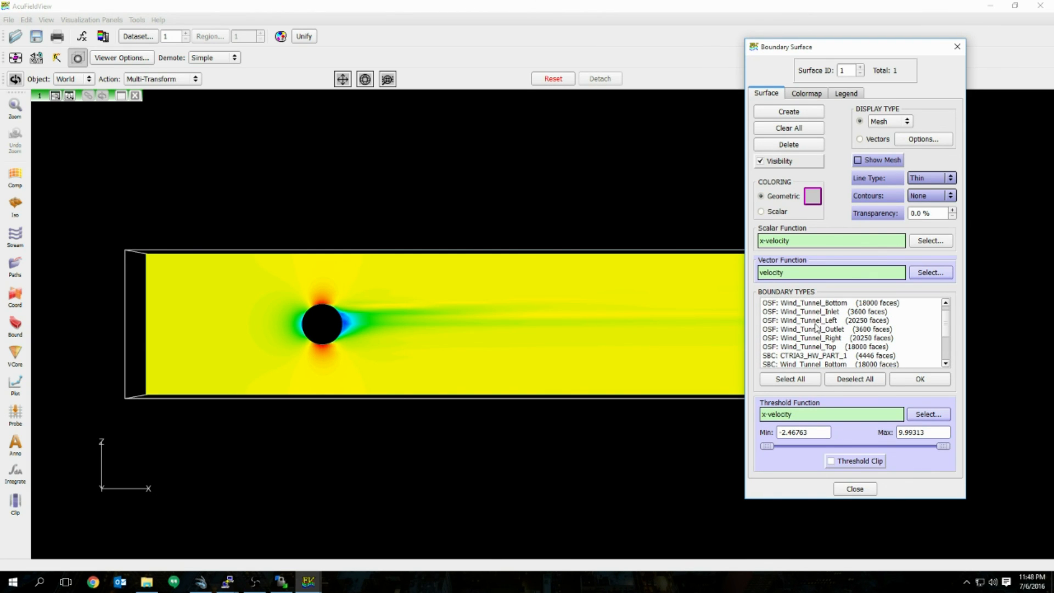
{"action": "scroll", "coordinate": [837, 351], "scroll_direction": "up", "scroll_amount": 1}
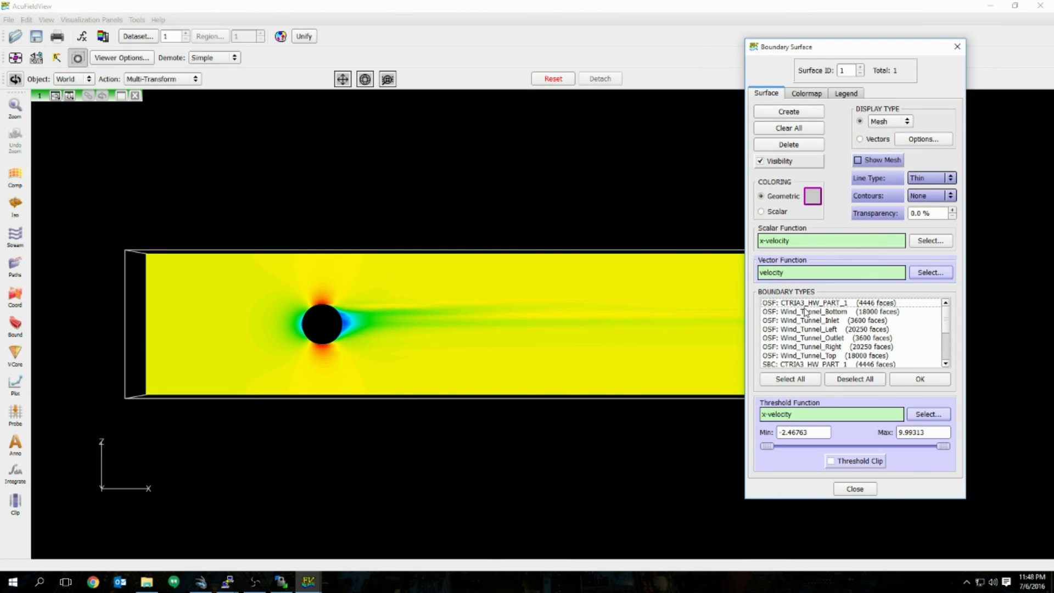
{"action": "left_click", "coordinate": [822, 303]}
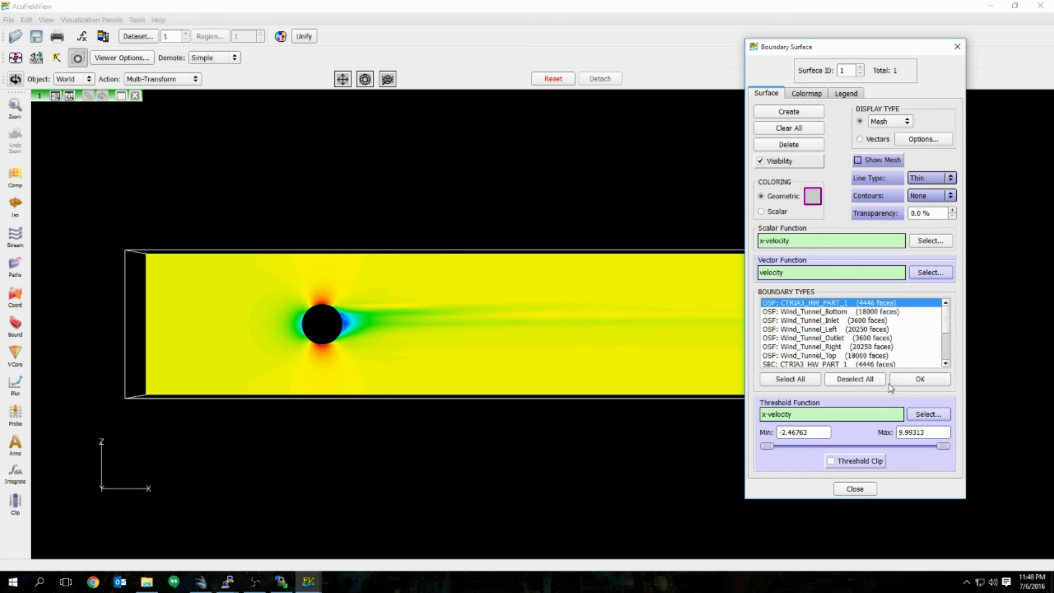
{"action": "left_click", "coordinate": [926, 380]}
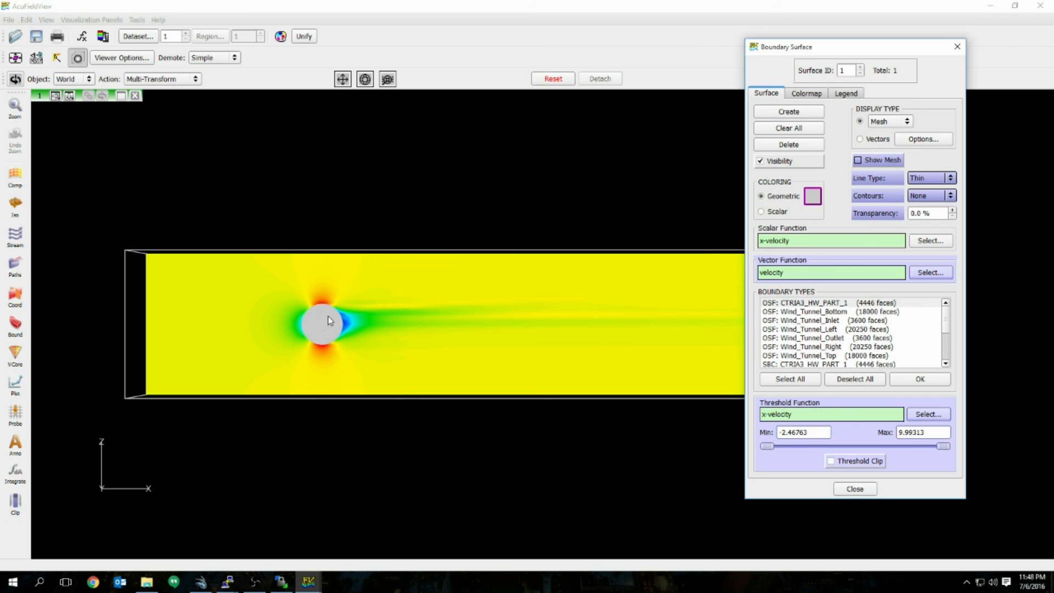
Step: Show the sphere in plain geometric colour with Faceted display
{"action": "left_click", "coordinate": [761, 212]}
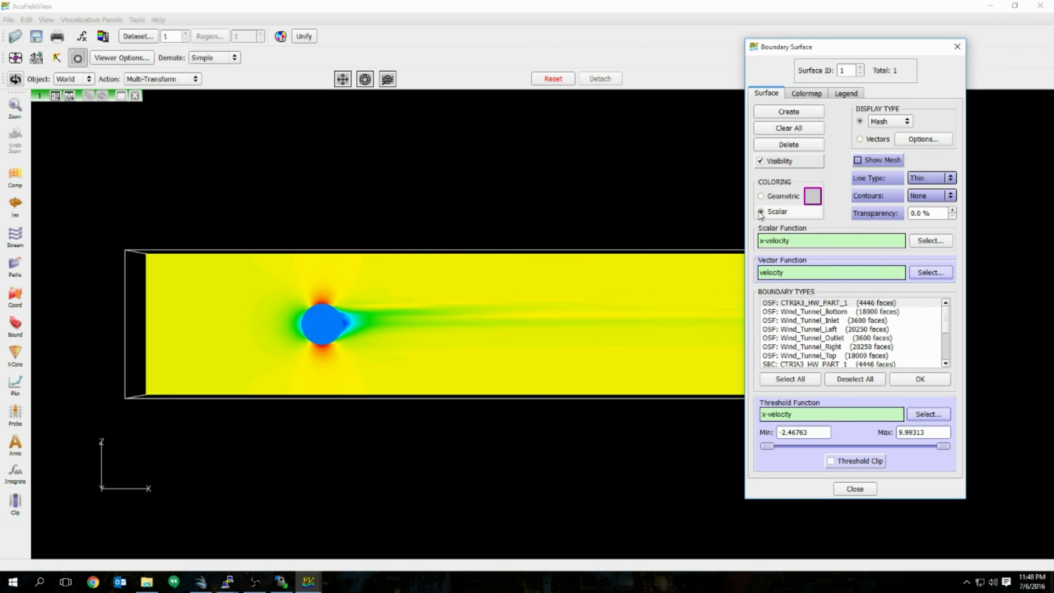
{"action": "left_click", "coordinate": [762, 196]}
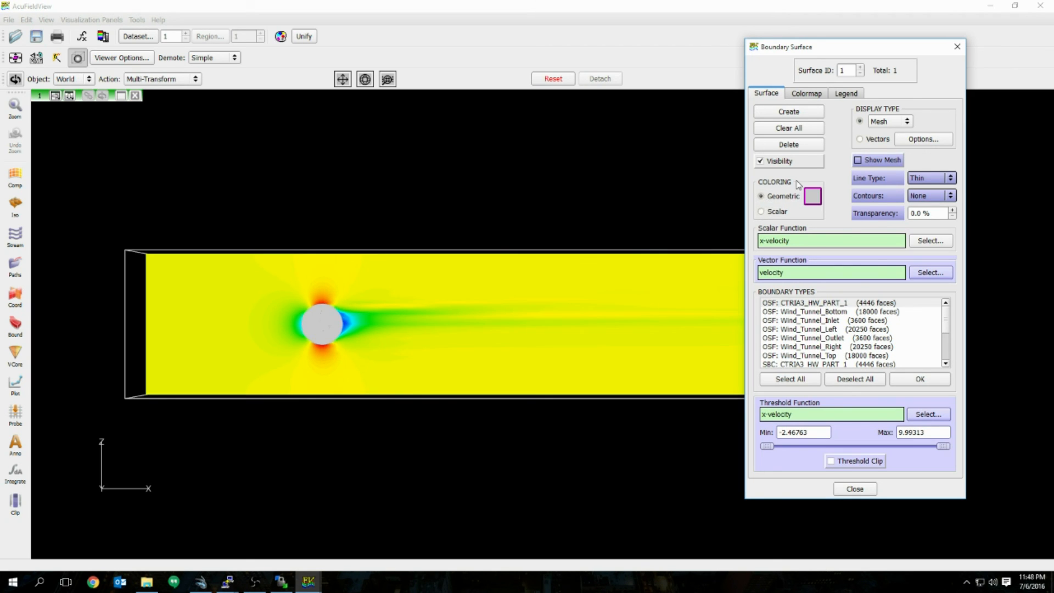
{"action": "left_click", "coordinate": [886, 121]}
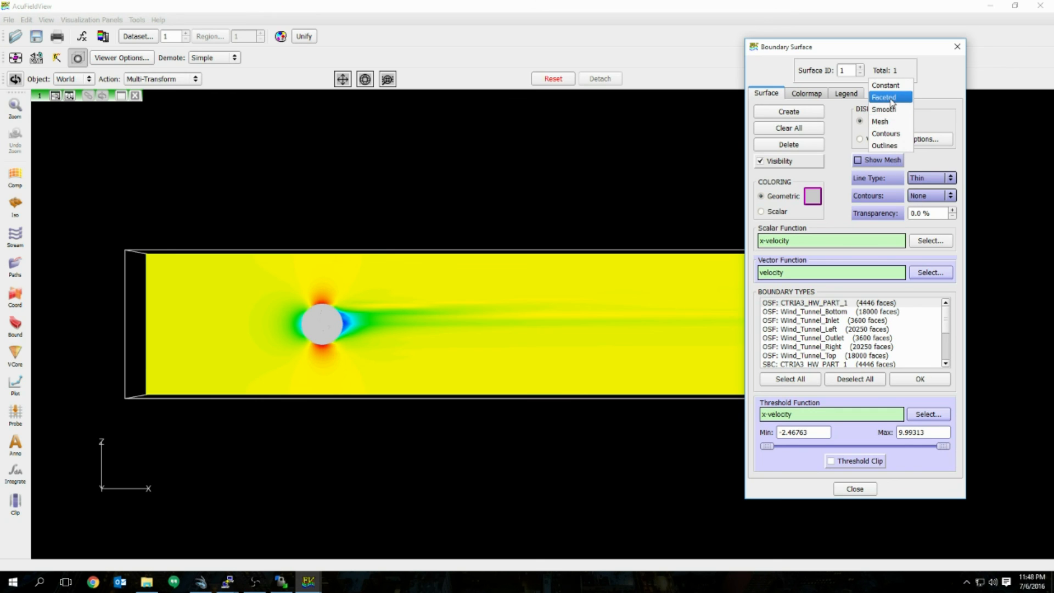
{"action": "left_click", "coordinate": [895, 99]}
Step: Rotate the tunnel into an oblique 3D perspective view
{"action": "mouse_move", "coordinate": [306, 335]}
{"action": "right_mouse_down"}
{"action": "mouse_move", "coordinate": [365, 347]}
{"action": "mouse_move", "coordinate": [277, 338]}
{"action": "right_mouse_up"}
{"action": "left_click_drag", "start_coordinate": [277, 340], "coordinate": [313, 310]}
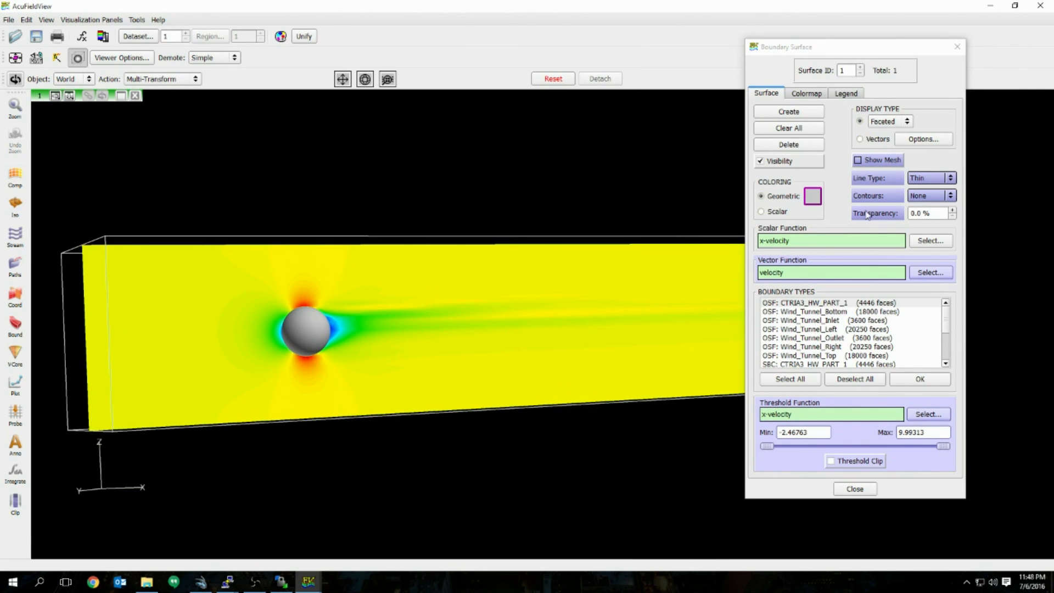
{"action": "left_click_drag", "start_coordinate": [511, 285], "coordinate": [546, 298]}
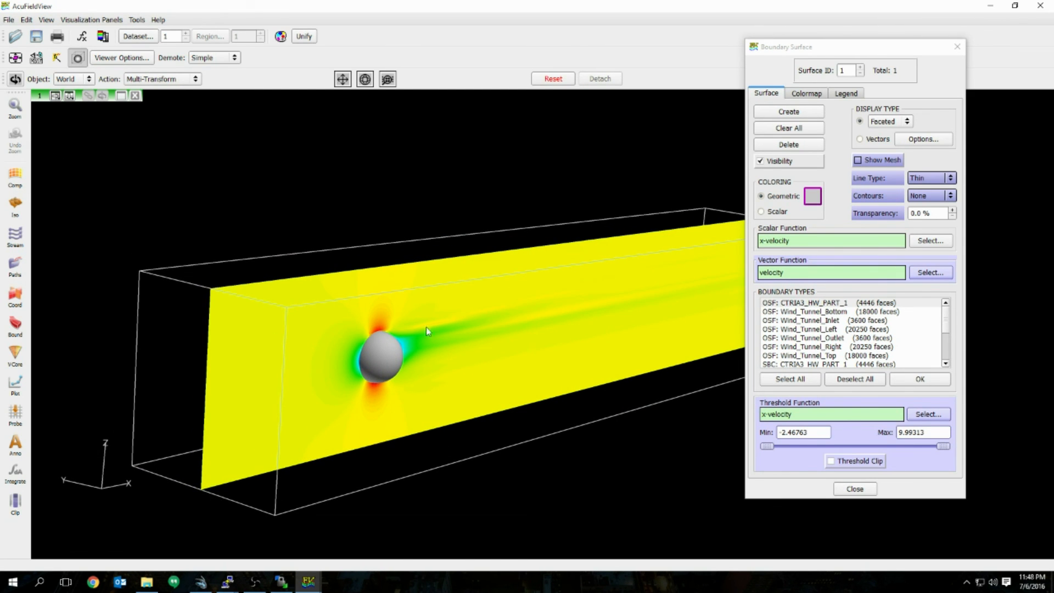
{"action": "left_click_drag", "start_coordinate": [426, 327], "coordinate": [506, 335]}
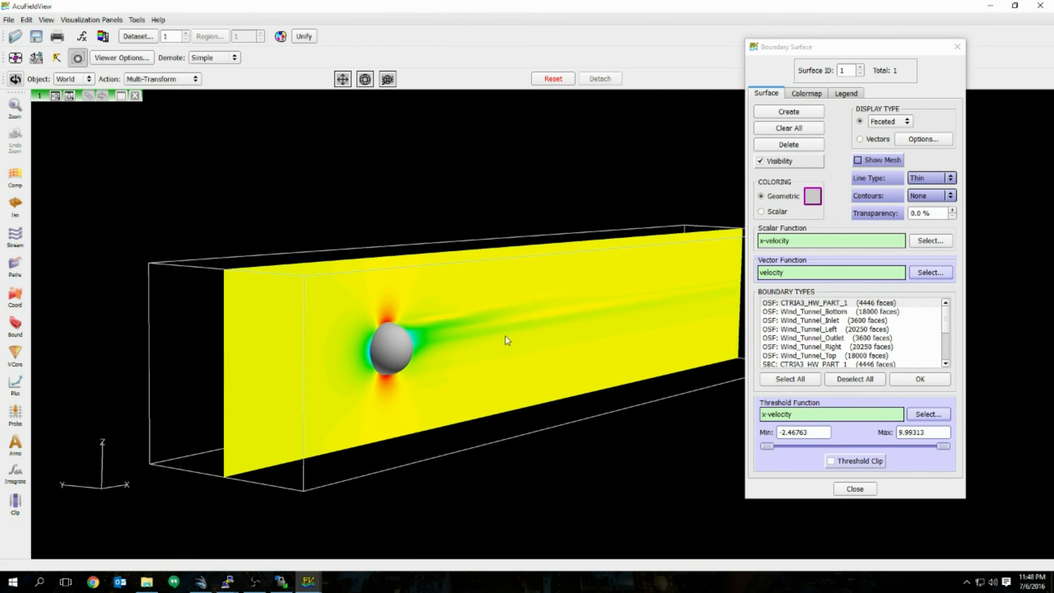